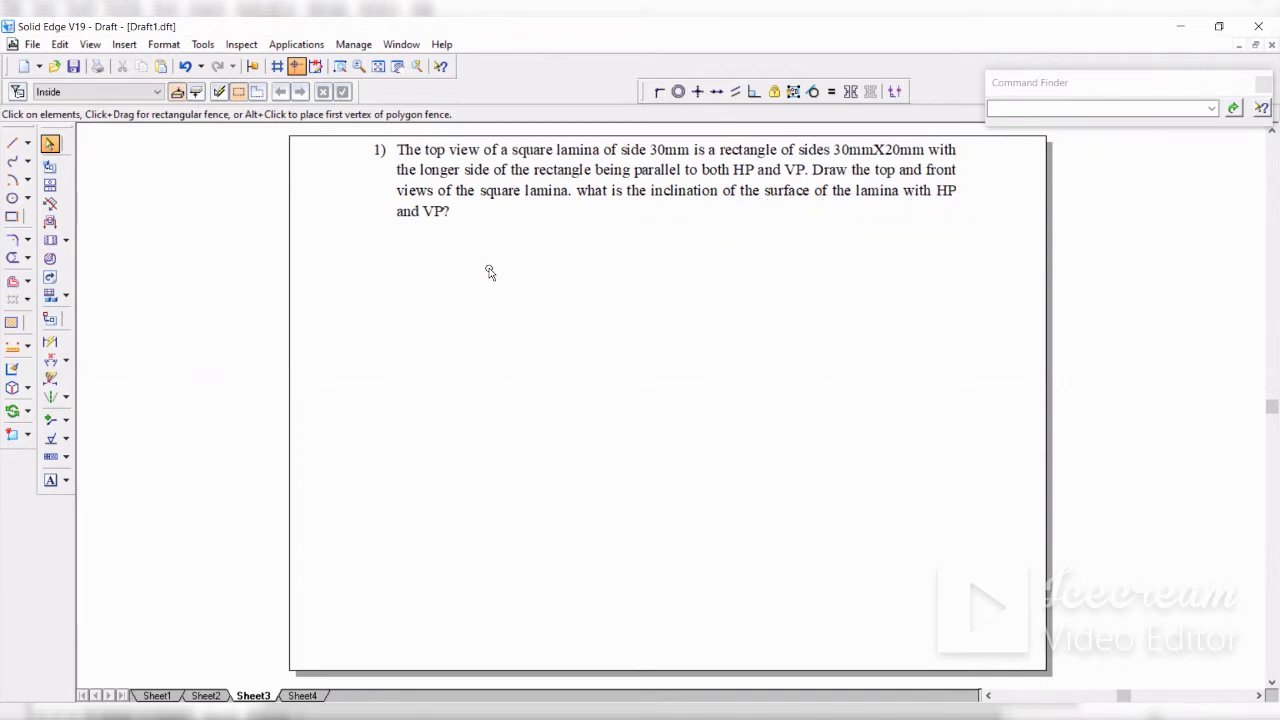
Step: Draw a long horizontal reference line across the sheet below the problem text using the Normal line style
left_click(11, 143)
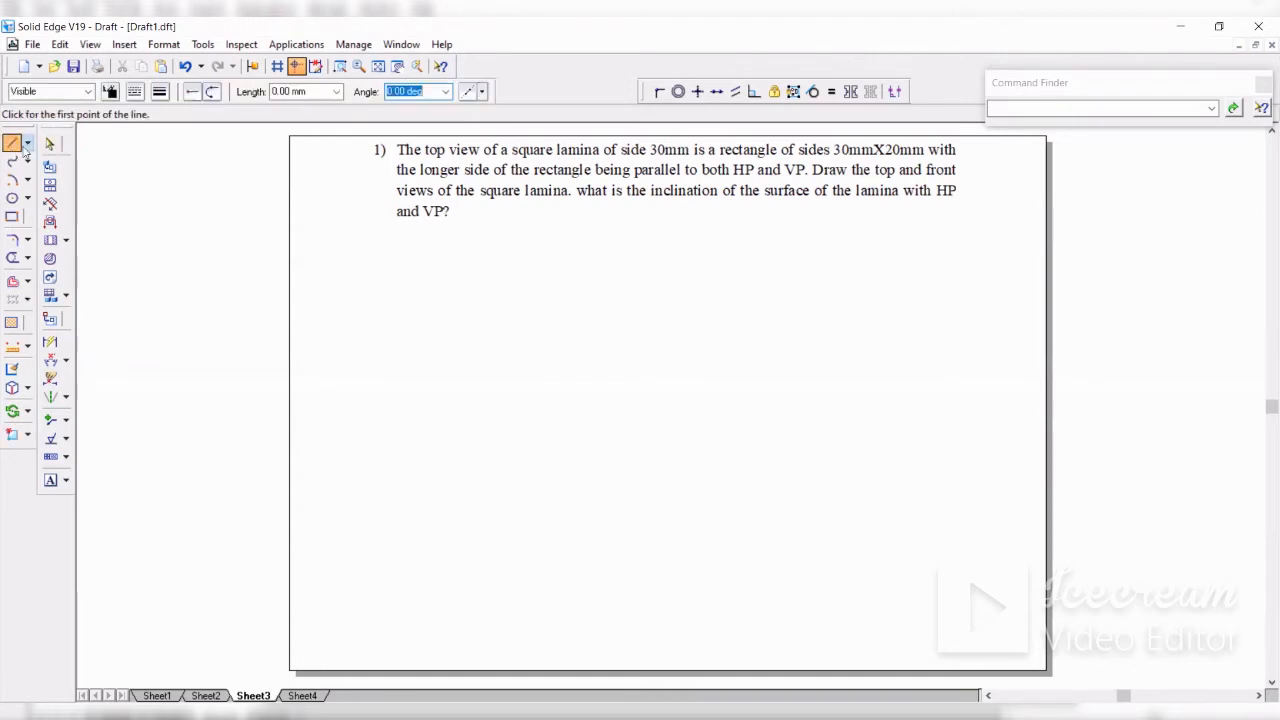
left_click(88, 91)
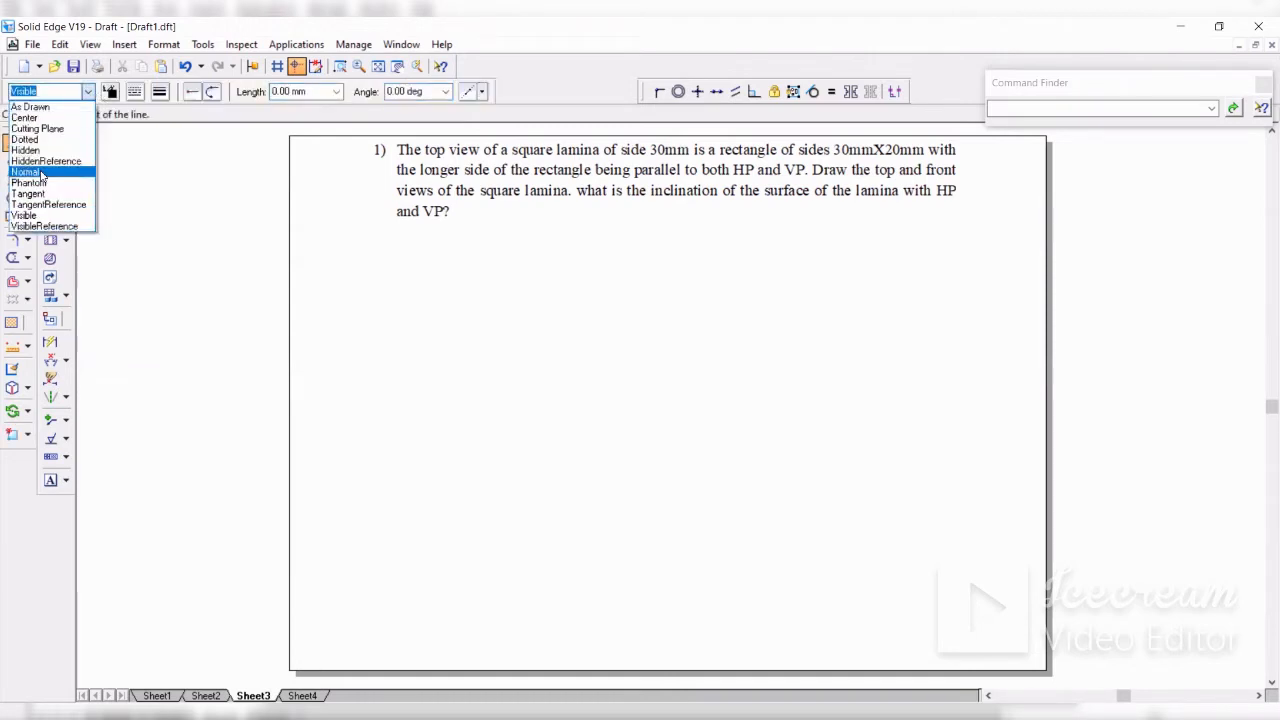
left_click(40, 172)
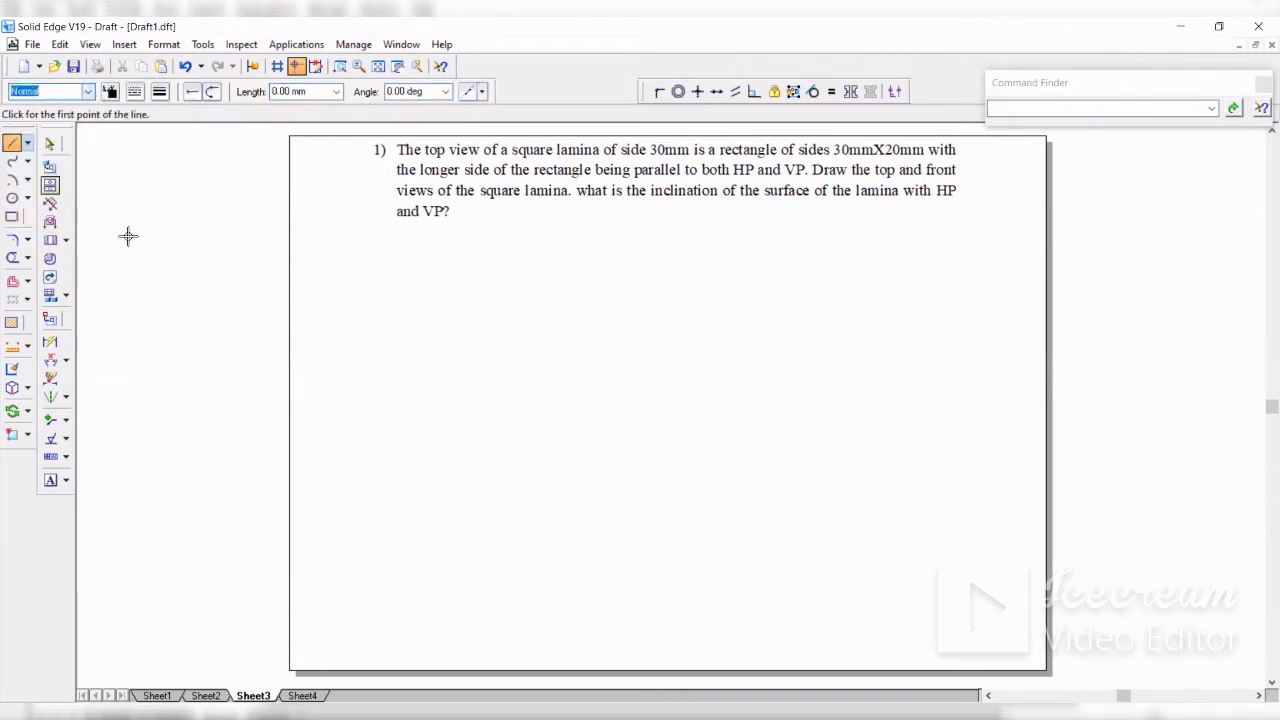
left_click(338, 435)
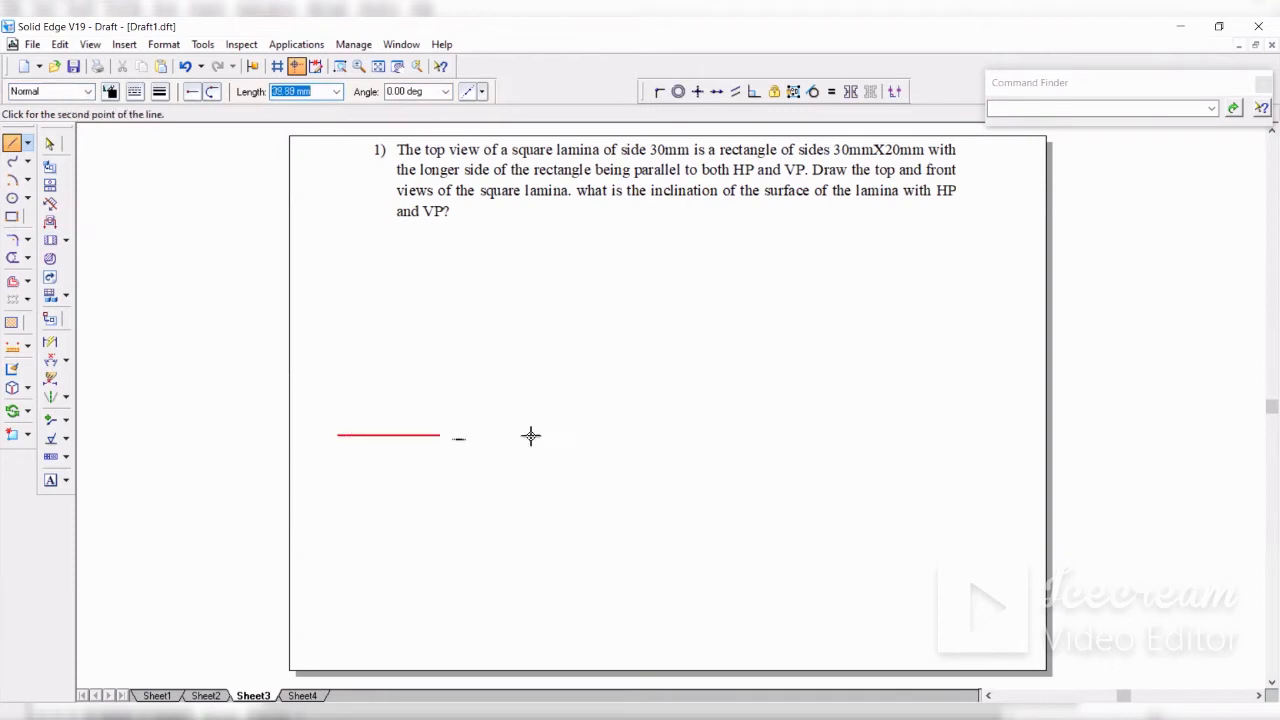
left_click(1007, 436)
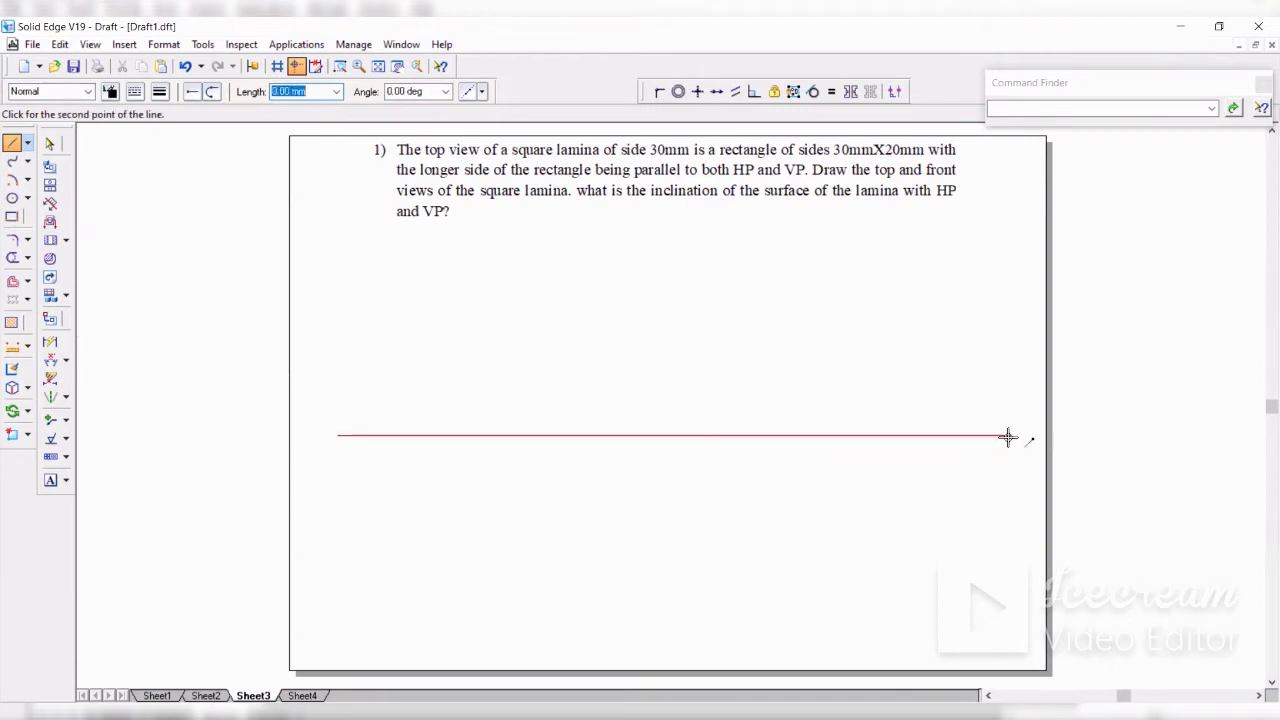
key("Escape")
Step: Label the reference line's ends X and Y, and add VP above and HP below the line near X
left_click(50, 481)
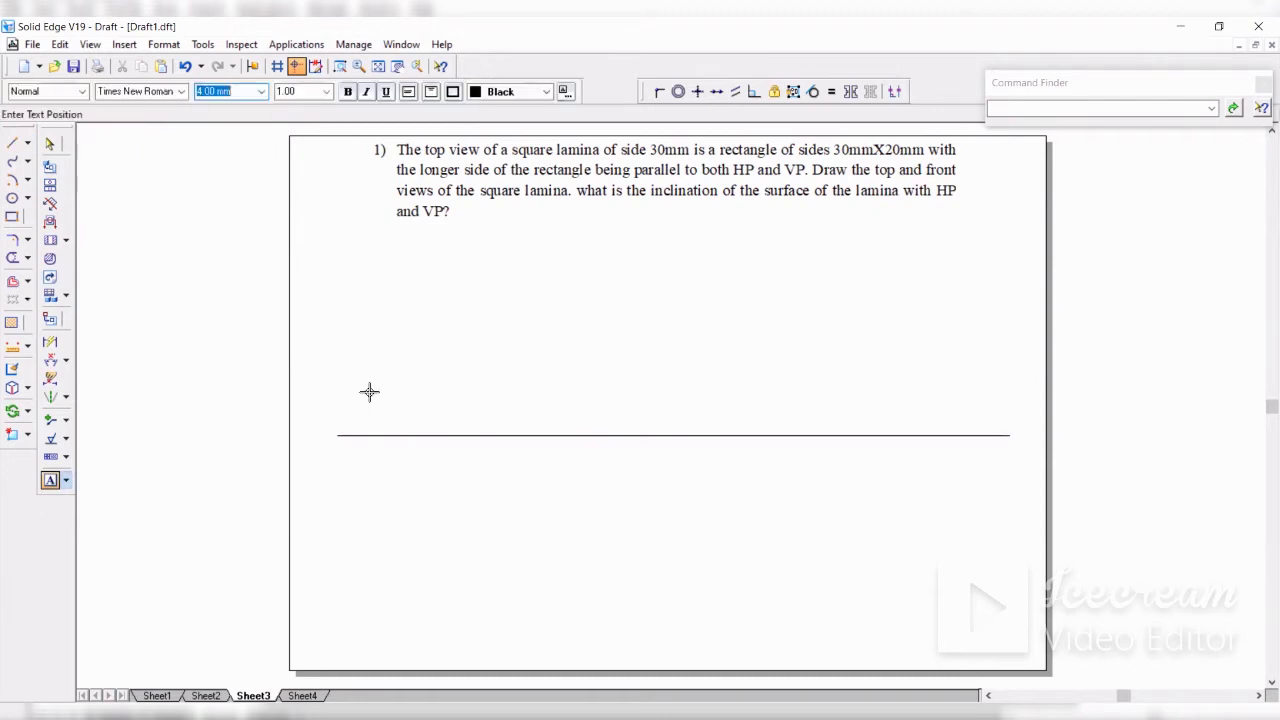
left_click(316, 430)
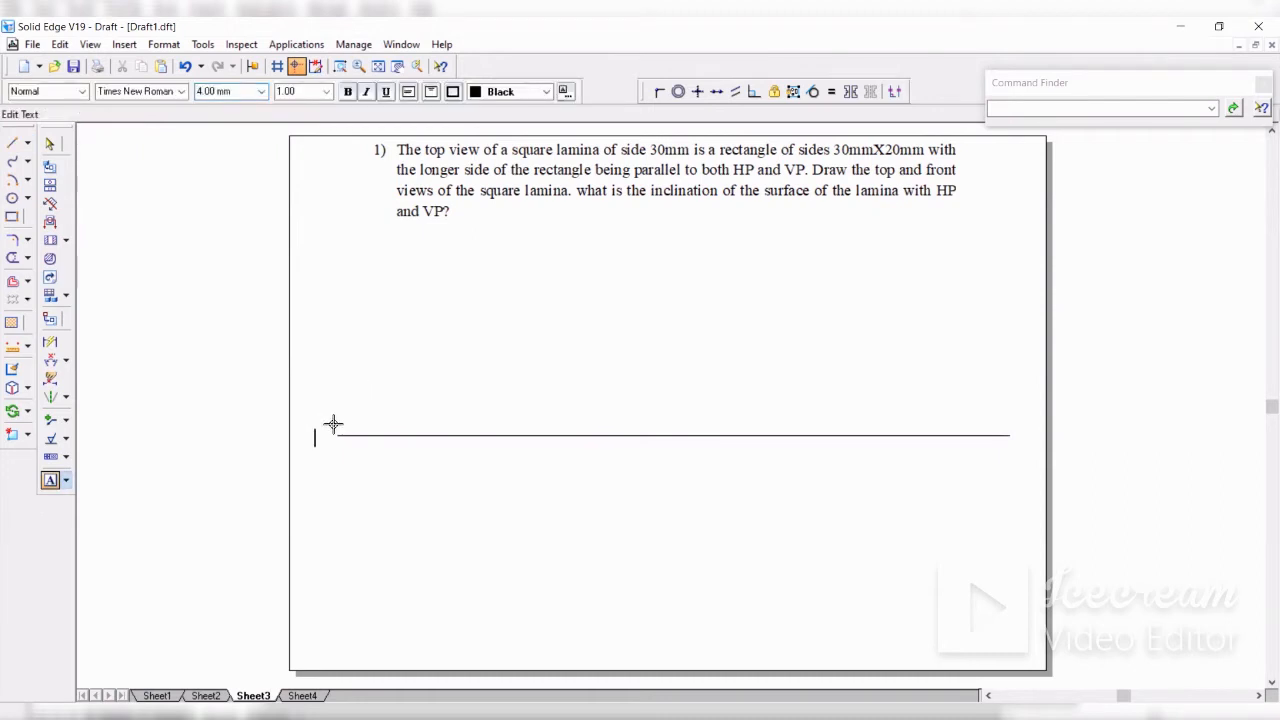
type("X")
left_click(1012, 428)
type("Y")
left_click(332, 412)
type("VP")
left_click(333, 455)
type("HP")
Step: Draw a 30 mm by 30 mm square at 0° below the reference line, near the HP label
left_click(10, 143)
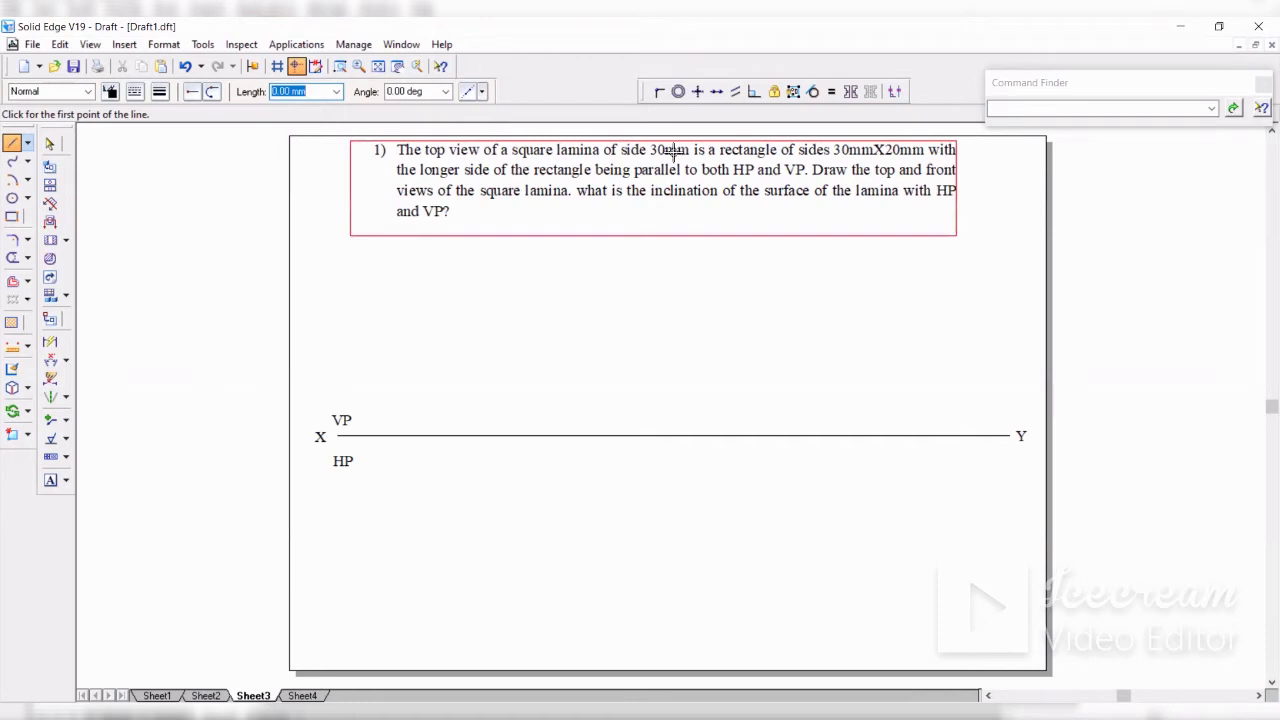
left_click(12, 218)
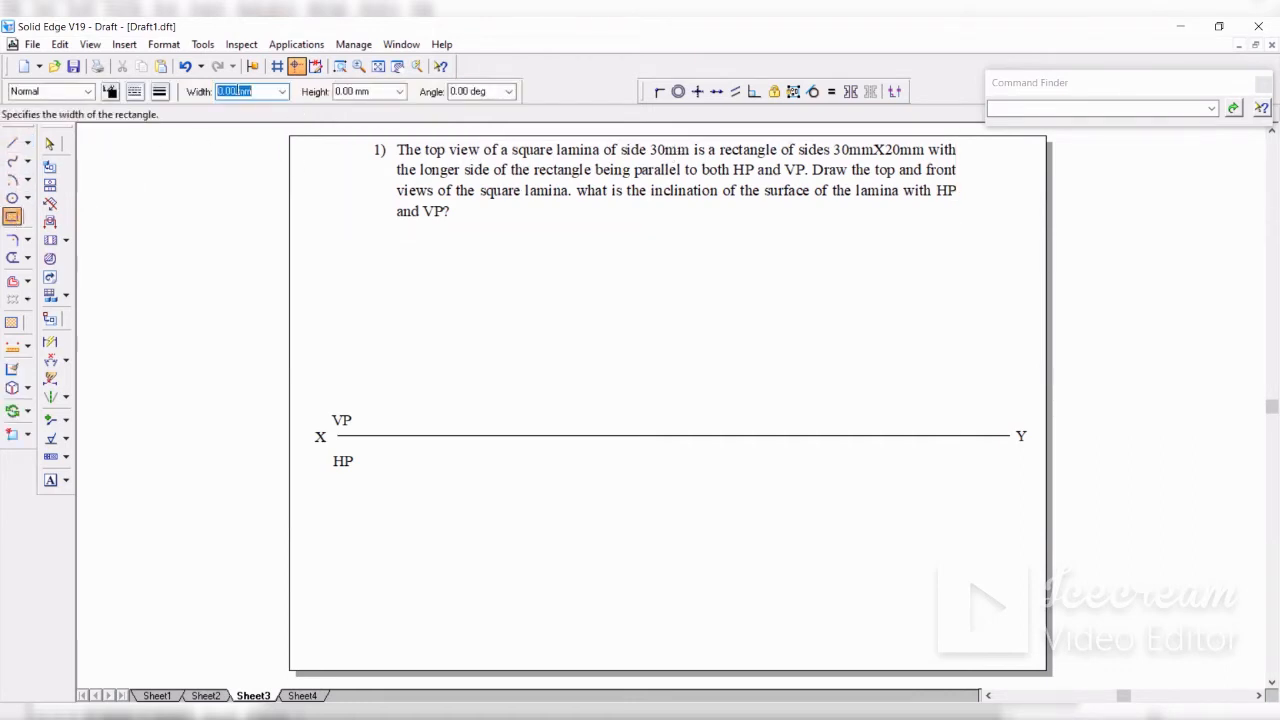
type("30")
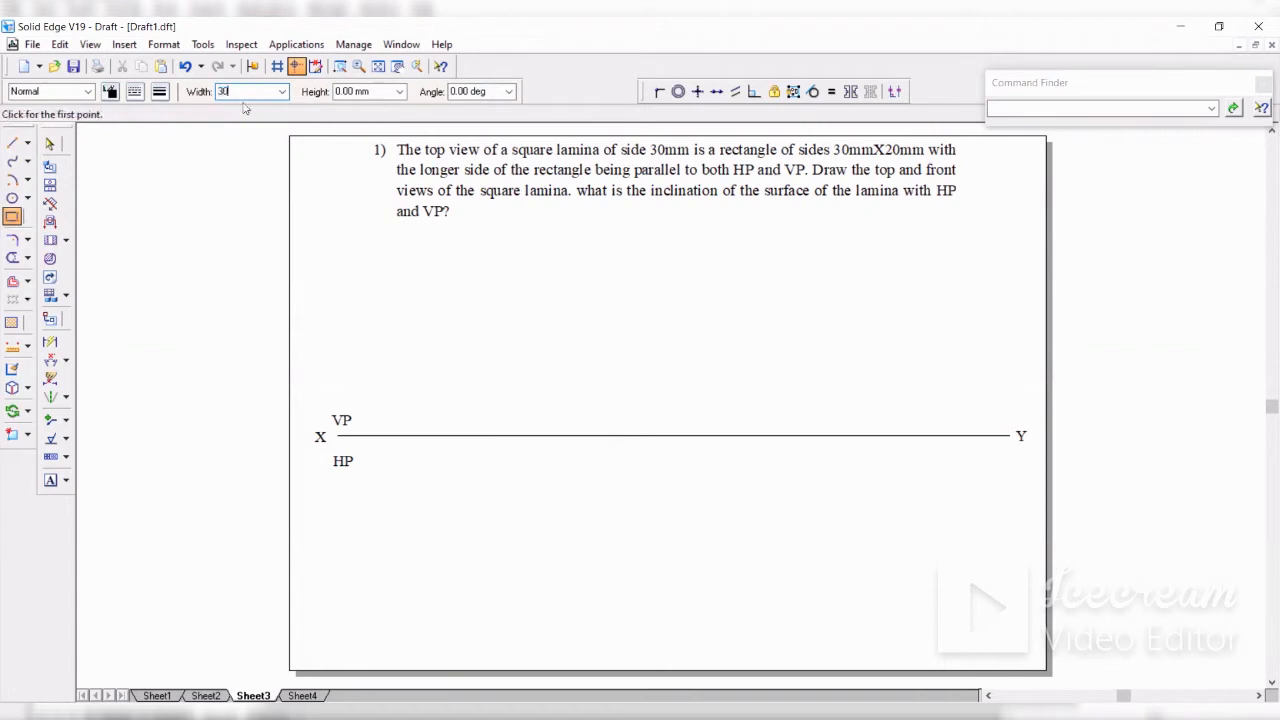
key("Tab")
type("3")
key("Tab")
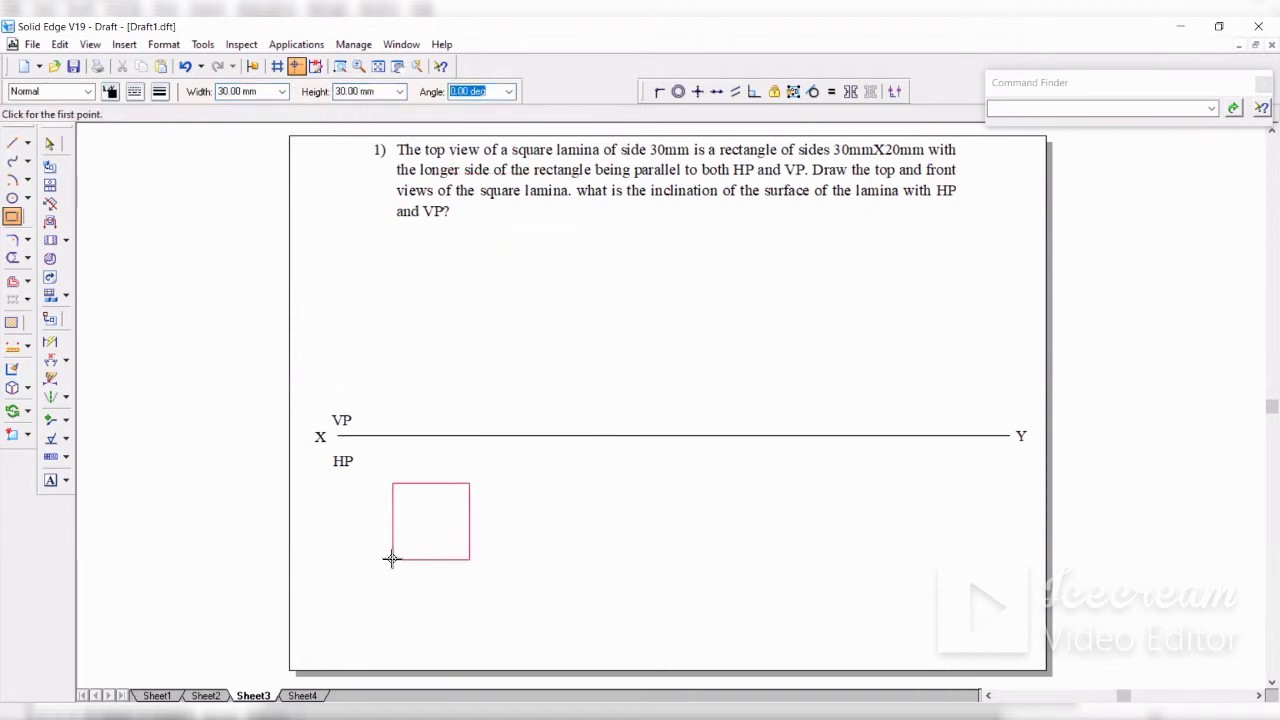
left_click(391, 559)
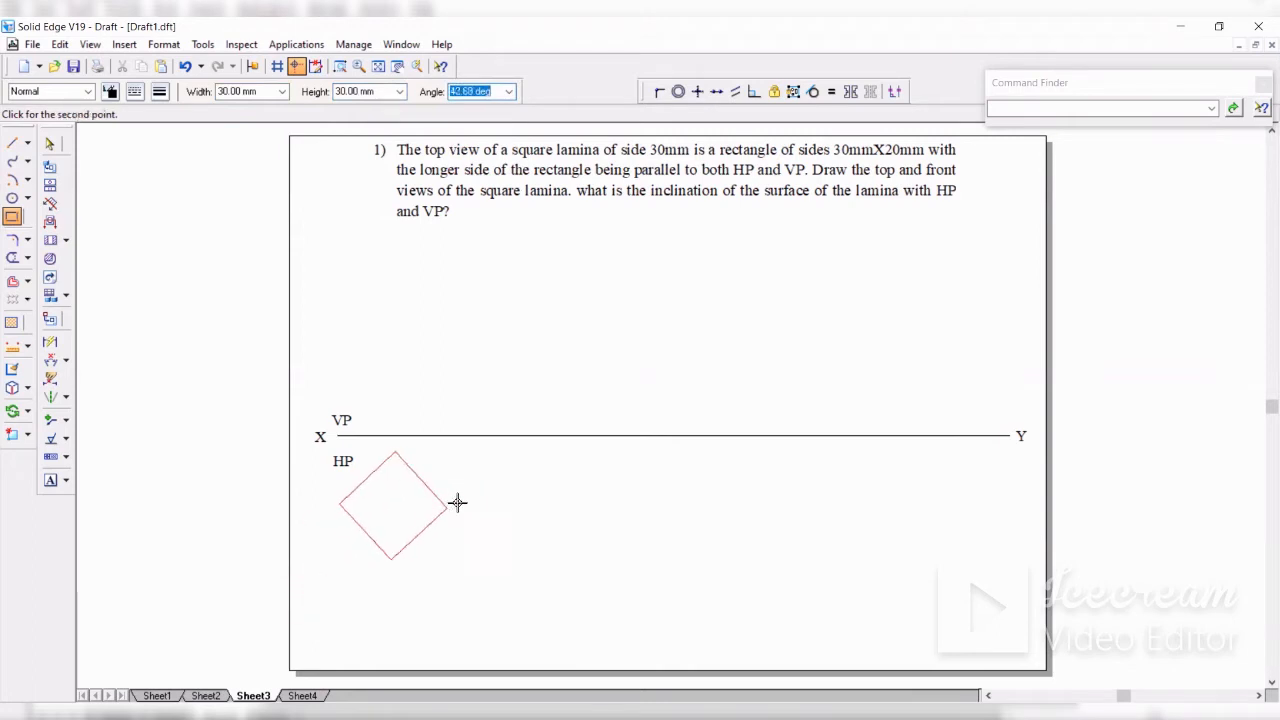
left_click(467, 557)
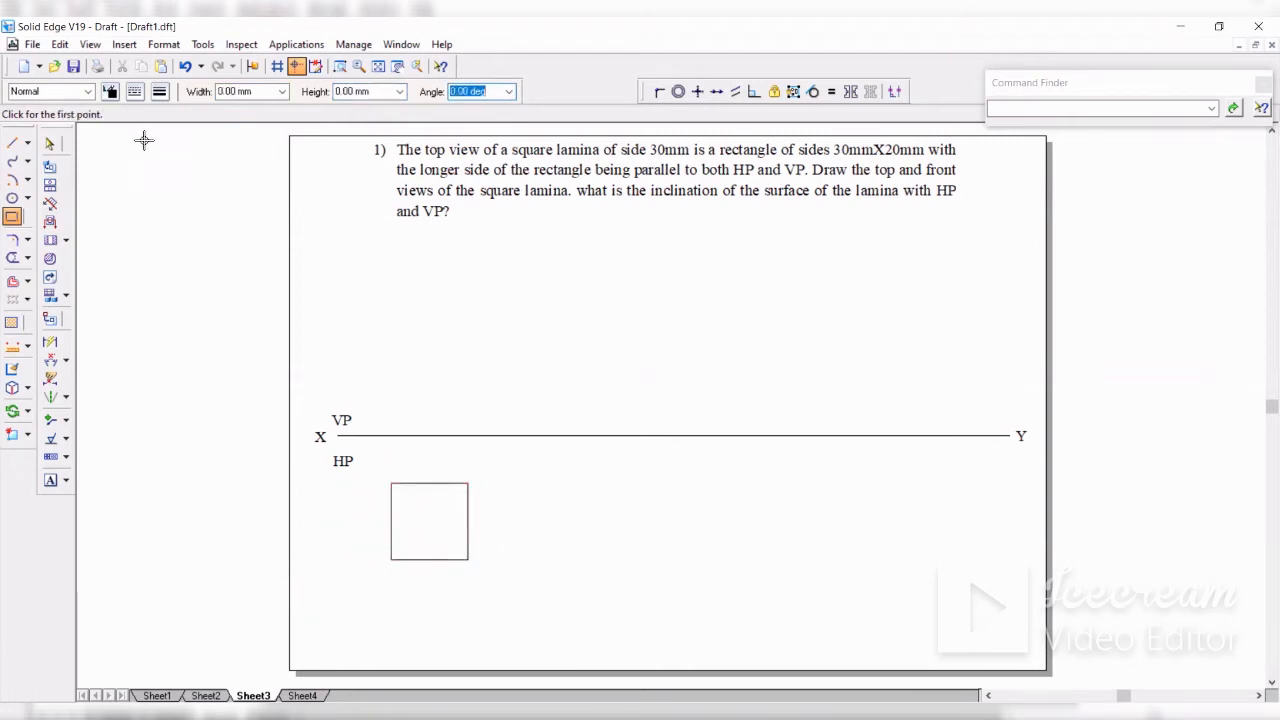
Step: Change the line style of all four sides of the square to Visible
left_click(50, 143)
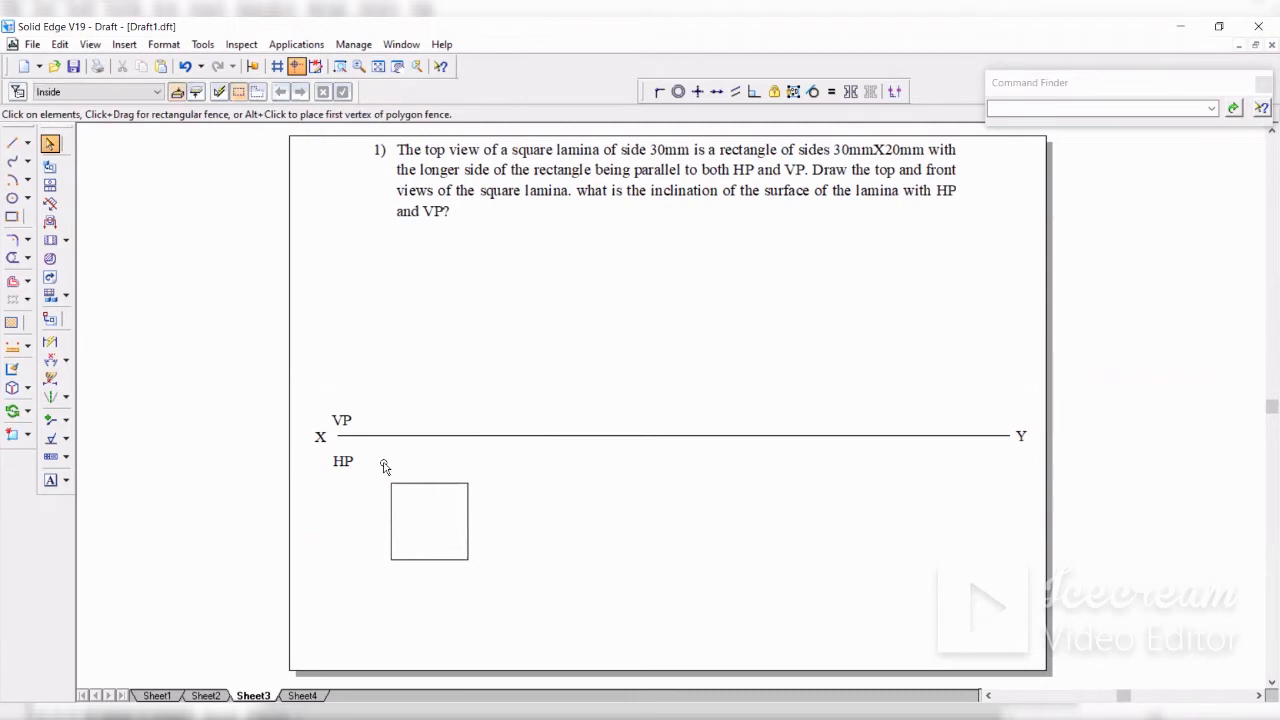
left_click_drag(384, 467, 549, 612)
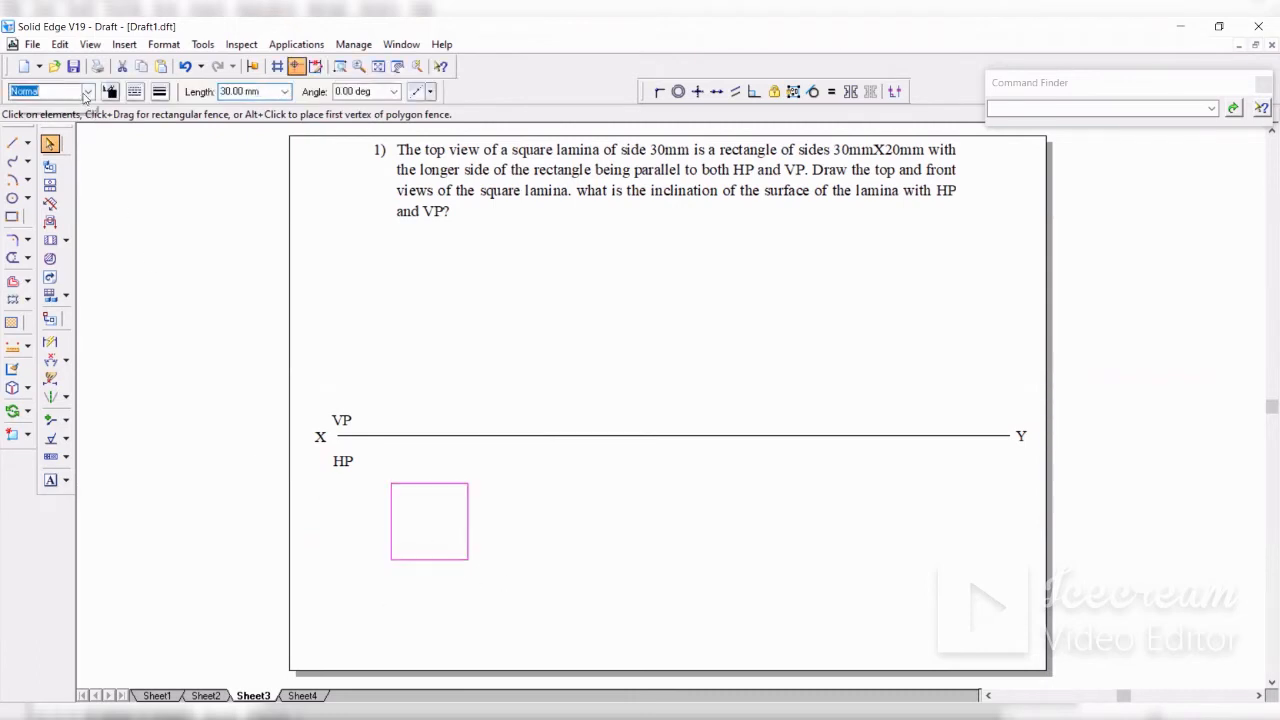
left_click(87, 92)
left_click(426, 346)
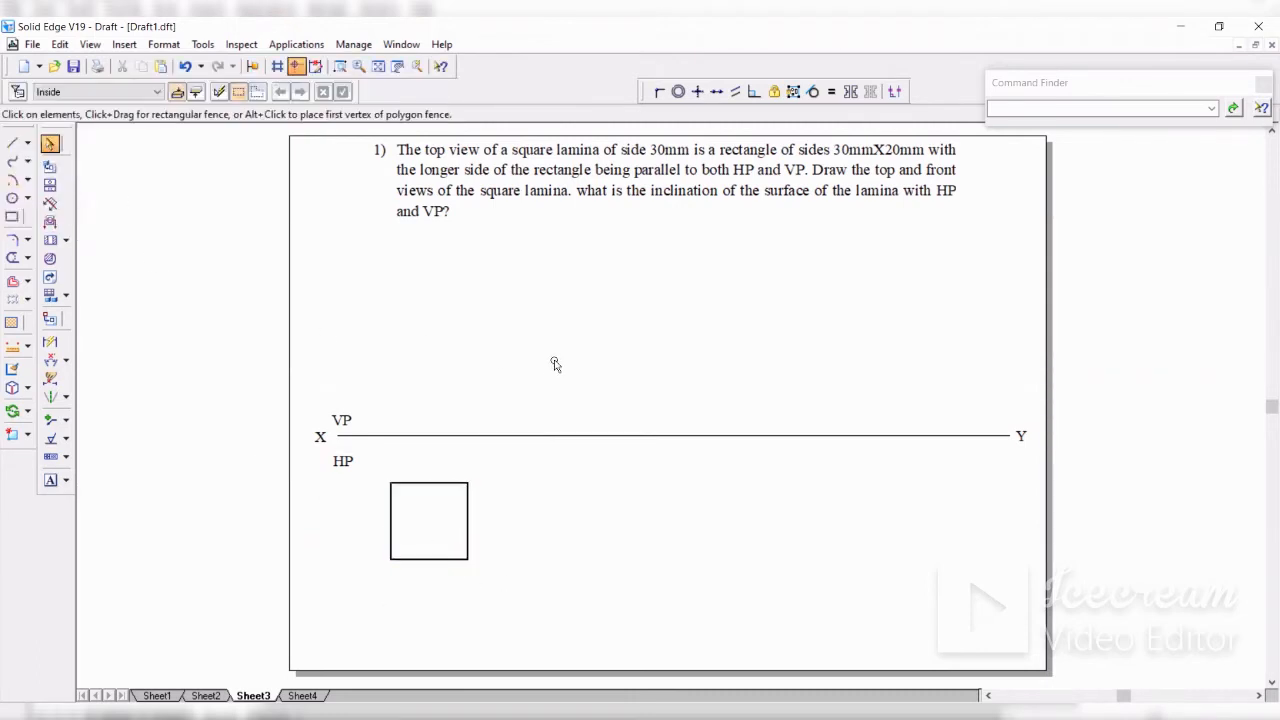
Step: Draw two vertical projectors in Normal style from the square's upper corners to the XY line
left_click(12, 143)
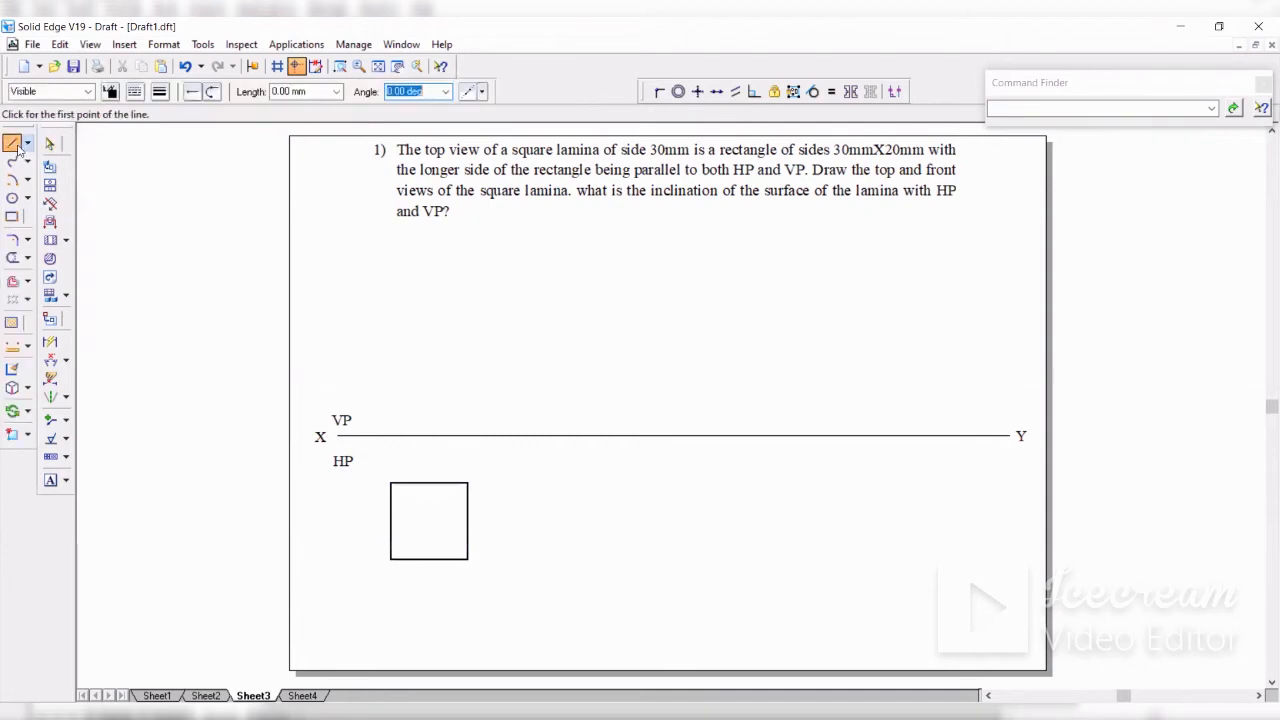
left_click(87, 91)
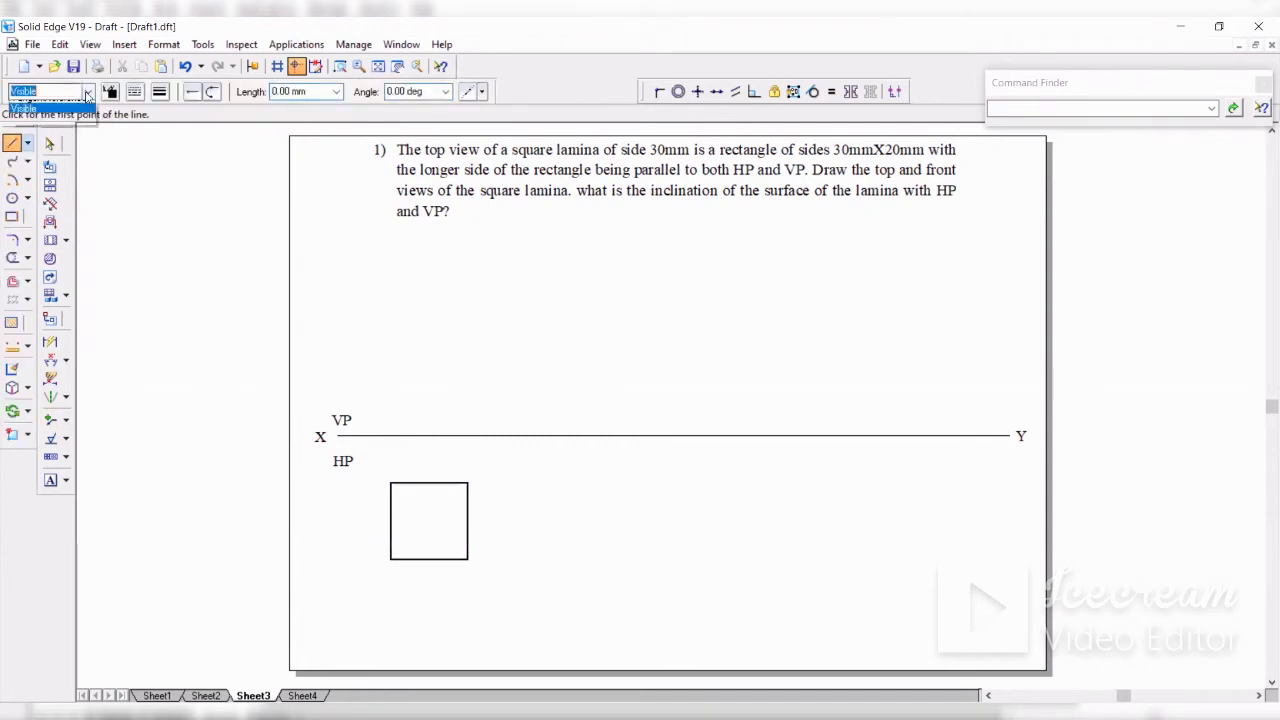
left_click(70, 173)
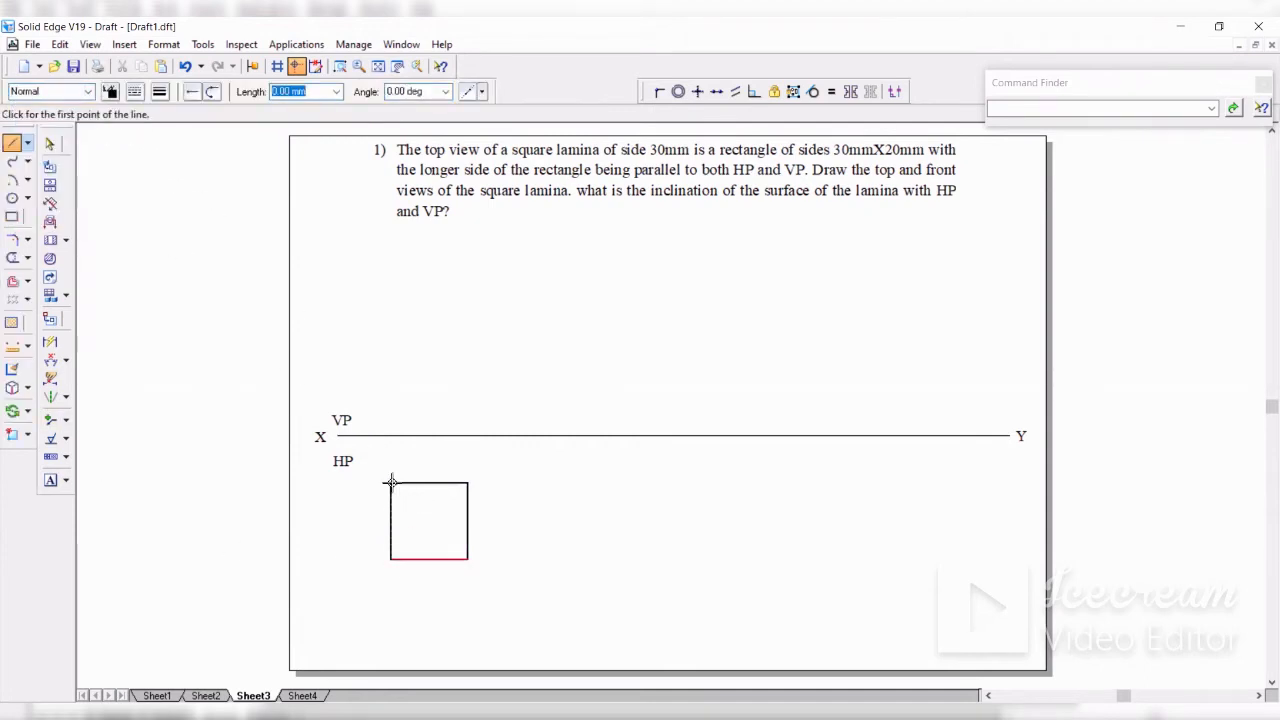
left_click(389, 482)
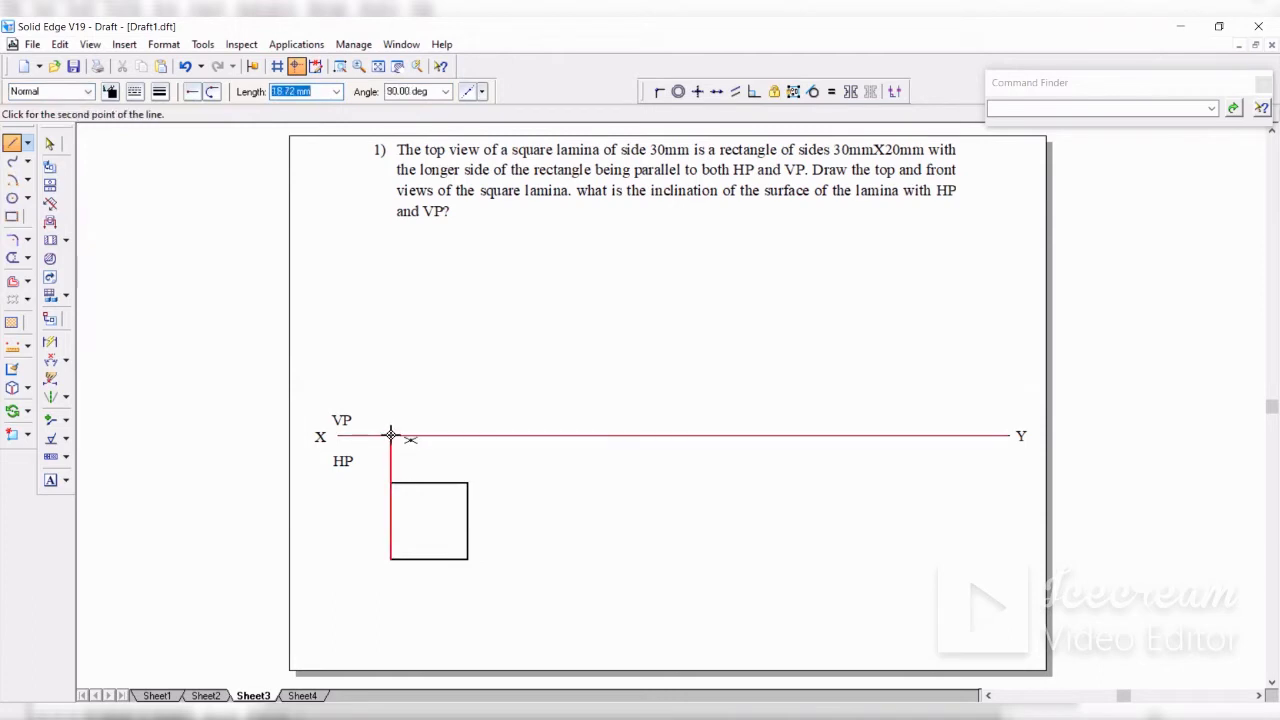
left_click(390, 436)
left_click(467, 482)
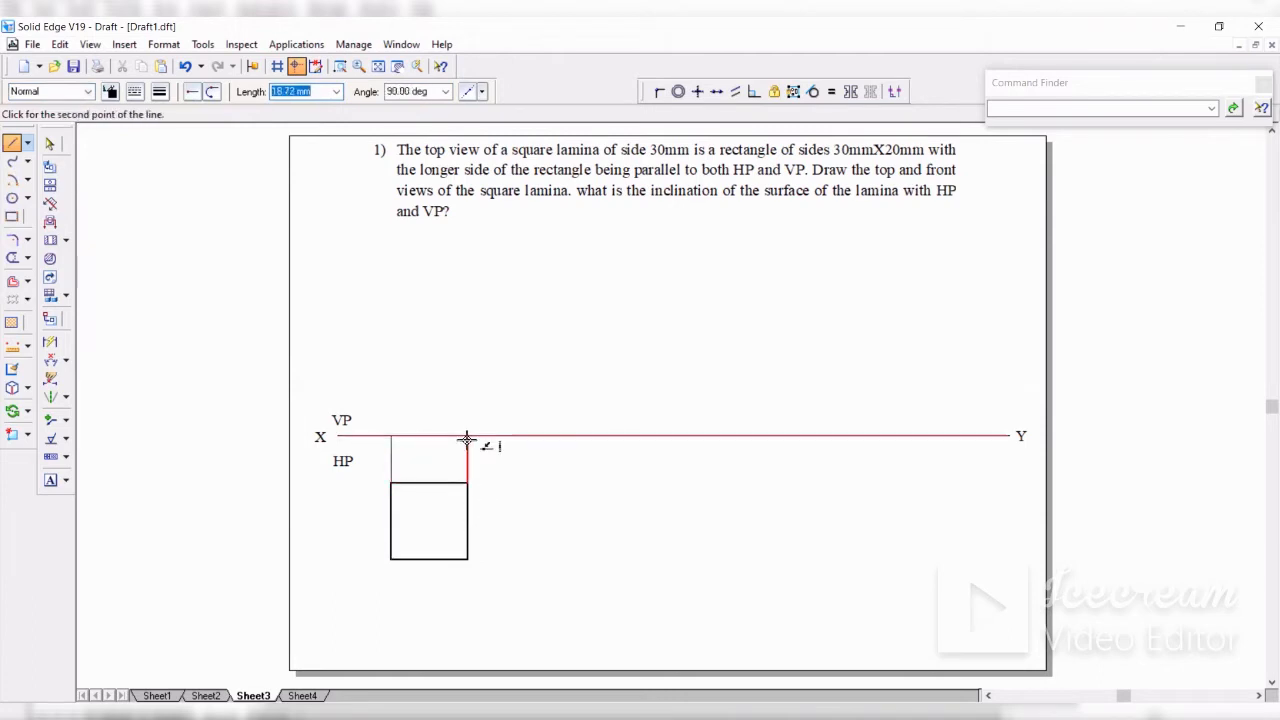
left_click(467, 436)
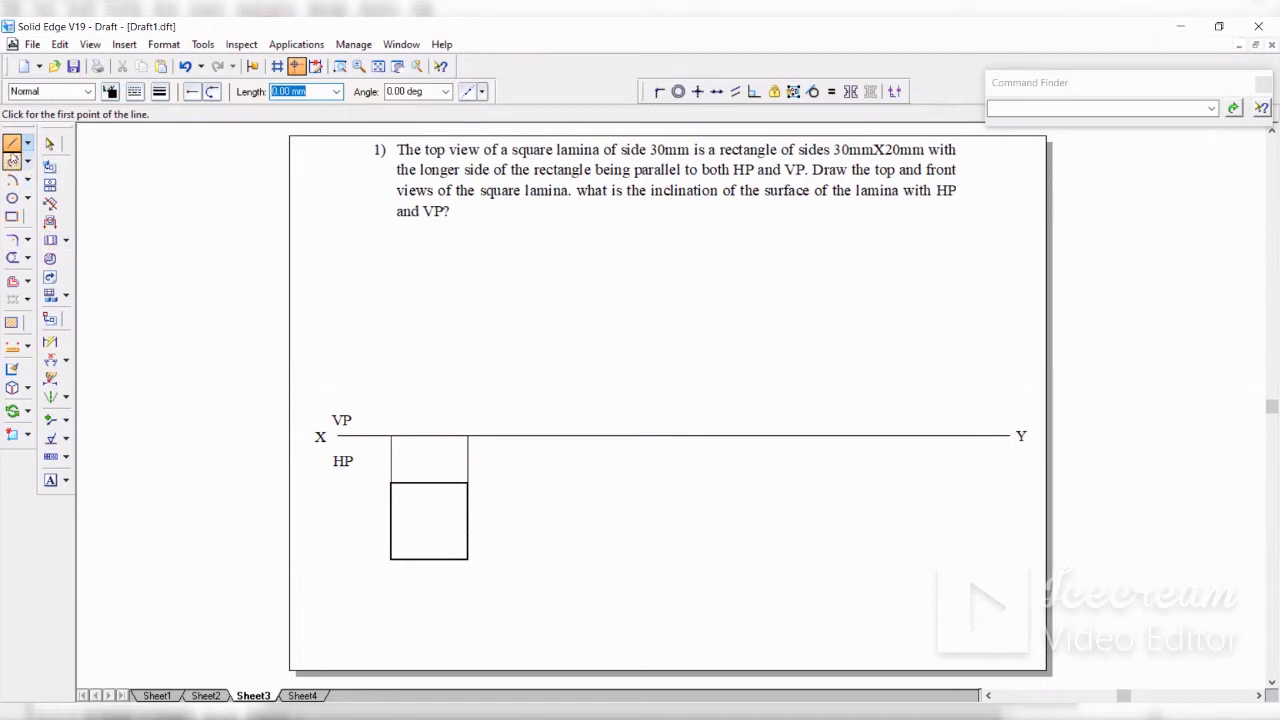
Step: Draw the lamina's front view as a Visible line on XY between the two projectors
left_click(77, 92)
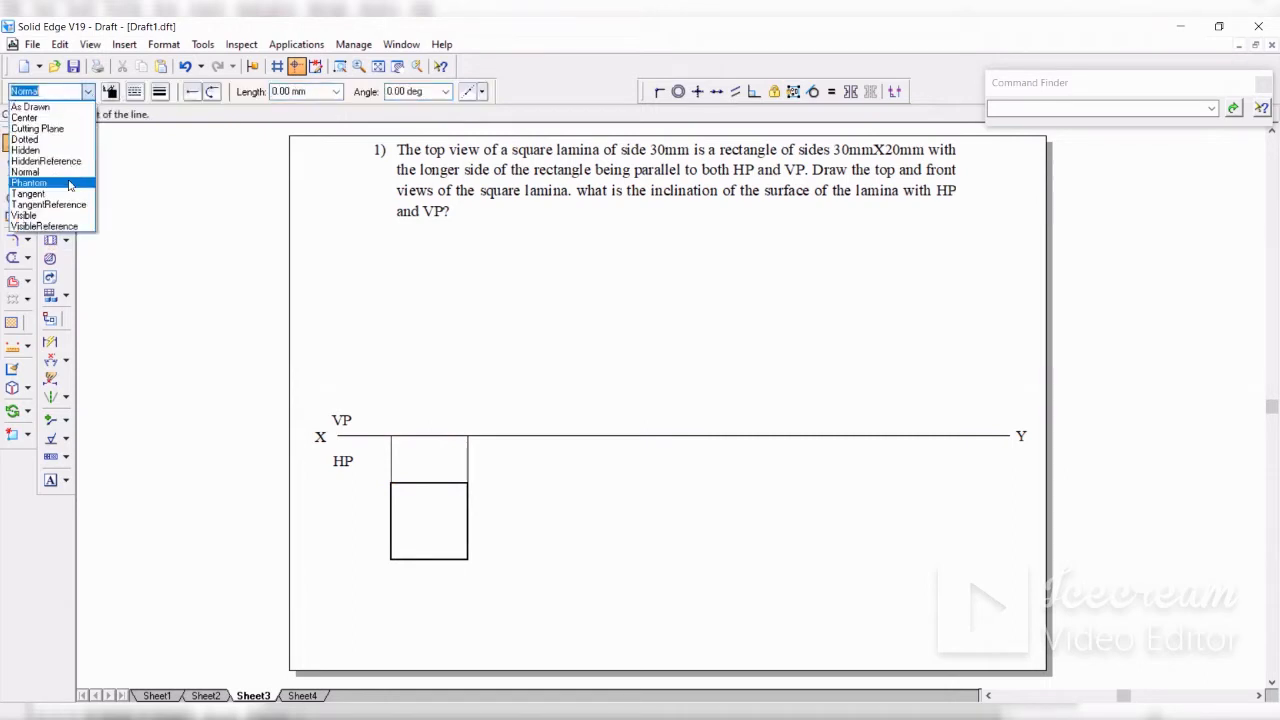
left_click(44, 226)
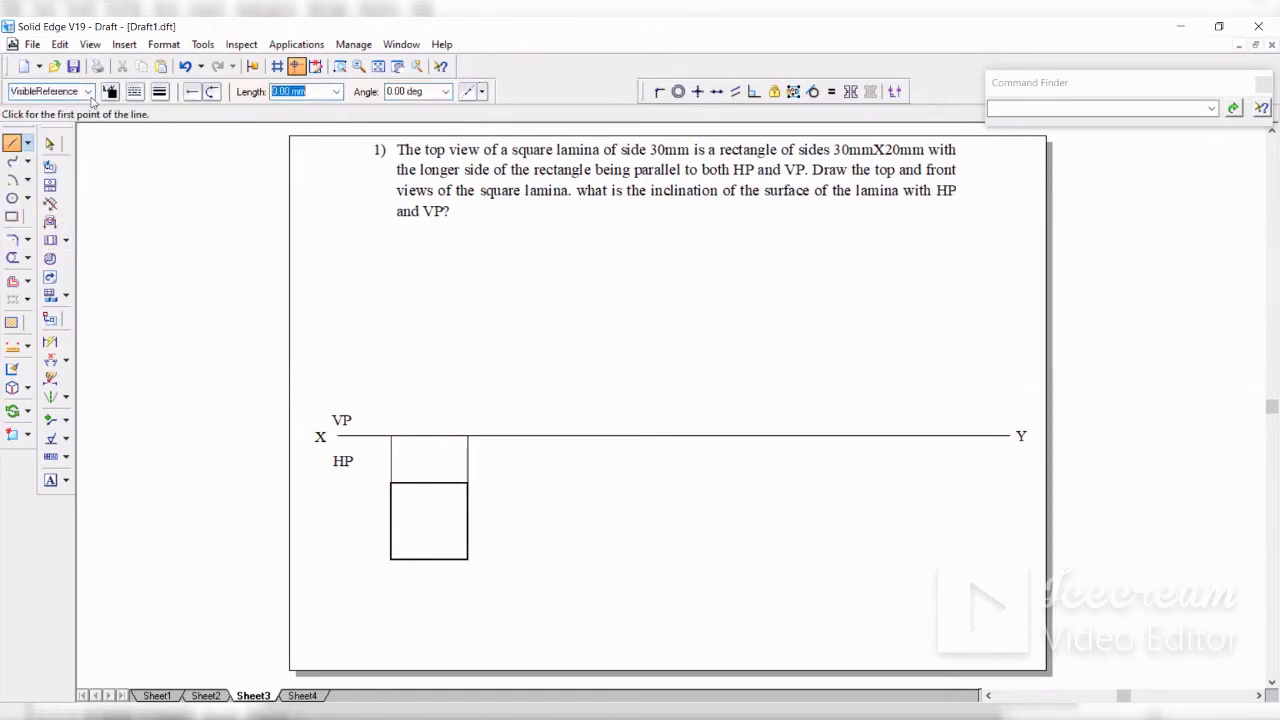
left_click(88, 91)
left_click(49, 216)
left_click(391, 436)
left_click(467, 436)
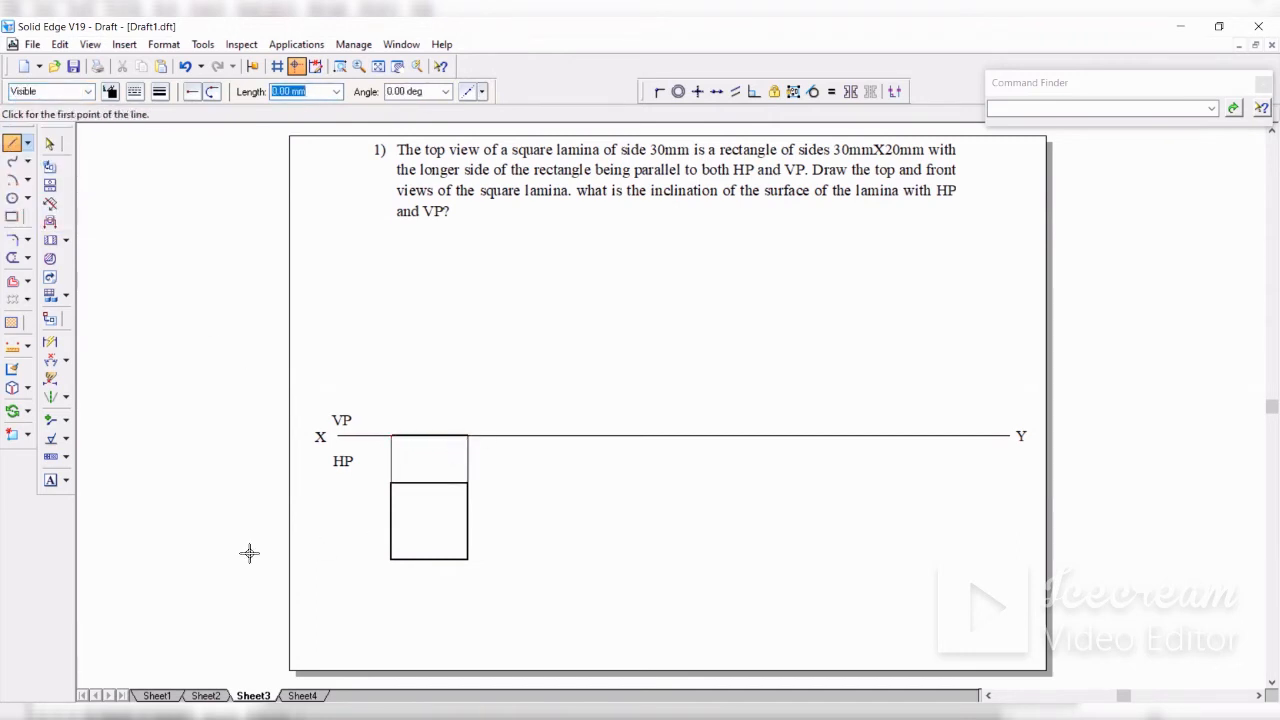
Step: Dimension the left side of the square, placing the dimension to its left
left_click(65, 360)
left_click(117, 362)
left_click(50, 343)
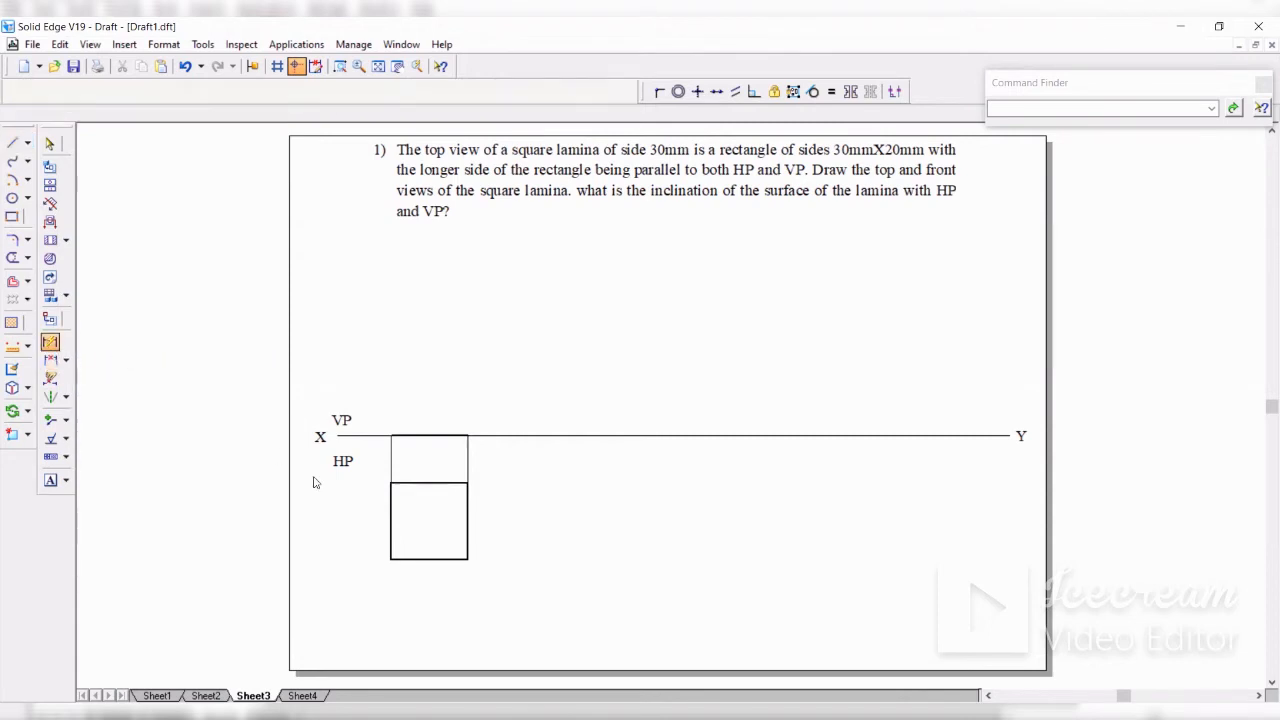
left_click(390, 511)
left_click(366, 520)
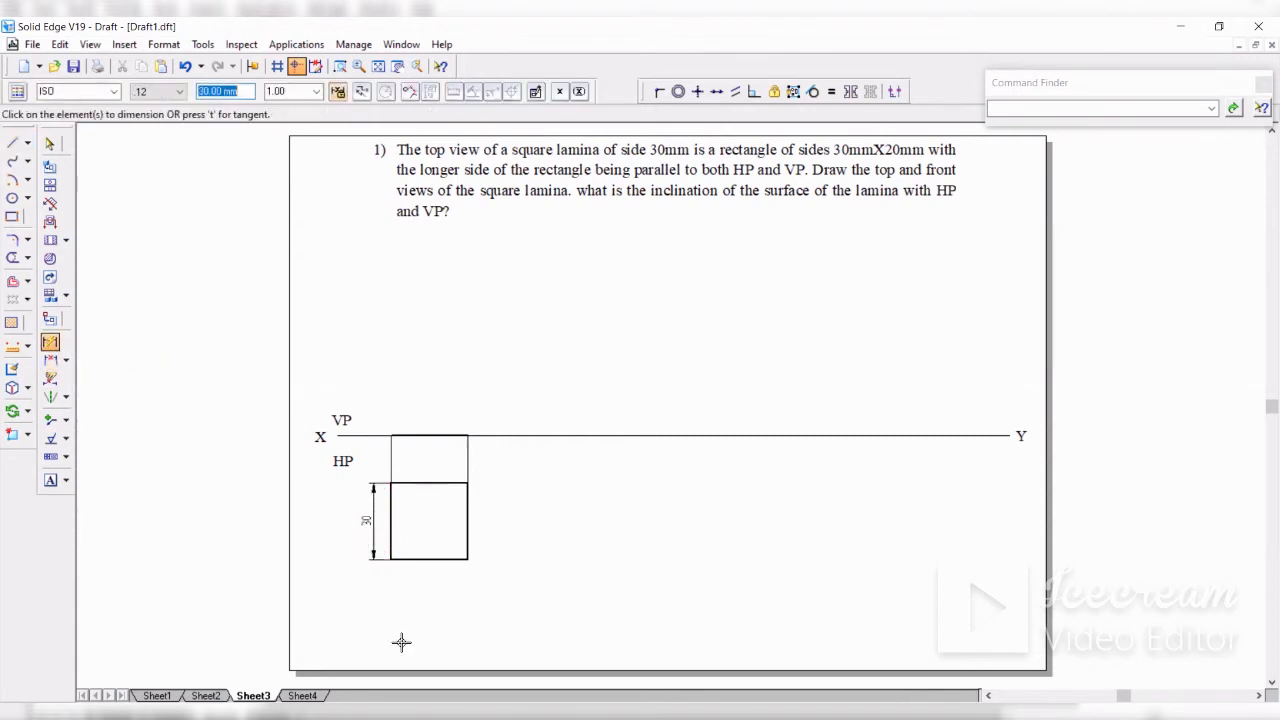
Step: Label the square's corners a, b, c and d counterclockwise, starting from the lower-left corner
left_click(50, 480)
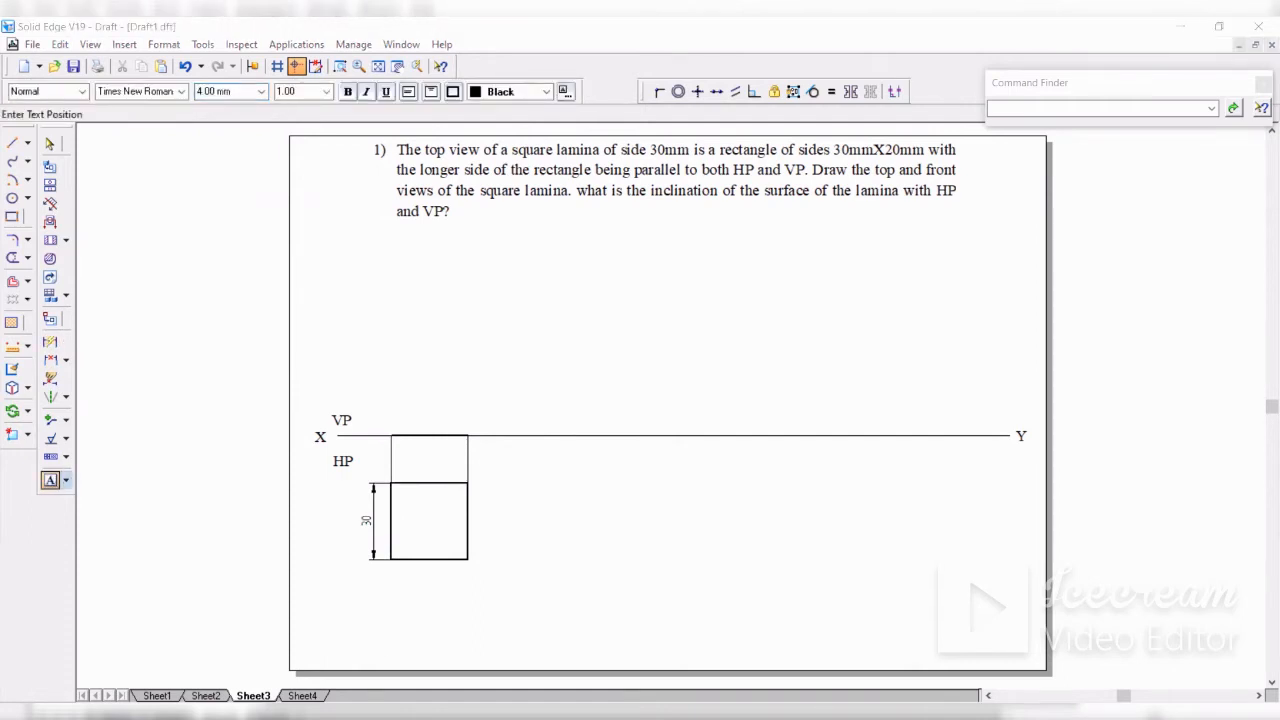
left_click(388, 567)
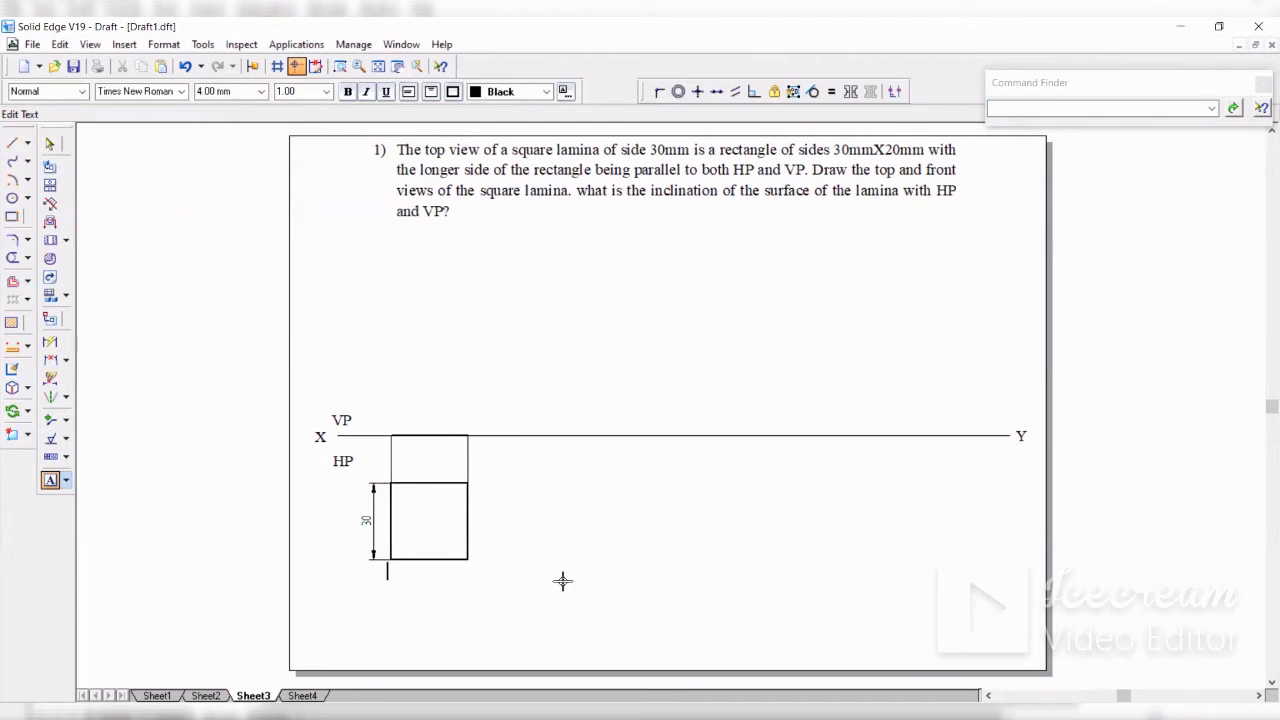
type("a")
left_click(476, 560)
type("b")
left_click(469, 467)
type("c")
left_click(380, 468)
type("d")
Step: Label the ends of the front view line a'(d') and b'(c') above XY
left_click(383, 410)
type("a'(d')")
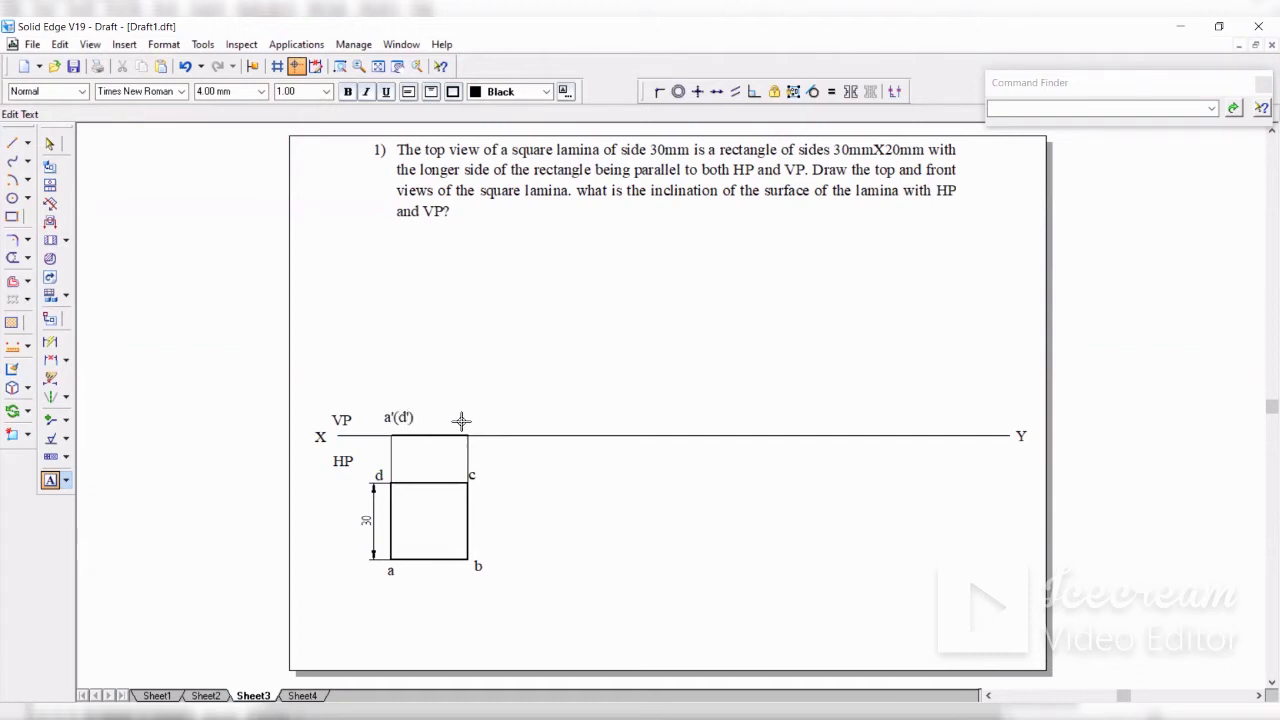
left_click(468, 410)
type("b")
type(";(c')")
key("BackSpace")
key("BackSpace")
key("BackSpace")
type("(c')")
left_click(50, 144)
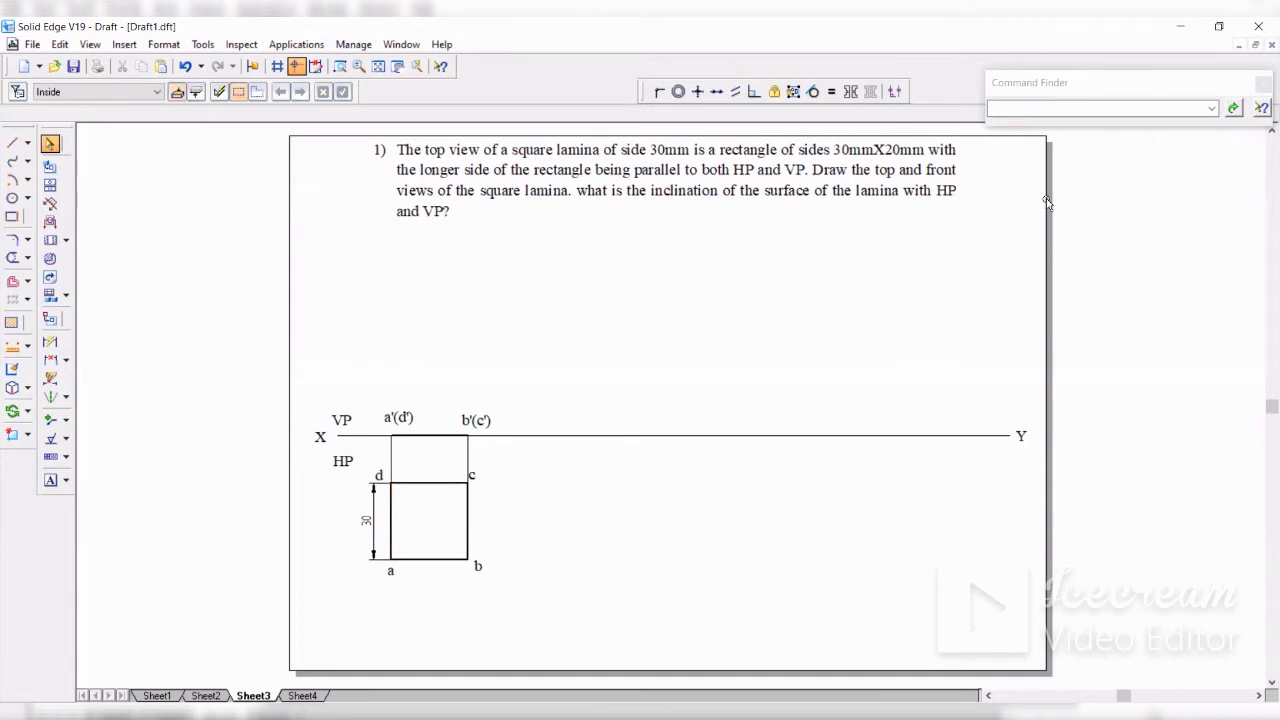
Step: Draw a Visible rectangle 20 mm wide and 30 mm high beside the square, with its upper edge level with dc
left_click(13, 143)
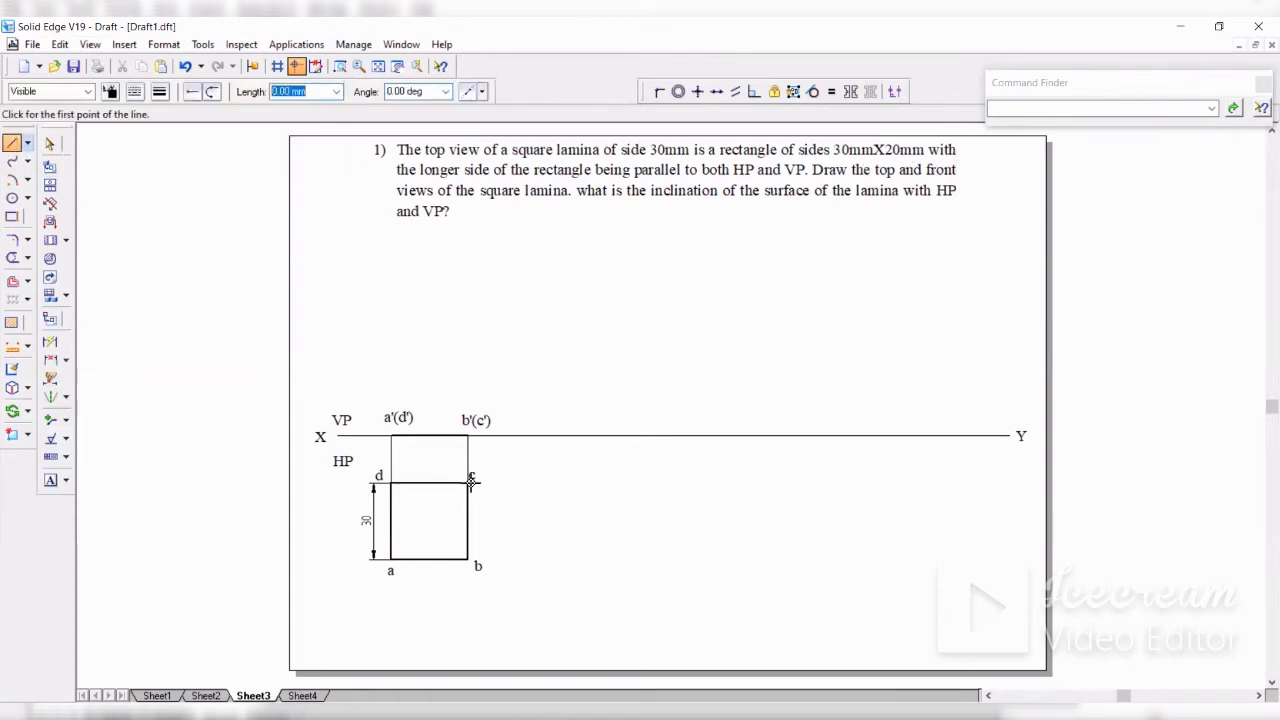
left_click(535, 482)
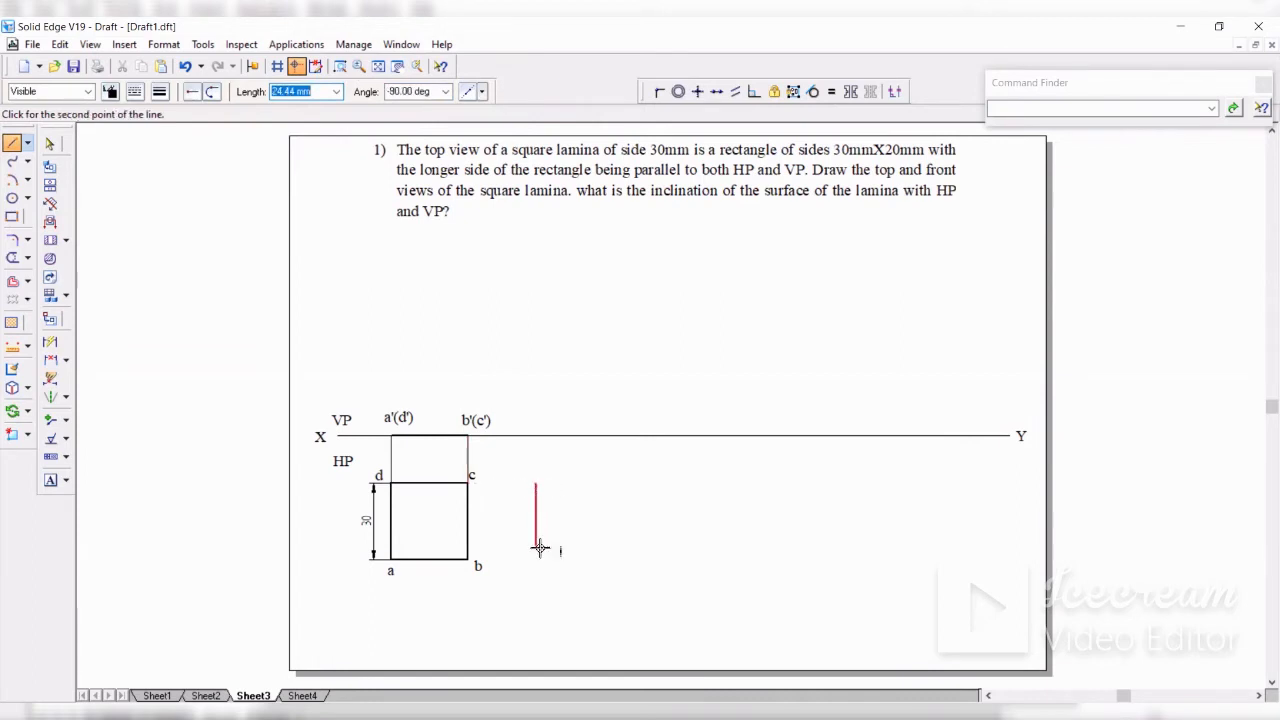
type("30")
key("Tab")
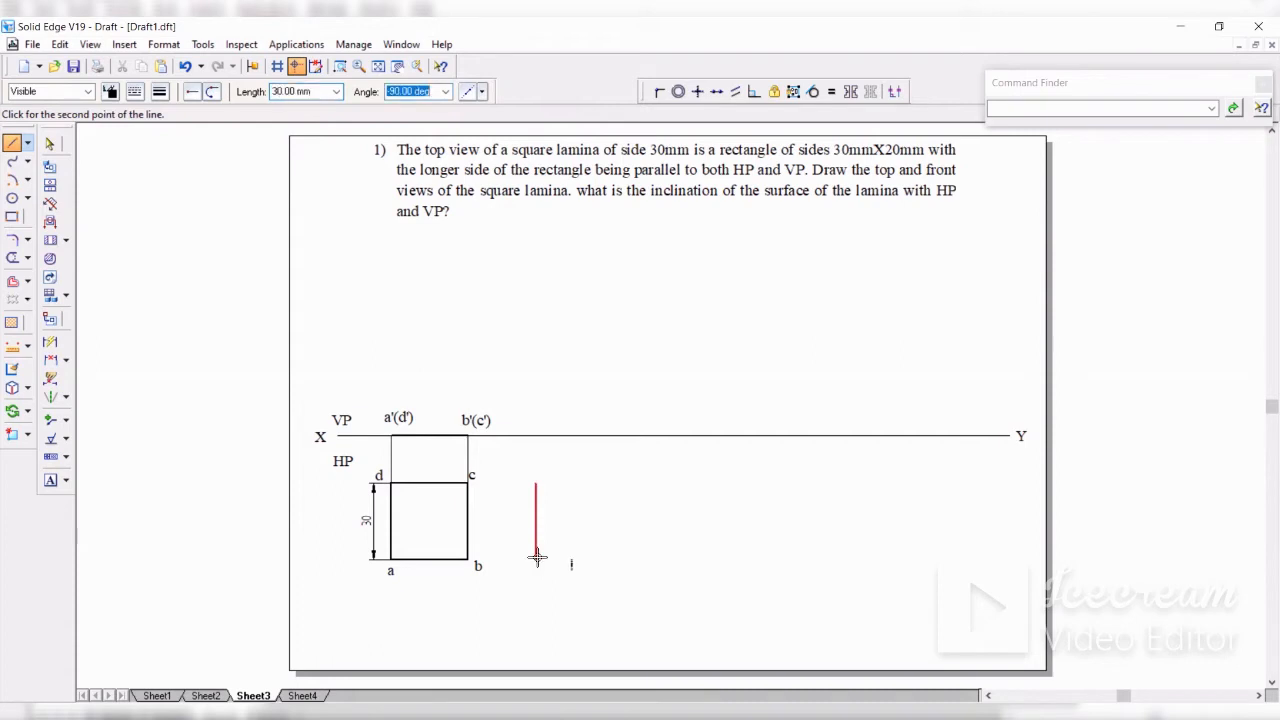
key("Return")
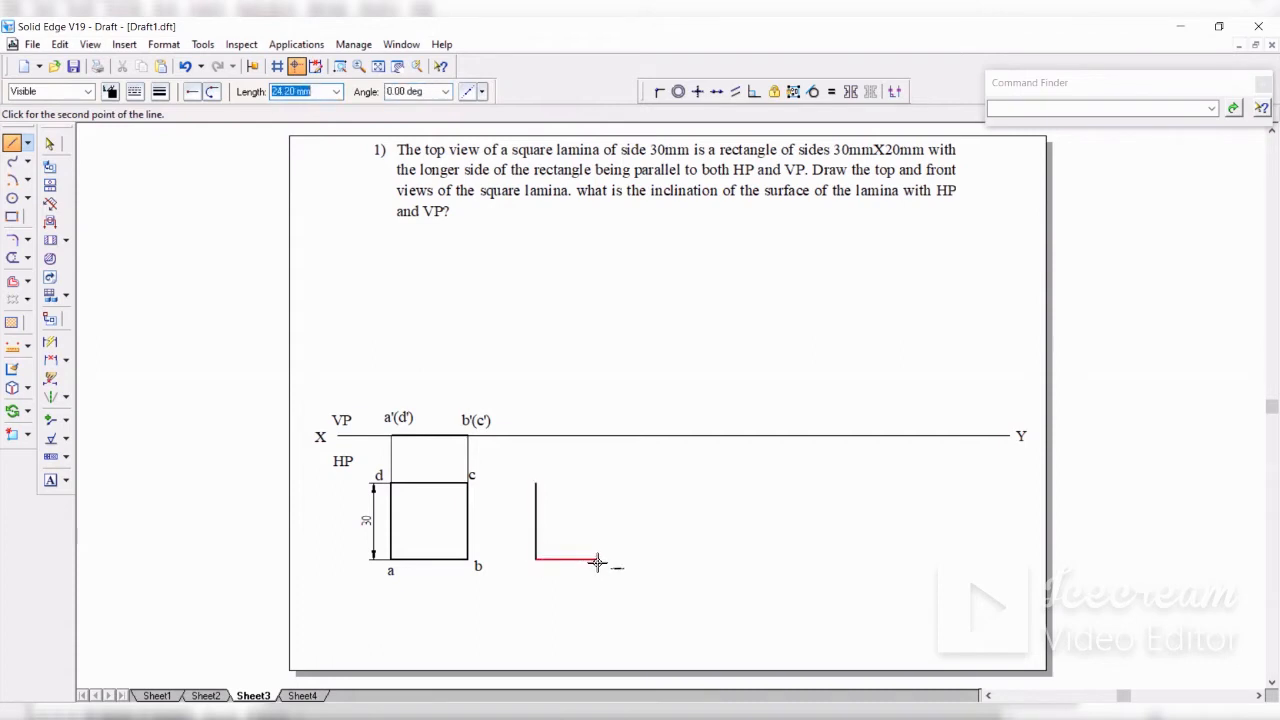
type("20")
key("Tab")
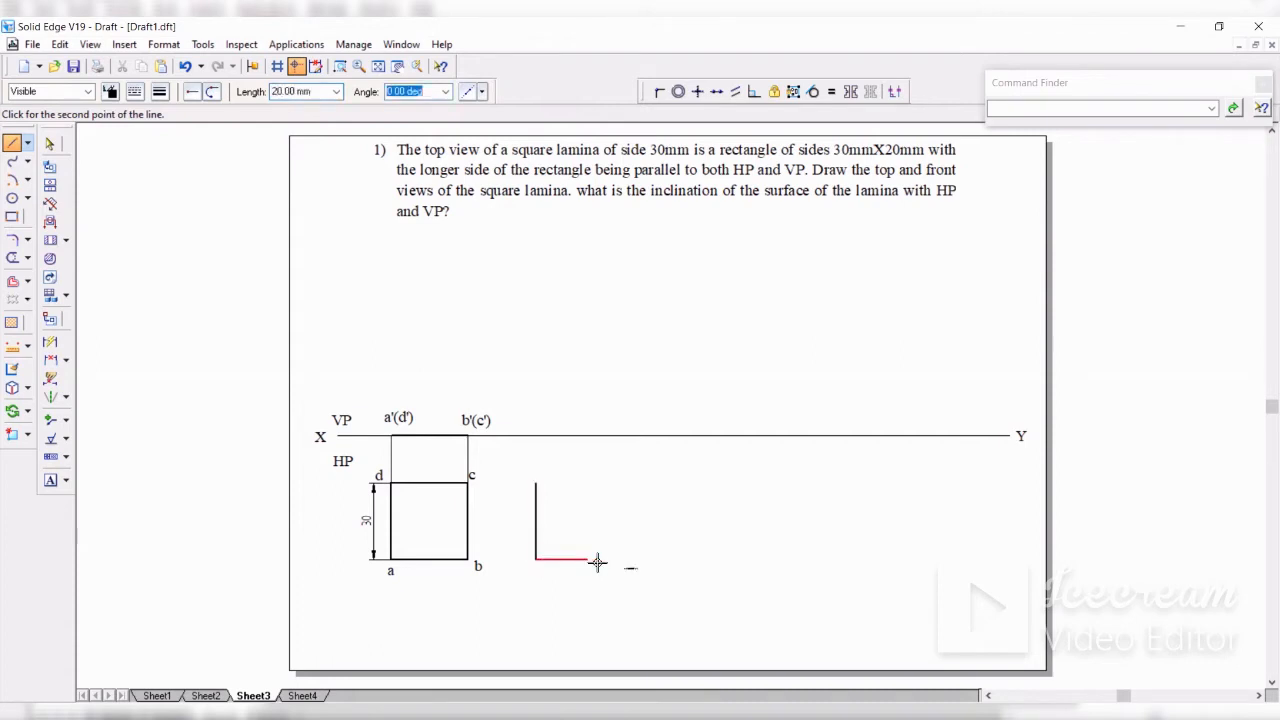
key("Return")
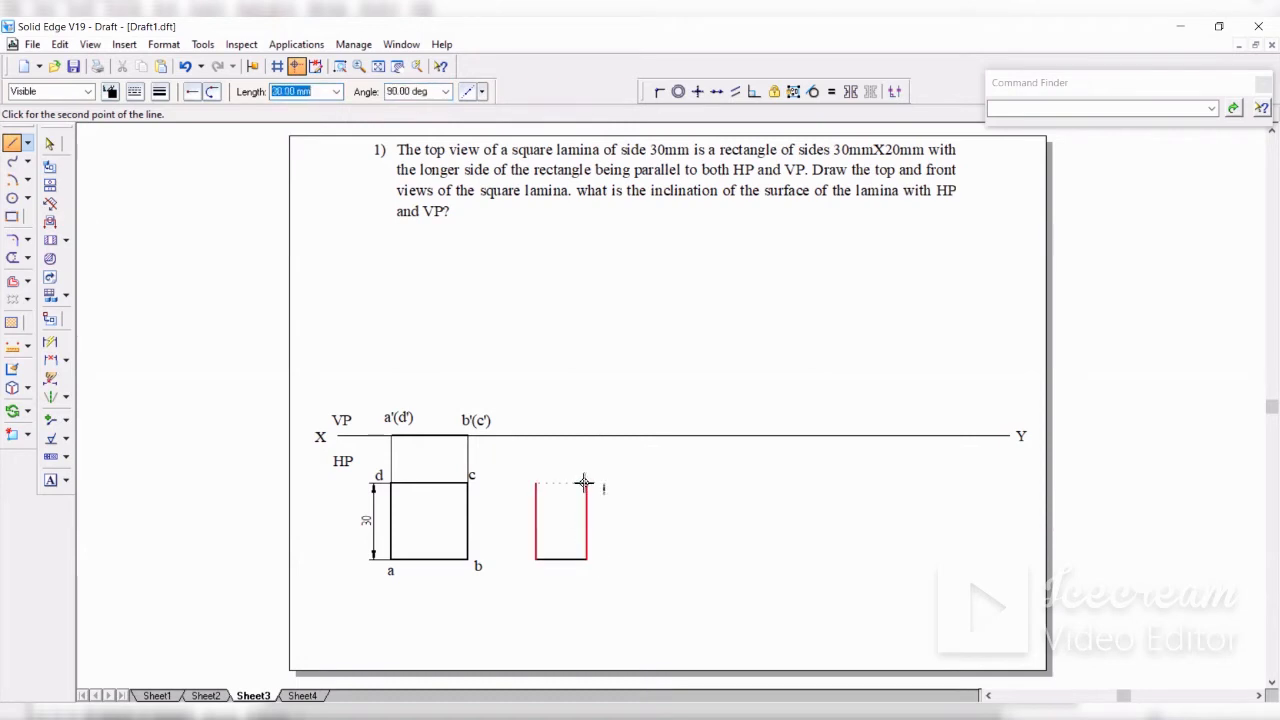
type("30")
key("Tab")
key("Return")
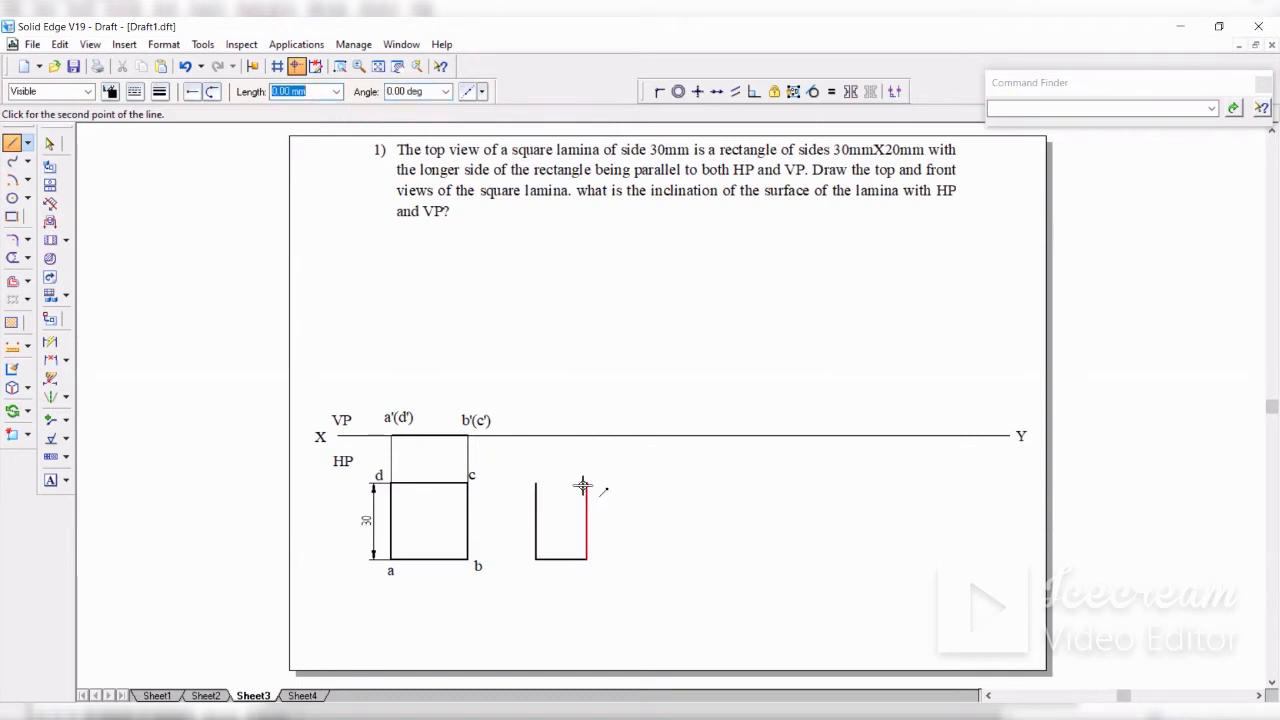
left_click(533, 483)
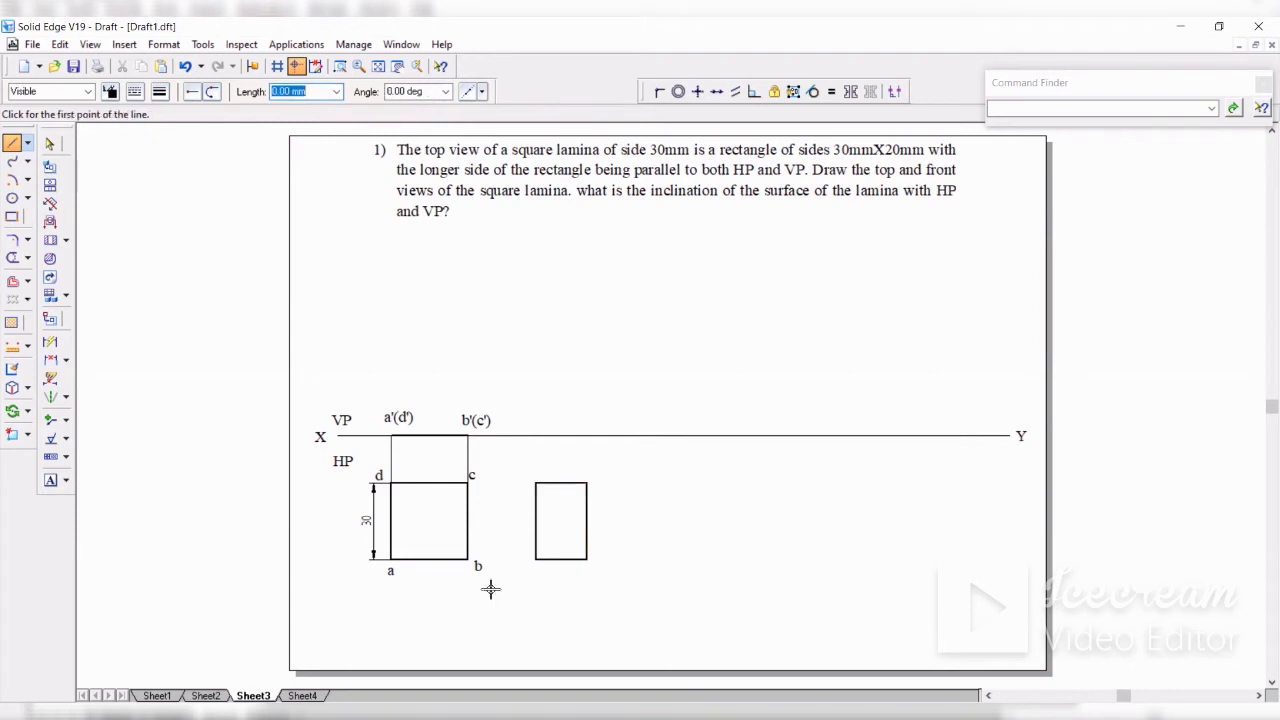
left_click(50, 145)
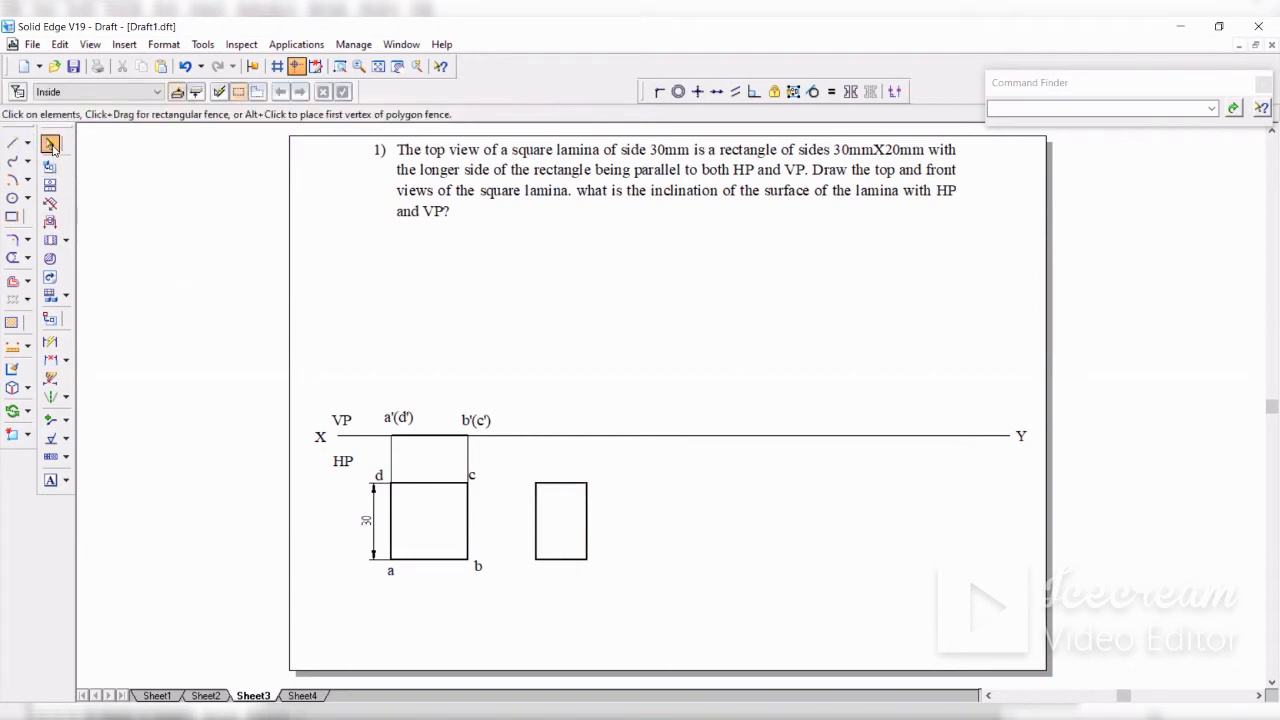
Step: Dimension the rectangle's left side and lower edge, placing the dimensions outside the outline
left_click(50, 342)
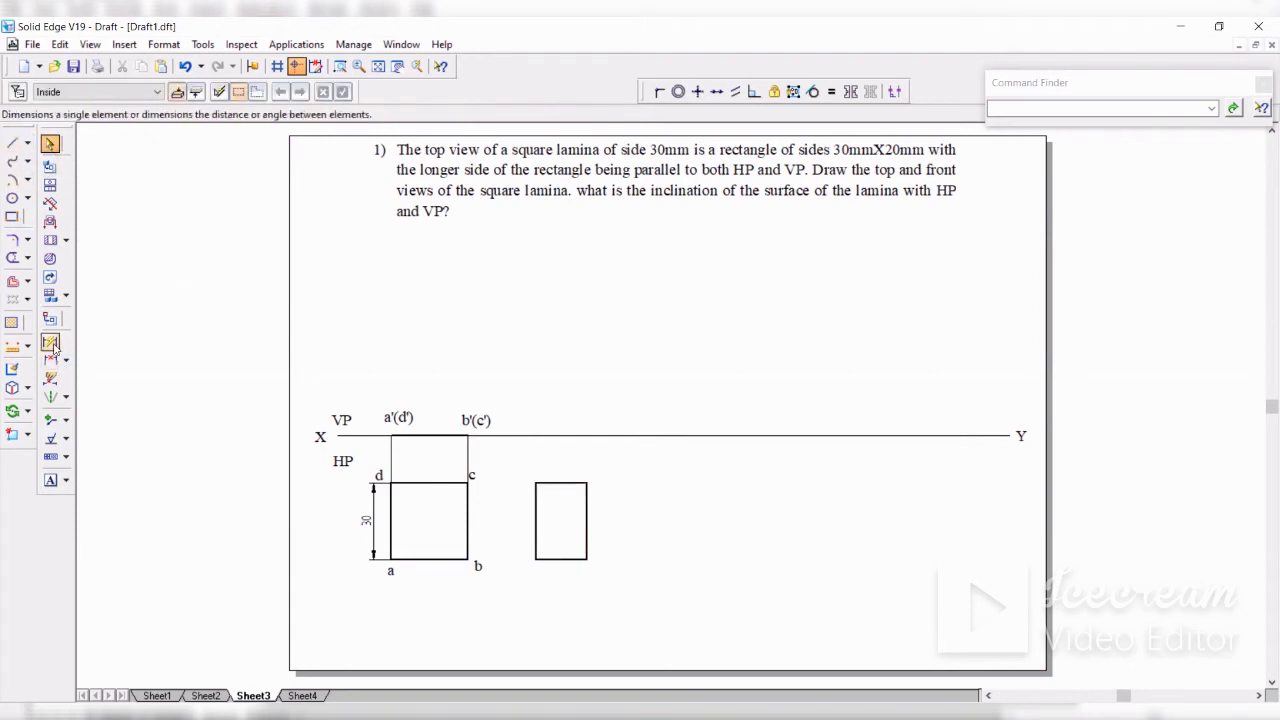
left_click(535, 514)
left_click(508, 520)
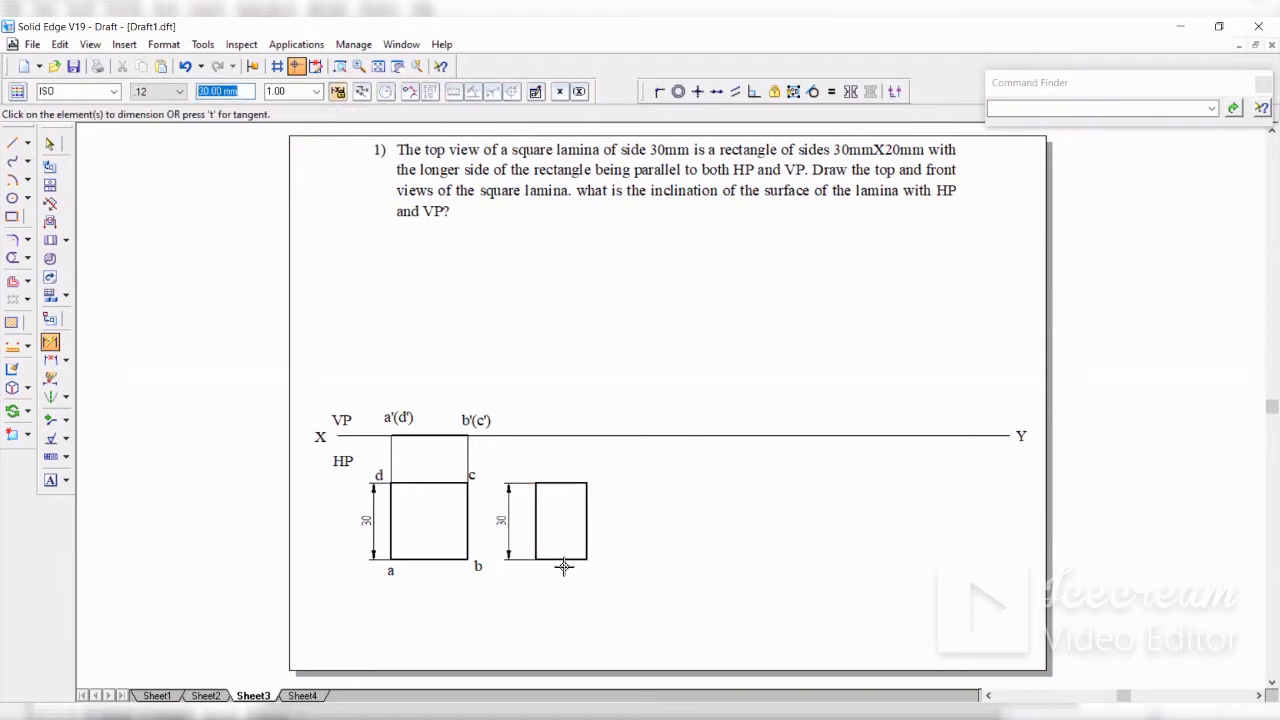
left_click(564, 561)
Step: Draw Normal-style vertical projectors from the rectangle's upper corners, the left one ending on XY and the right one extending well above it
left_click(12, 143)
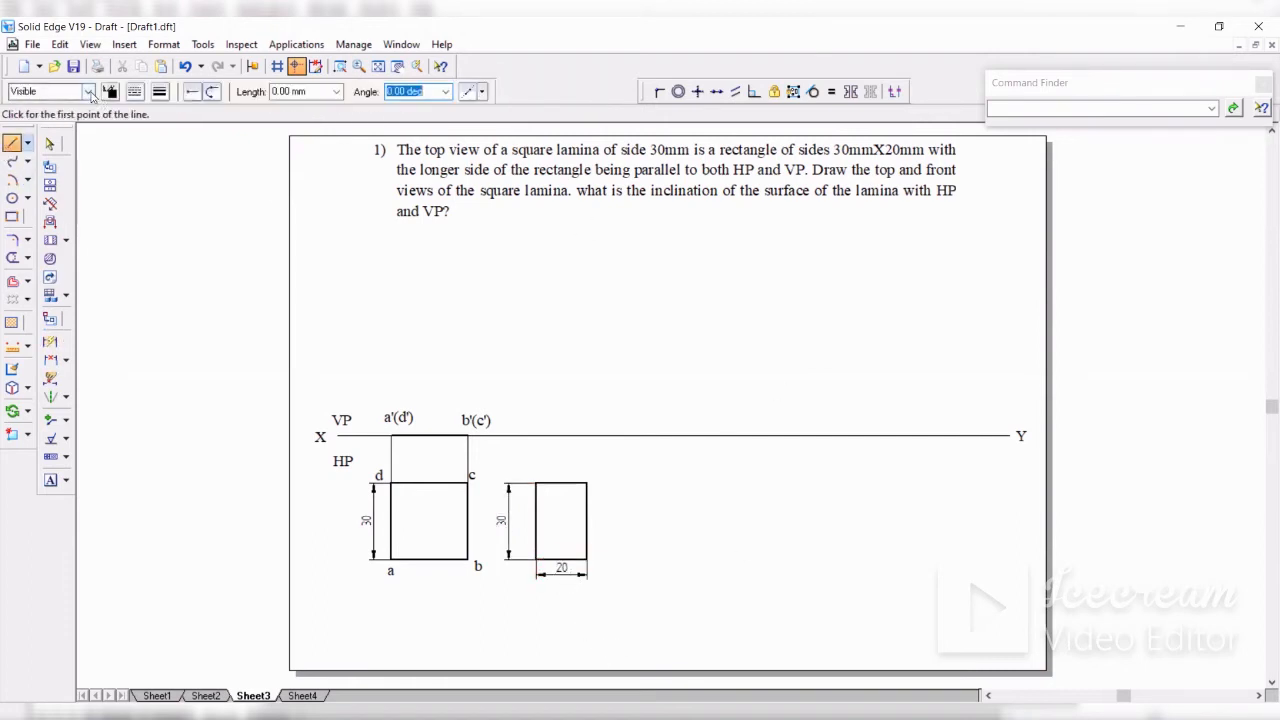
left_click(88, 91)
left_click(30, 172)
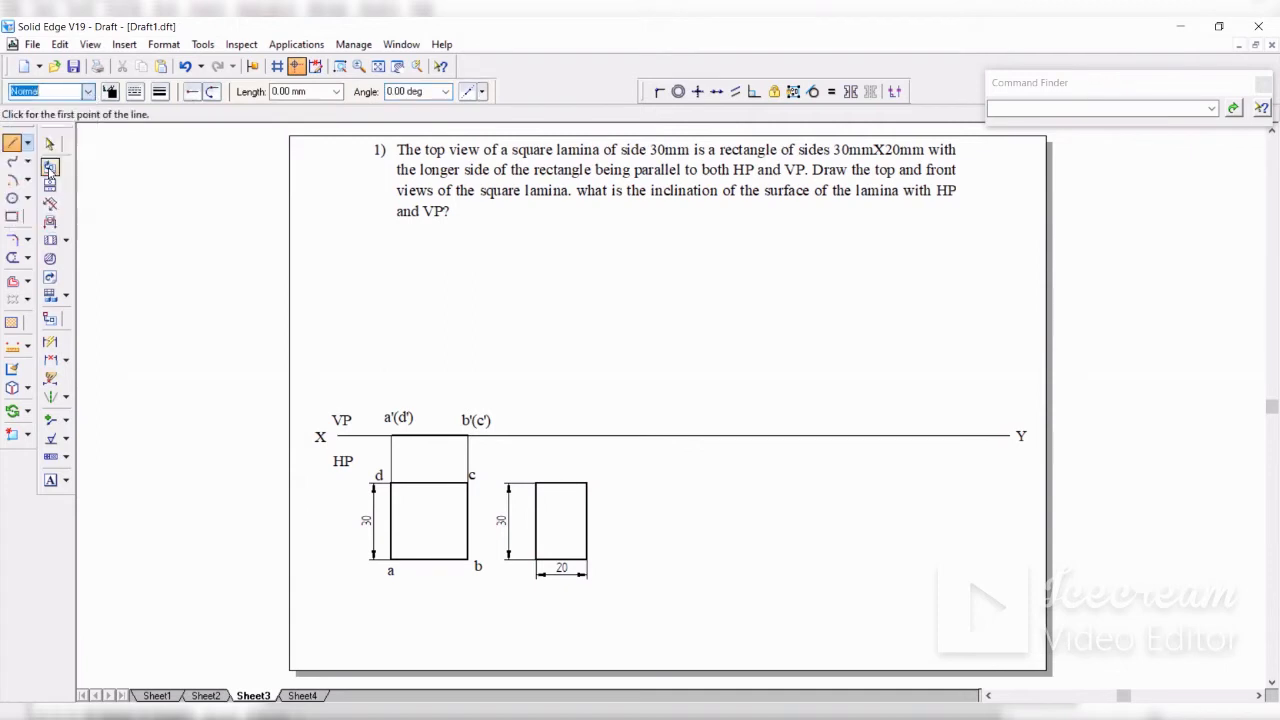
left_click(535, 483)
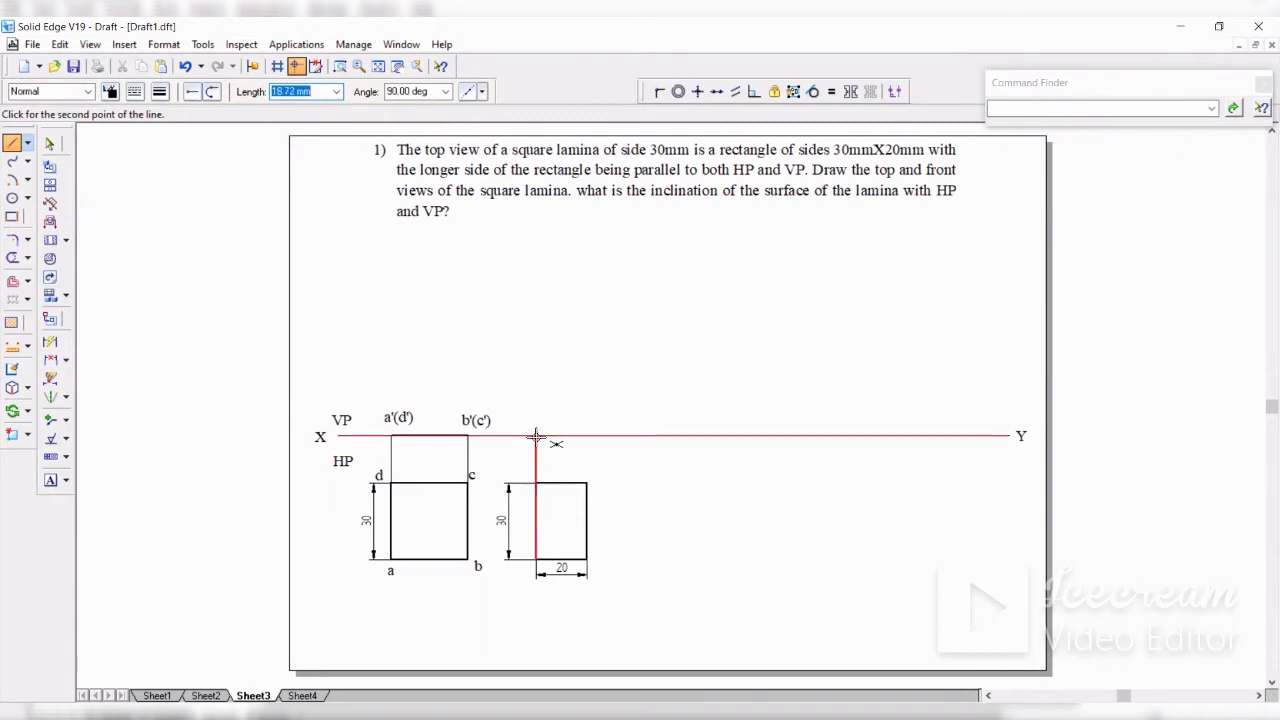
left_click(536, 436)
left_click(583, 484)
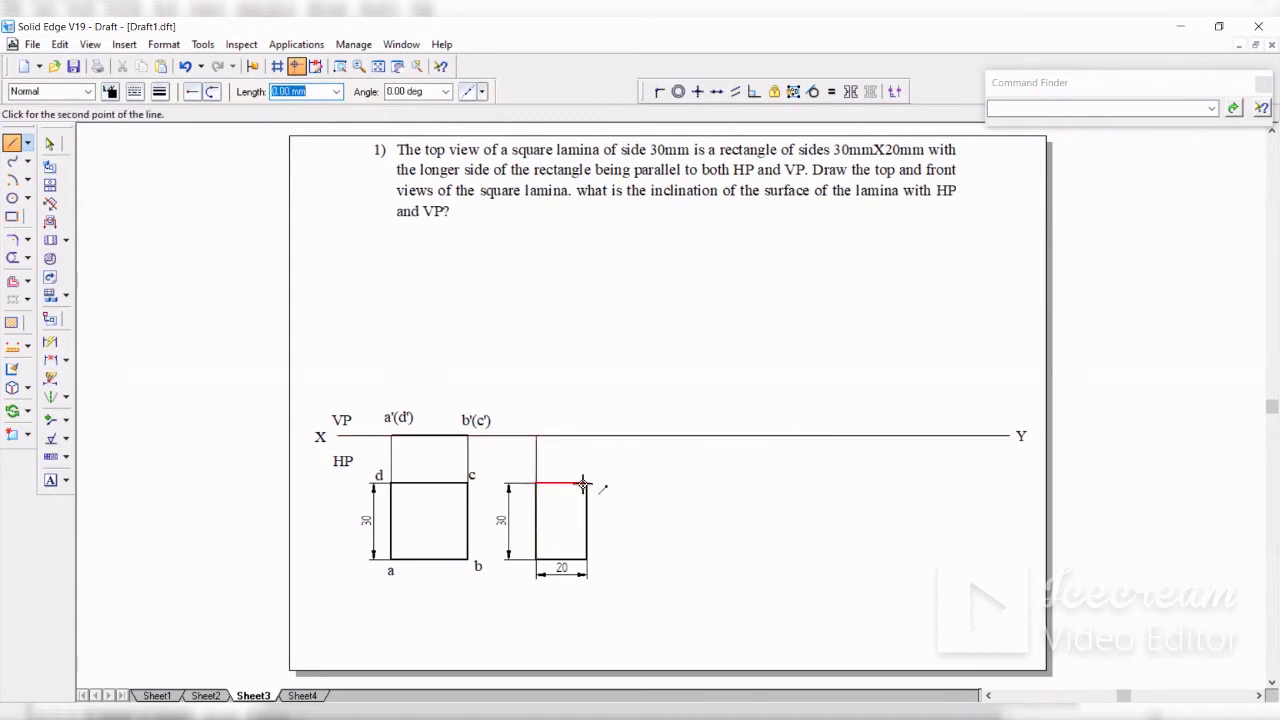
right_click(594, 470)
left_click(587, 484)
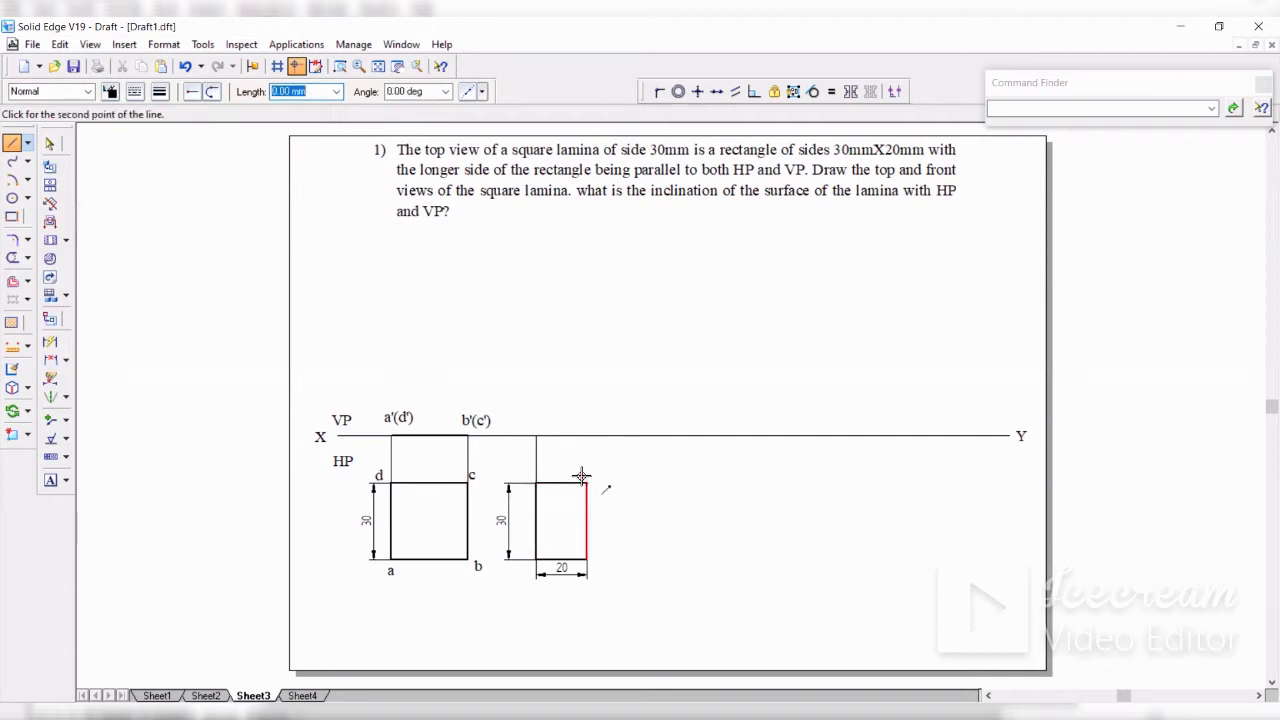
left_click(590, 336)
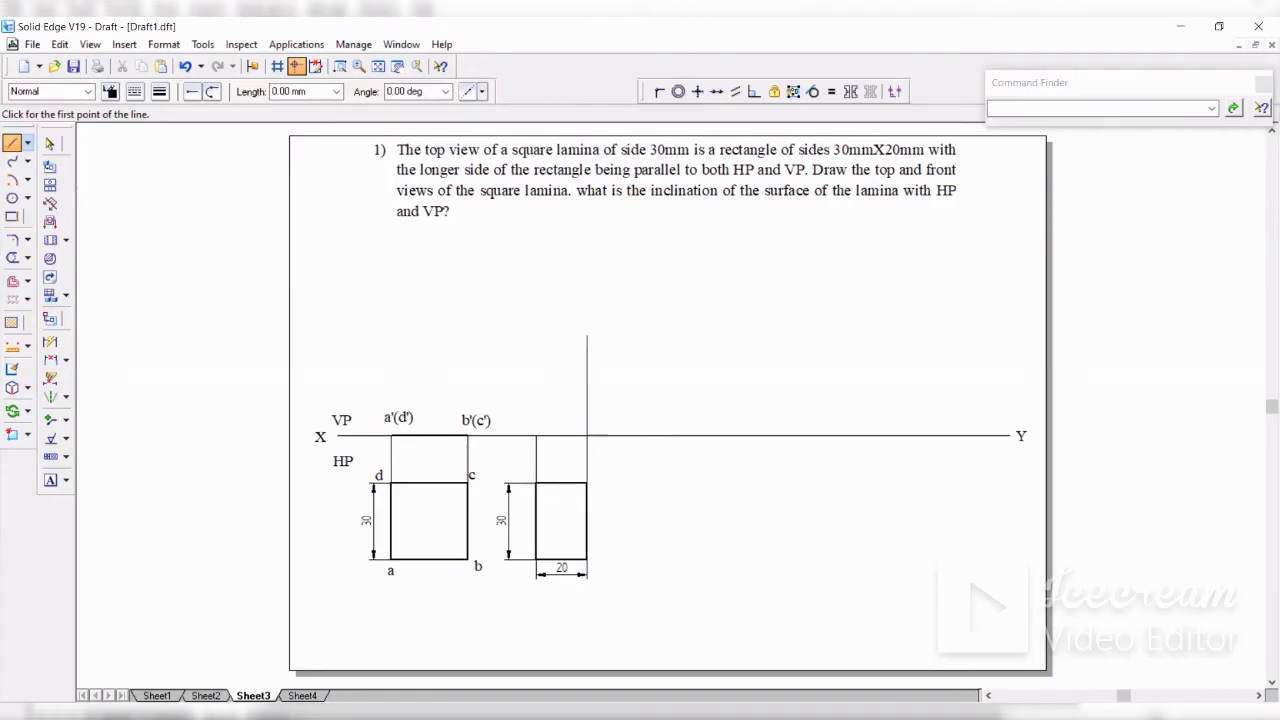
Step: Dimension the front view line on XY, placing the dimension above the a'(d') and b'(c') labels
left_click(23, 181)
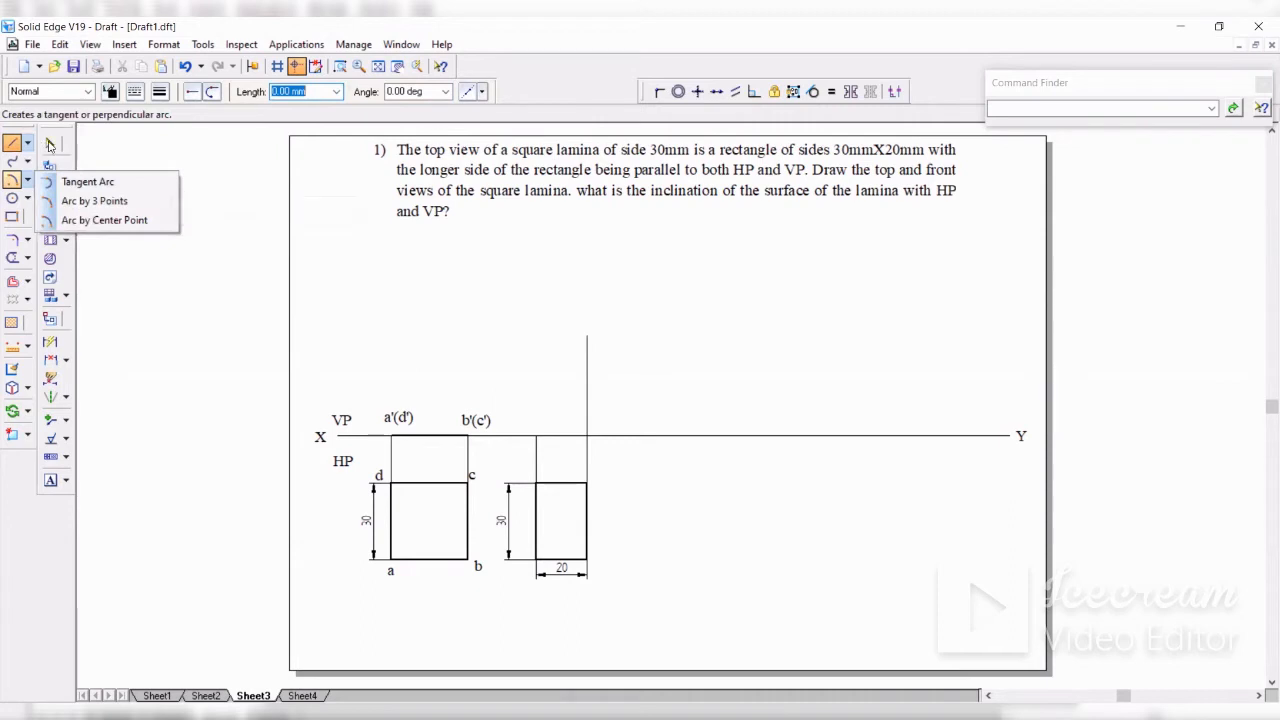
left_click(47, 143)
left_click(55, 346)
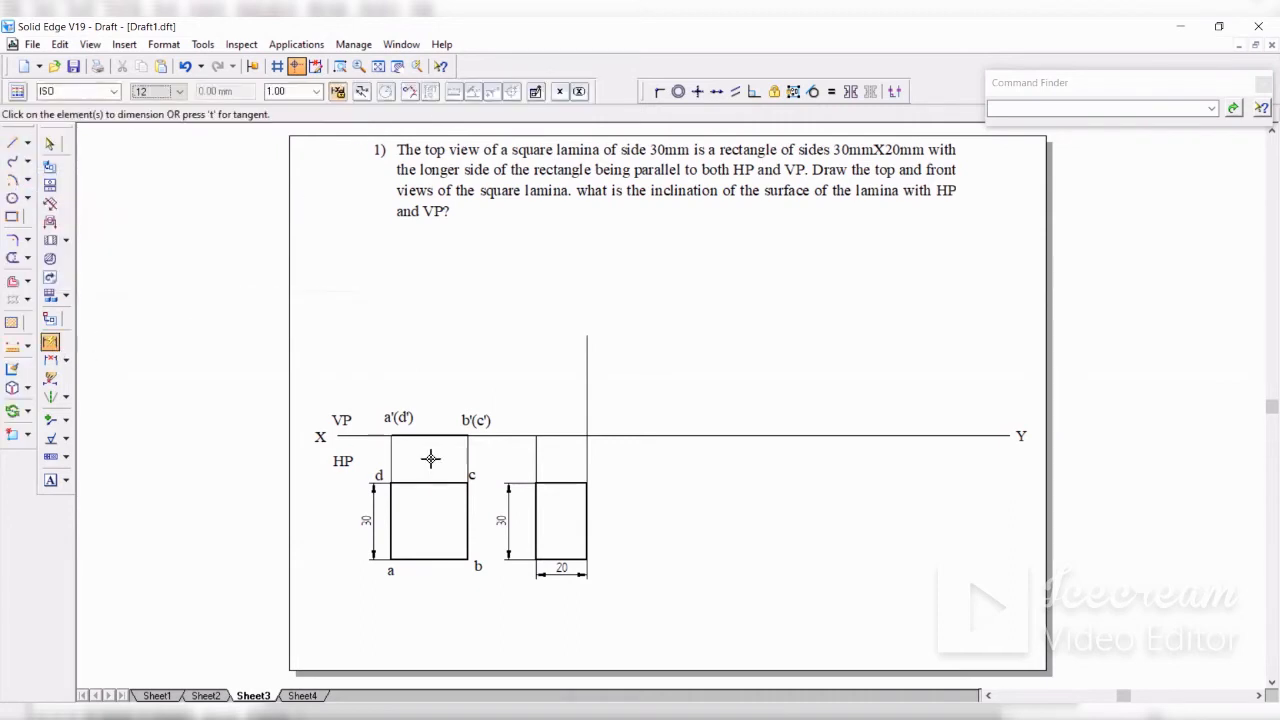
left_click(429, 435)
left_click(401, 377)
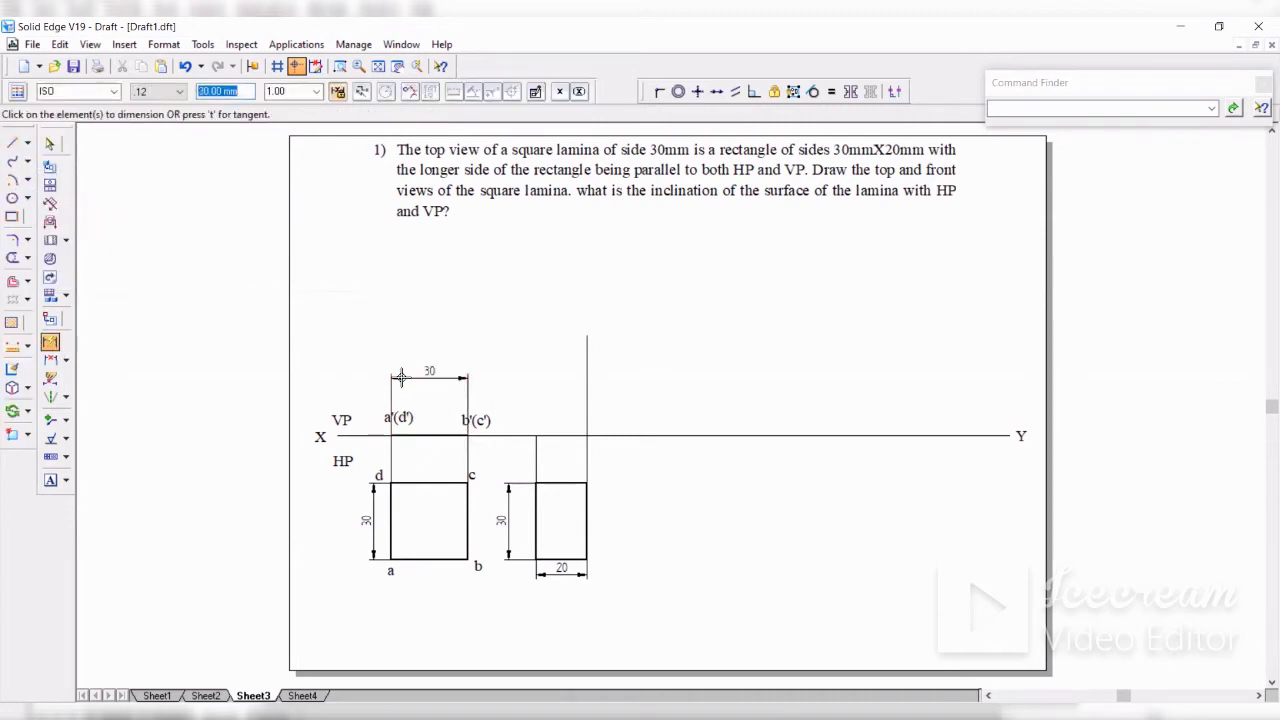
Step: Draw a 30 mm radius center-point arc from the left projector's intersection with XY, cutting the rectangle's right projector
left_click(26, 182)
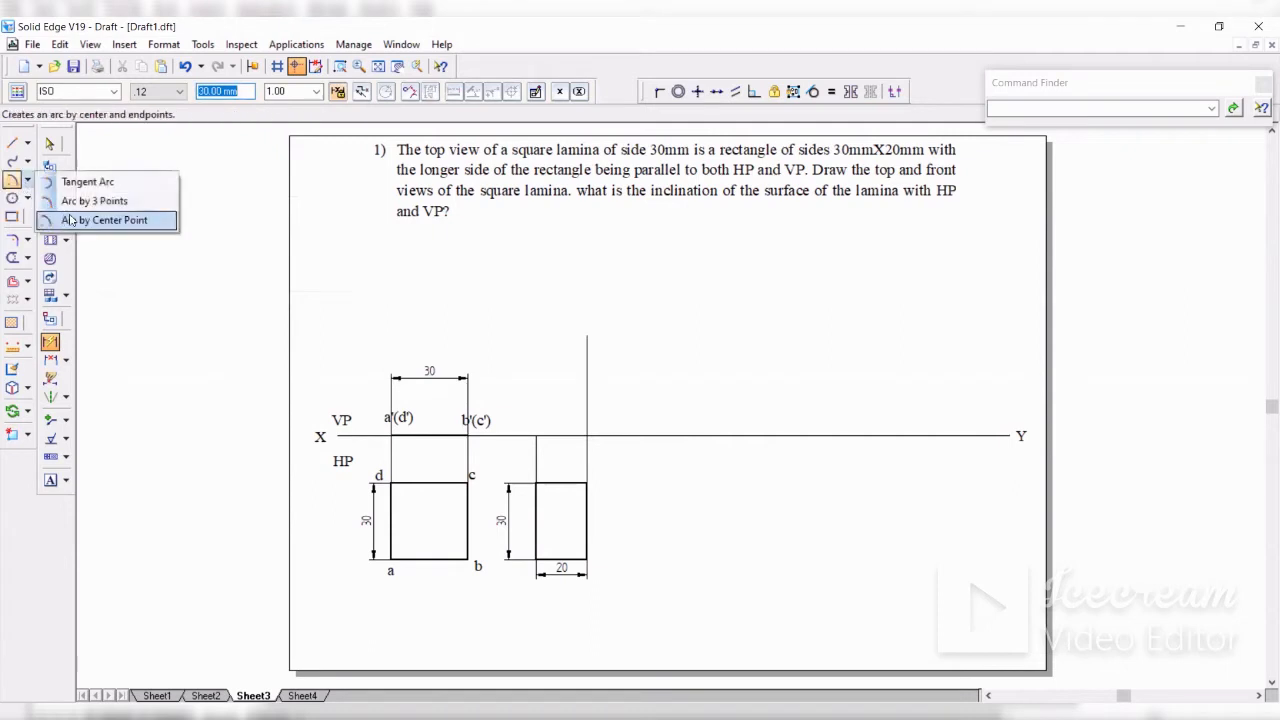
left_click(100, 220)
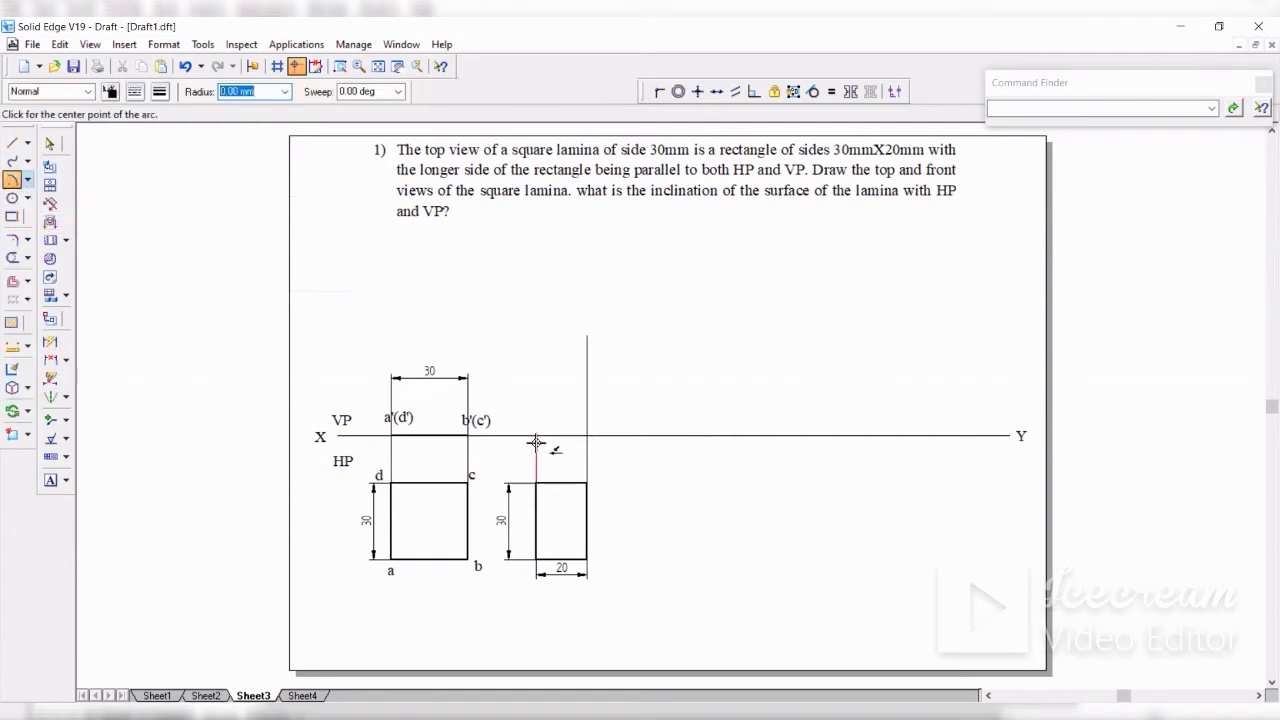
left_click(536, 432)
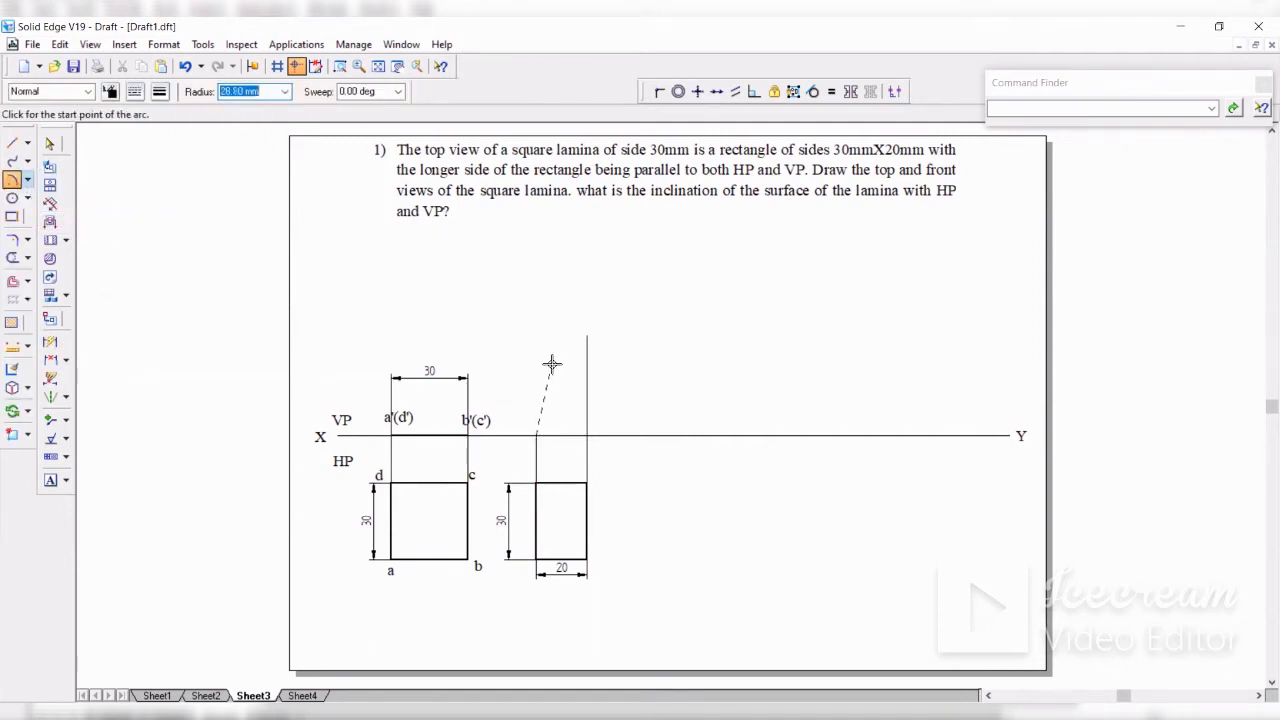
type("30")
key("Tab")
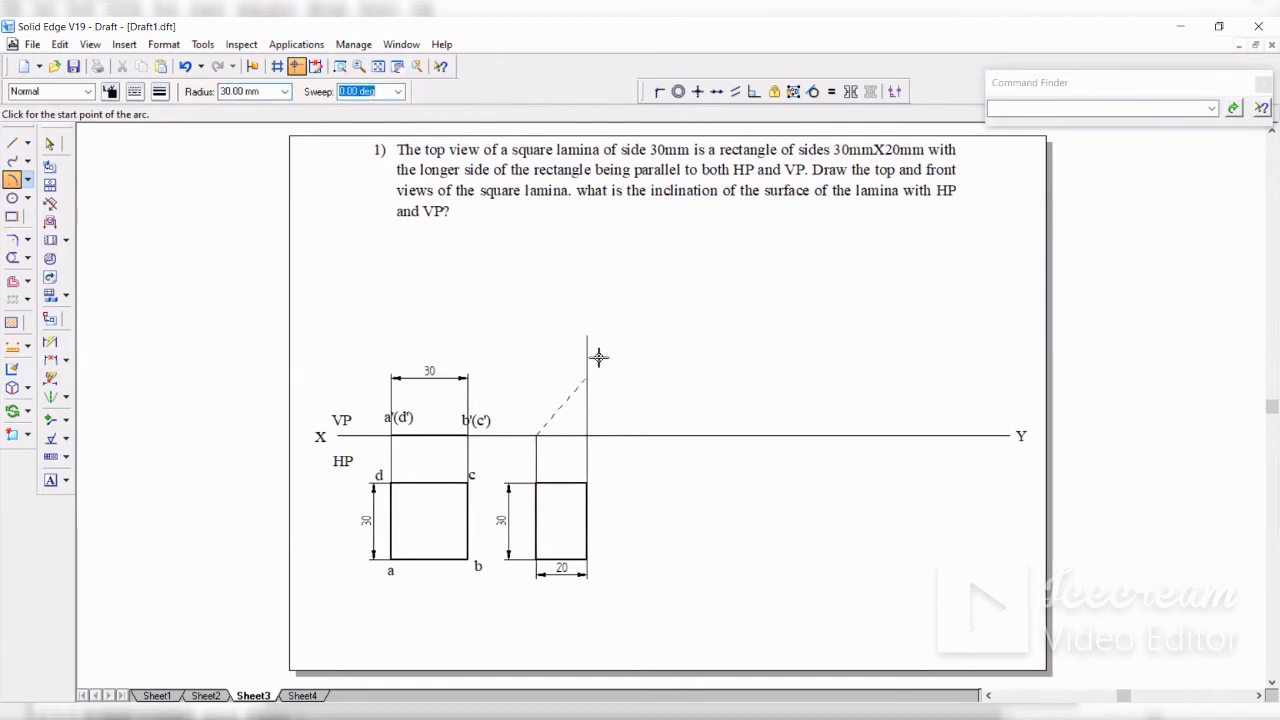
left_click(572, 362)
left_click(622, 401)
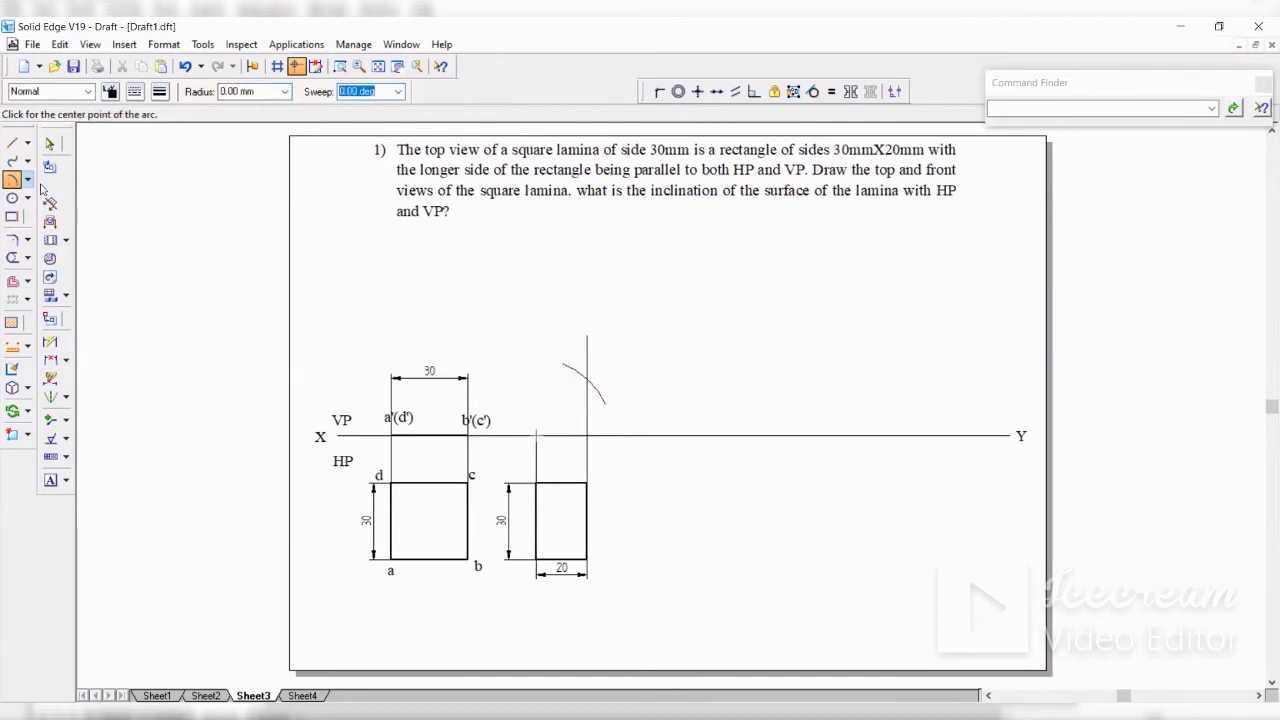
Step: Draw a line from the left projector's point on XY to the intersection of the arc and the right projector
left_click(12, 143)
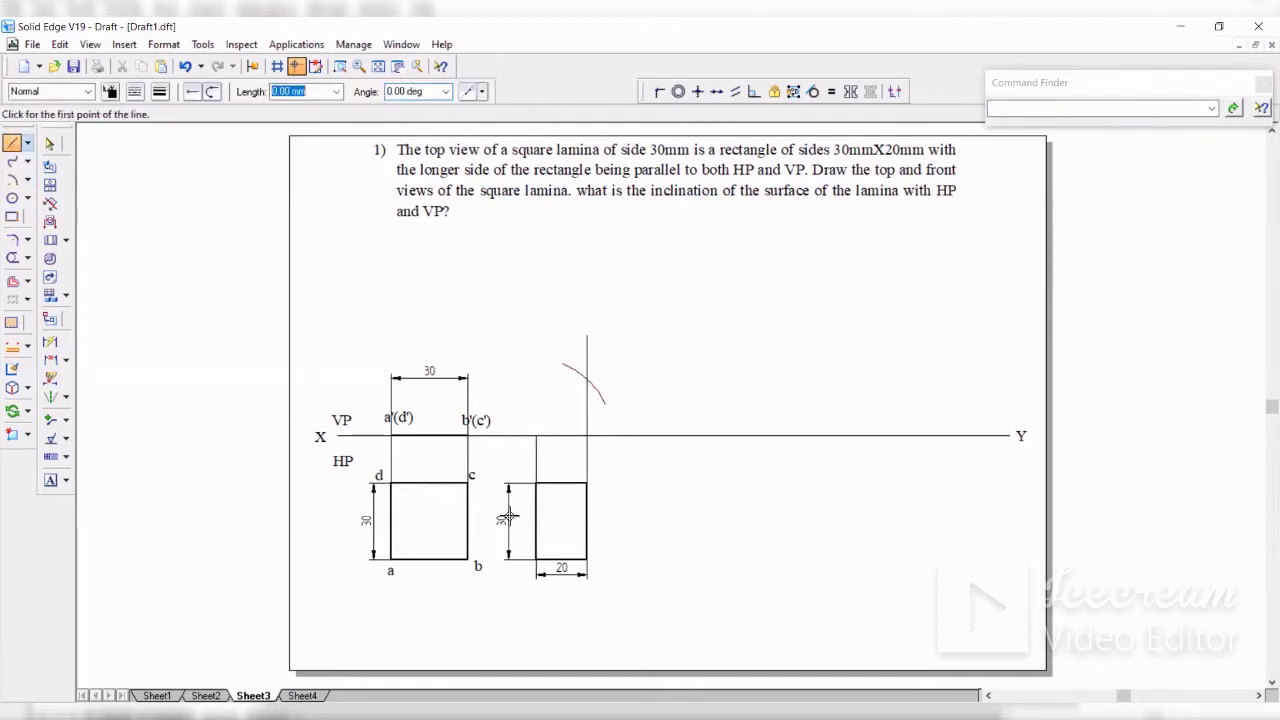
left_click(536, 435)
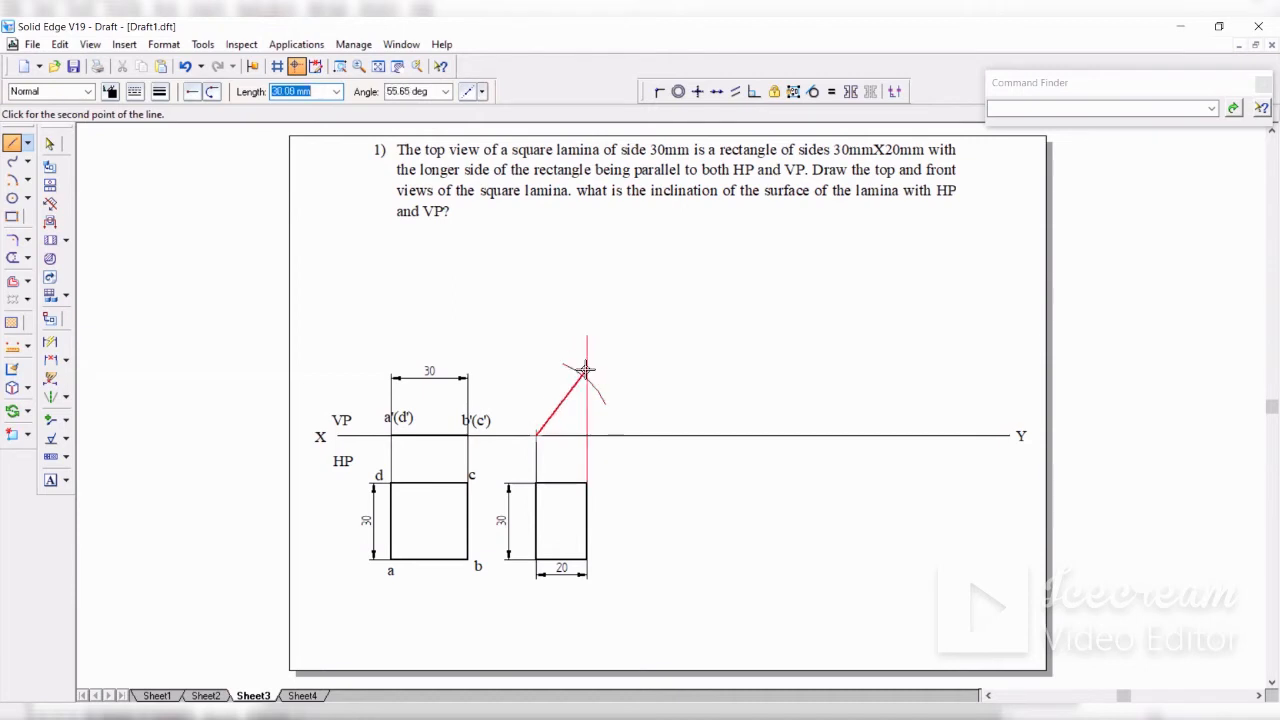
left_click(340, 66)
left_click(554, 352)
left_click(632, 432)
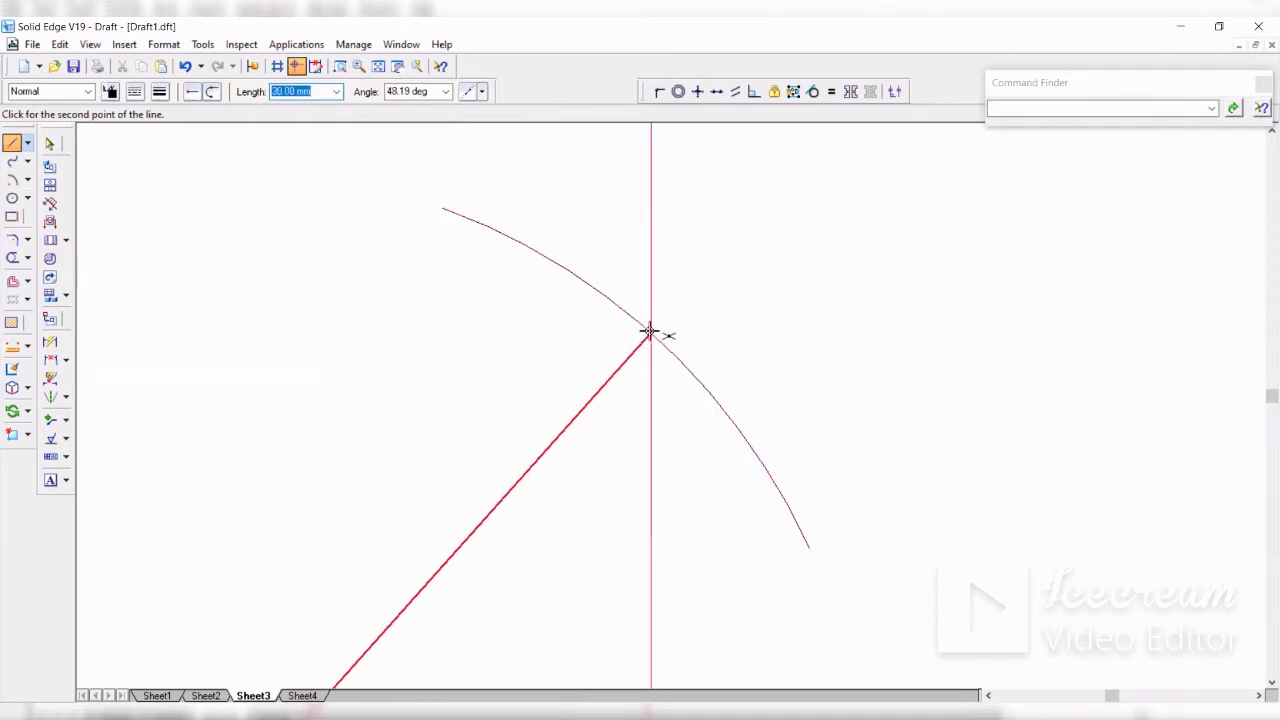
left_click(650, 331)
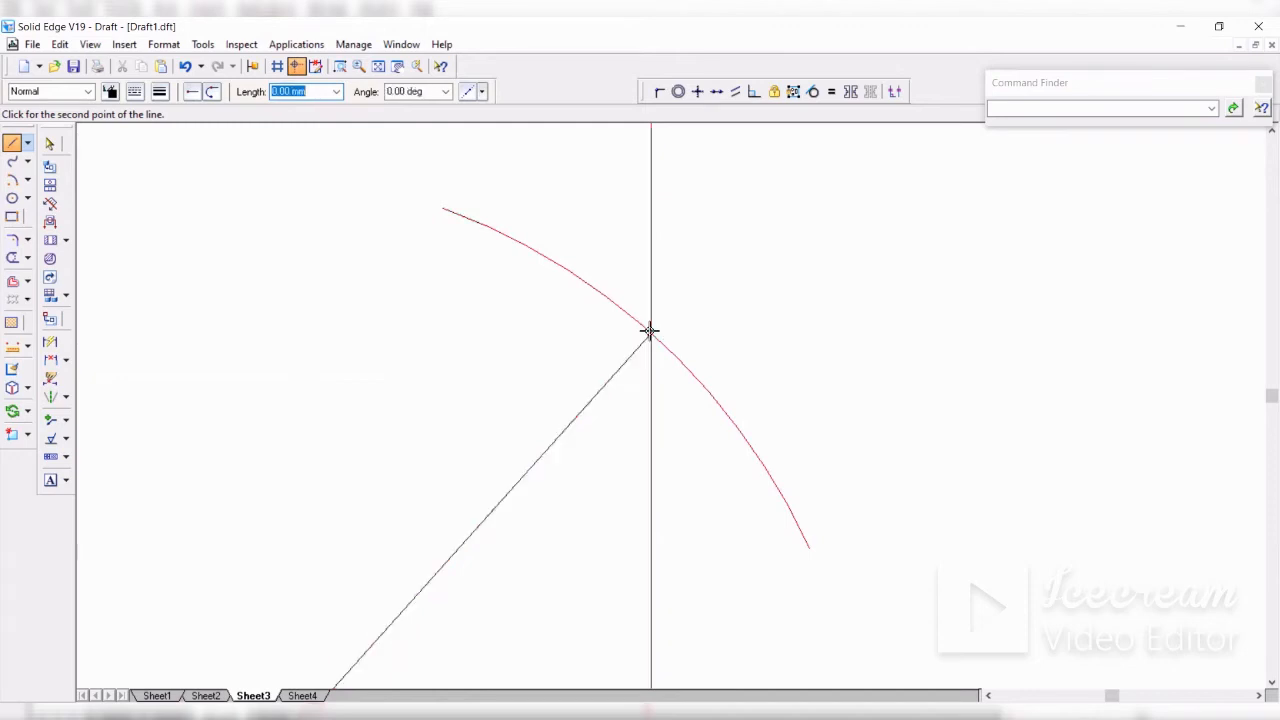
right_click(528, 334)
left_click(378, 67)
key("Escape")
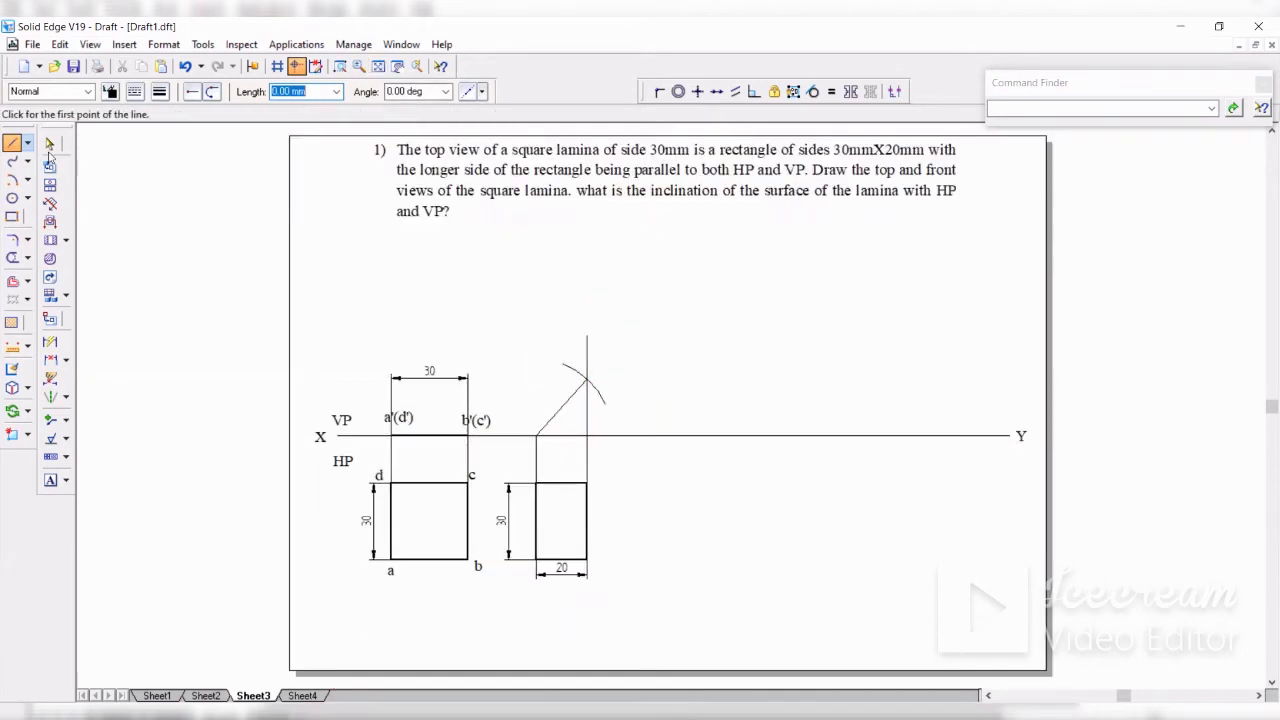
Step: Change the inclined front view line to the Visible line style
left_click(557, 416)
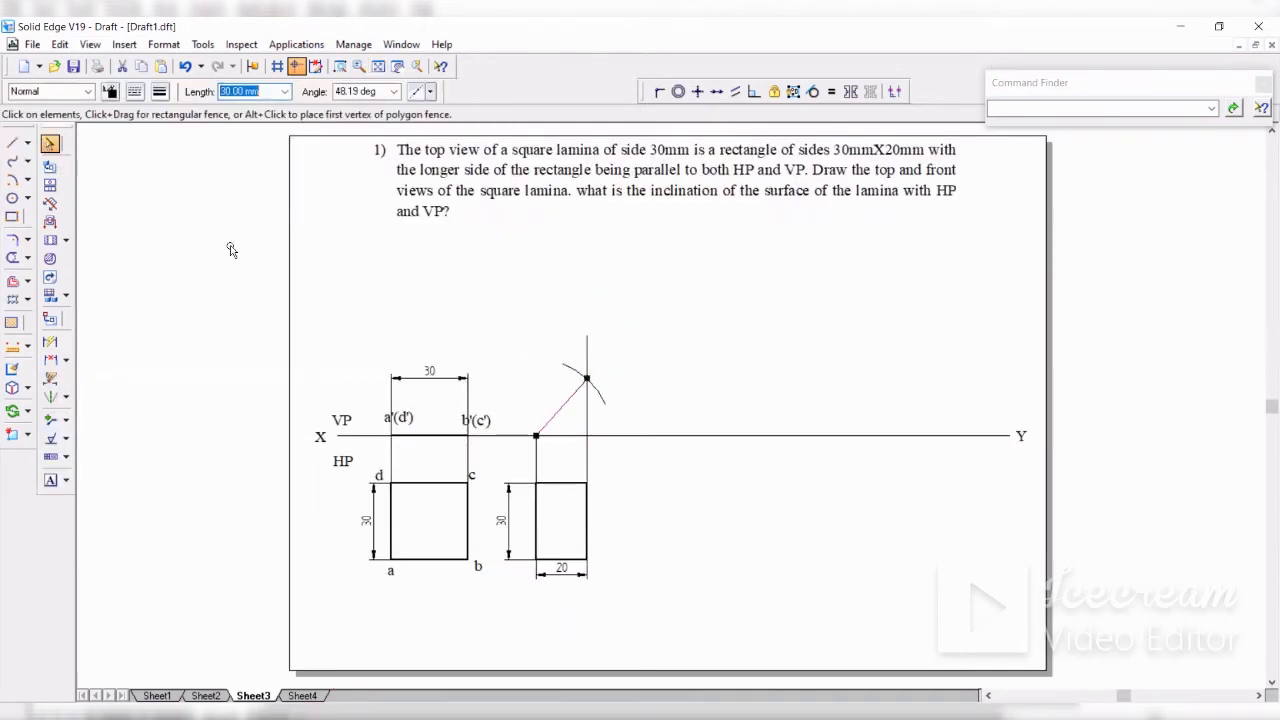
left_click(88, 91)
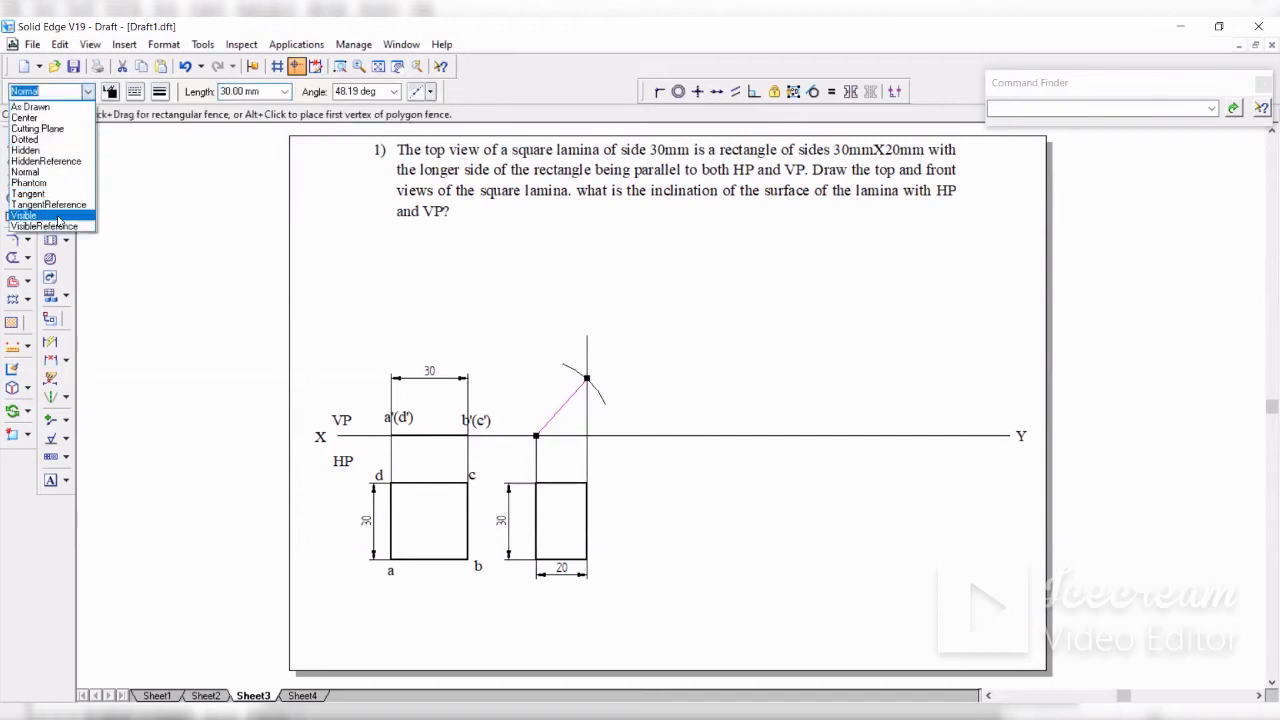
left_click(45, 212)
left_click(479, 277)
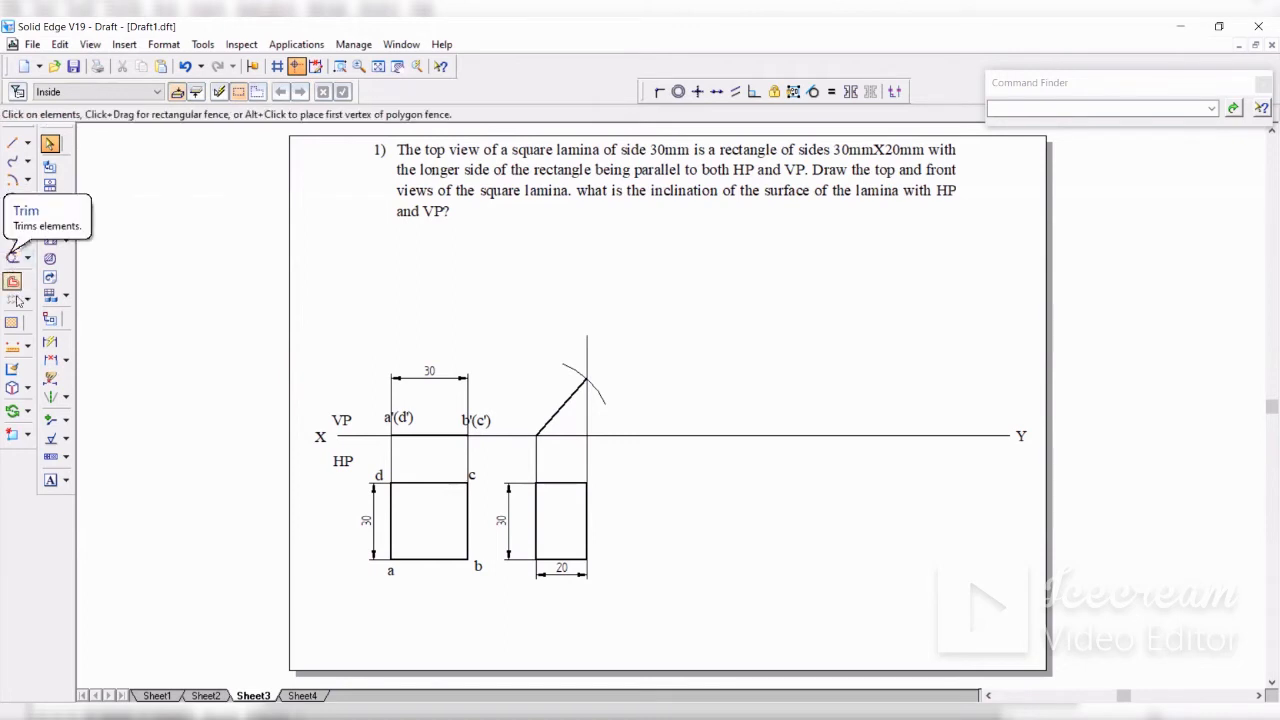
Step: Dimension the angle between XY and the inclined front view line, placing the dimension inside the angle
left_click(67, 361)
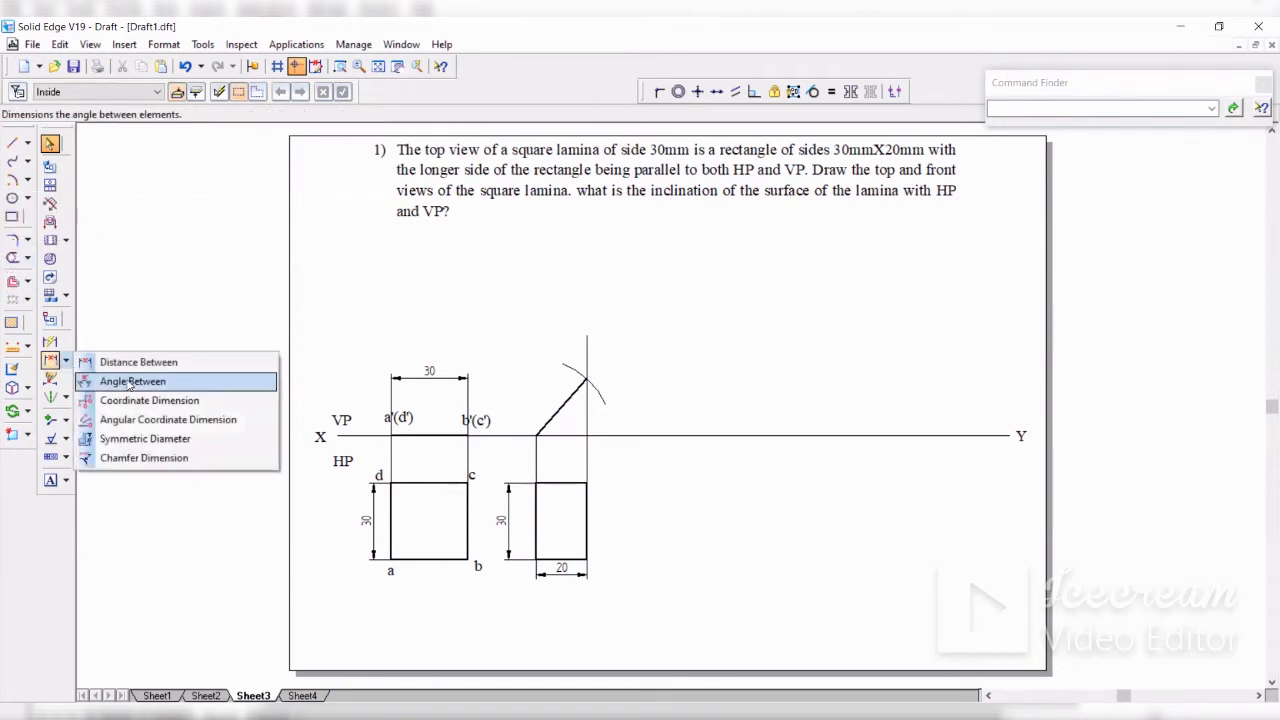
left_click(88, 379)
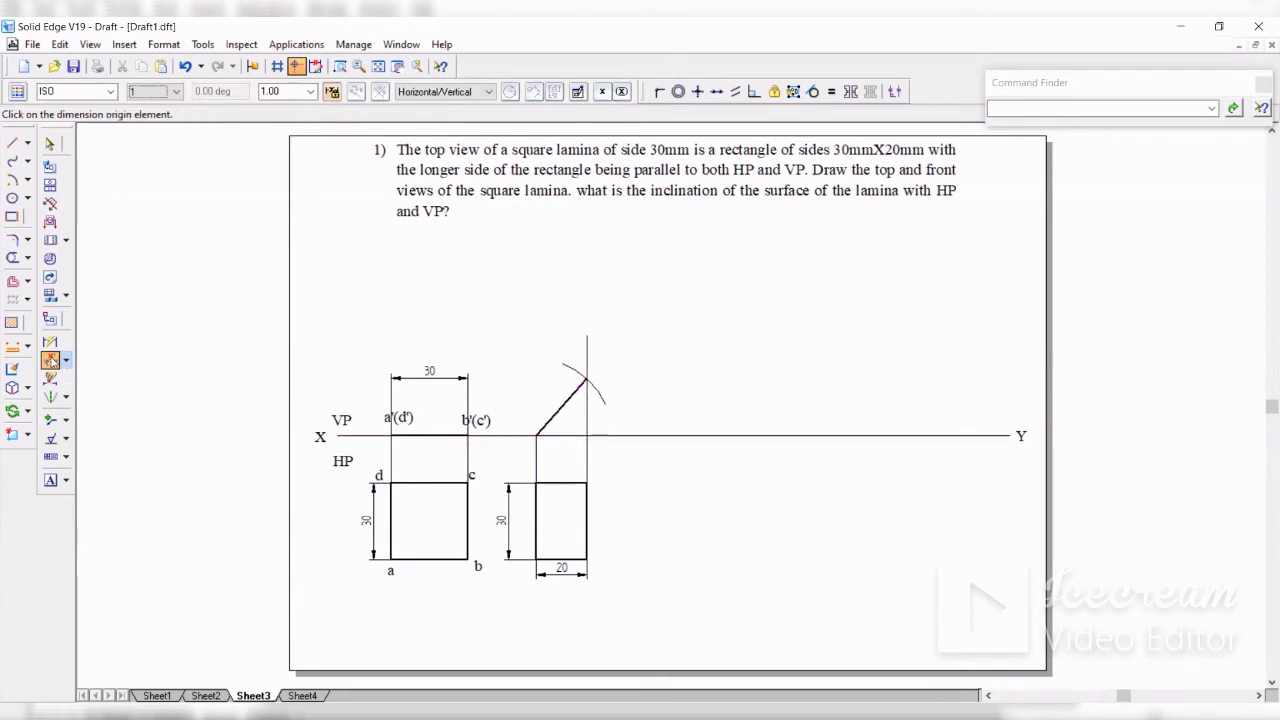
left_click(623, 433)
left_click(565, 403)
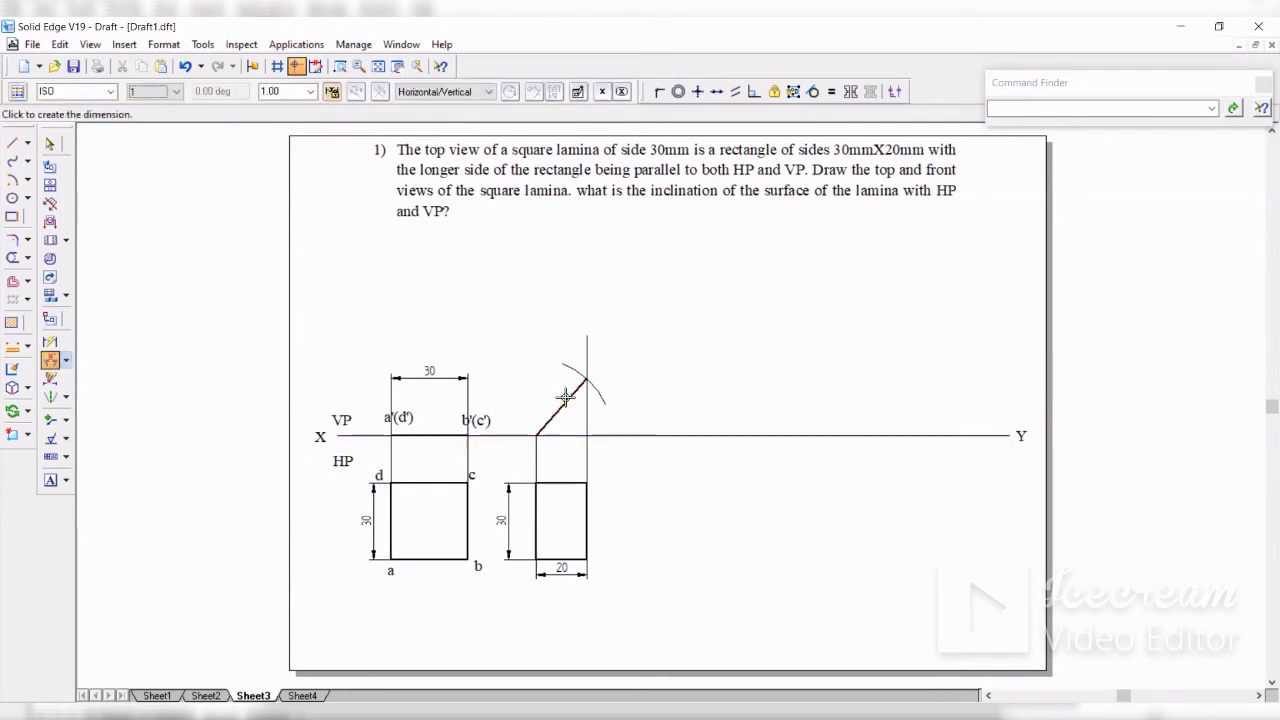
left_click(573, 420)
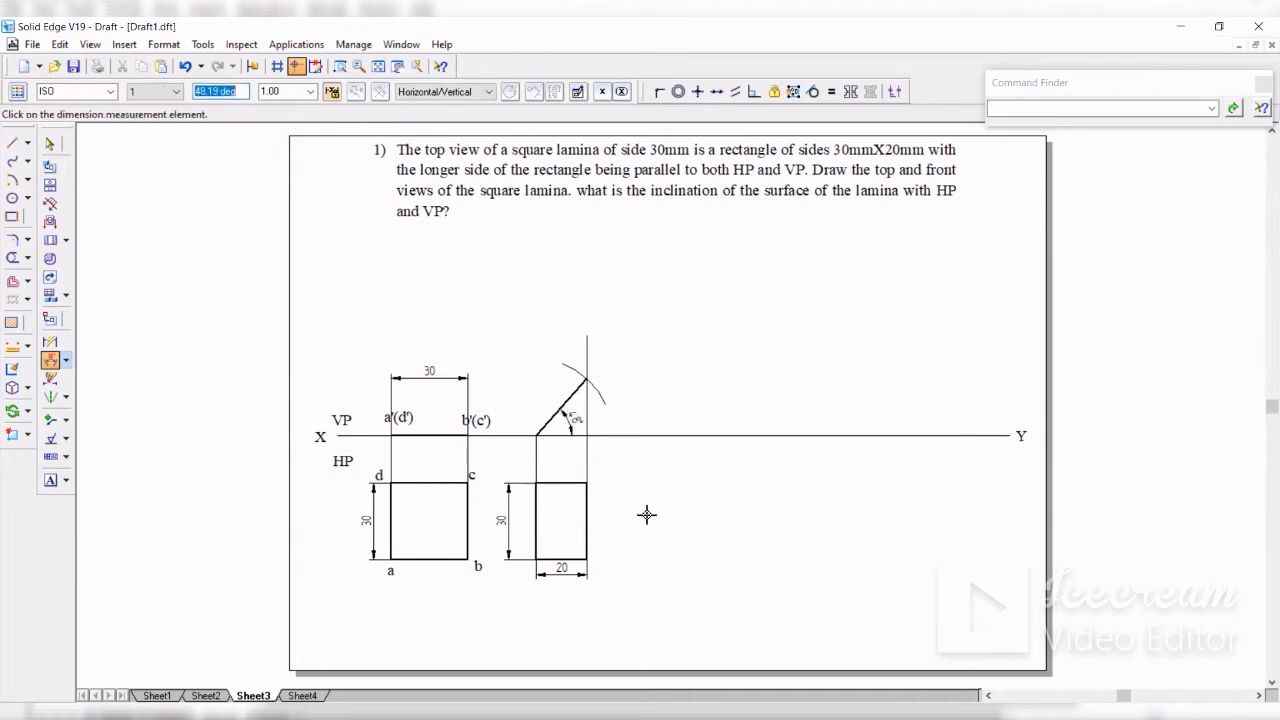
Step: Label the 30 × 20 mm rectangle's corners a, b, c and d, counterclockwise from the lower-left corner
left_click(50, 481)
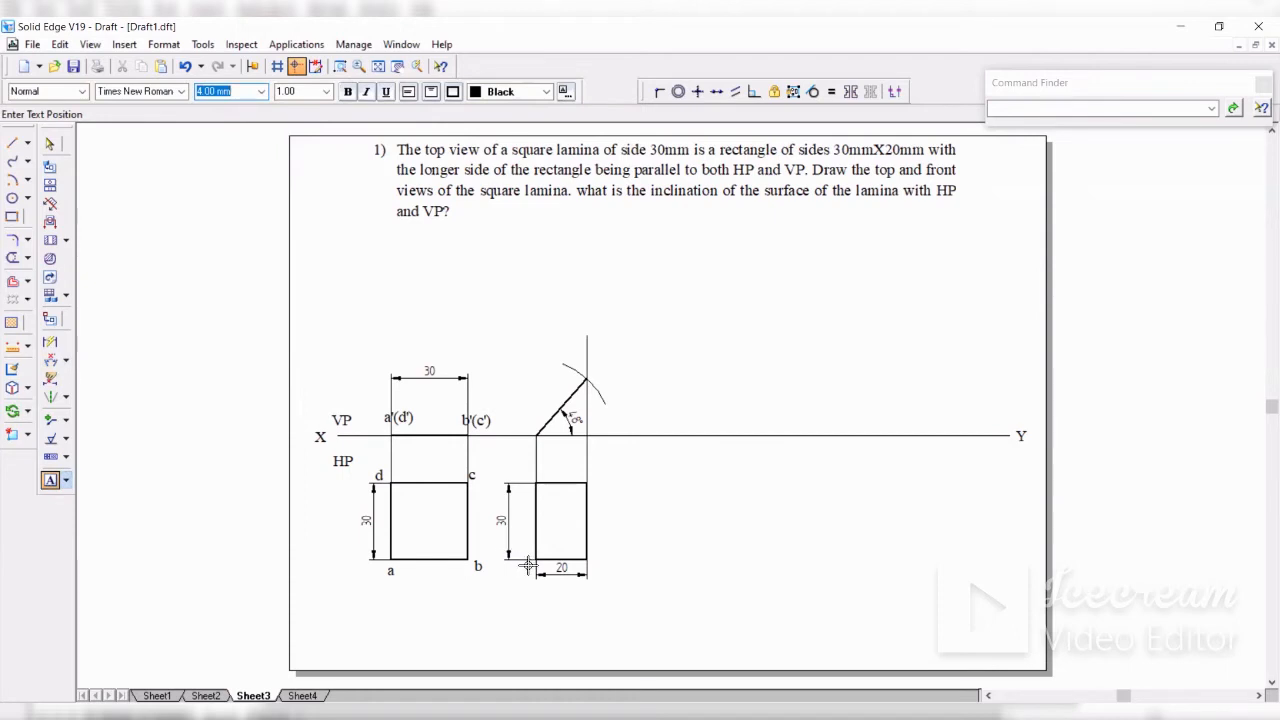
left_click(517, 566)
type("a")
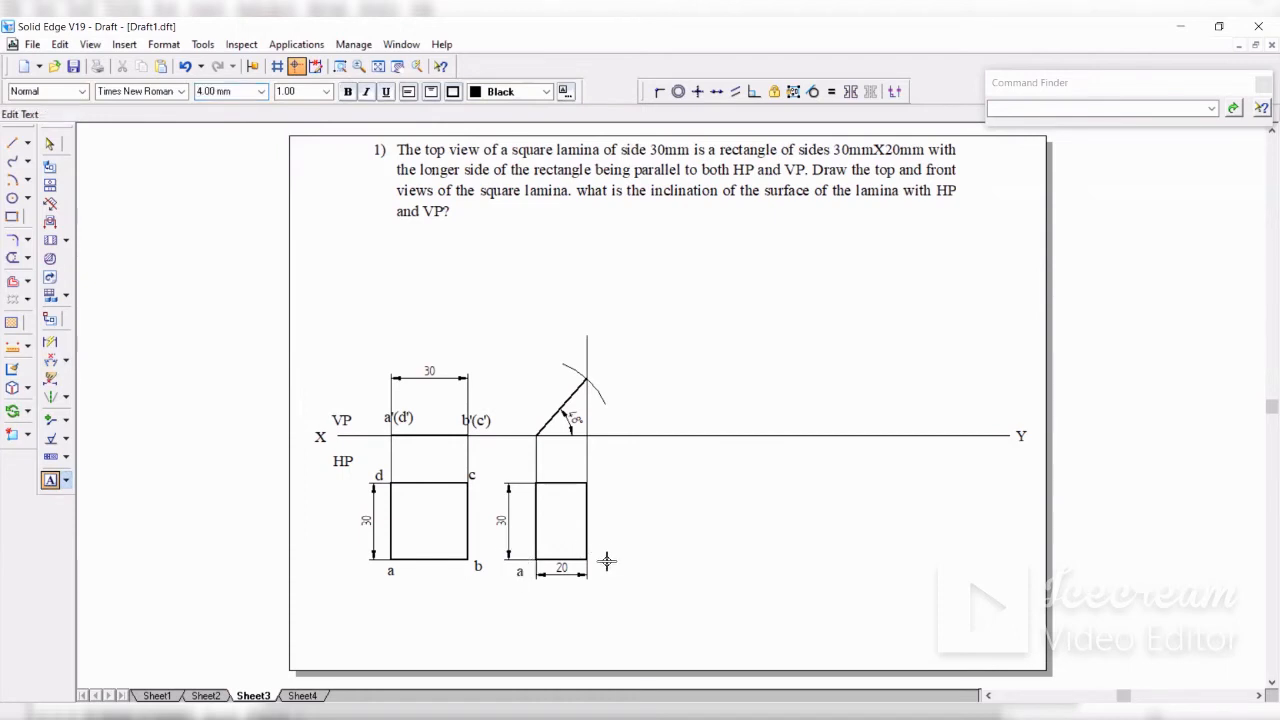
key("Escape")
left_click(596, 561)
type("b")
left_click(592, 476)
type("c")
left_click(524, 466)
type("d")
Step: Label the inclined front view line's lower end a'(d') and its upper end b'(c')
left_click(521, 410)
type("a")
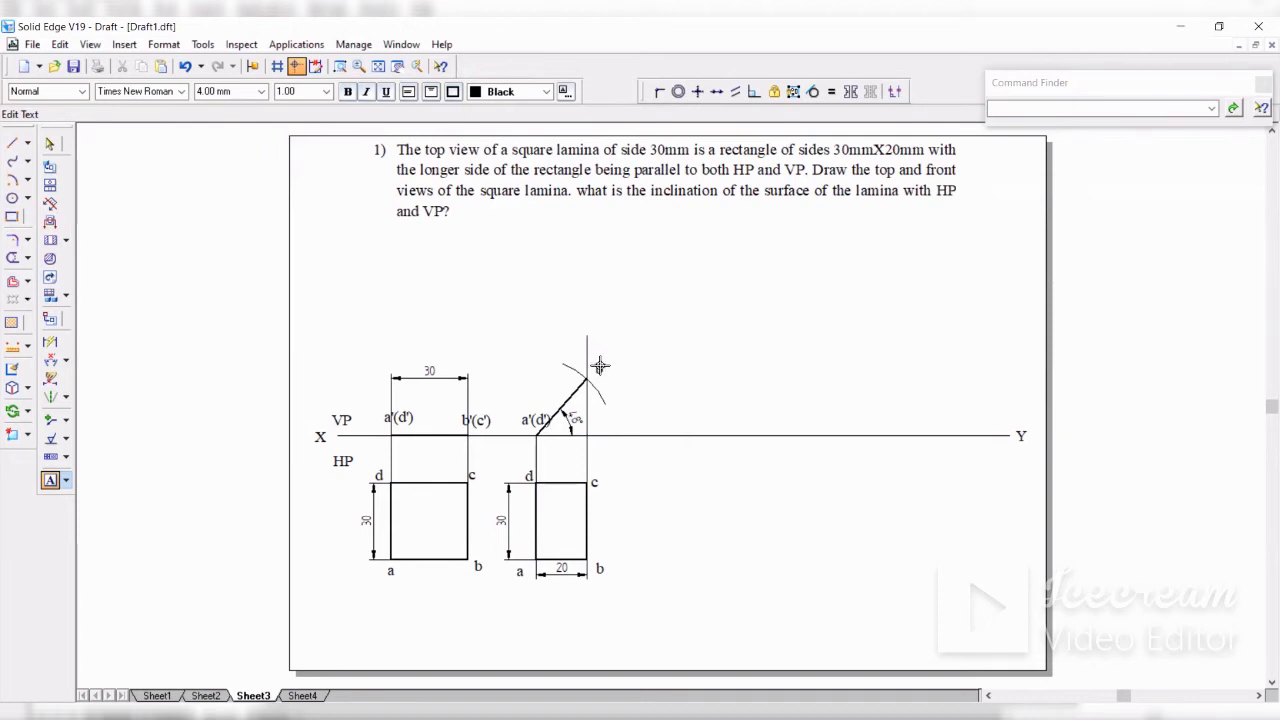
left_click(599, 368)
type("b'(c")
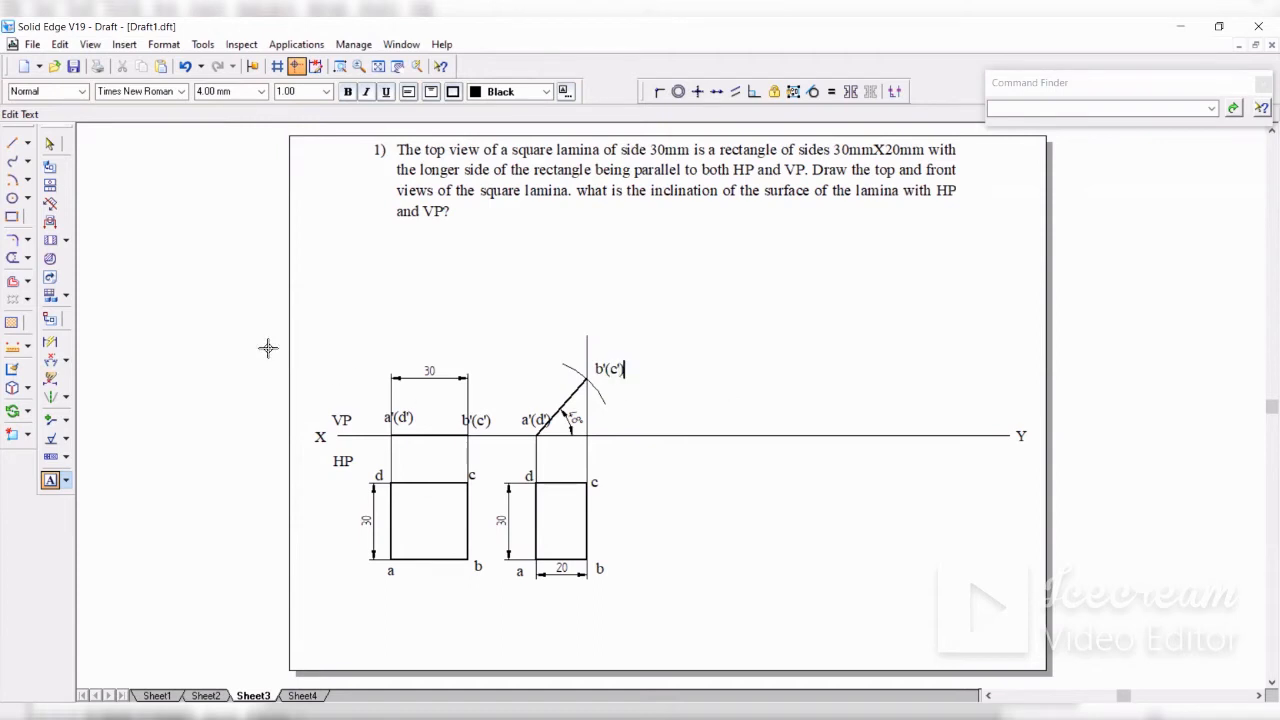
Step: Copy the 30 × 20 mm rectangle with its four corner labels horizontally to the right, using corner d as the base point
left_click(50, 144)
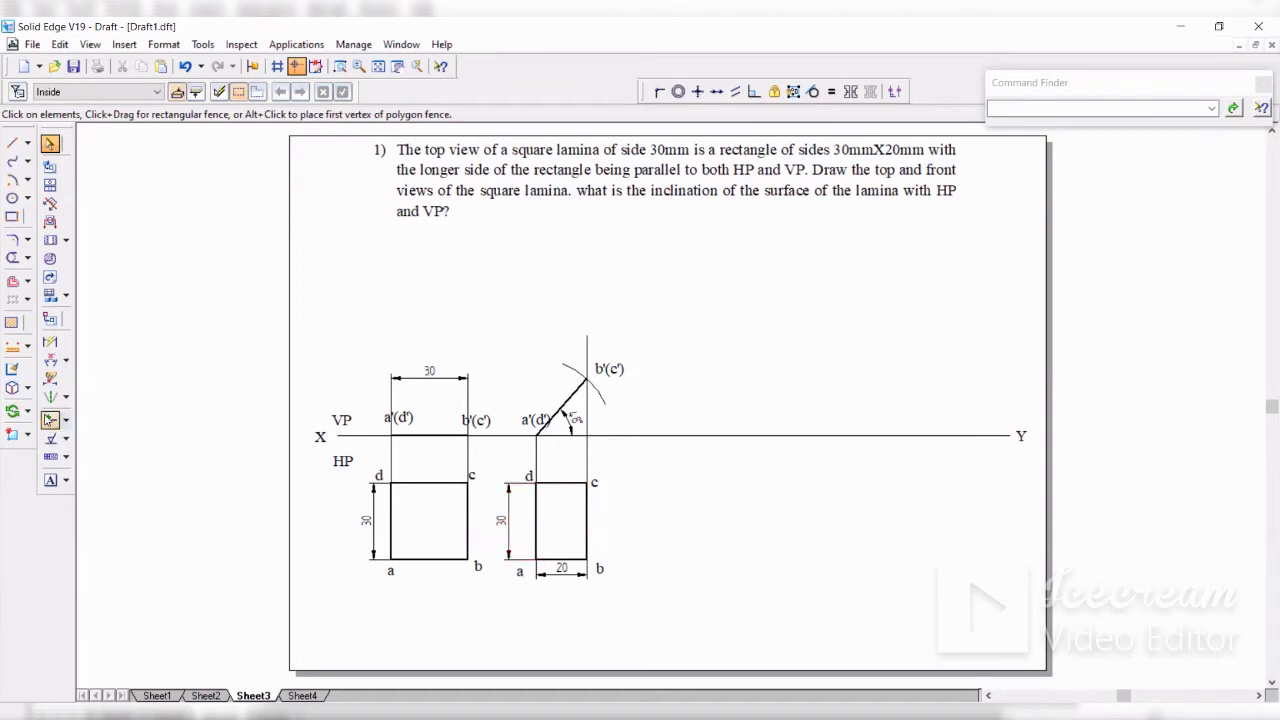
left_click(27, 411)
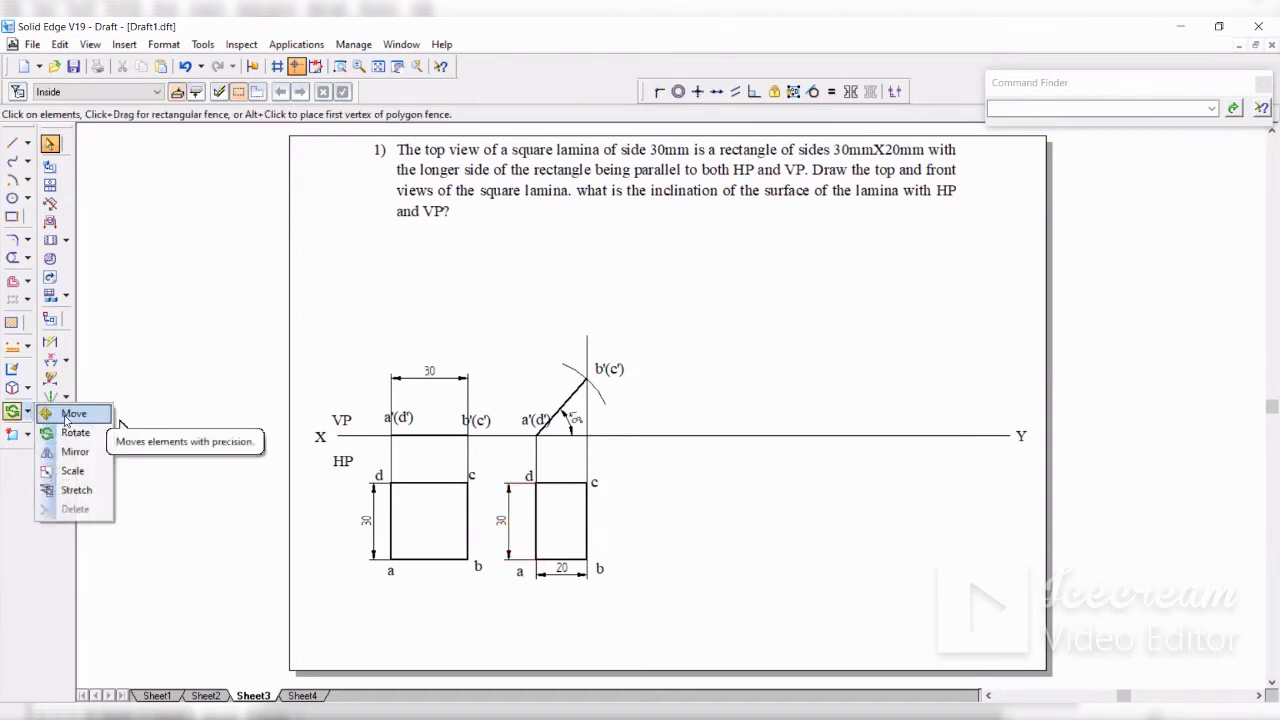
left_click(66, 414)
left_click_drag(487, 453, 672, 616)
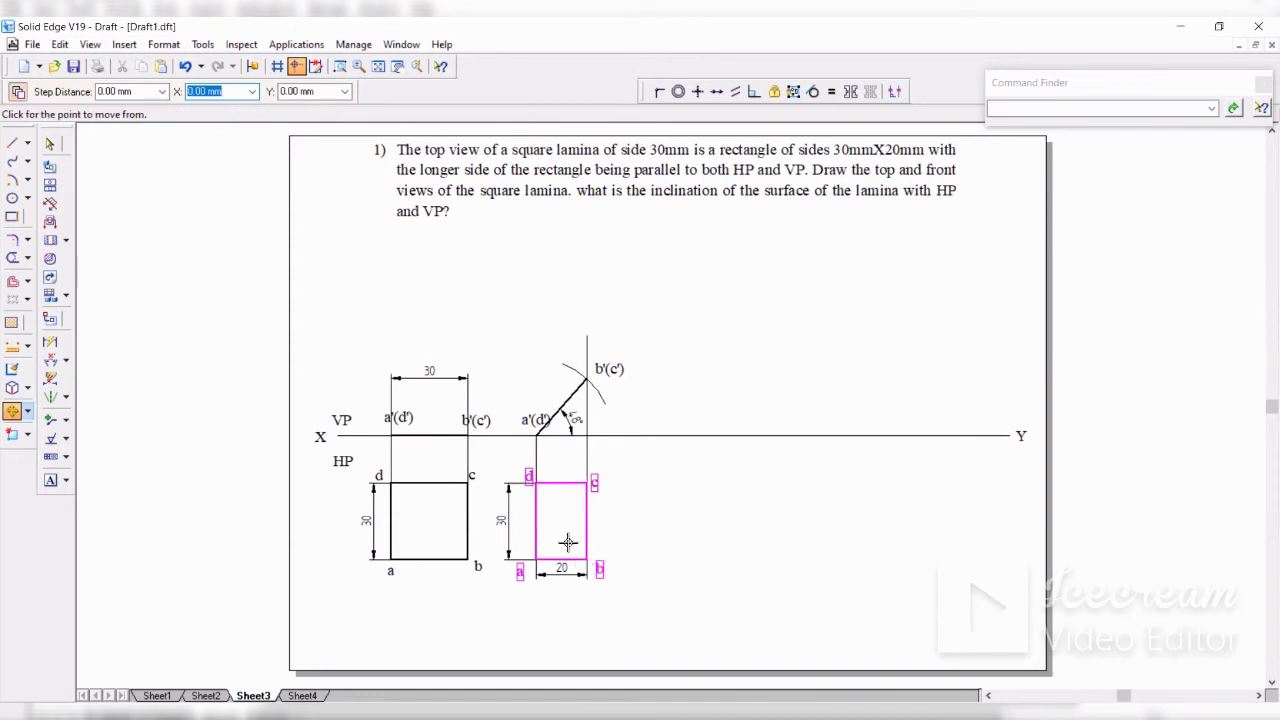
left_click(535, 481)
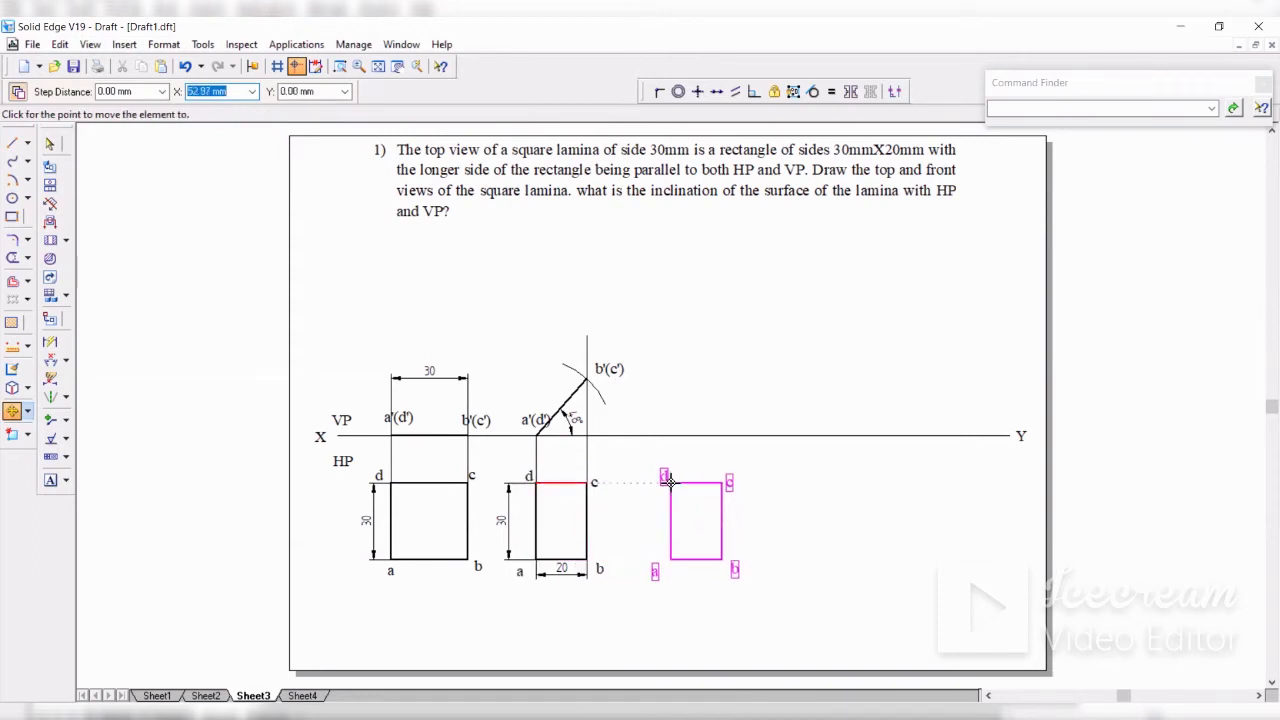
left_click(685, 484)
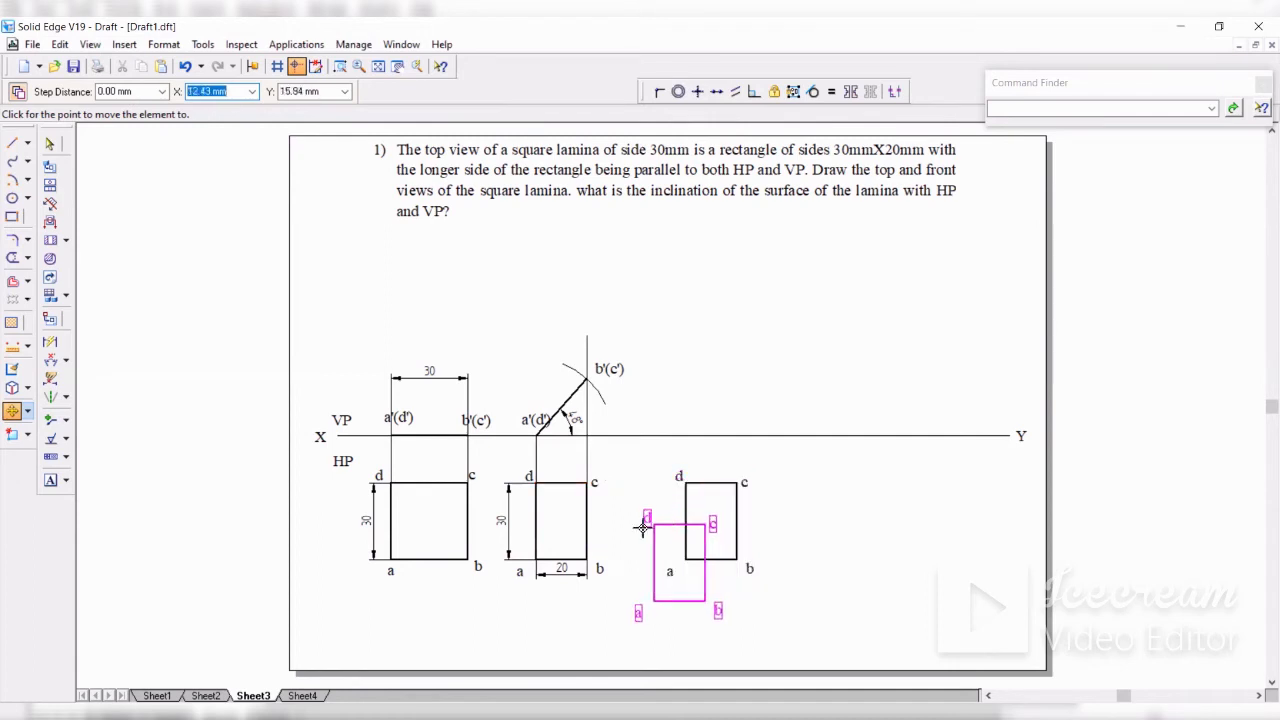
Step: Rotate the copied rectangle and its labels 90° clockwise about corner a, making the longer side parallel to XY
left_click(27, 416)
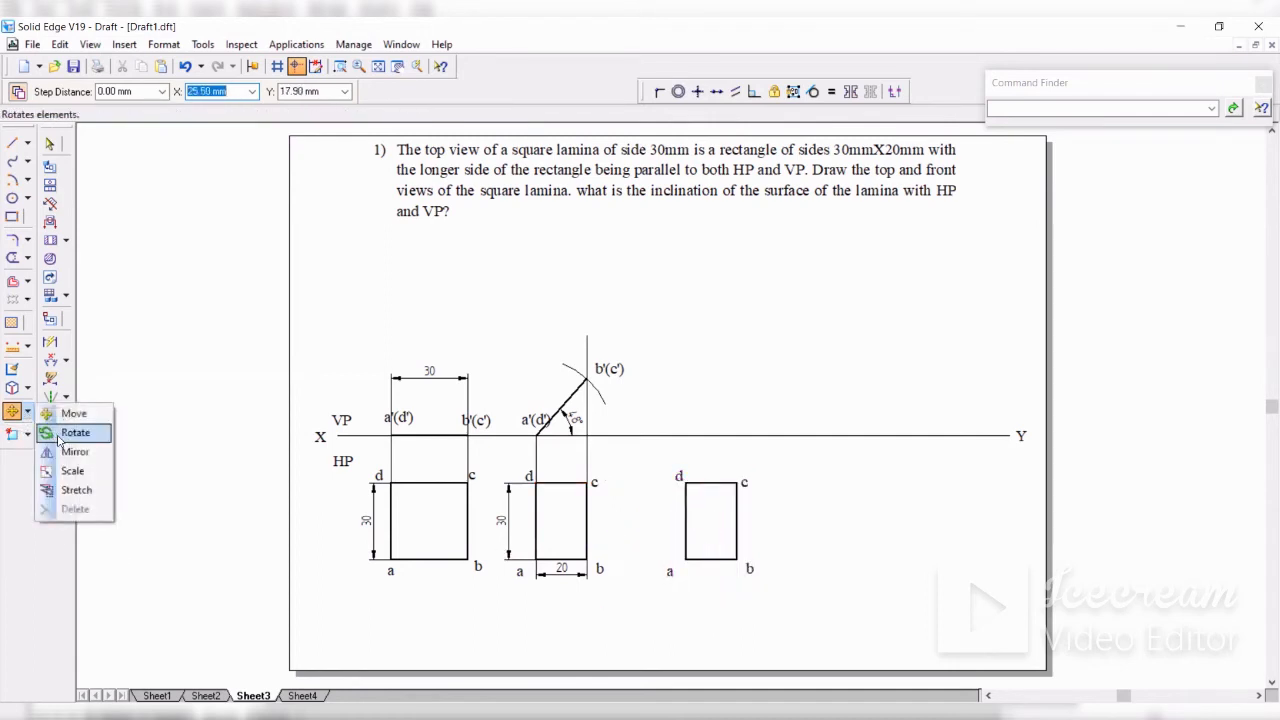
left_click(64, 436)
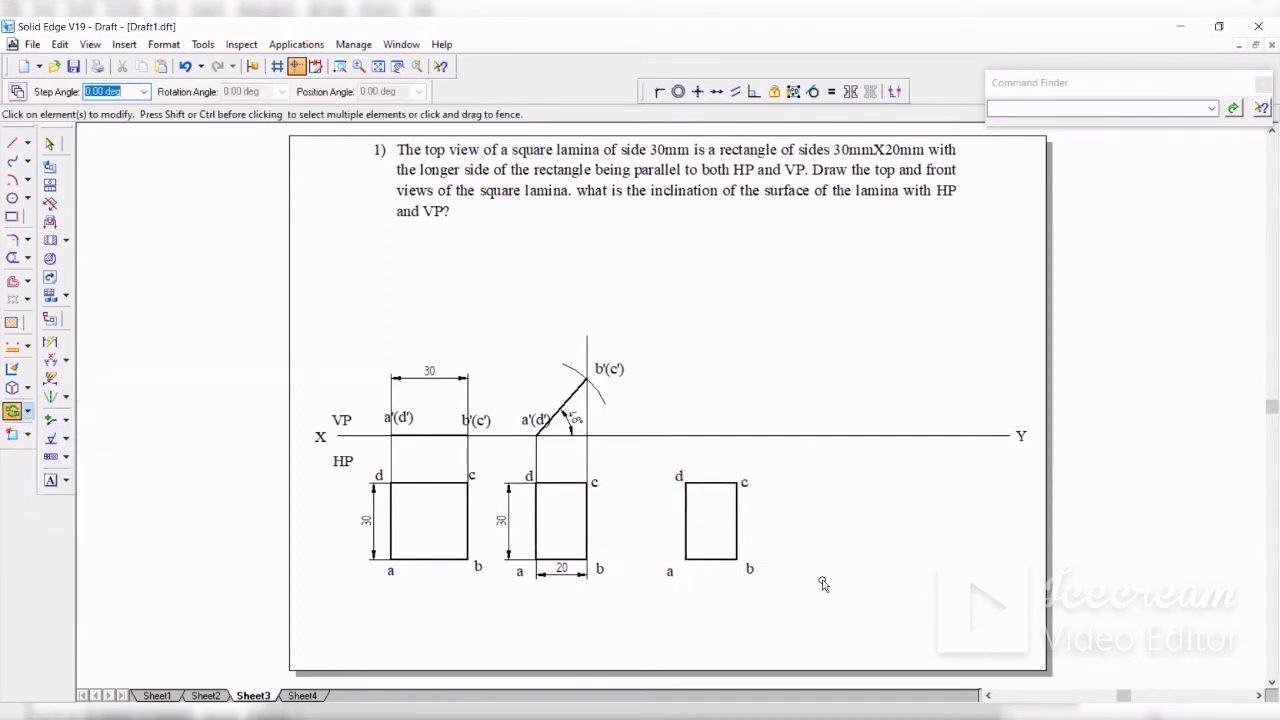
left_click_drag(822, 582, 811, 607)
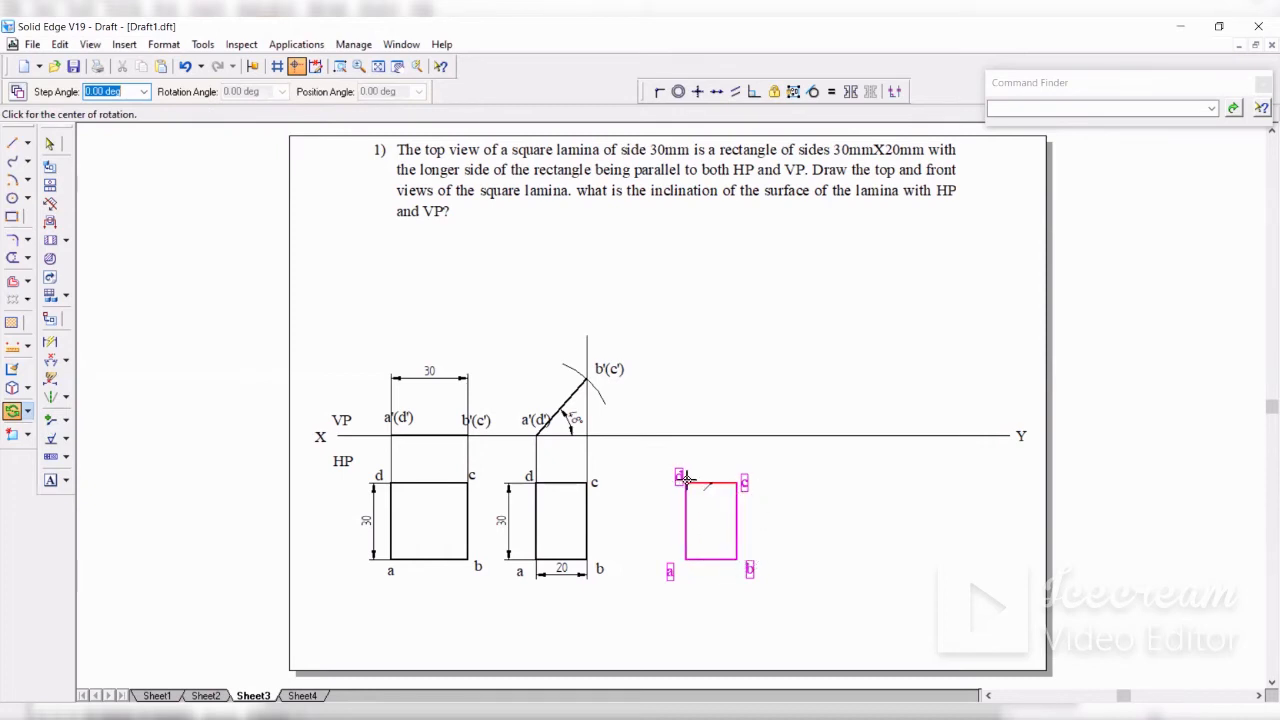
left_click(686, 560)
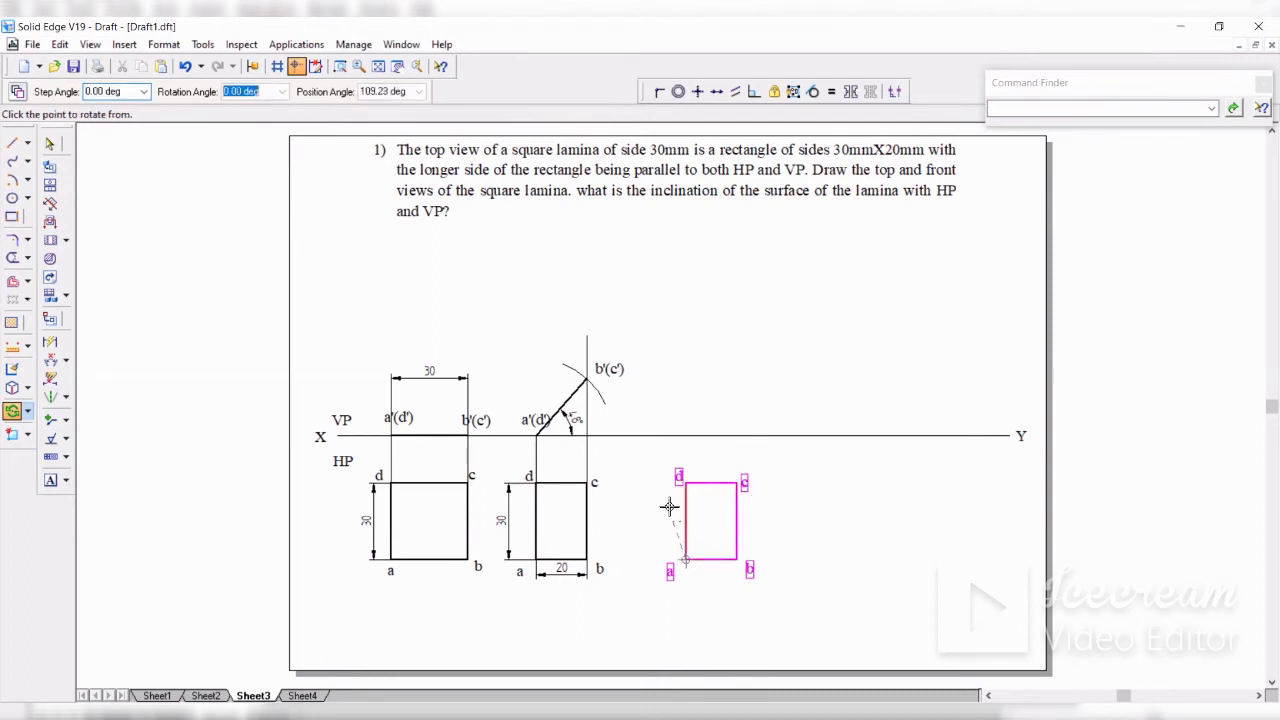
left_click(765, 563)
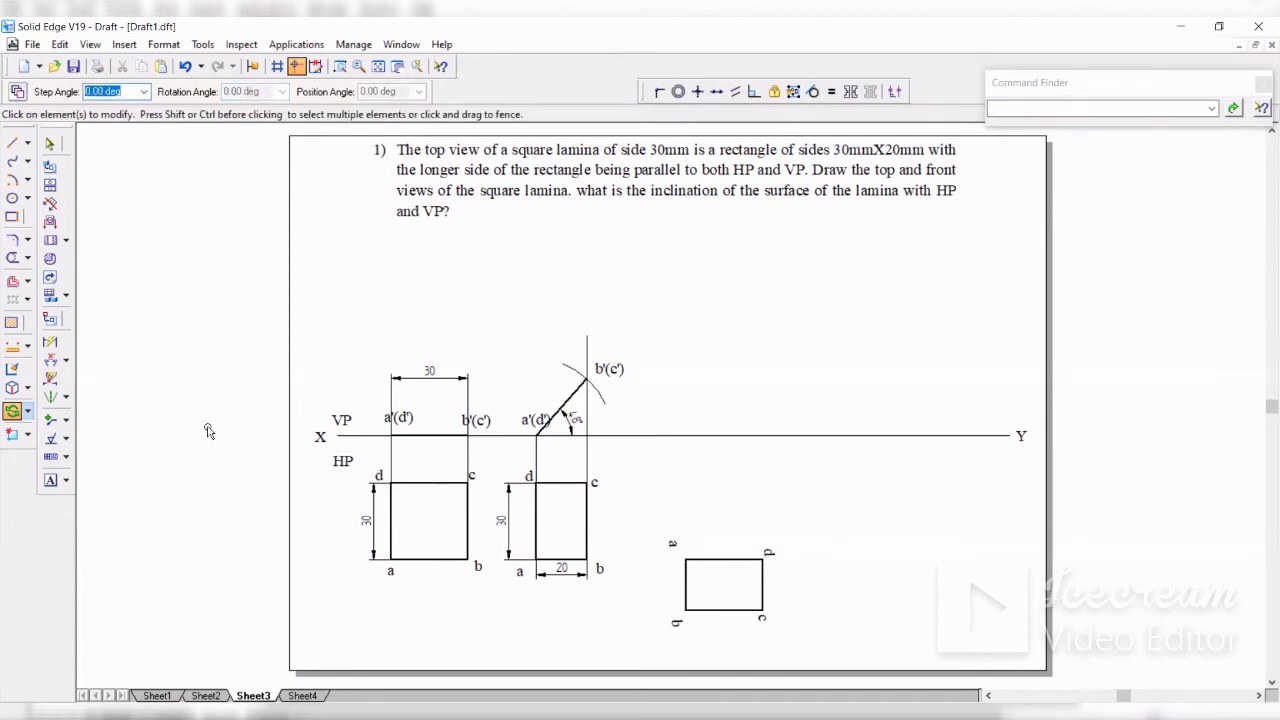
Step: Move the rotated rectangle with its labels up to just below XY, to the right of the second top view
left_click(27, 411)
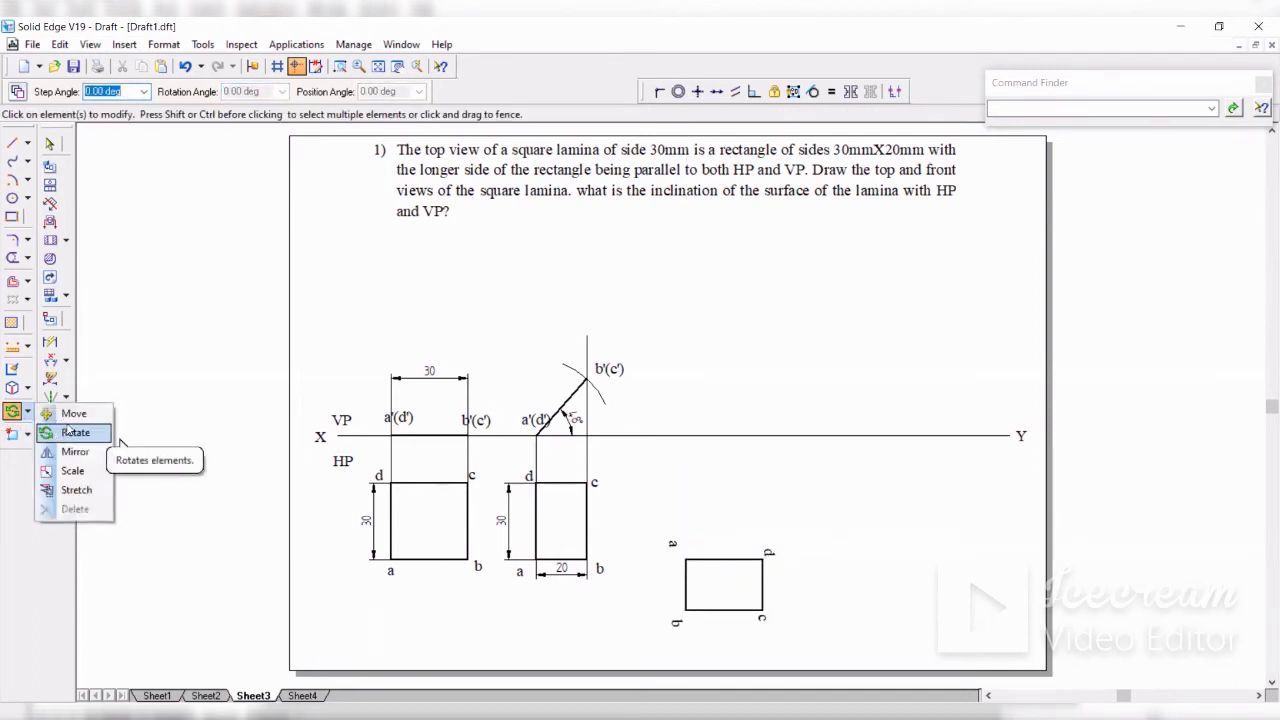
left_click(72, 414)
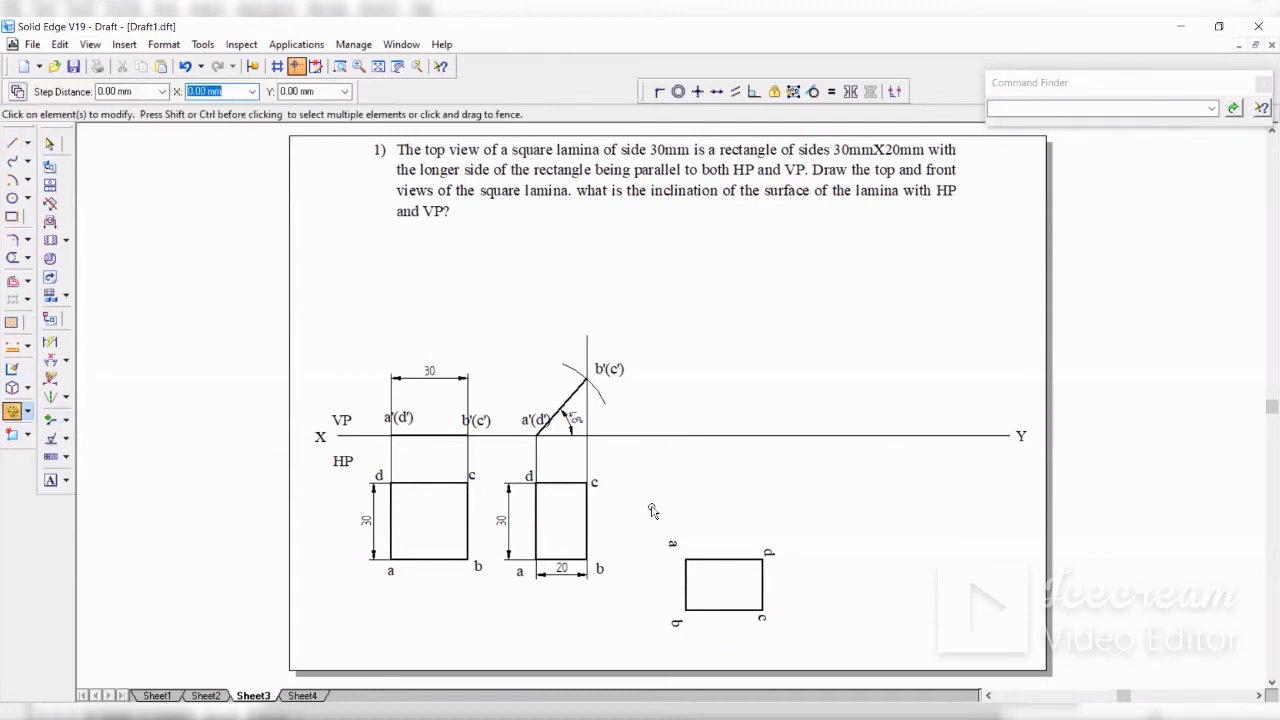
left_click(760, 592)
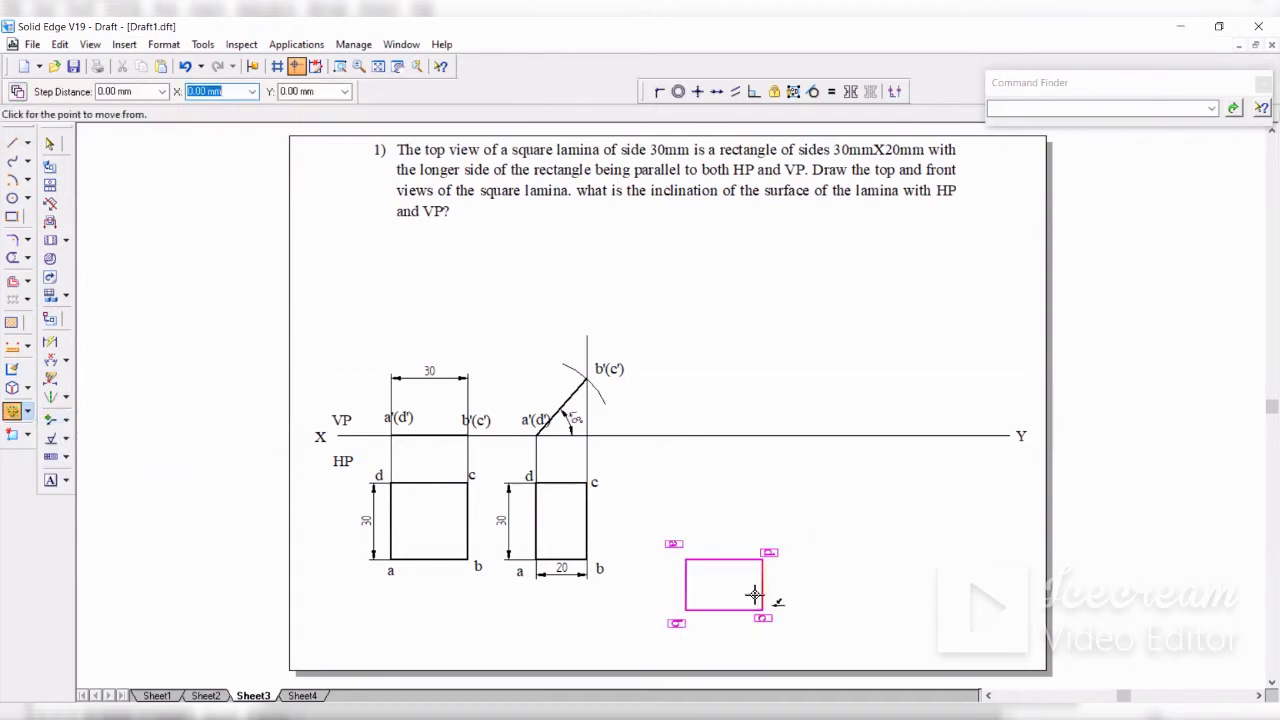
left_click(723, 506)
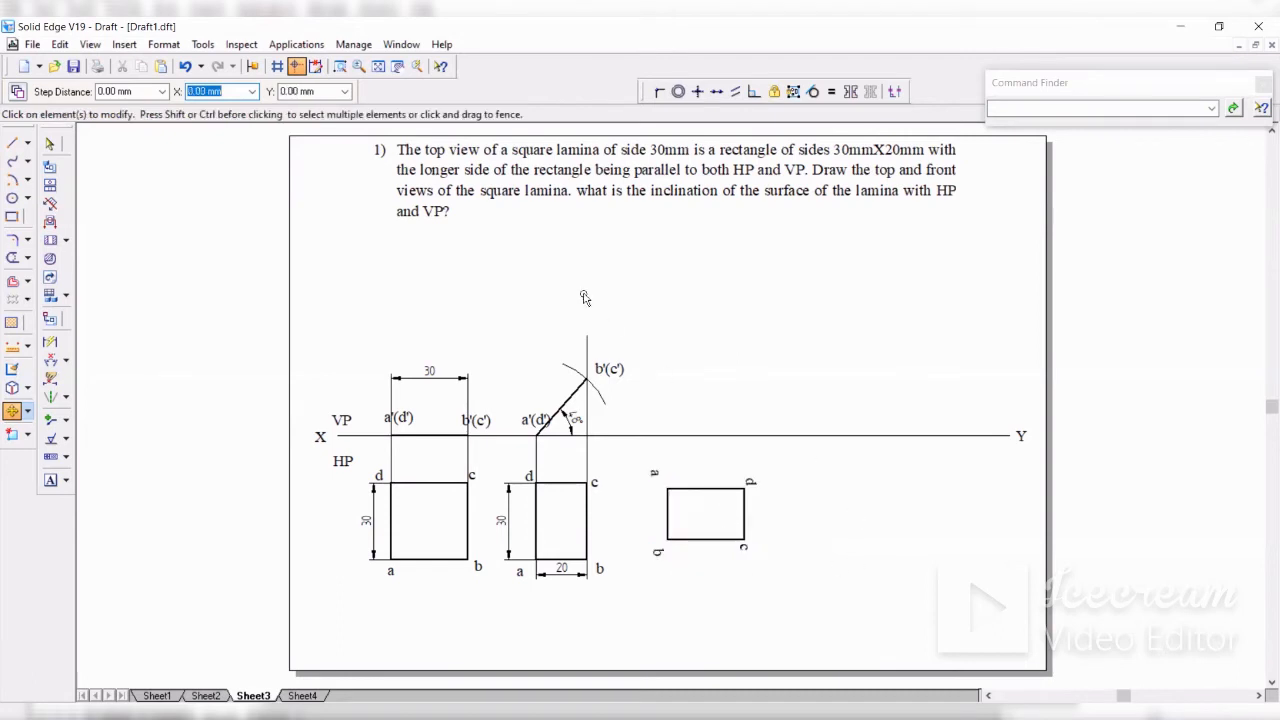
left_click(50, 143)
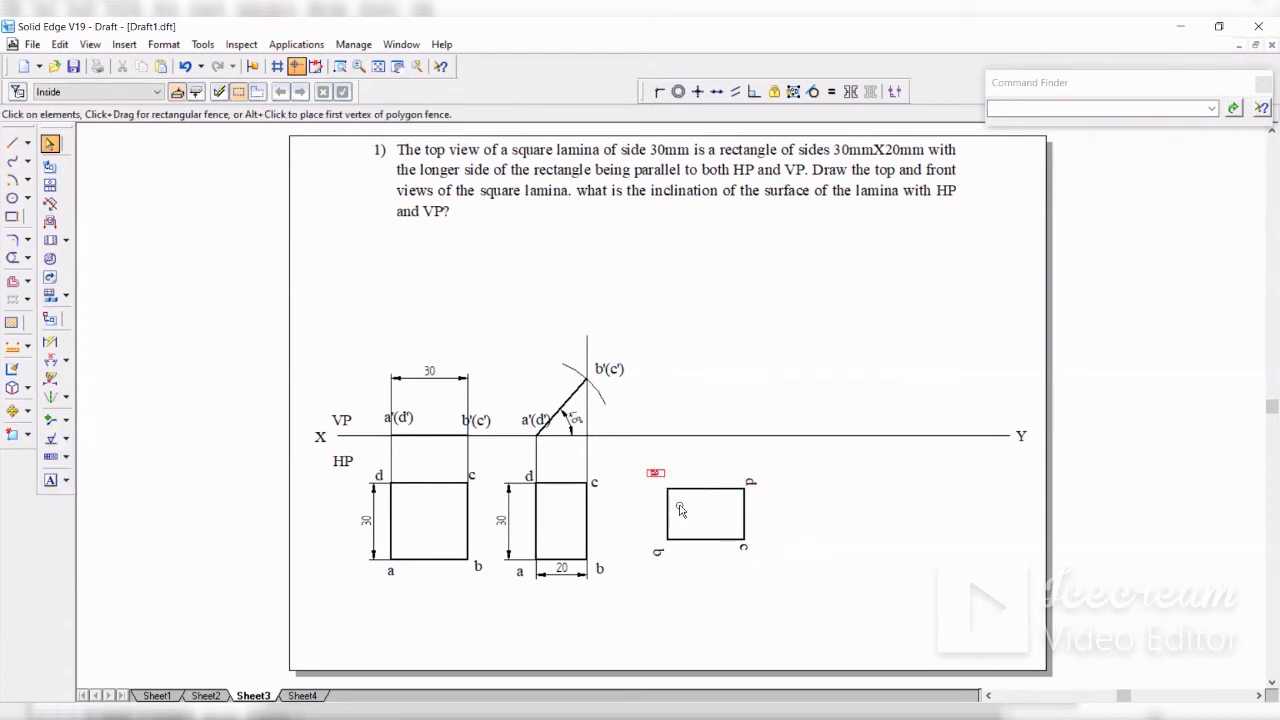
left_click(27, 411)
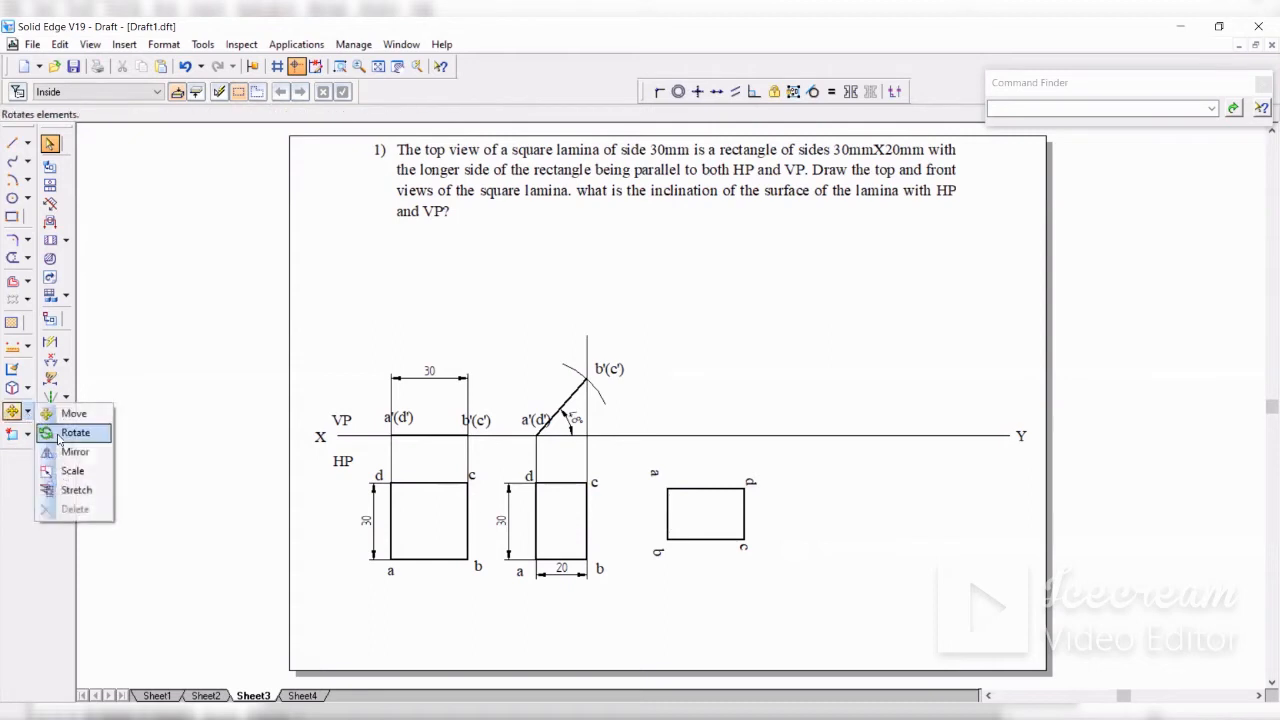
left_click(62, 432)
left_click(647, 473)
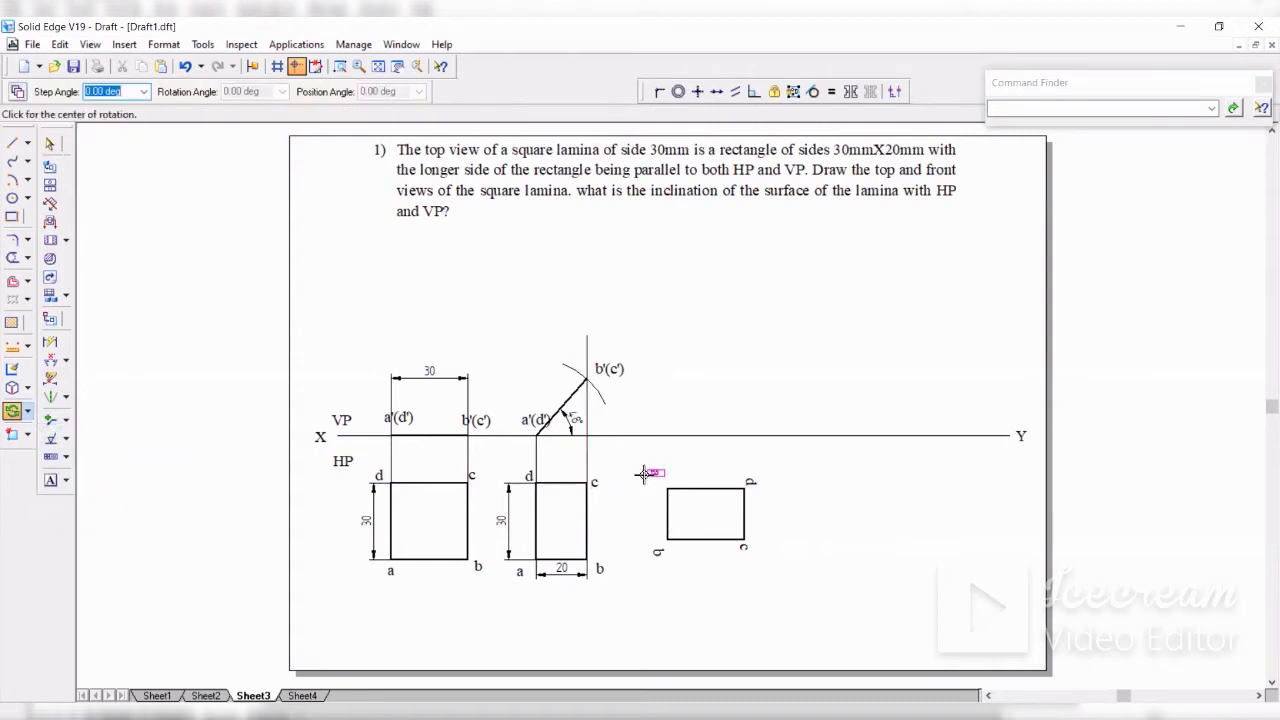
left_click(645, 474)
left_click(639, 450)
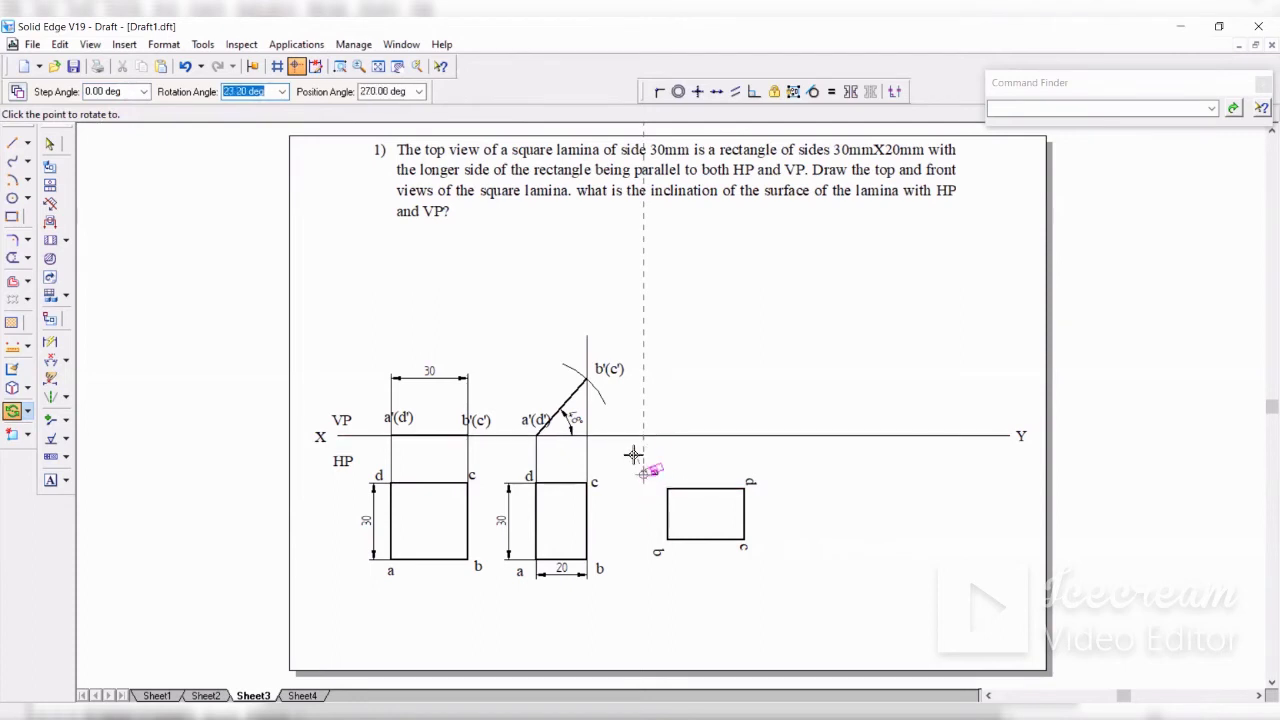
left_click(633, 455)
left_click(50, 143)
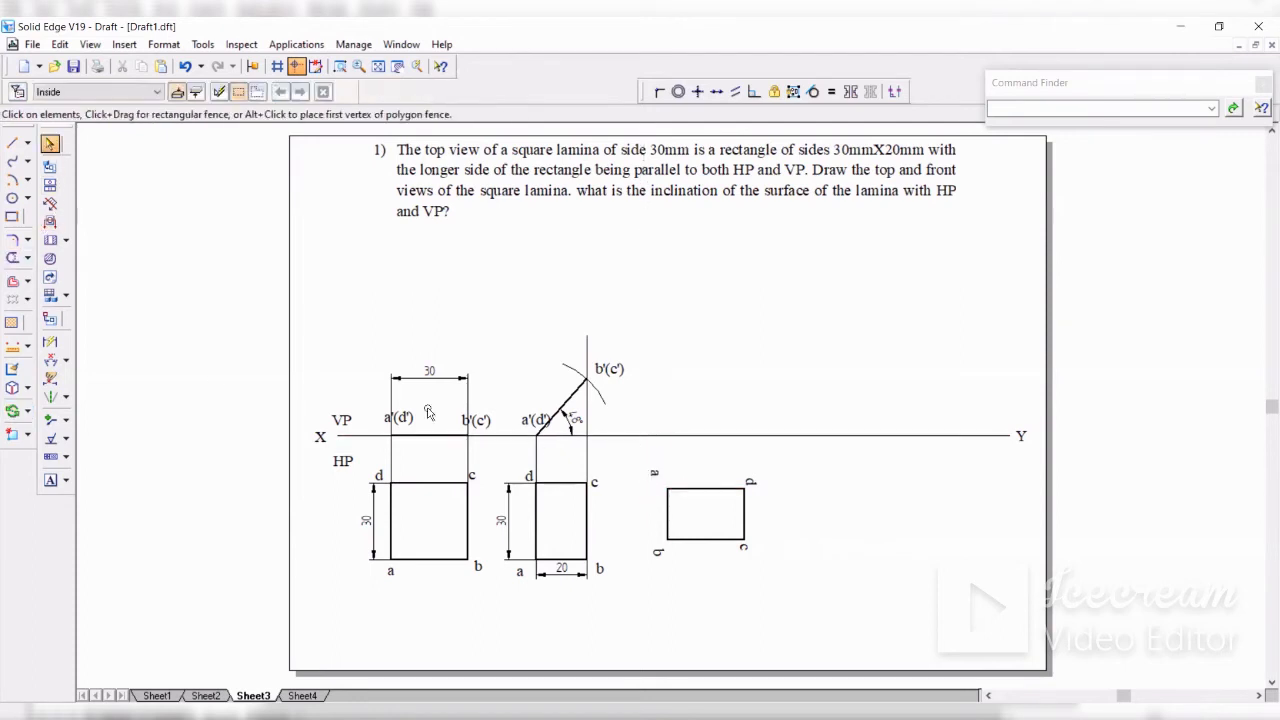
Step: Delete the sideways corner labels a, b, c and d around the rotated rectangle
left_click(653, 474)
key("Delete")
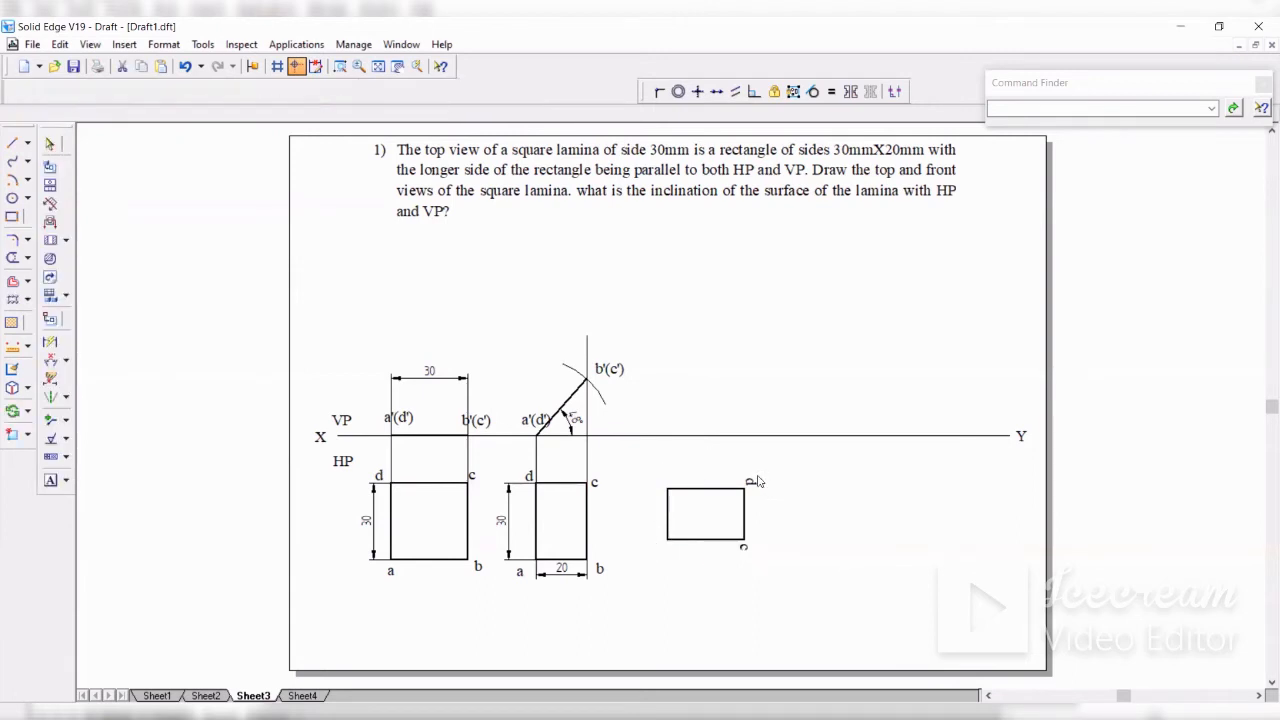
left_click(756, 479)
key("Delete")
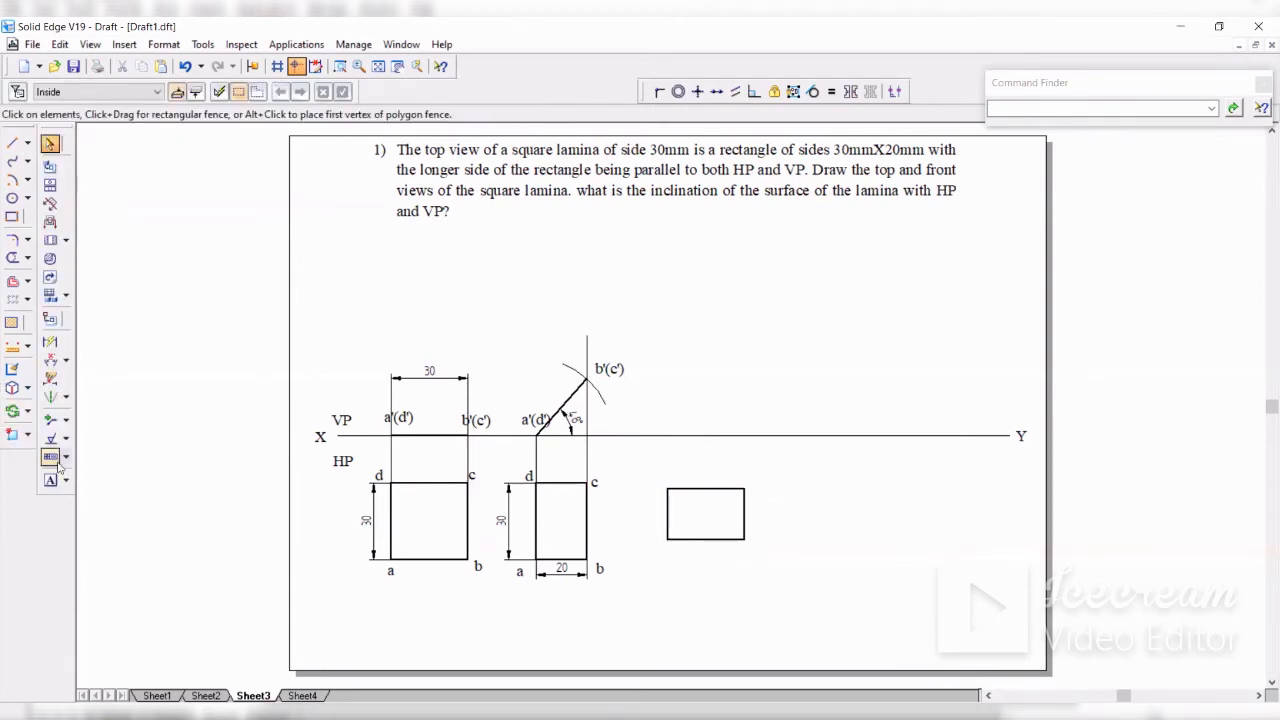
Step: Undo the deletion of the rotated rectangle's corner labels
left_click(50, 480)
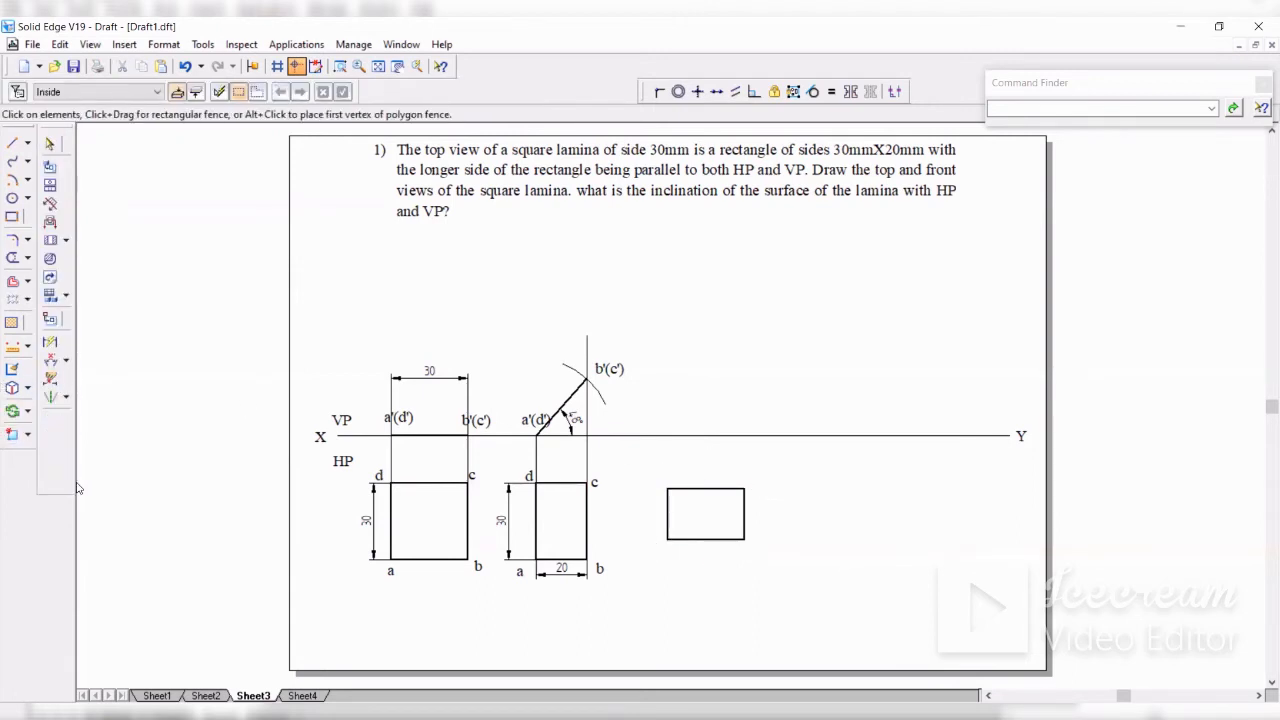
left_click(654, 465)
key("ctrl+z")
key("ctrl+z")
key("ctrl+z")
key("ctrl+z")
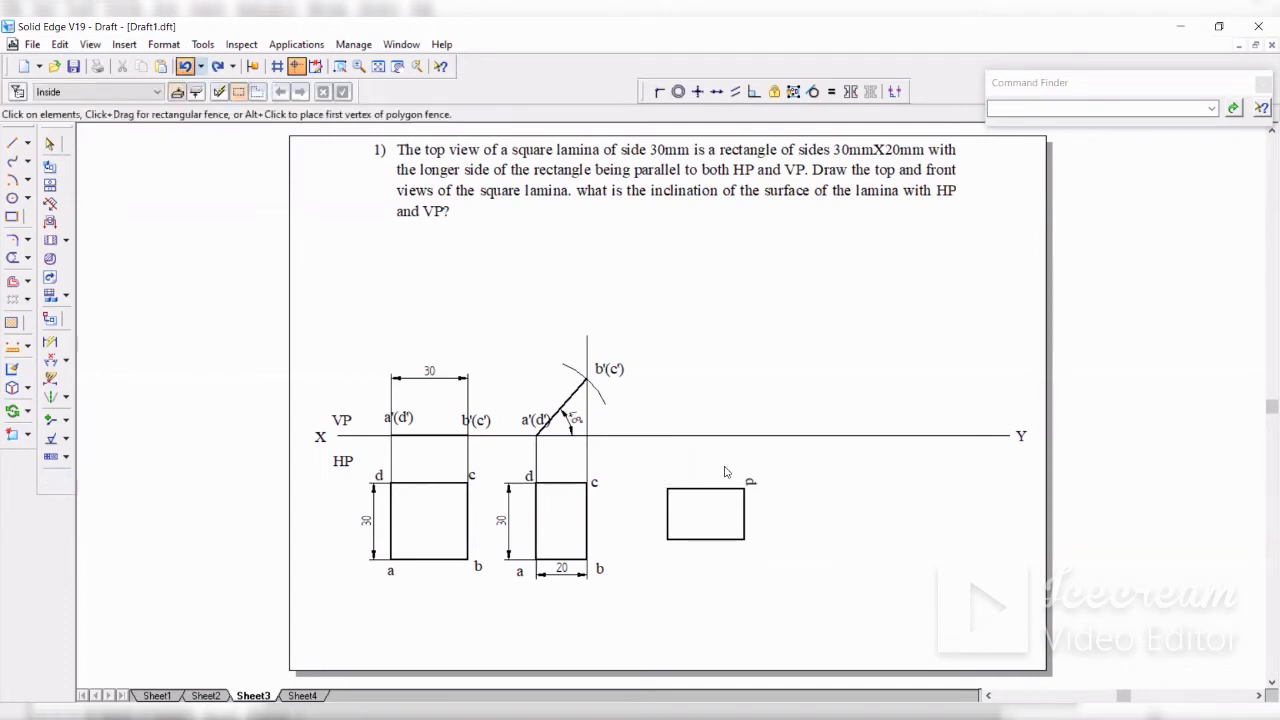
Step: Replace the sideways label a at the rotated rectangle's upper-left corner with an upright a
left_click(654, 472)
key("Delete")
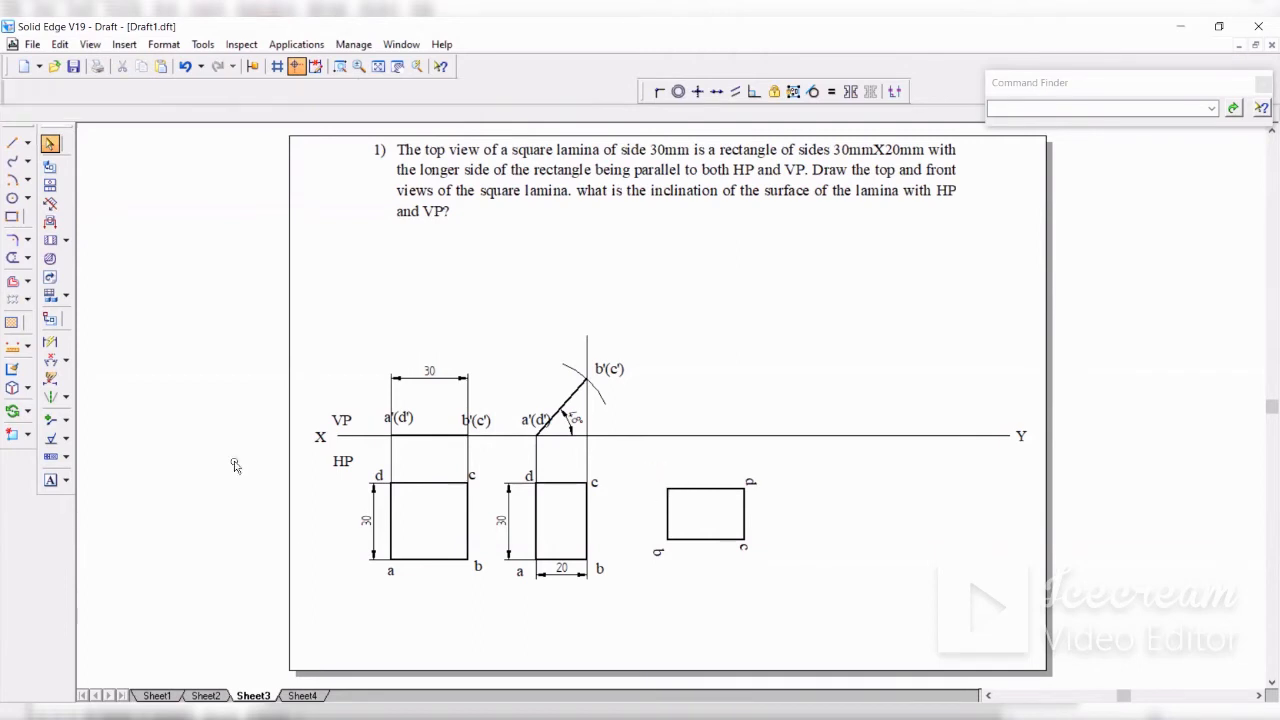
left_click(50, 480)
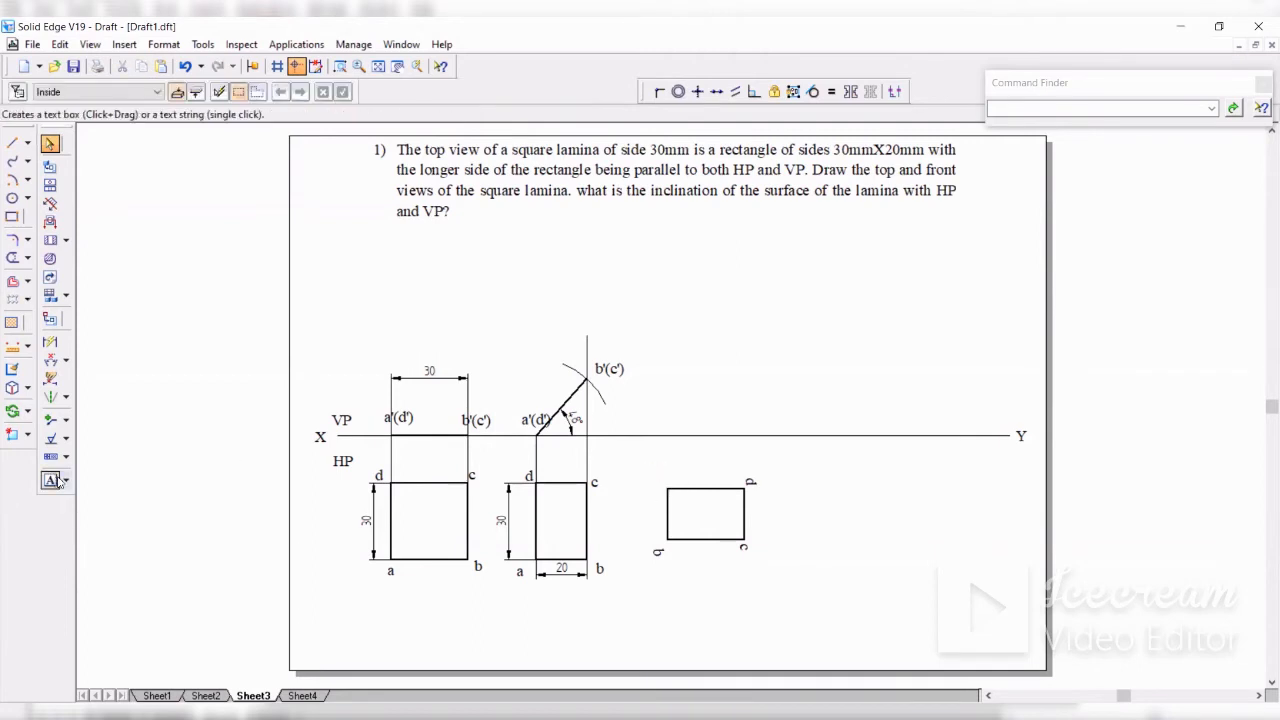
left_click(656, 476)
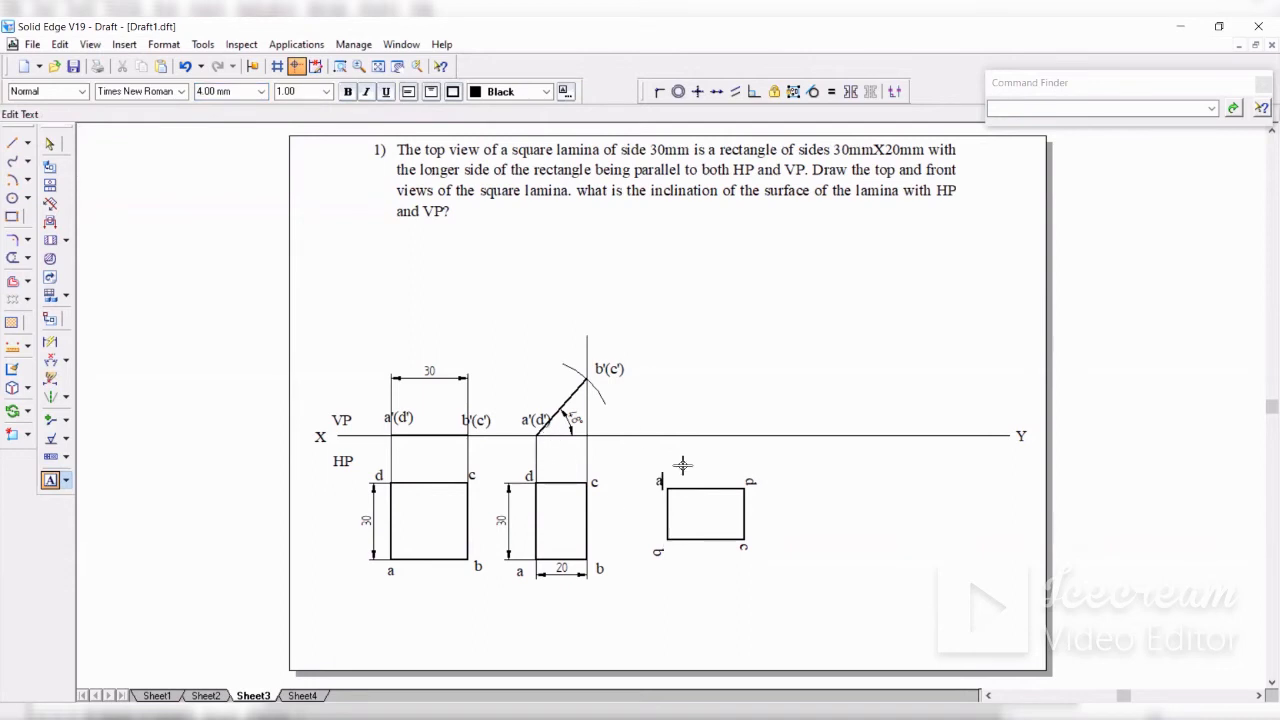
Step: Add upright labels b, c and d at the rotated rectangle's other corners, beside the sideways ones
left_click(660, 541)
type("b")
left_click(755, 532)
type("c")
left_click(749, 488)
type("d")
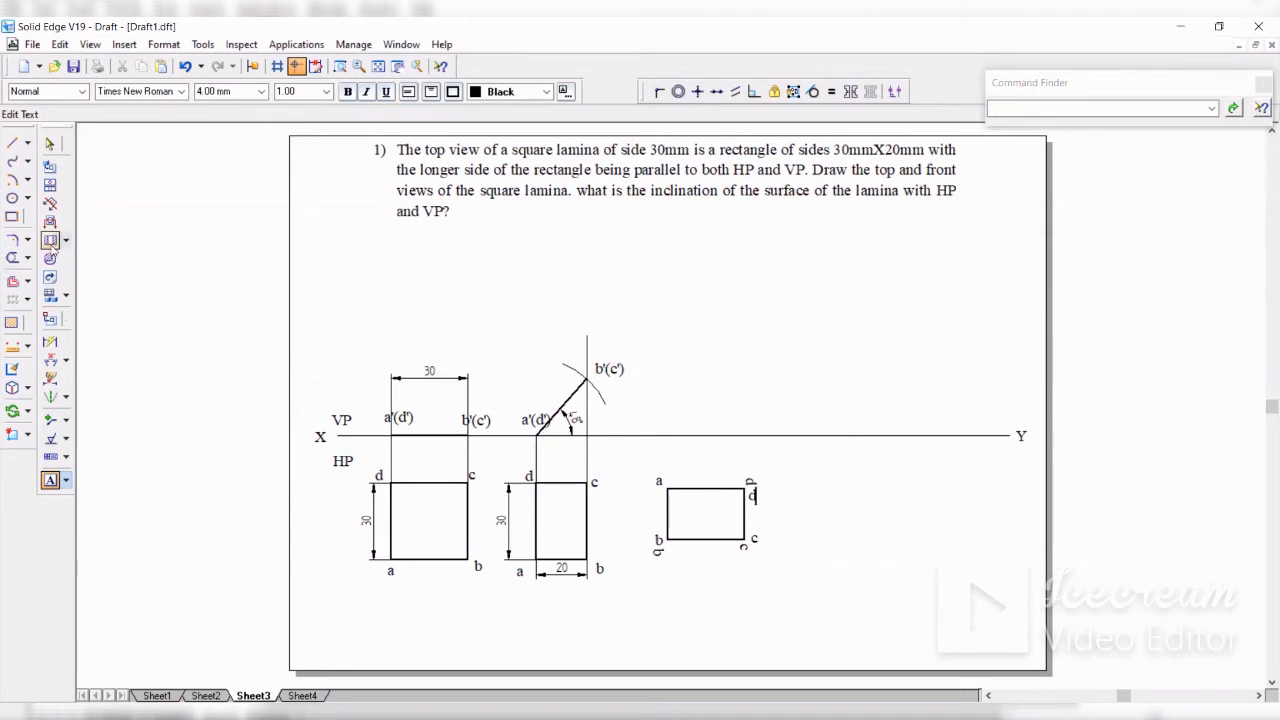
left_click(50, 143)
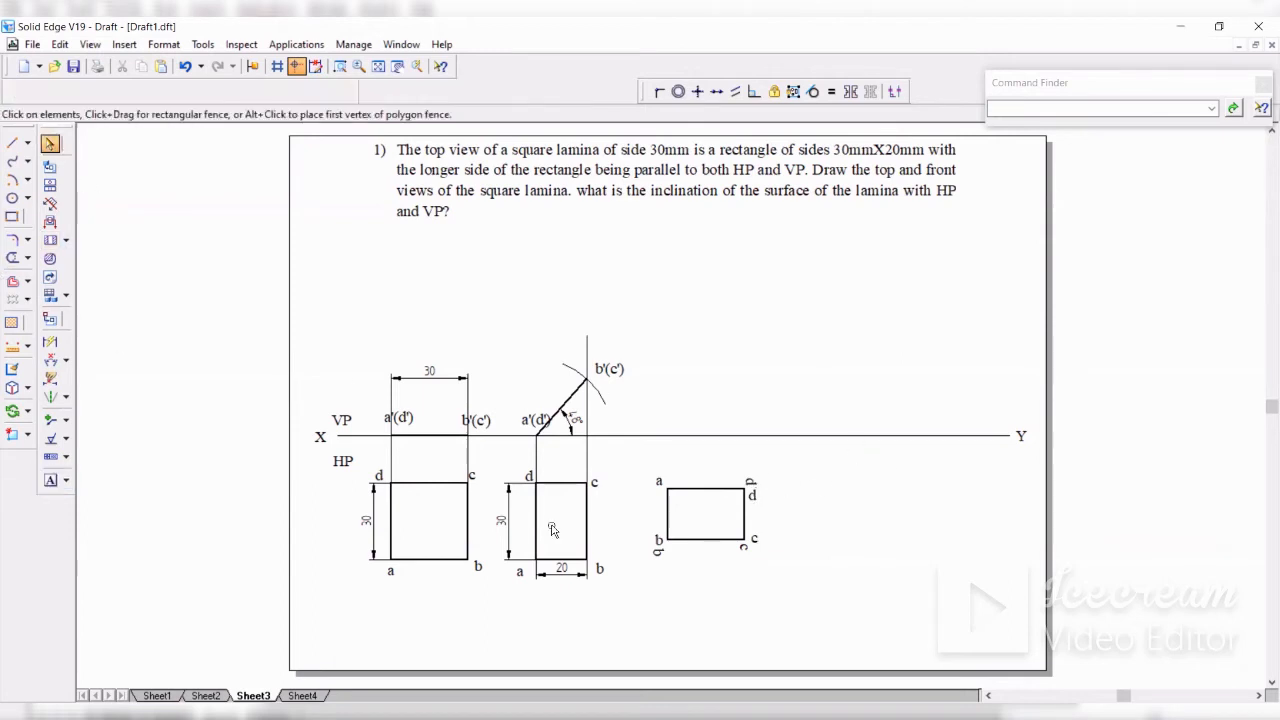
left_click(659, 540)
key("Delete")
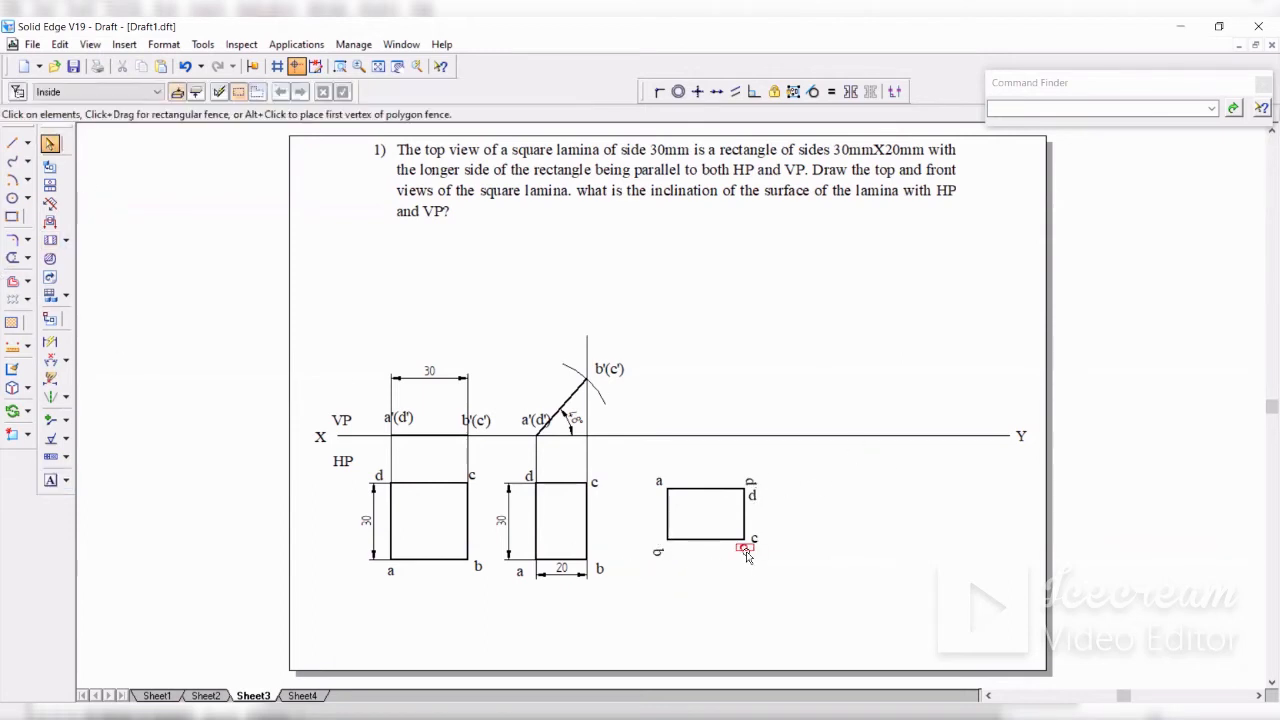
key("ctrl+z")
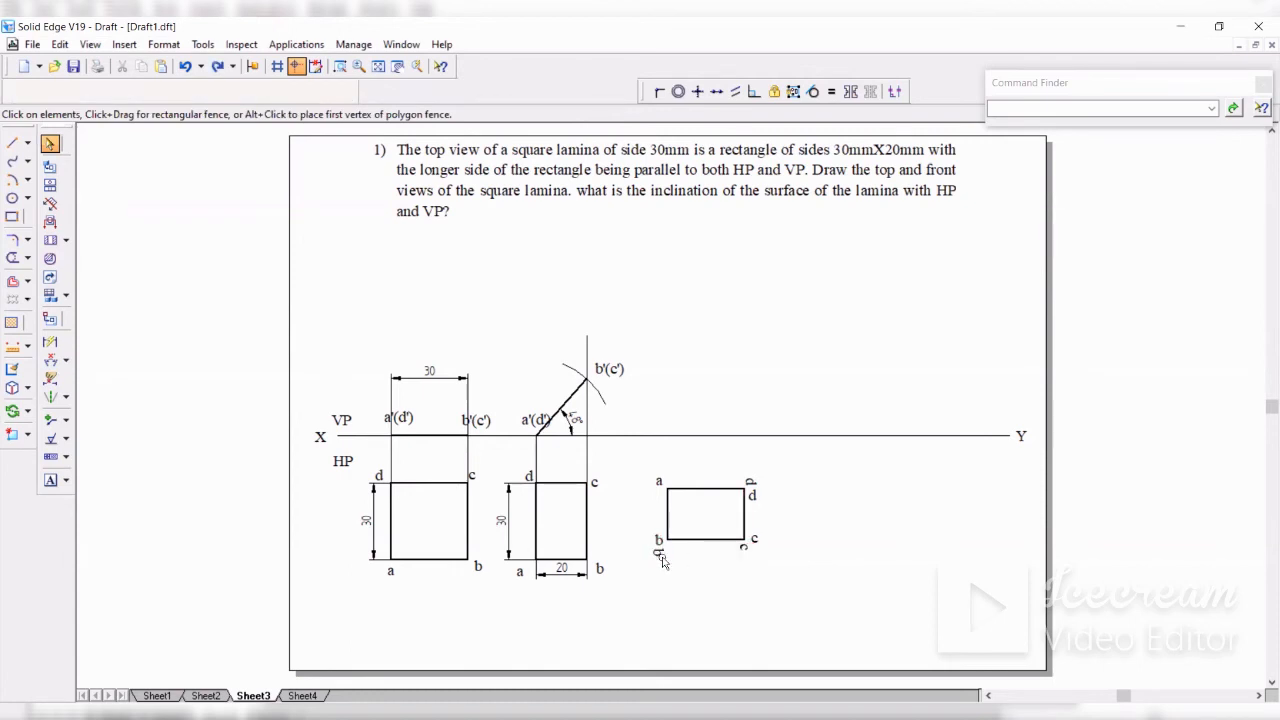
Step: Delete the sideways labels b, c and d around the rotated rectangle and move its upright d just above the upper-right corner
left_click(657, 550)
left_click(659, 554)
key("Delete")
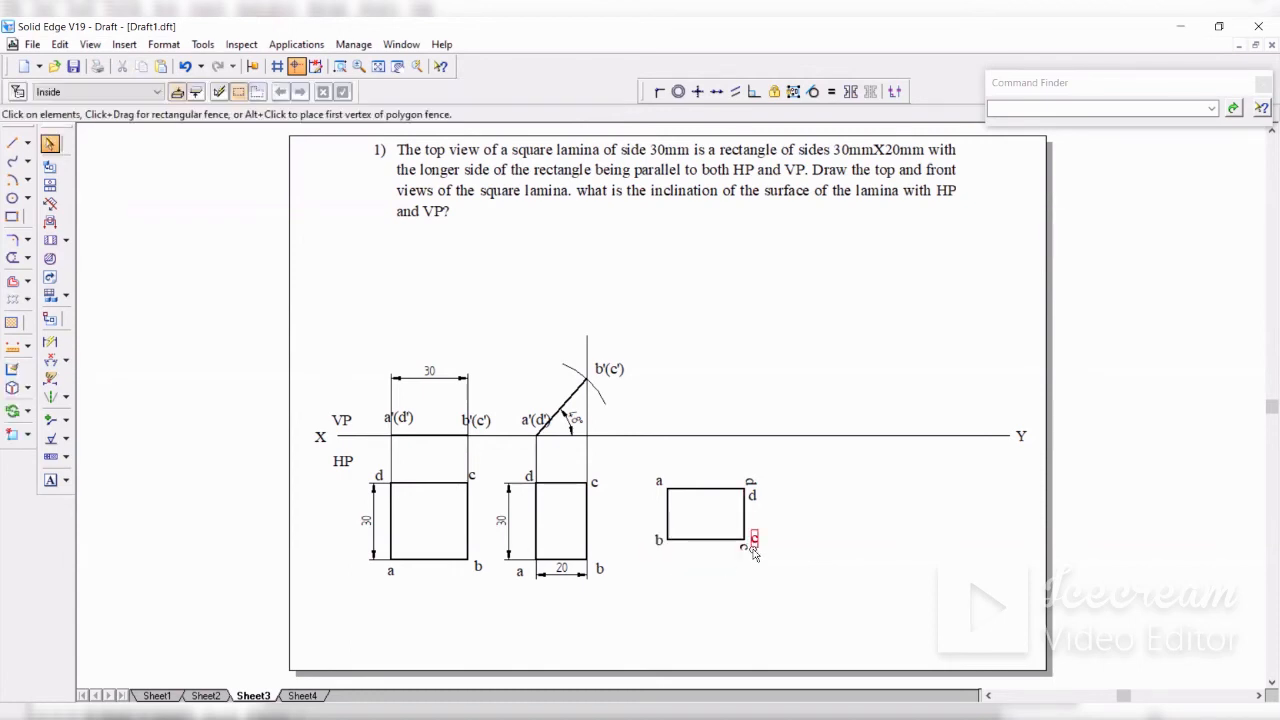
left_click(746, 549)
key("Delete")
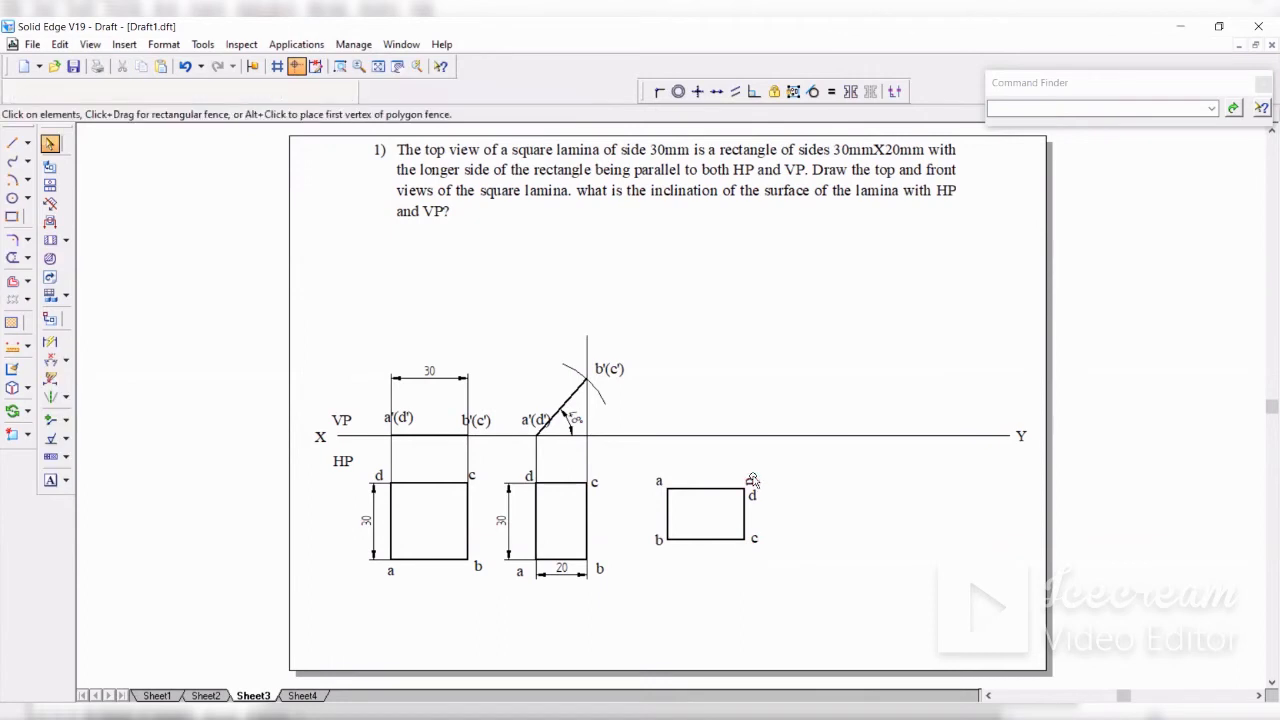
key("Delete")
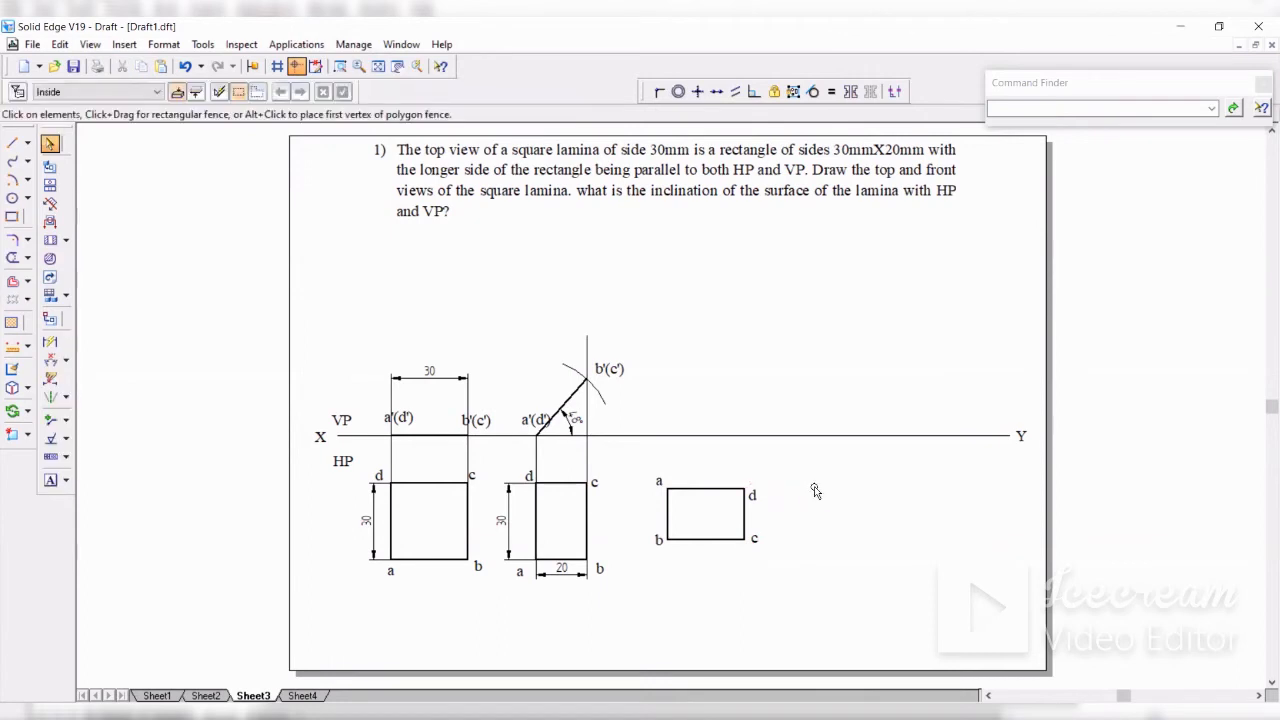
left_click(754, 496)
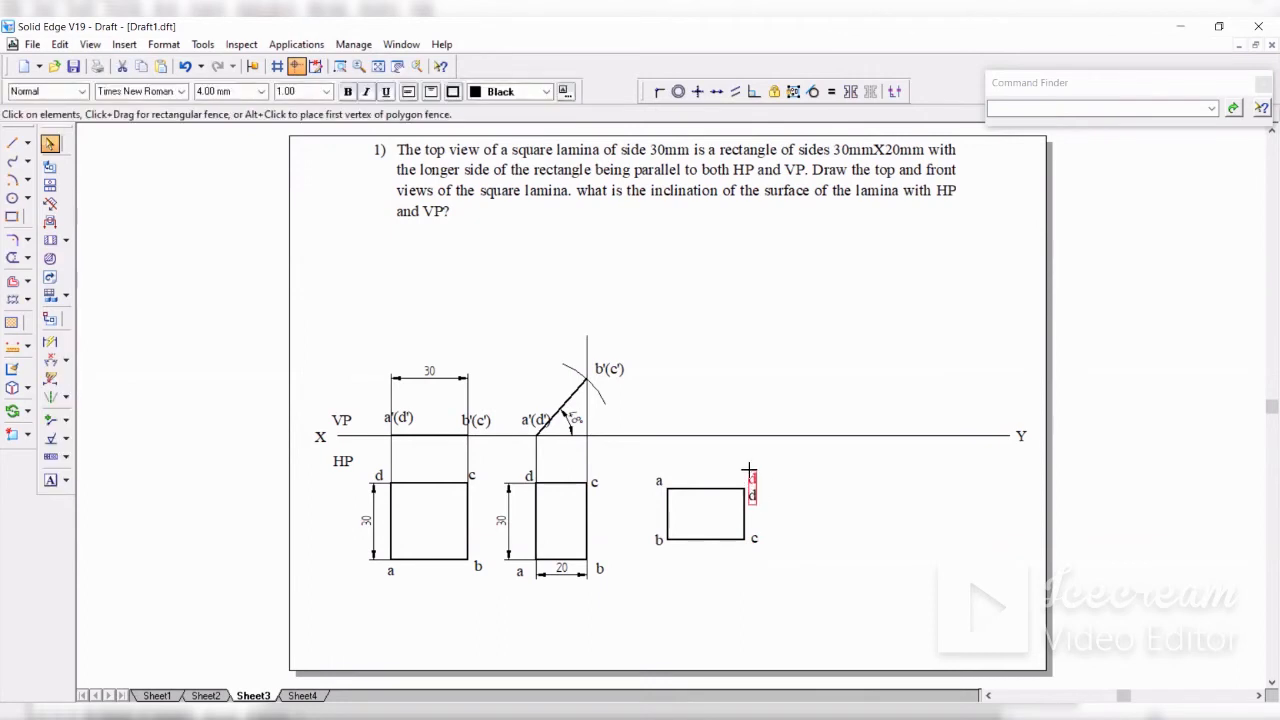
key("Delete")
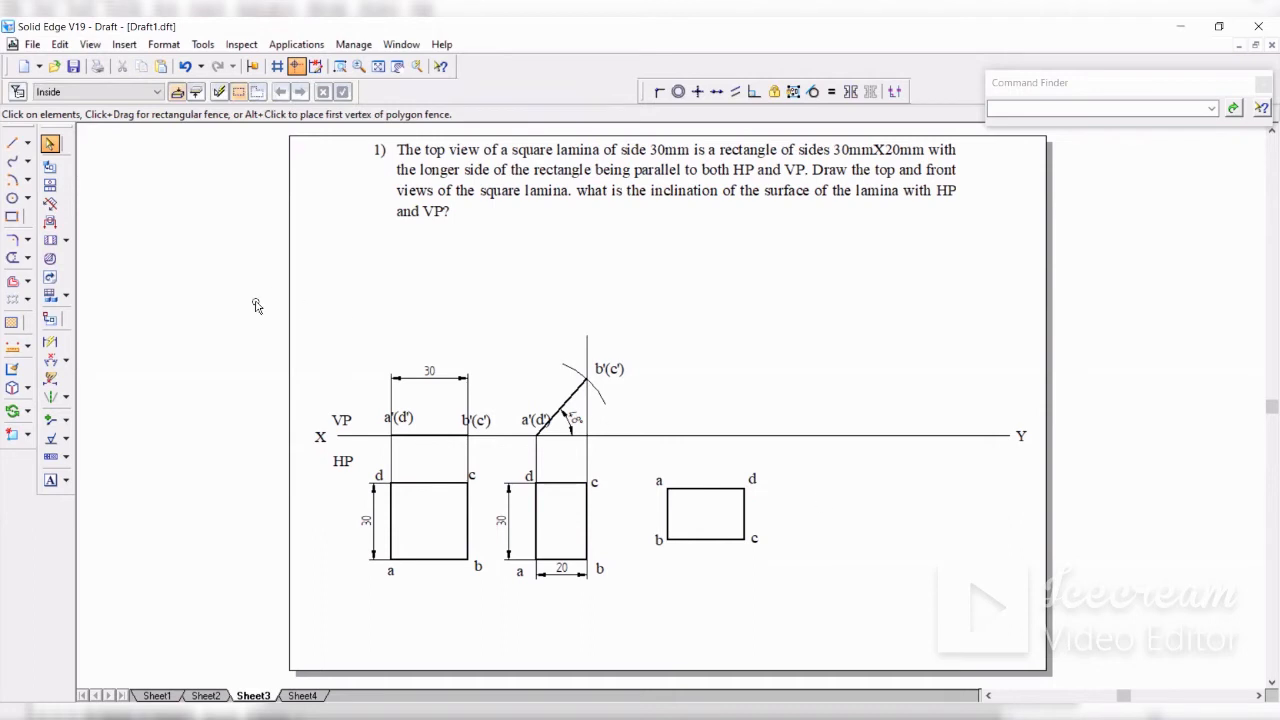
Step: Draw vertical projectors in the Normal line style from corners a and d of the rotated rectangle up past the XY line
left_click(12, 143)
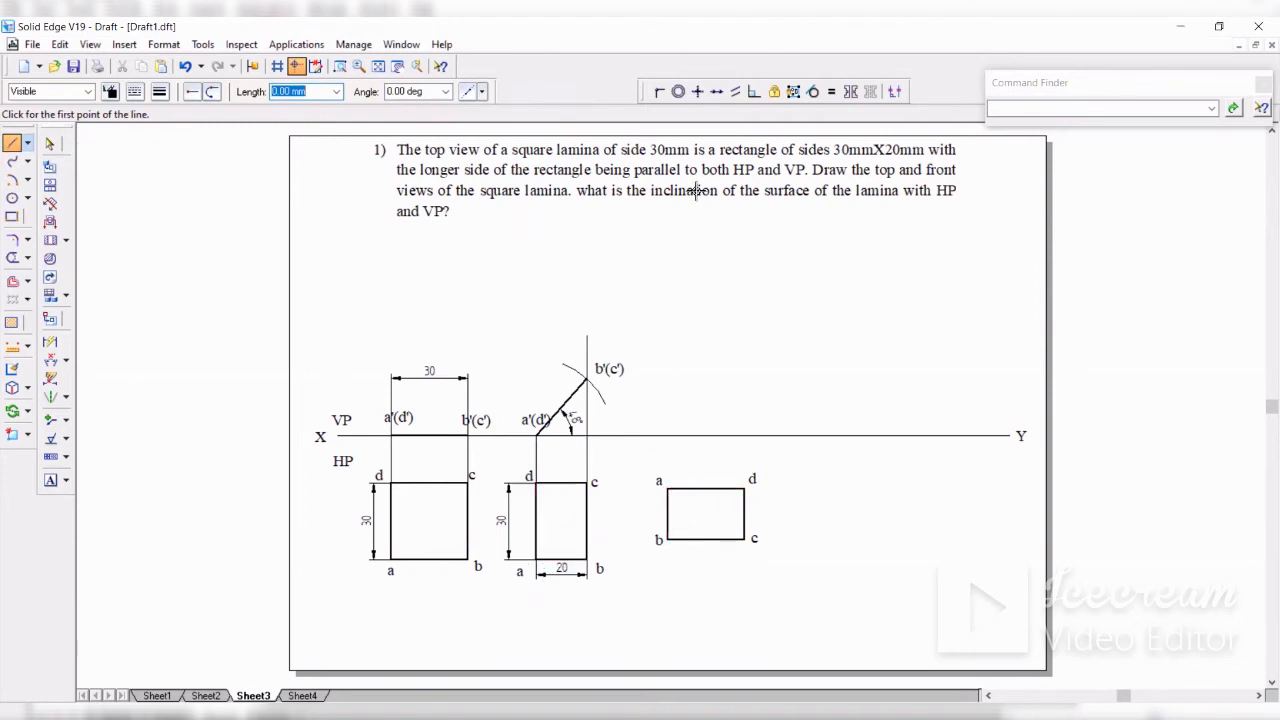
left_click(88, 91)
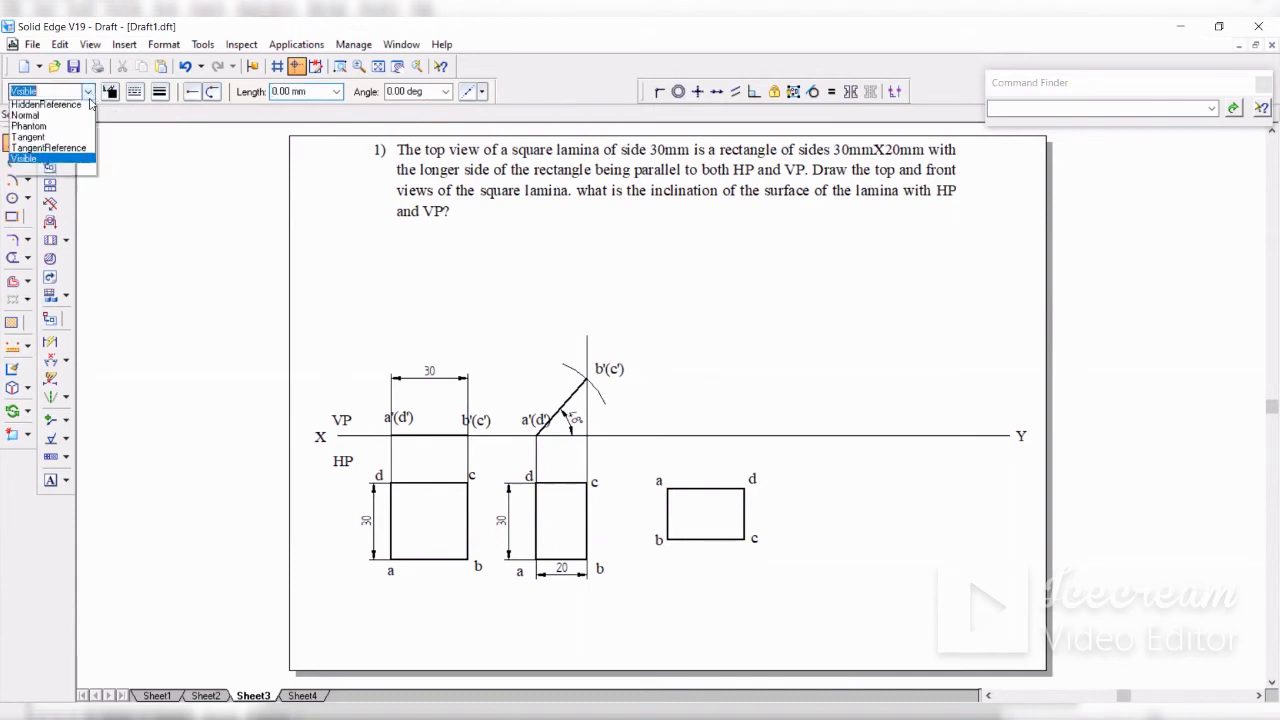
left_click(40, 168)
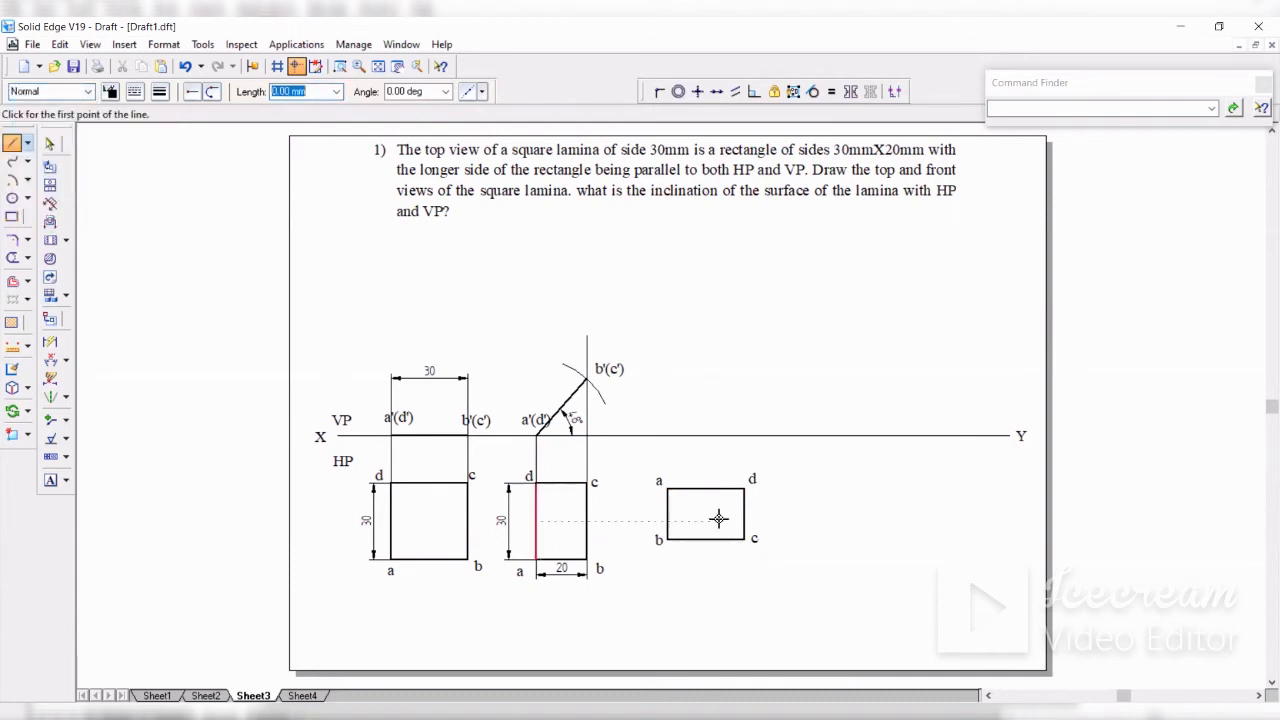
left_click(667, 486)
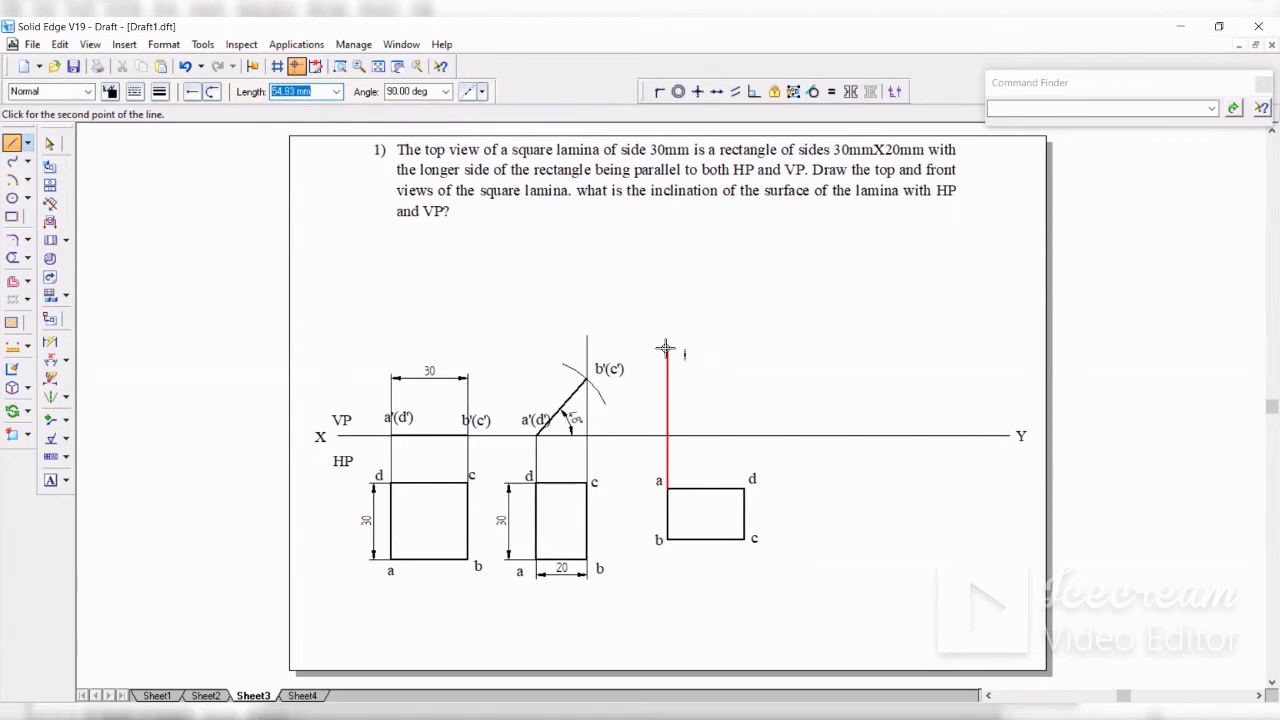
left_click(667, 352)
left_click(745, 489)
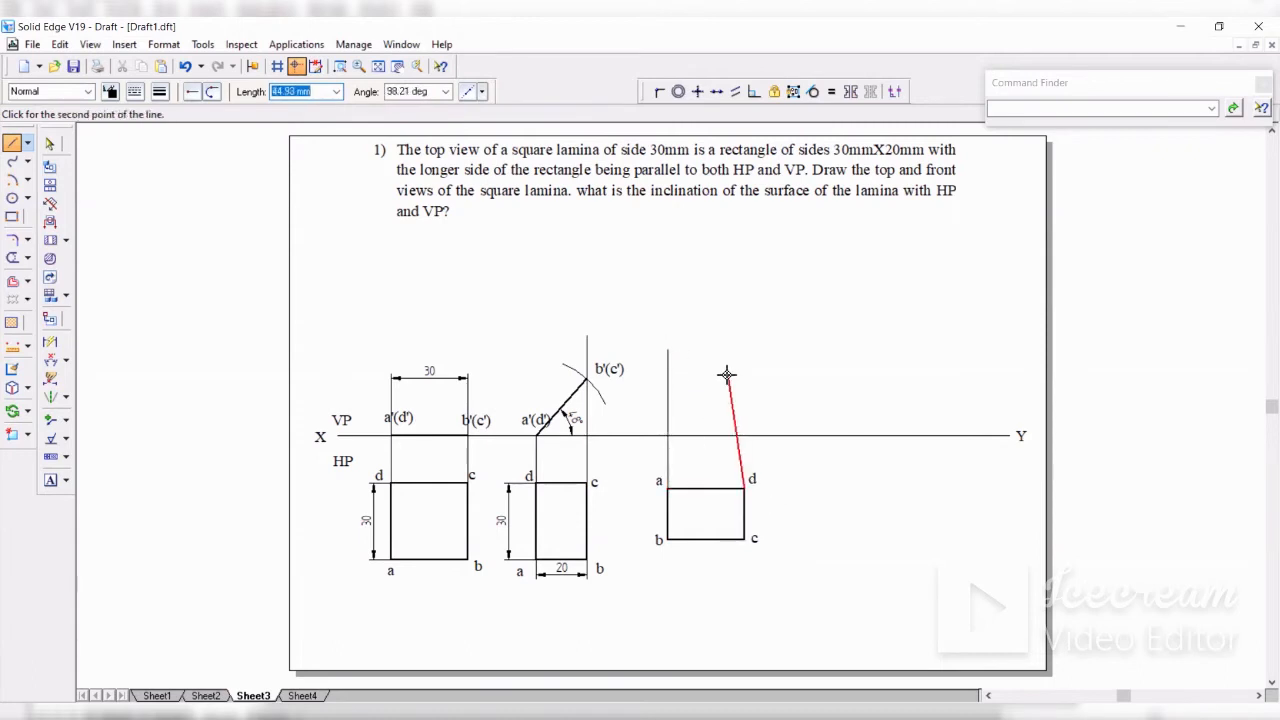
left_click(745, 341)
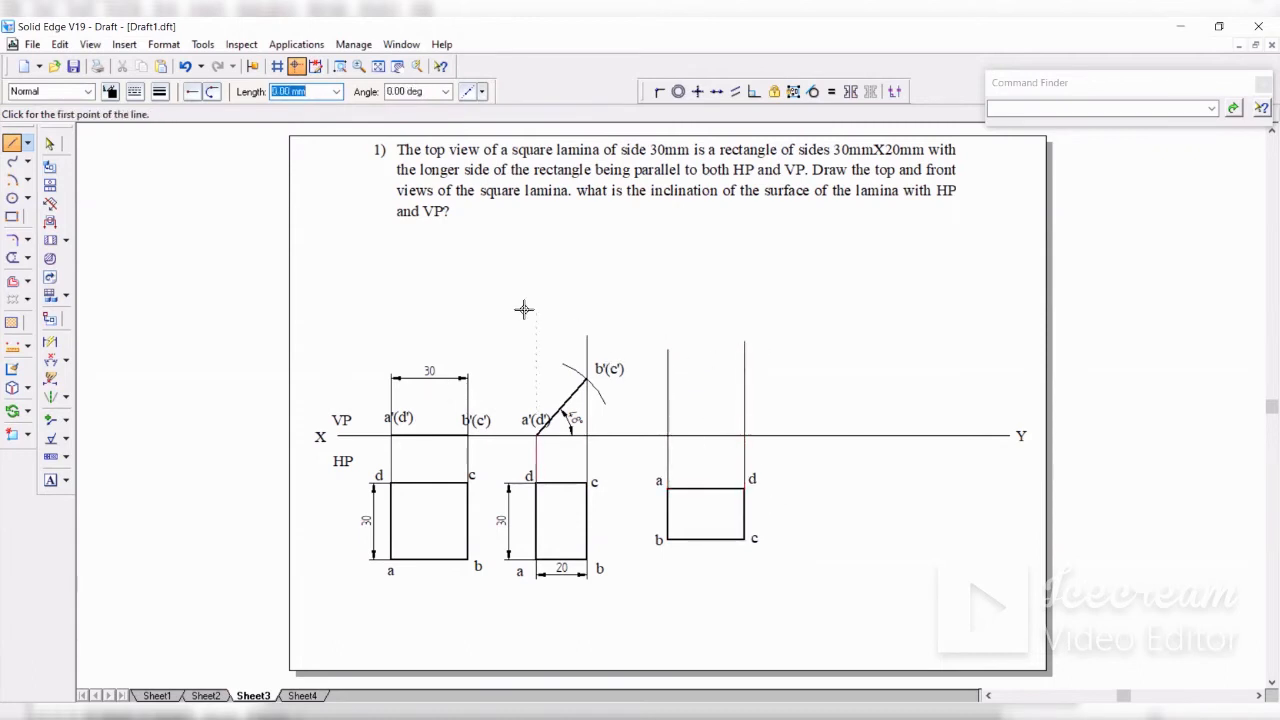
Step: Draw a horizontal projector from b'(c') across both vertical projectors and trim the ends extending beyond their intersections
left_click(585, 376)
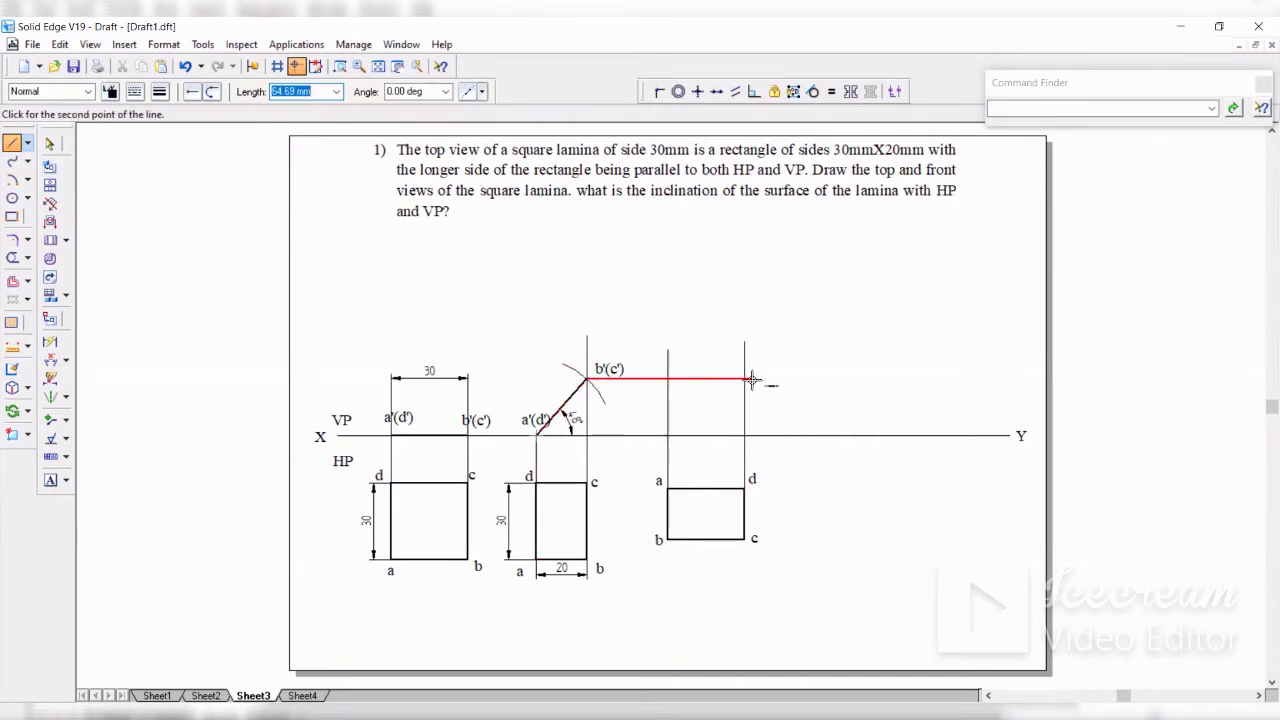
left_click(764, 378)
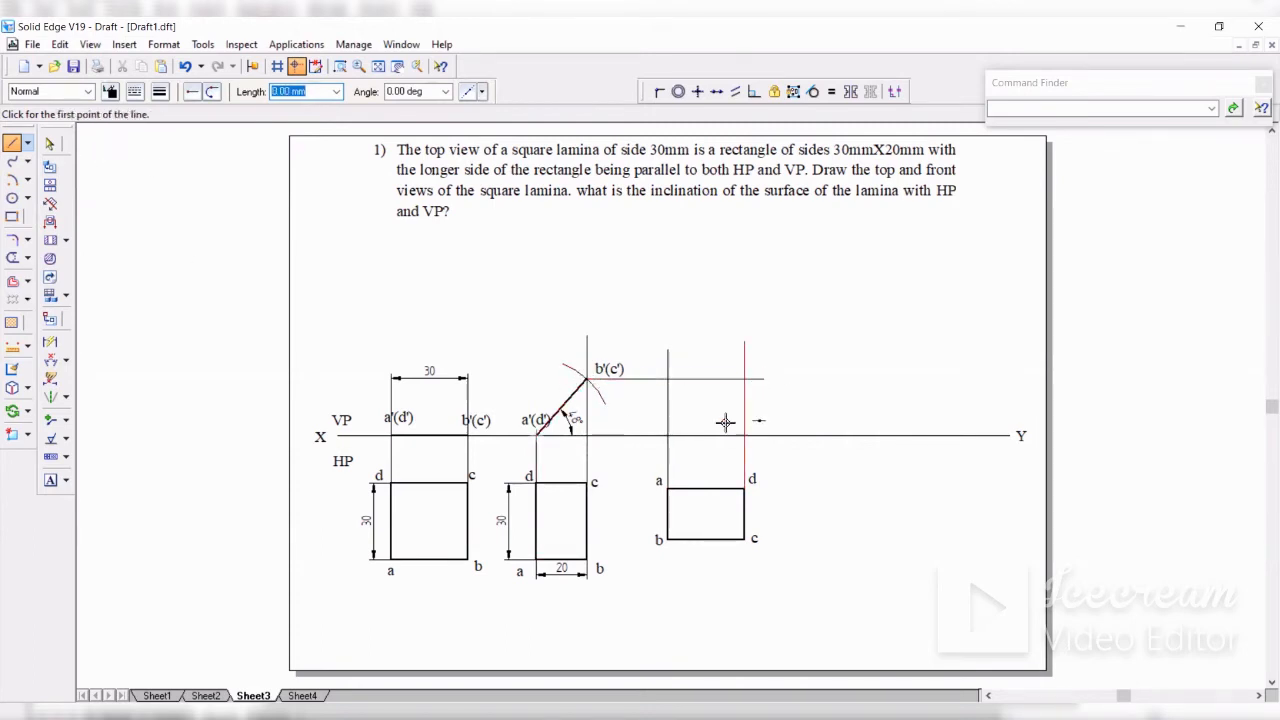
left_click(12, 257)
left_click(668, 363)
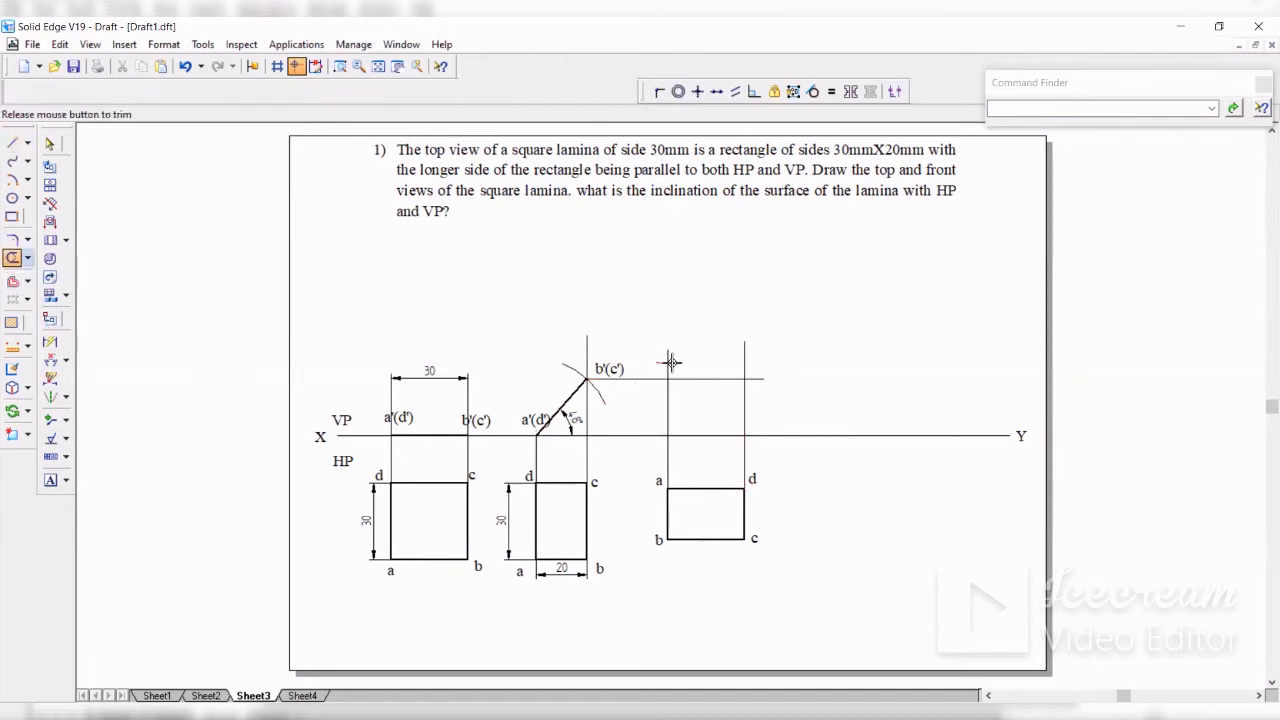
left_click(744, 362)
left_click(756, 375)
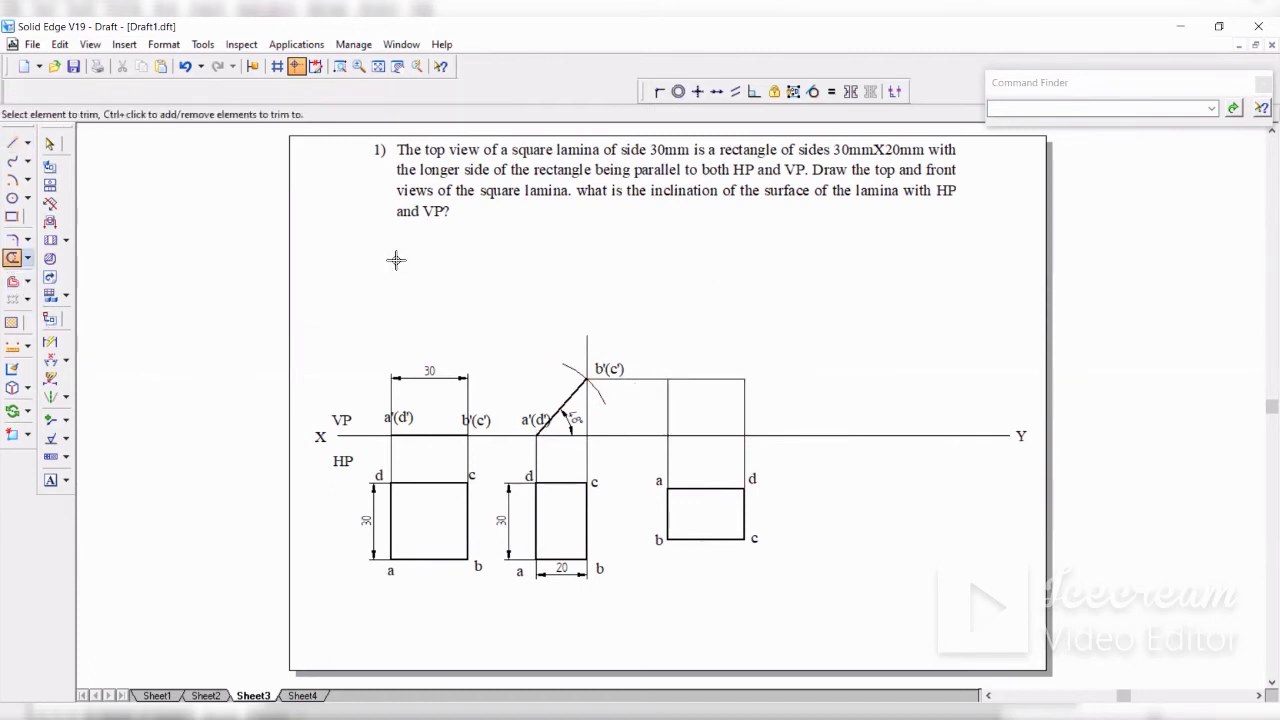
Step: Outline the final front view with connected lines, about 30 × 22 mm, between the two vertical projectors from the b'(c') level to XY
left_click(12, 143)
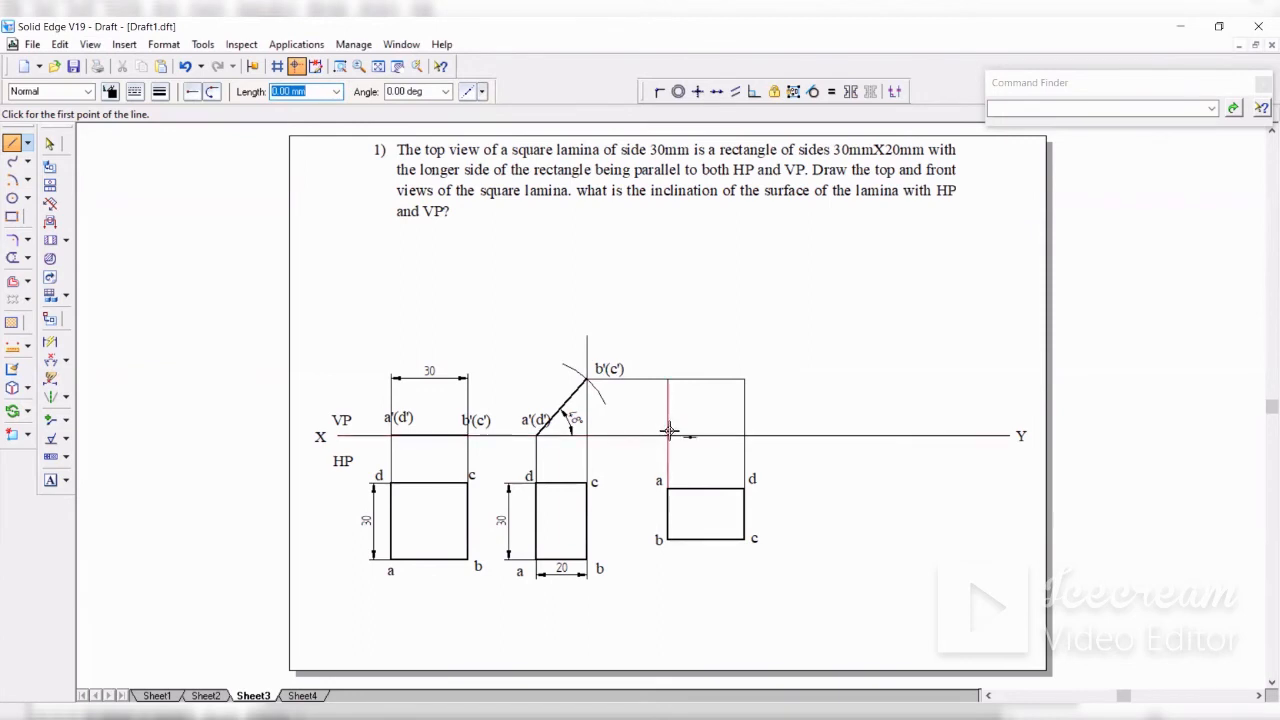
left_click(667, 379)
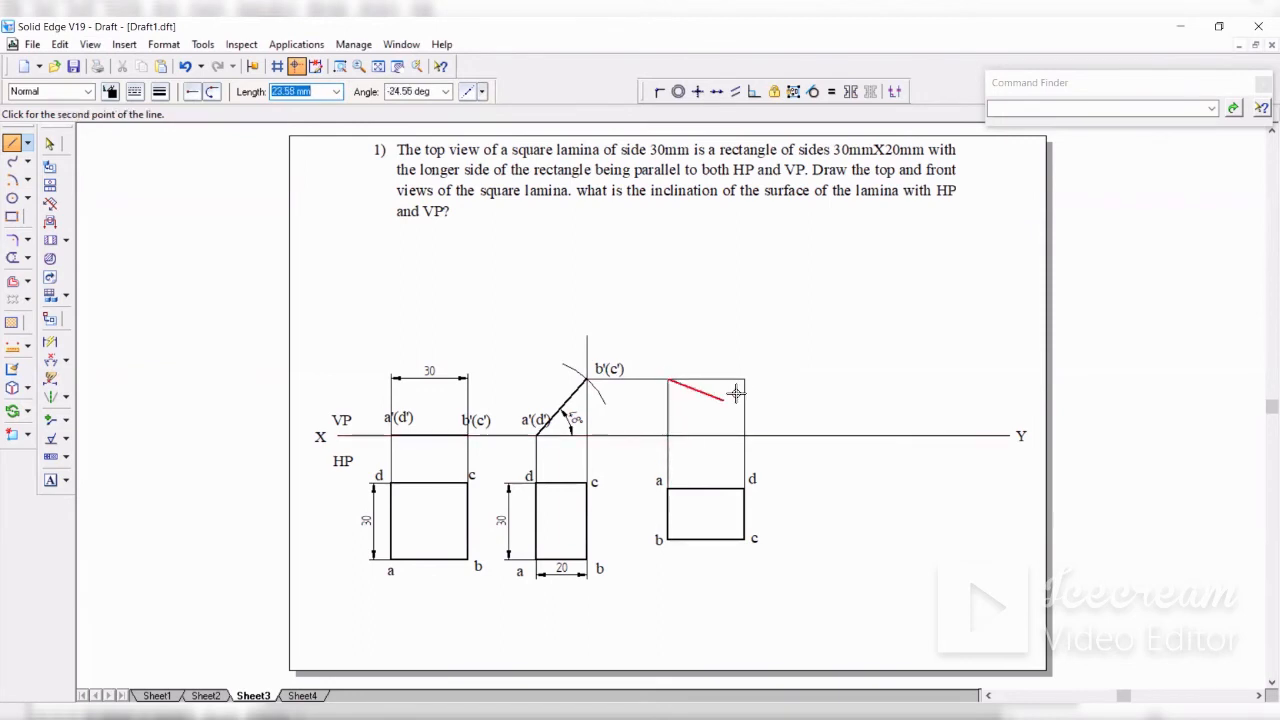
left_click(744, 378)
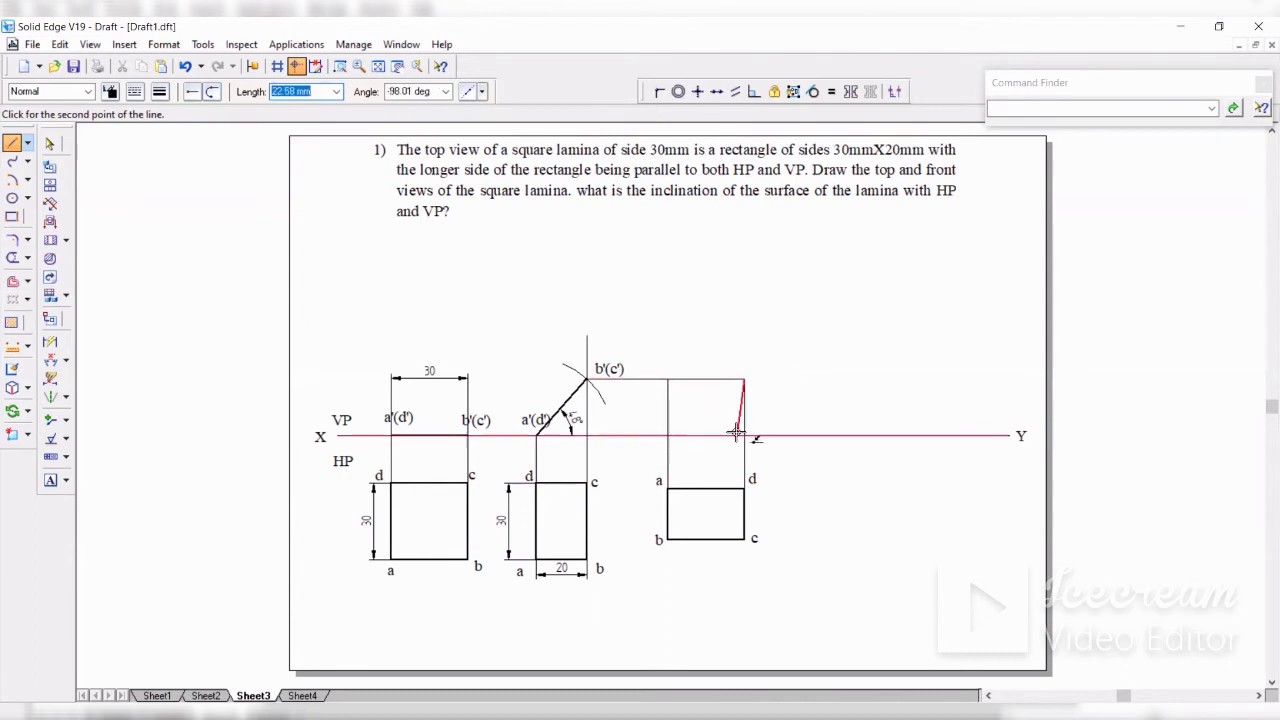
left_click(745, 435)
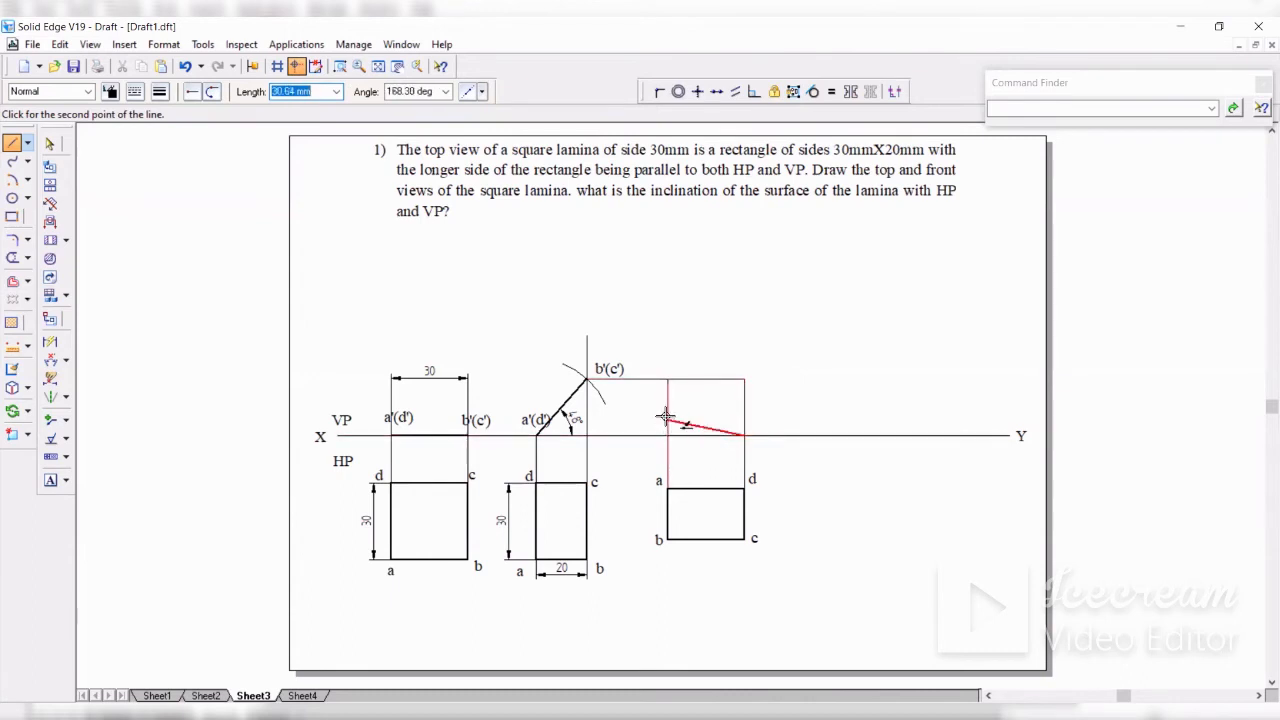
left_click(667, 435)
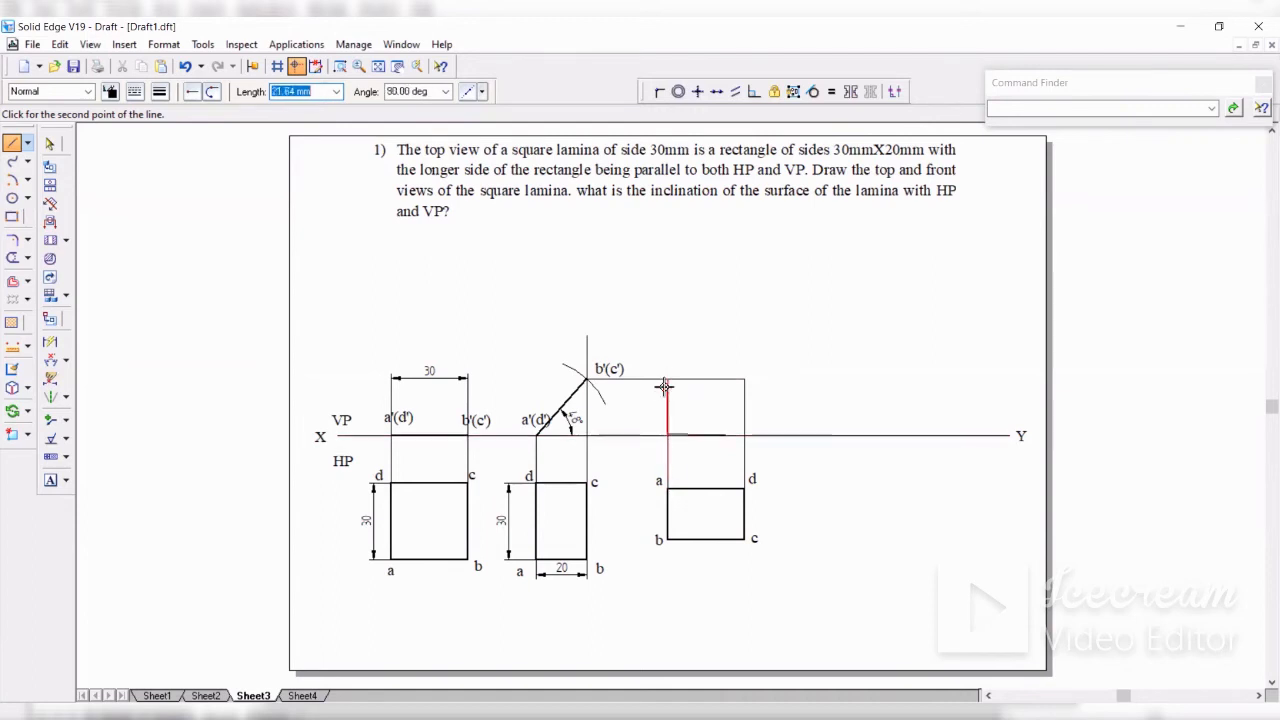
right_click(668, 378)
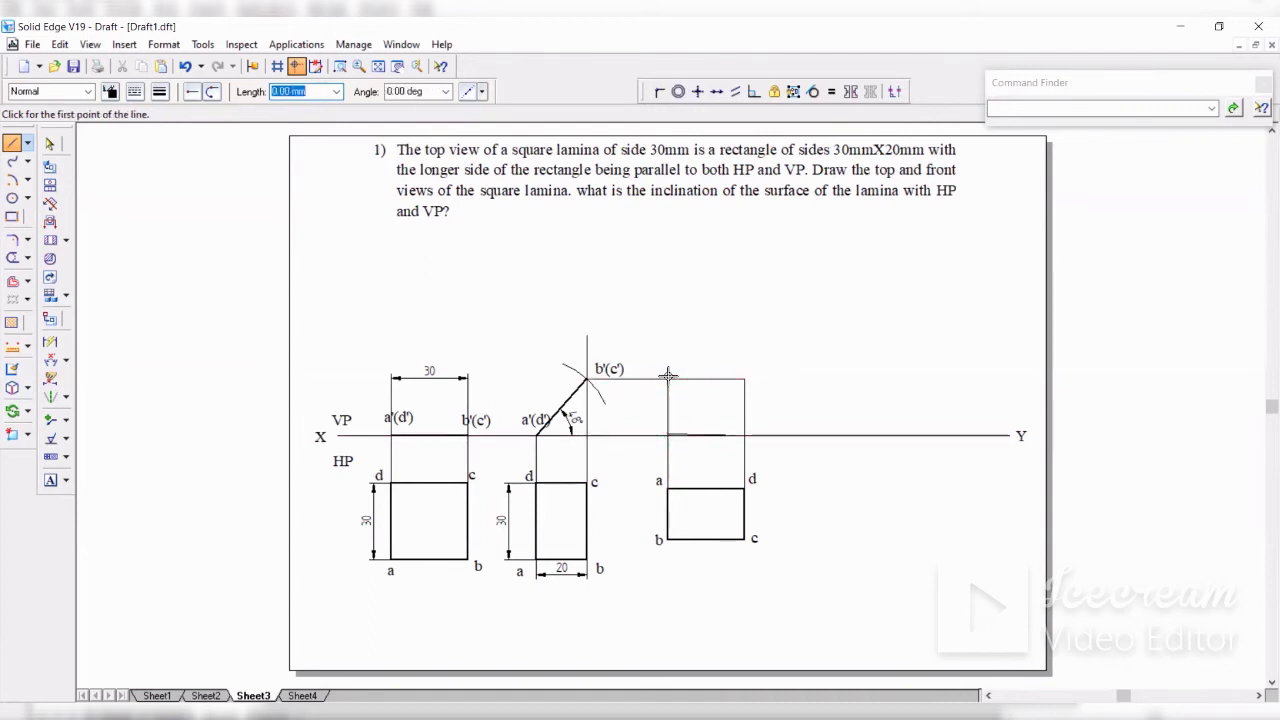
Step: Delete the line drawn along XY as the bottom edge of the final front view
left_click(52, 143)
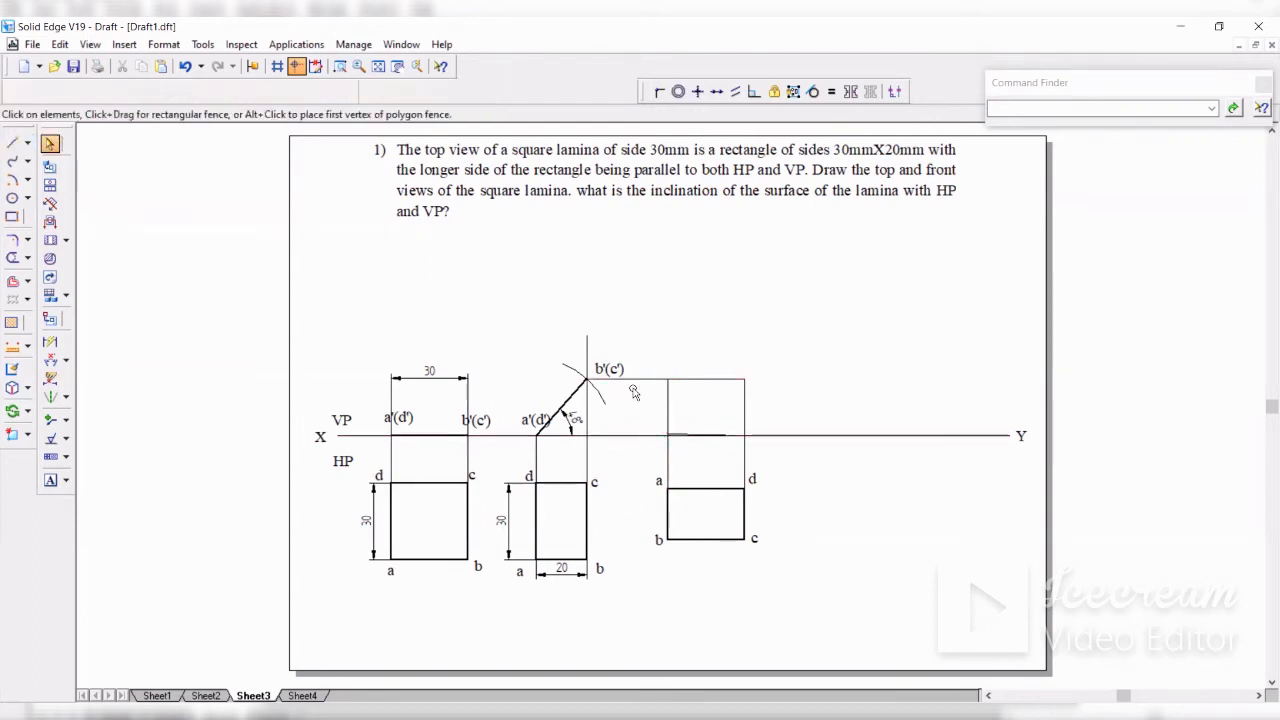
left_click(702, 435)
key("Delete")
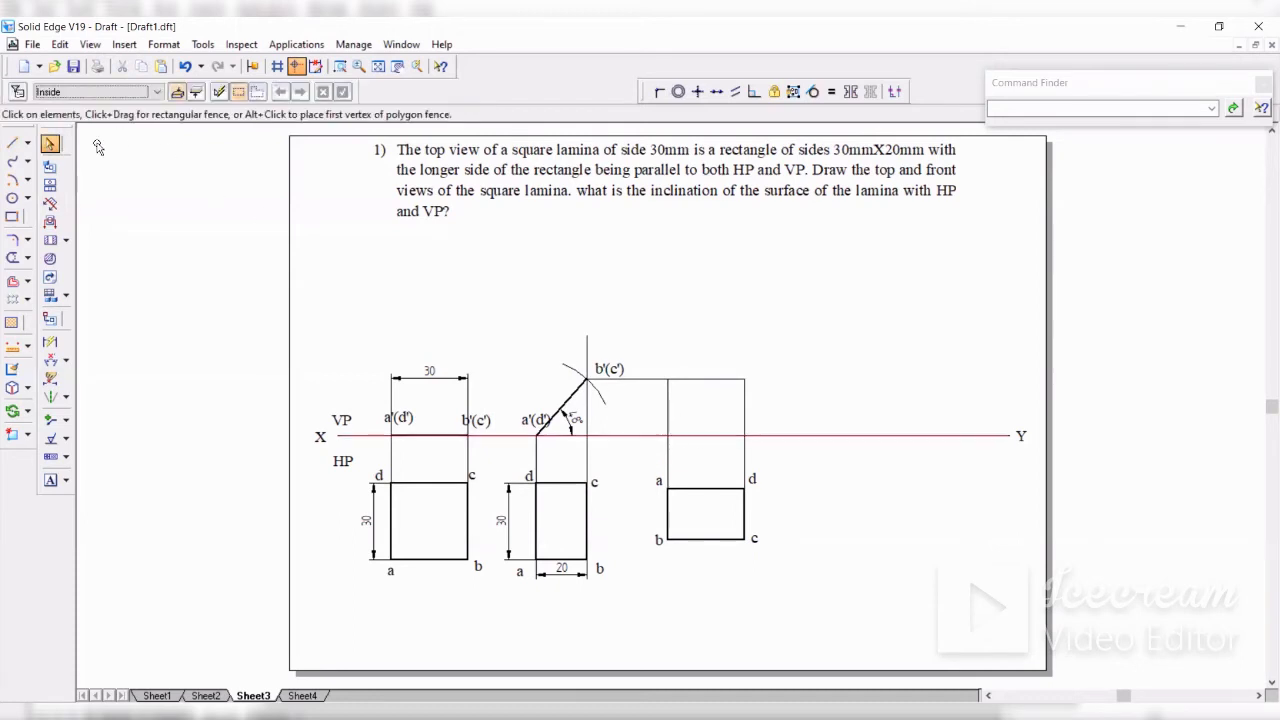
Step: Redraw the final front view's bottom edge as a 30 mm horizontal line on XY between the two vertical projectors
left_click(13, 143)
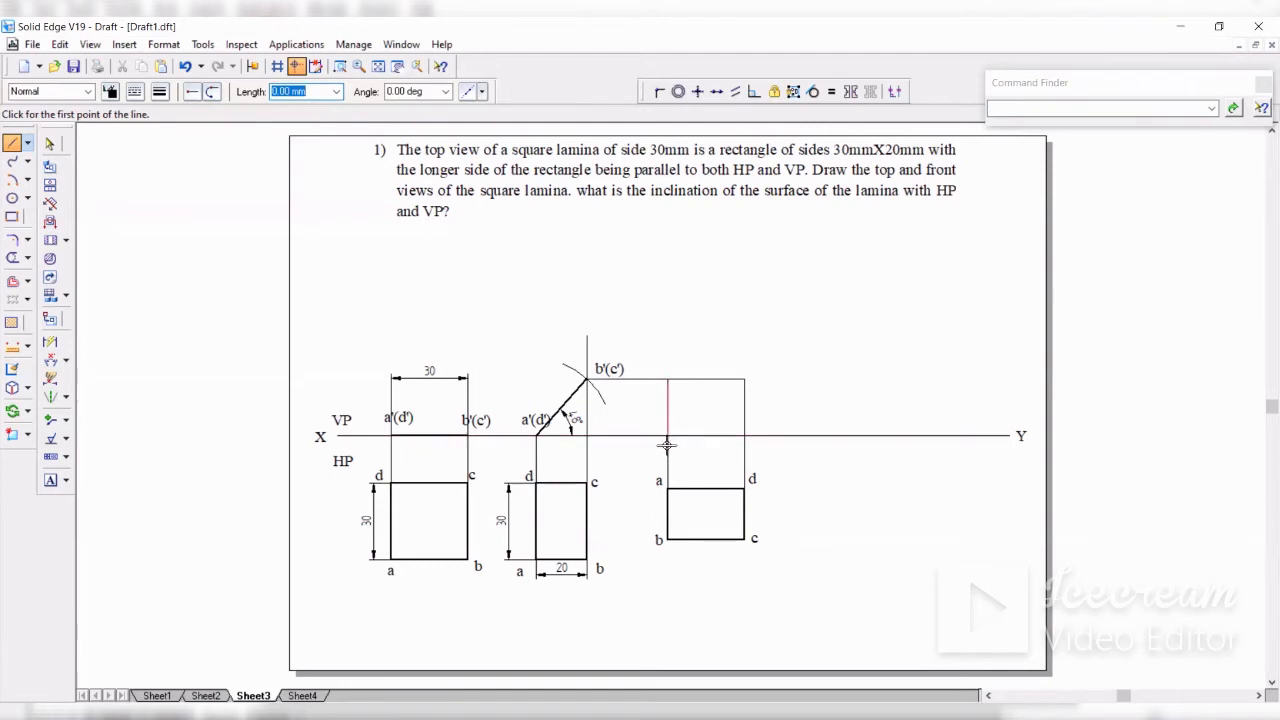
left_click(340, 66)
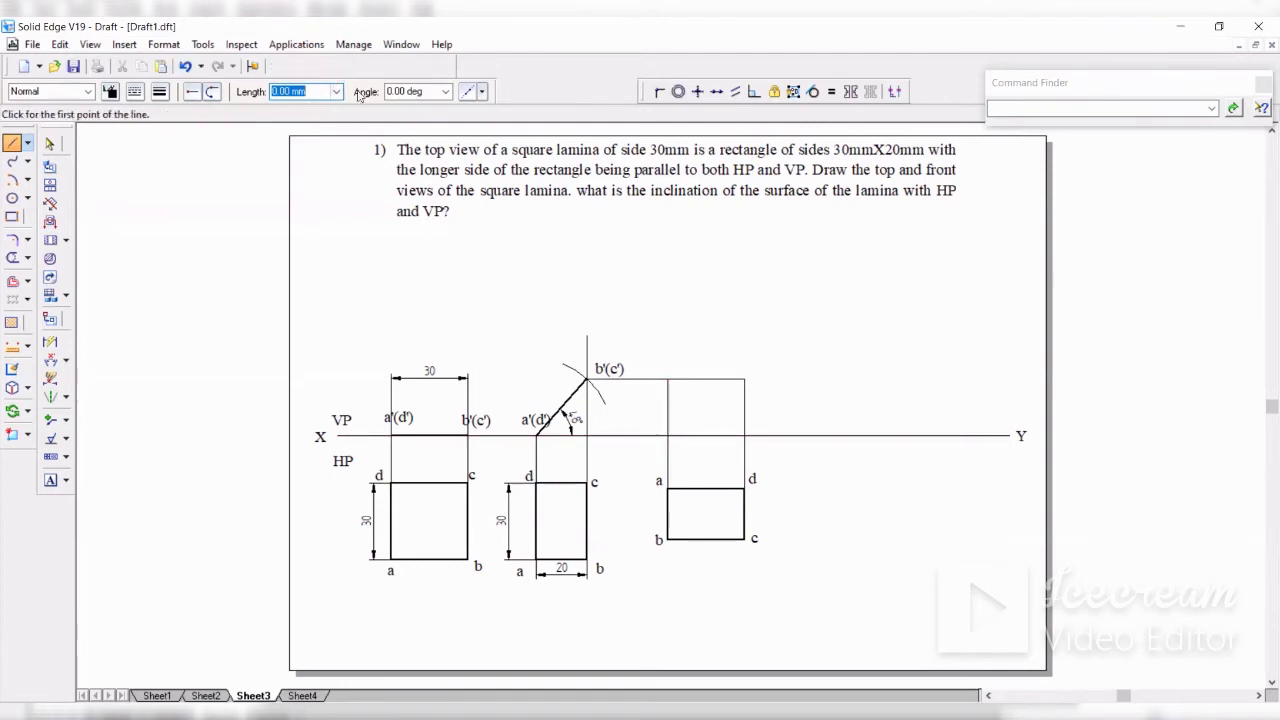
left_click(634, 378)
left_click(760, 460)
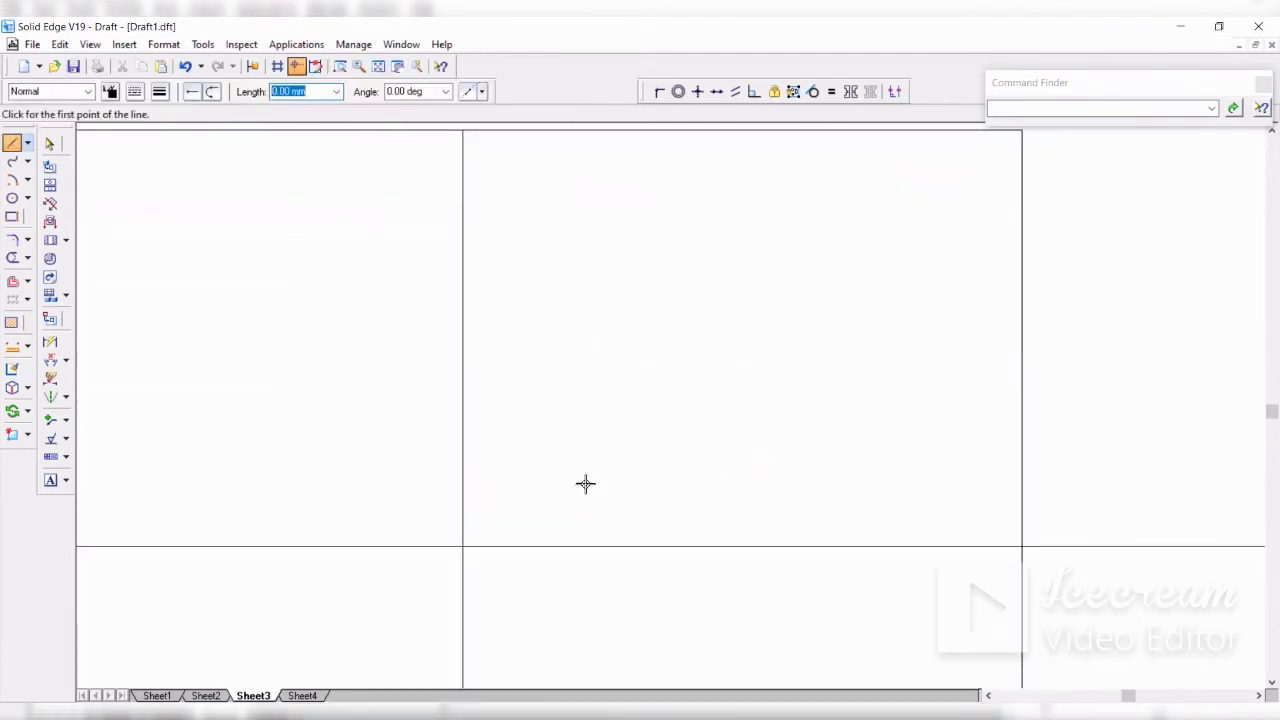
left_click(461, 545)
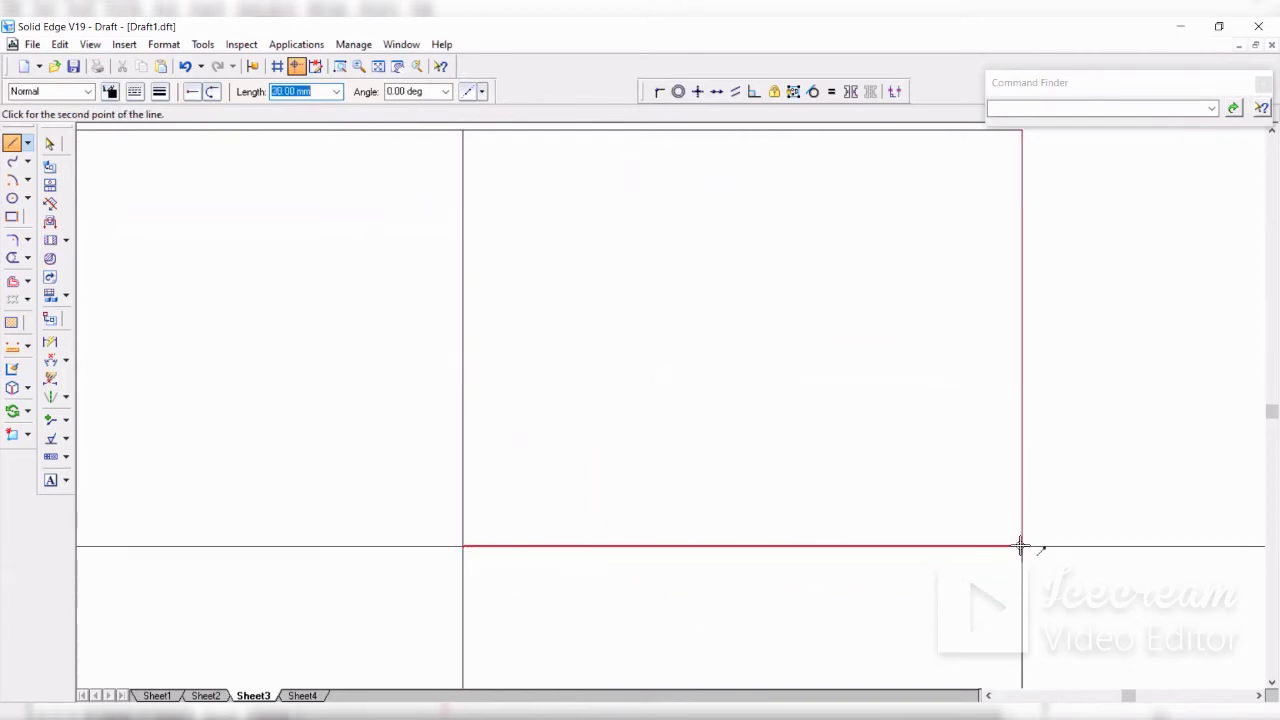
left_click(1021, 545)
right_click(769, 468)
left_click(378, 66)
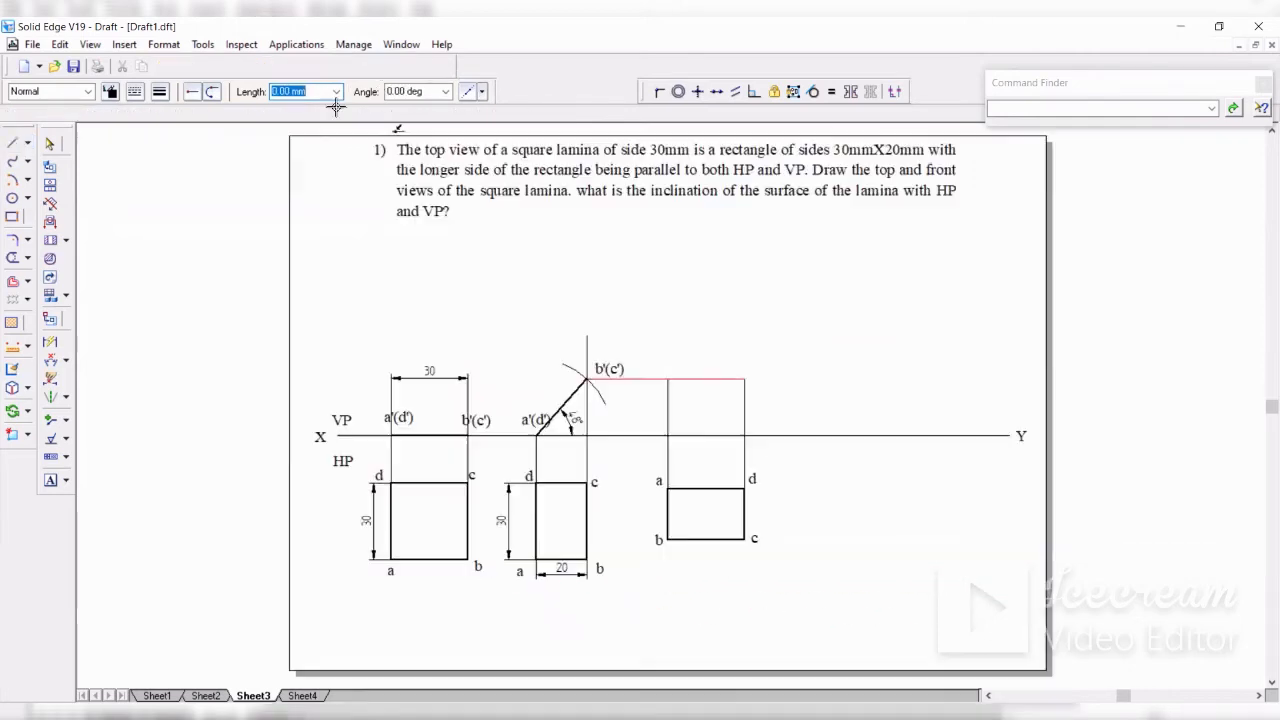
Step: Change the line style of the final front view's four sides to Visible
left_click(50, 143)
left_click(668, 404)
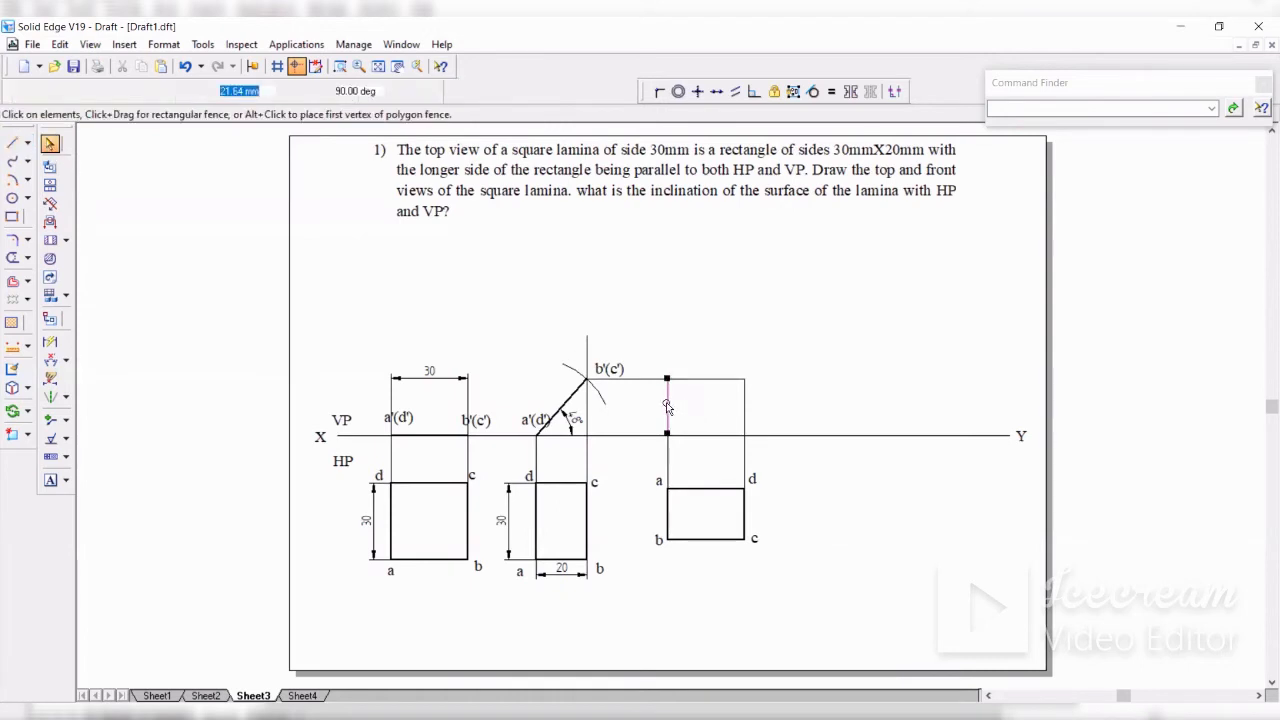
left_click(697, 380, "shift")
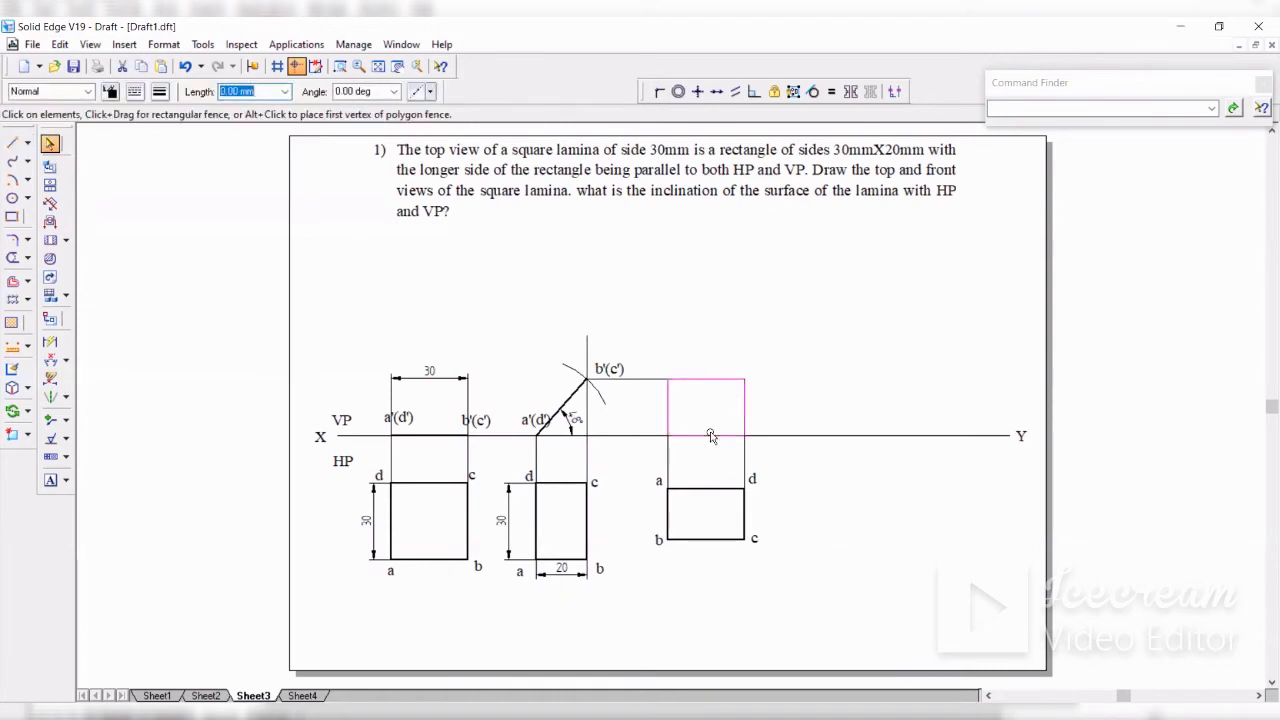
left_click(89, 91)
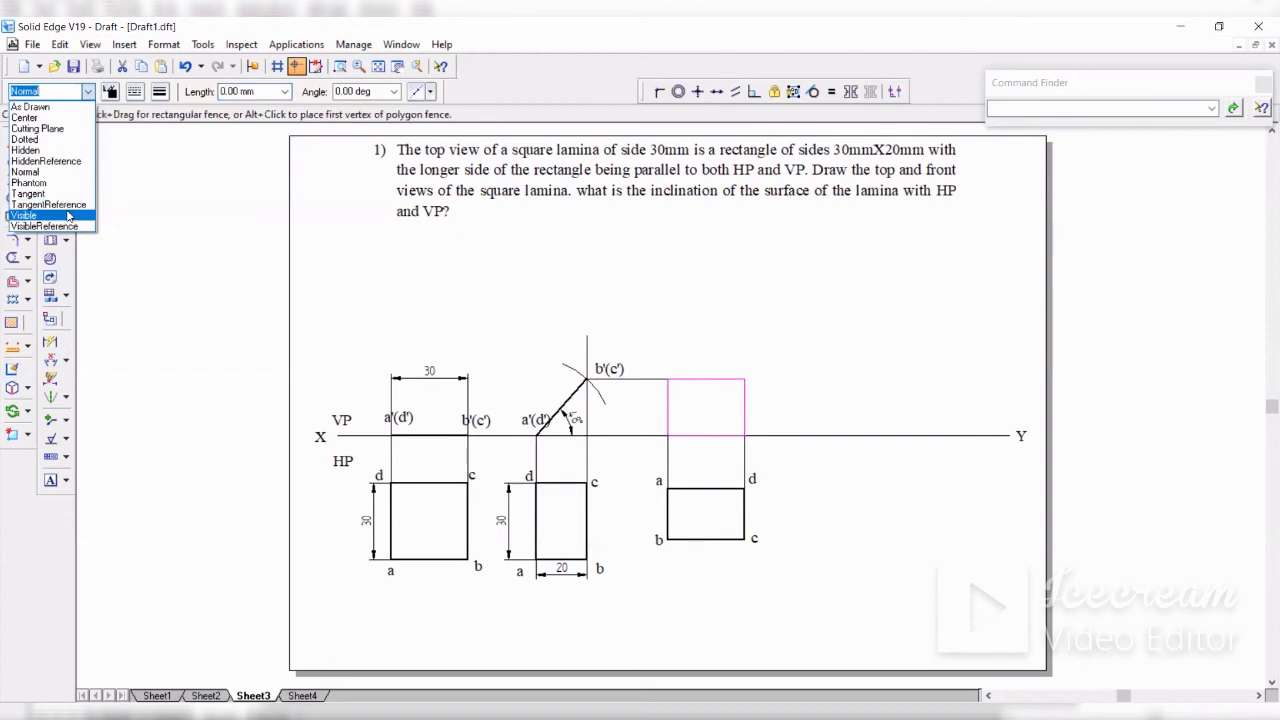
left_click(70, 214)
left_click(818, 316)
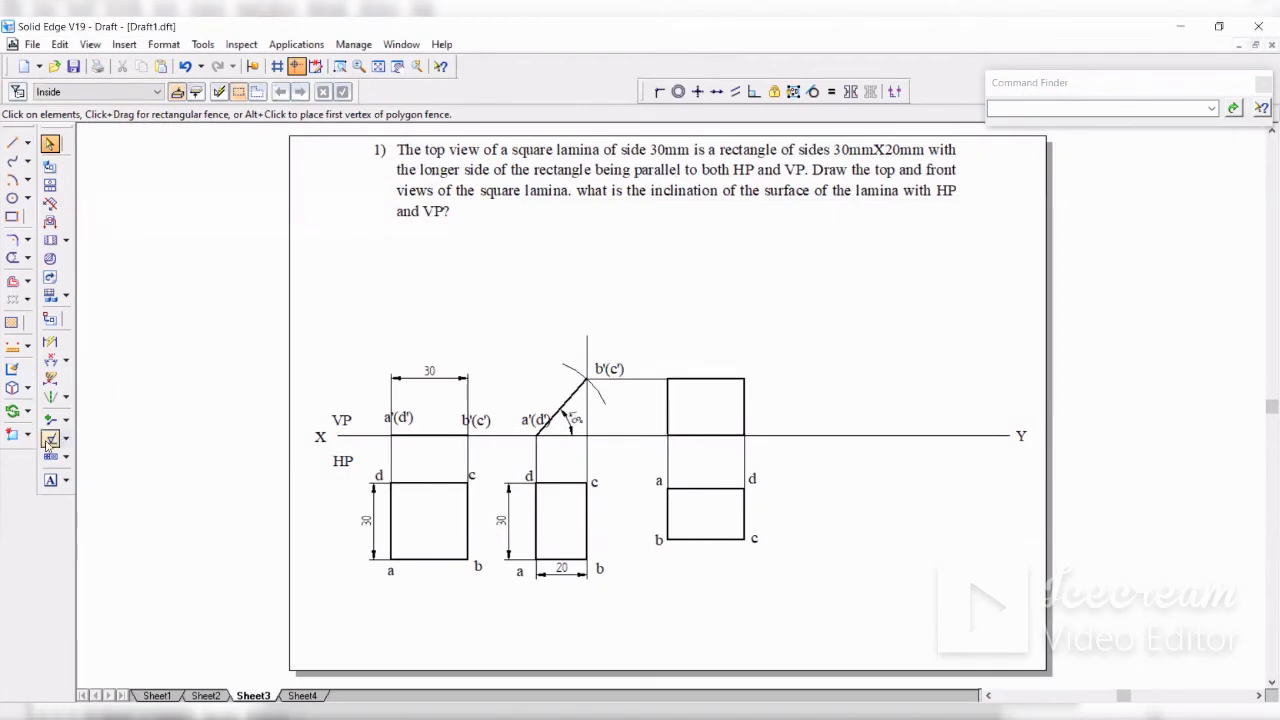
Step: Label the four corners of the final front view a', b', c' and d' with text
left_click(50, 480)
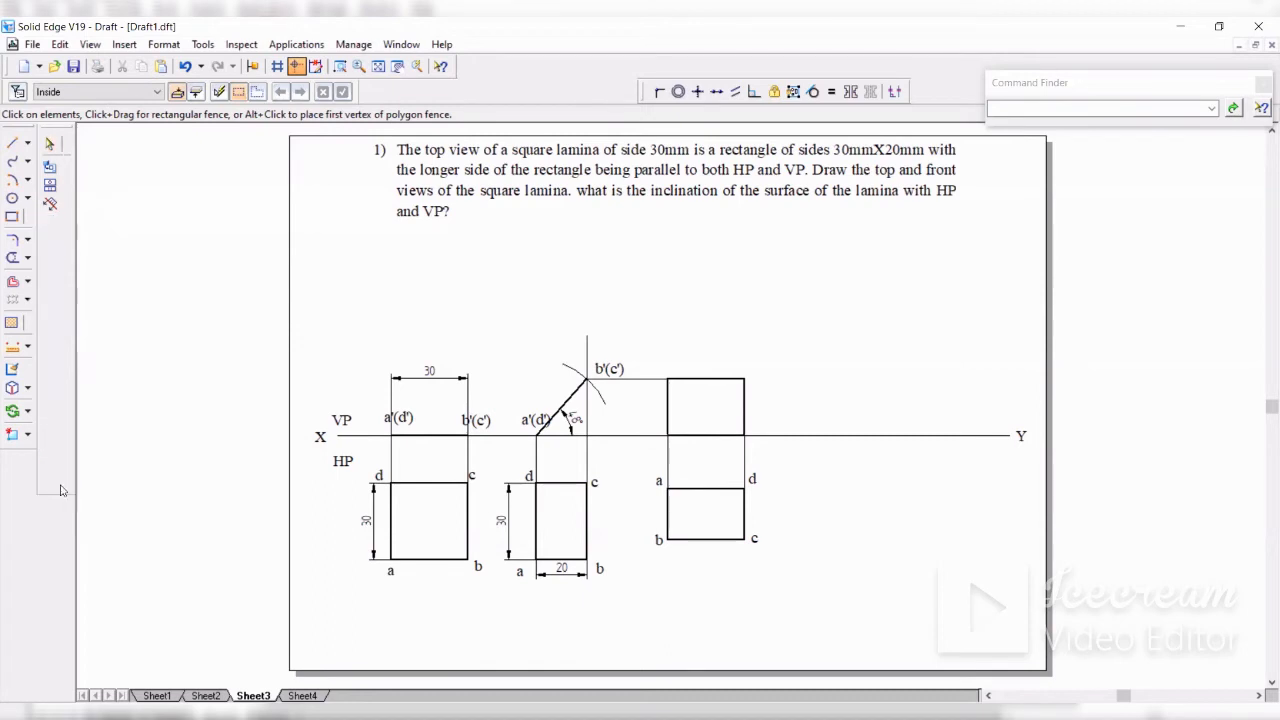
left_click(652, 413)
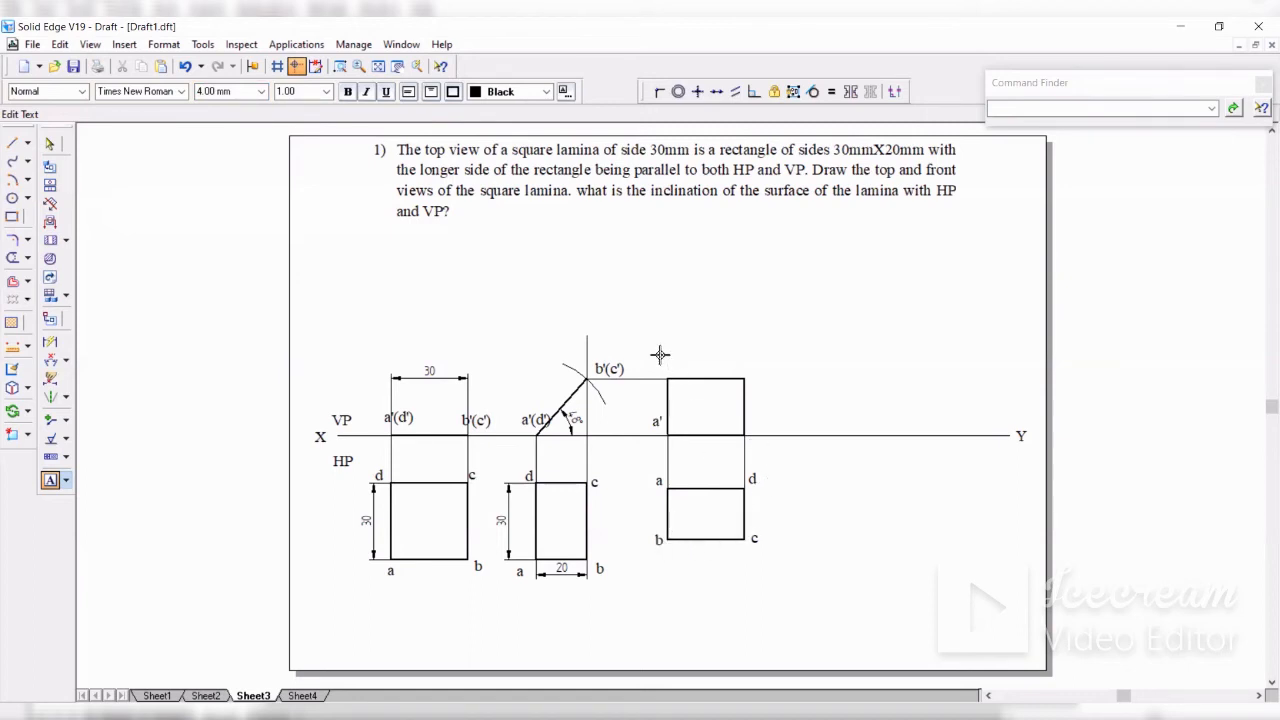
type("b'")
left_click(742, 360)
type("c'")
left_click(753, 421)
type("d'")
left_click(49, 143)
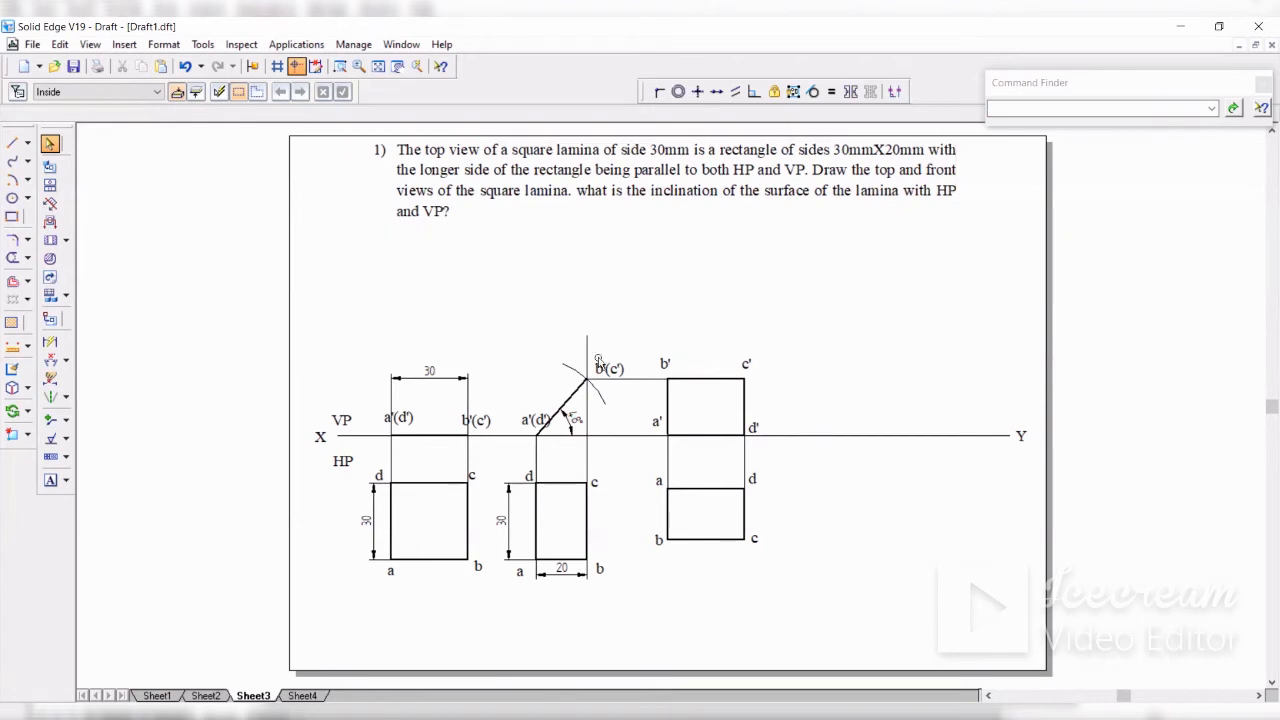
Step: Draw a vertical reference line about 143 mm long across XY beyond the final views and set its line style to Normal
left_click(12, 143)
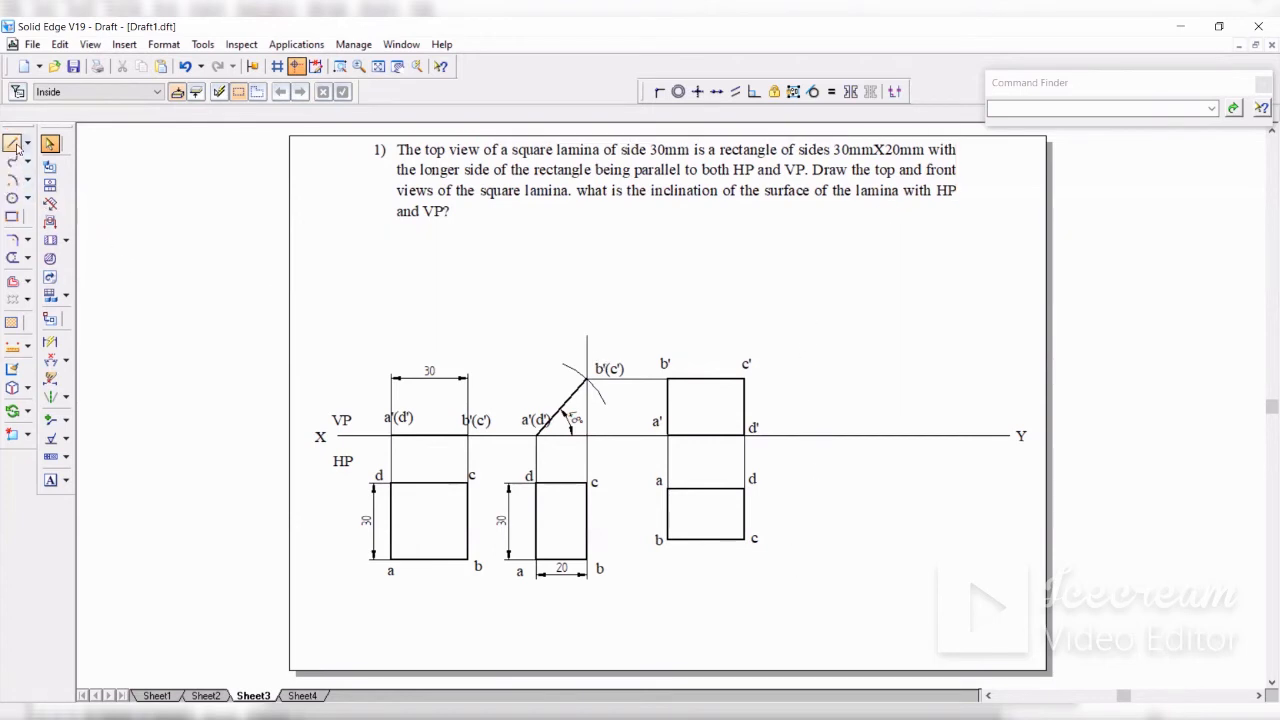
left_click(802, 266)
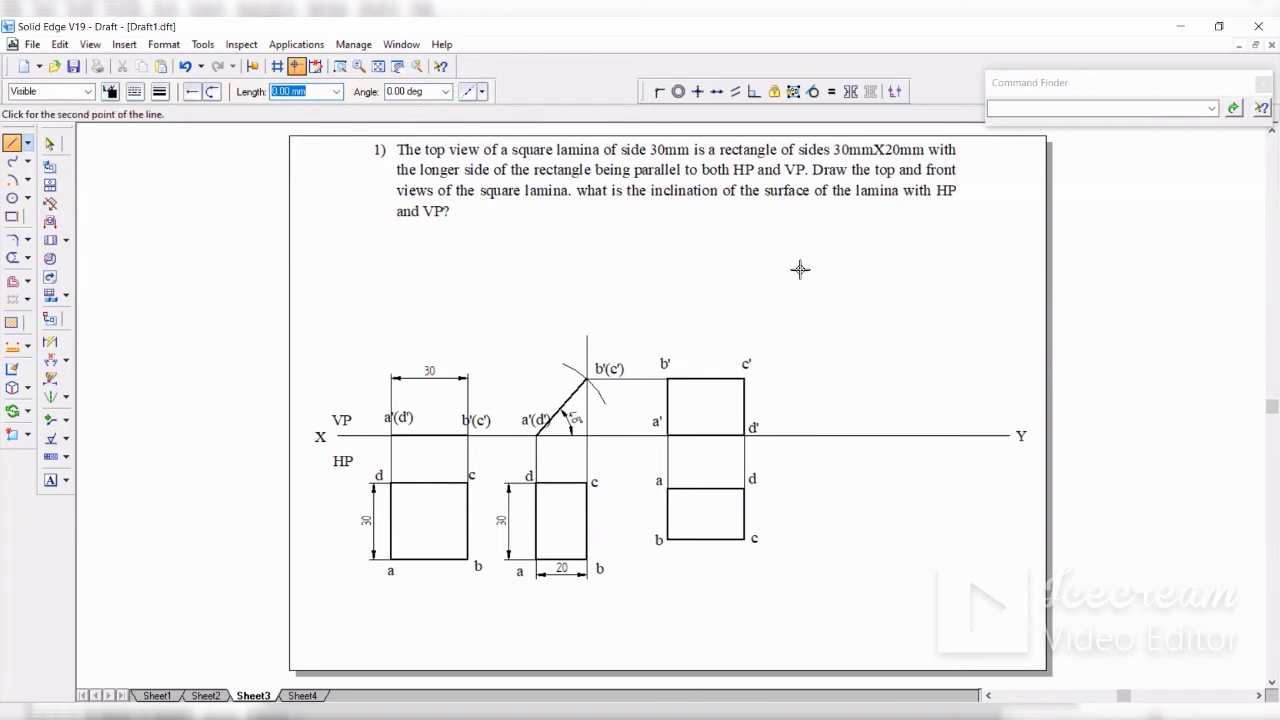
left_click(802, 630)
left_click(50, 143)
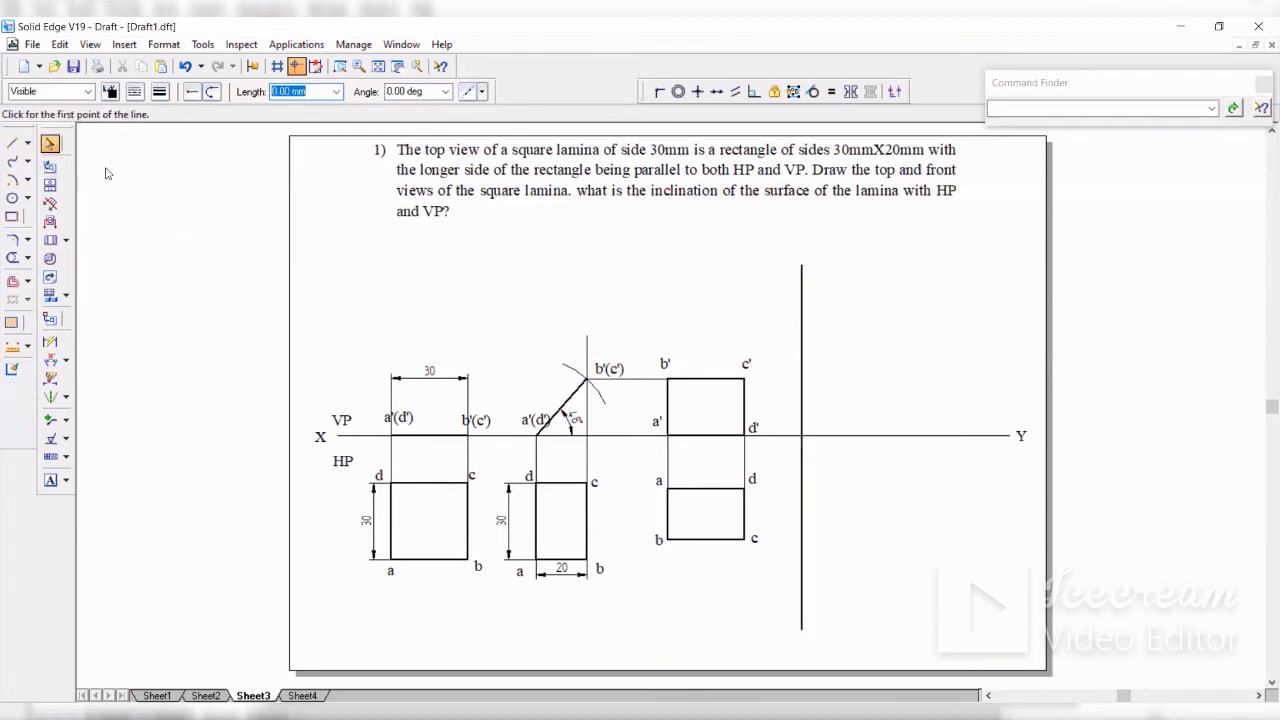
left_click(802, 325)
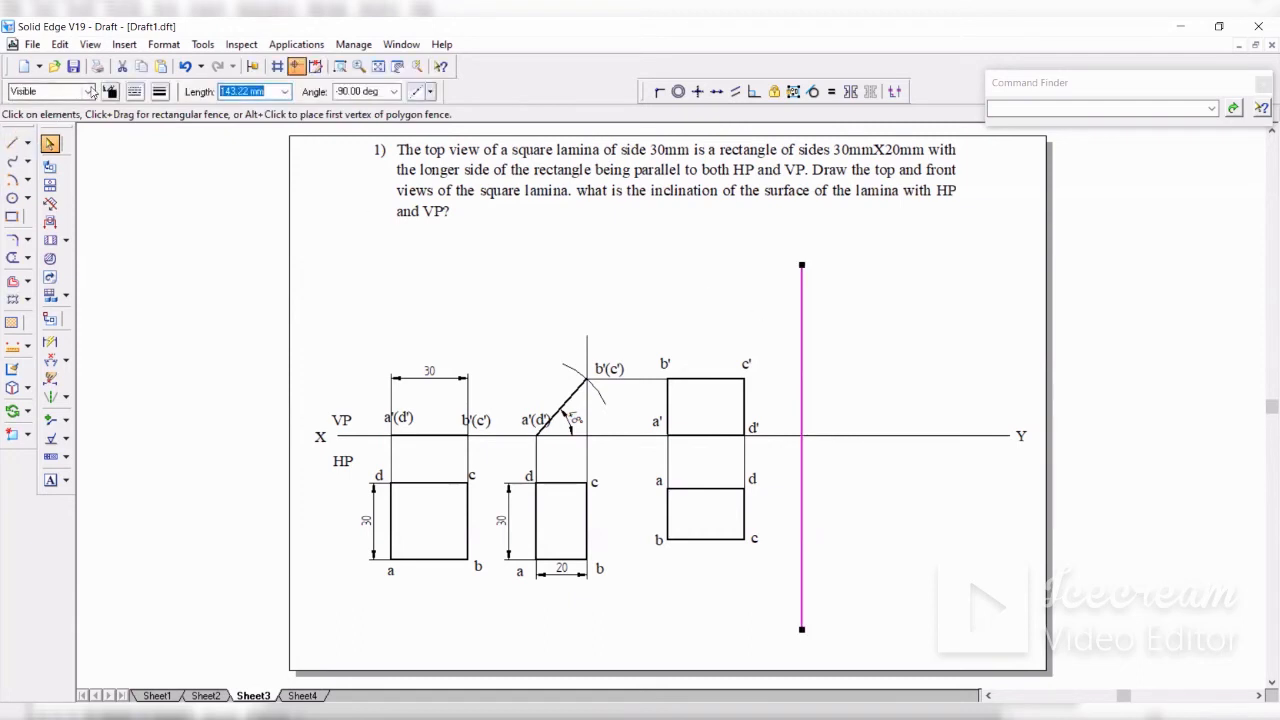
left_click(90, 91)
left_click(70, 171)
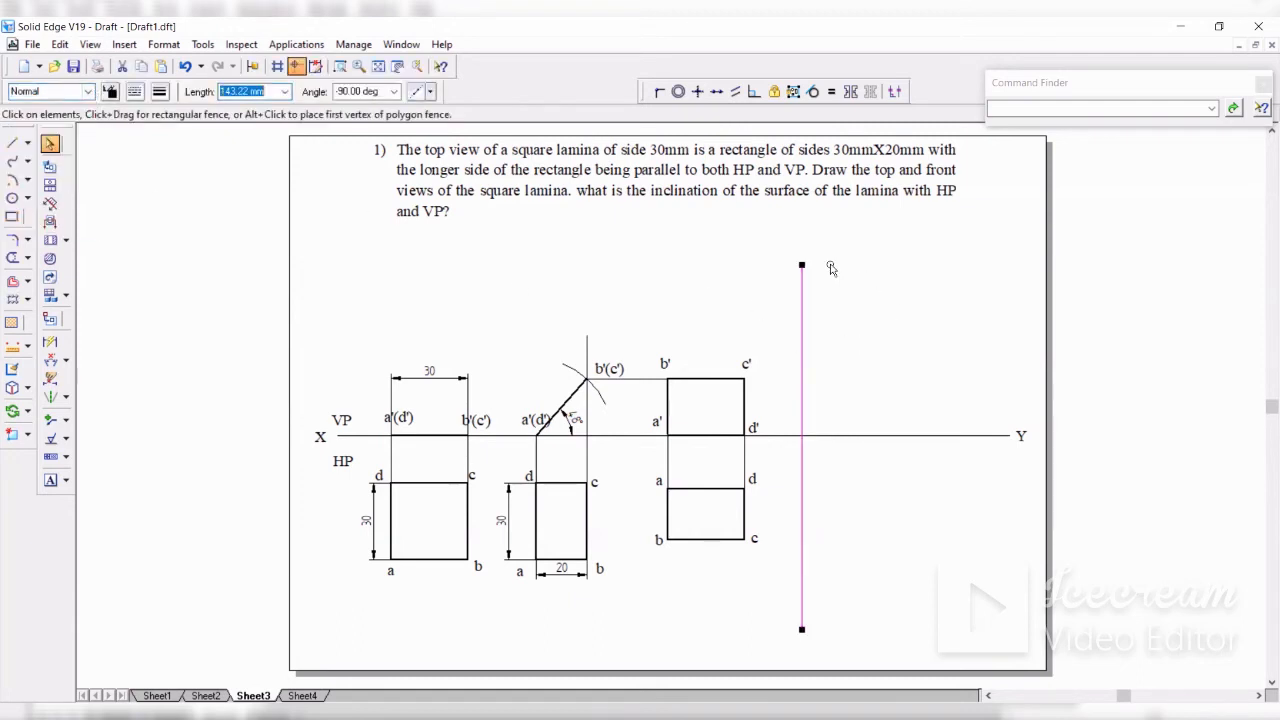
left_click(802, 248)
Step: Label the upper end of the vertical reference line X1 and its lower end Y1
left_click(50, 480)
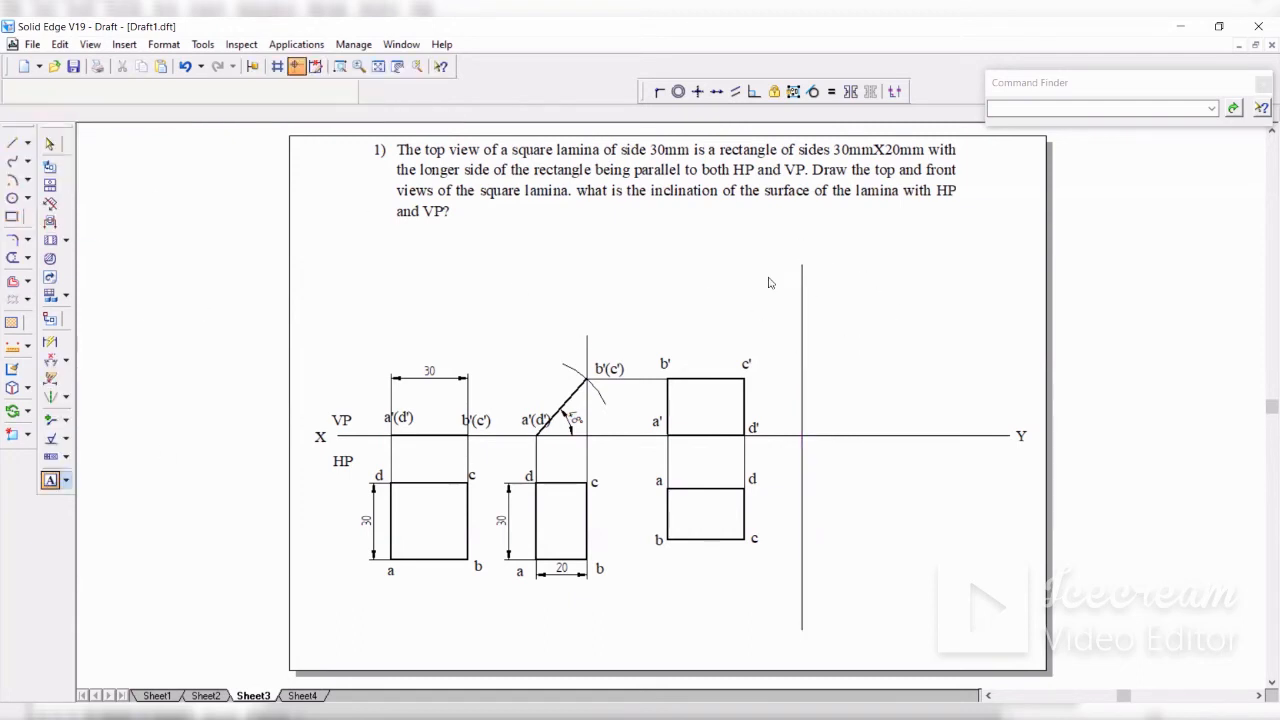
left_click(796, 237)
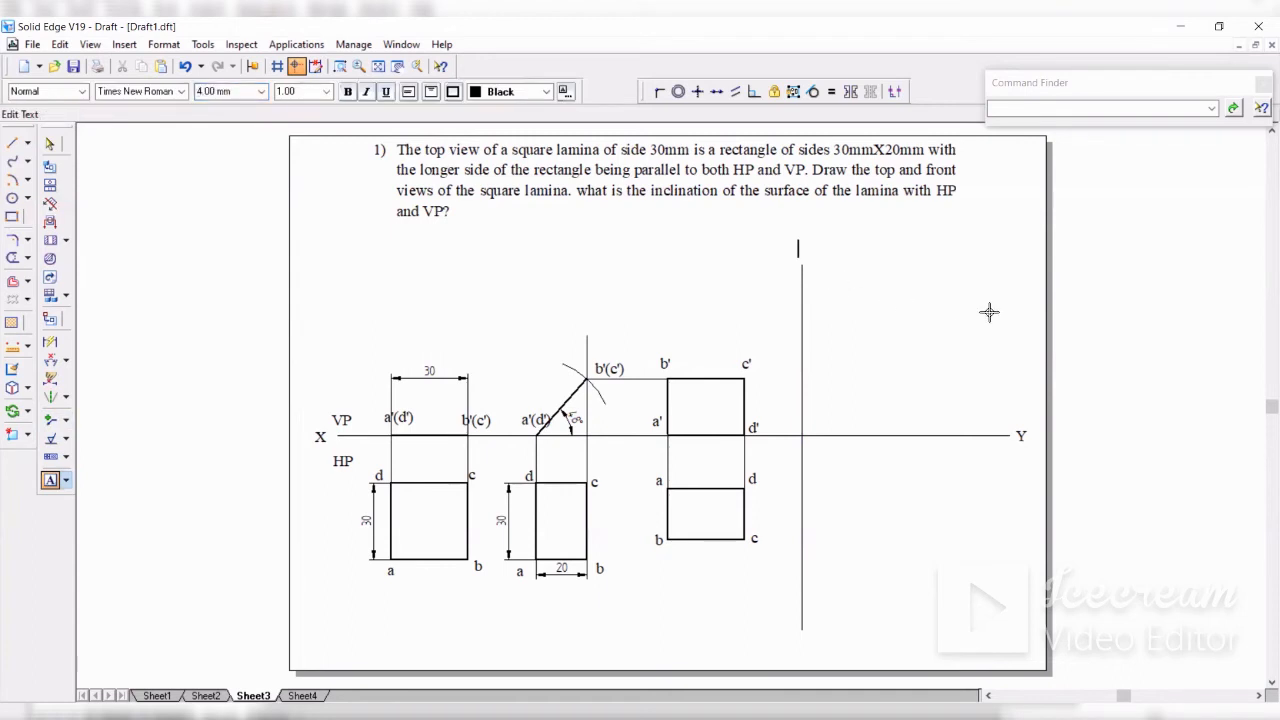
type("X1")
left_click(795, 643)
left_click(803, 645)
type("Y1")
left_click(50, 143)
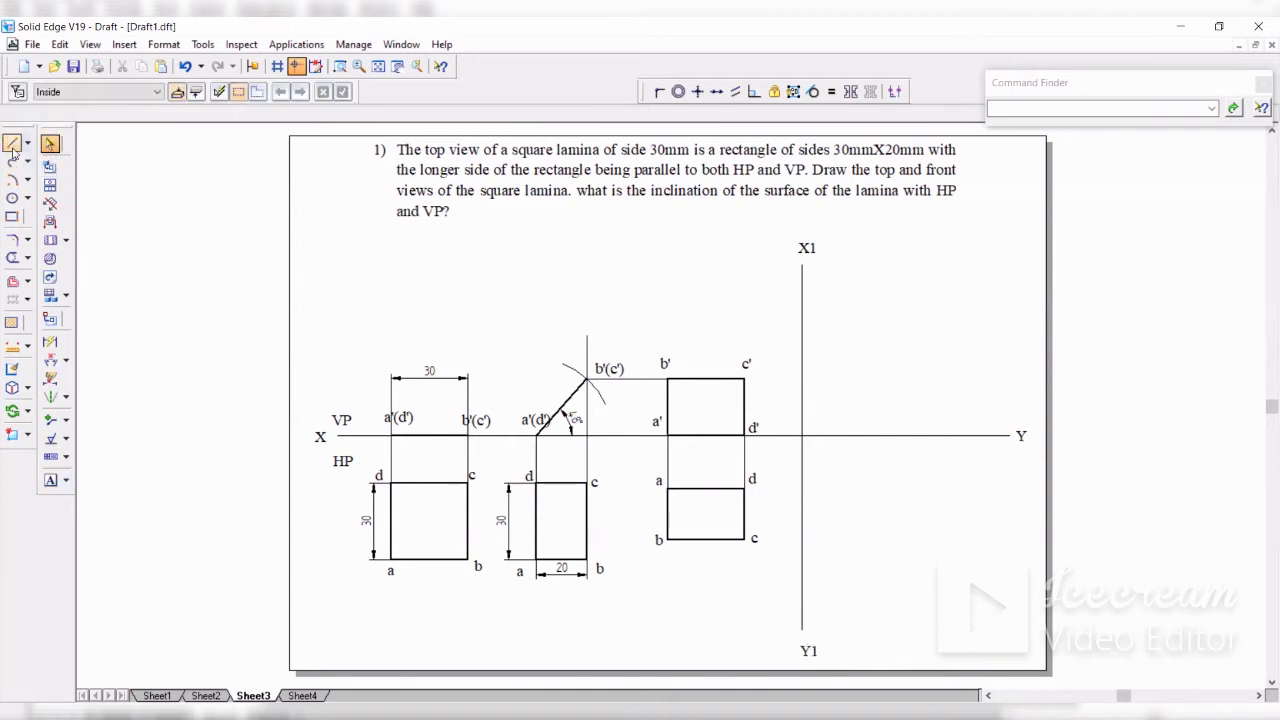
Step: Draw a line at -45° from the intersection of XY and X1Y1 down into the area below XY
left_click(12, 143)
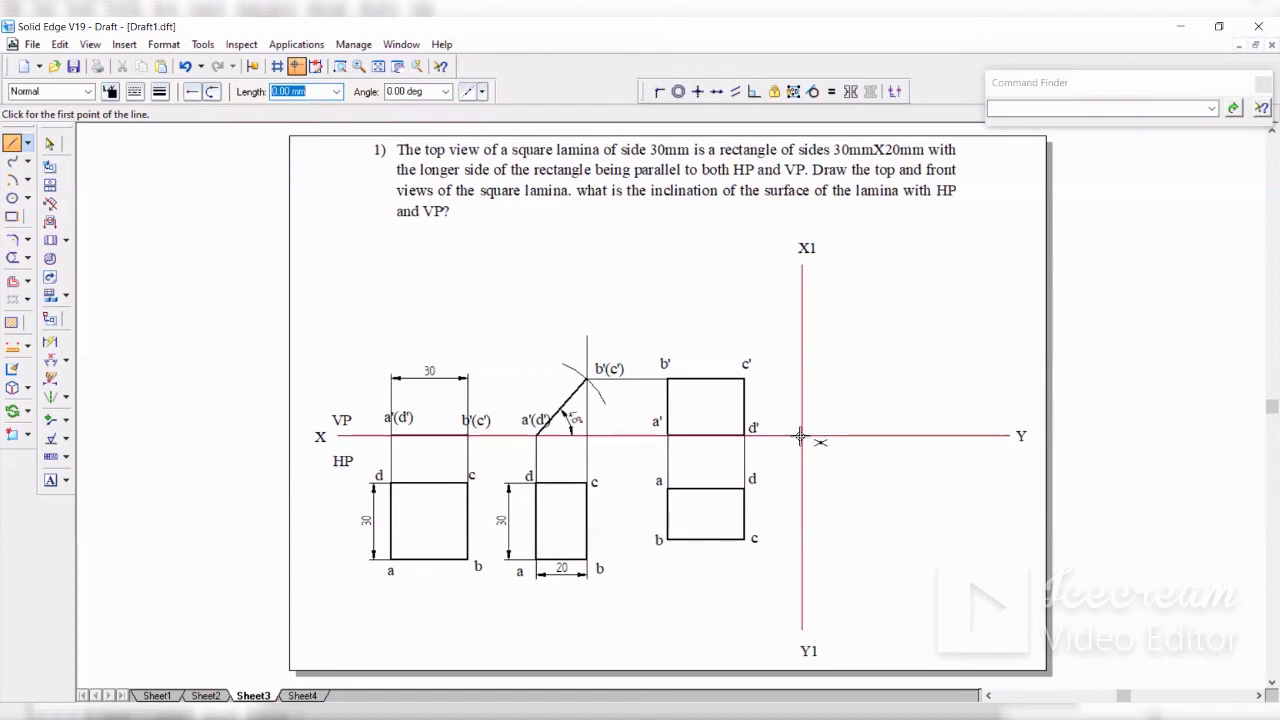
left_click(800, 436)
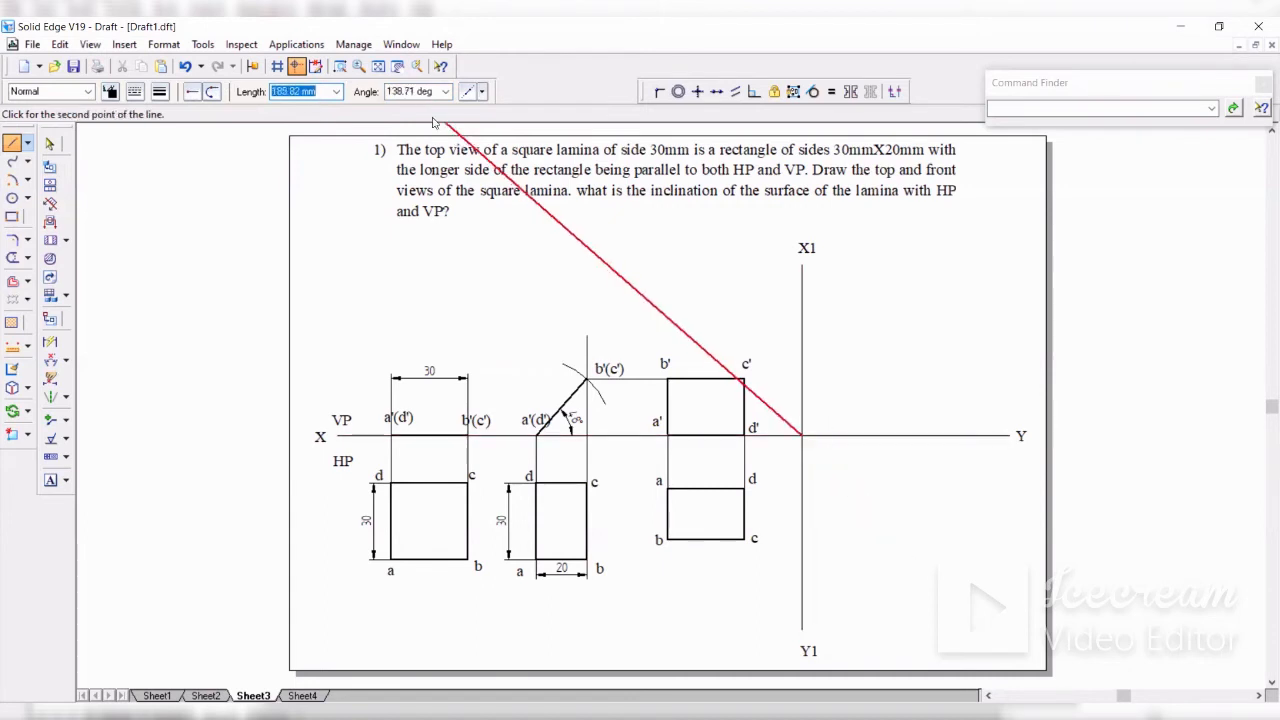
left_click(409, 94)
type("-")
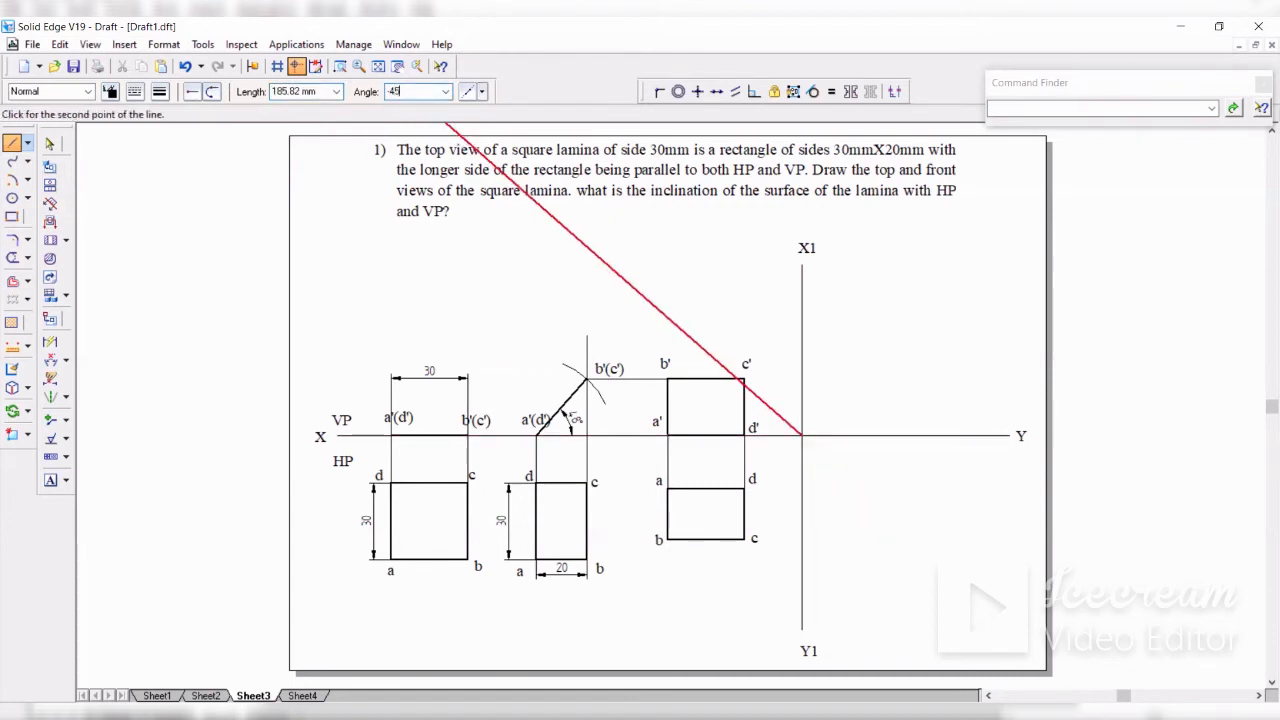
type("45")
key("Tab")
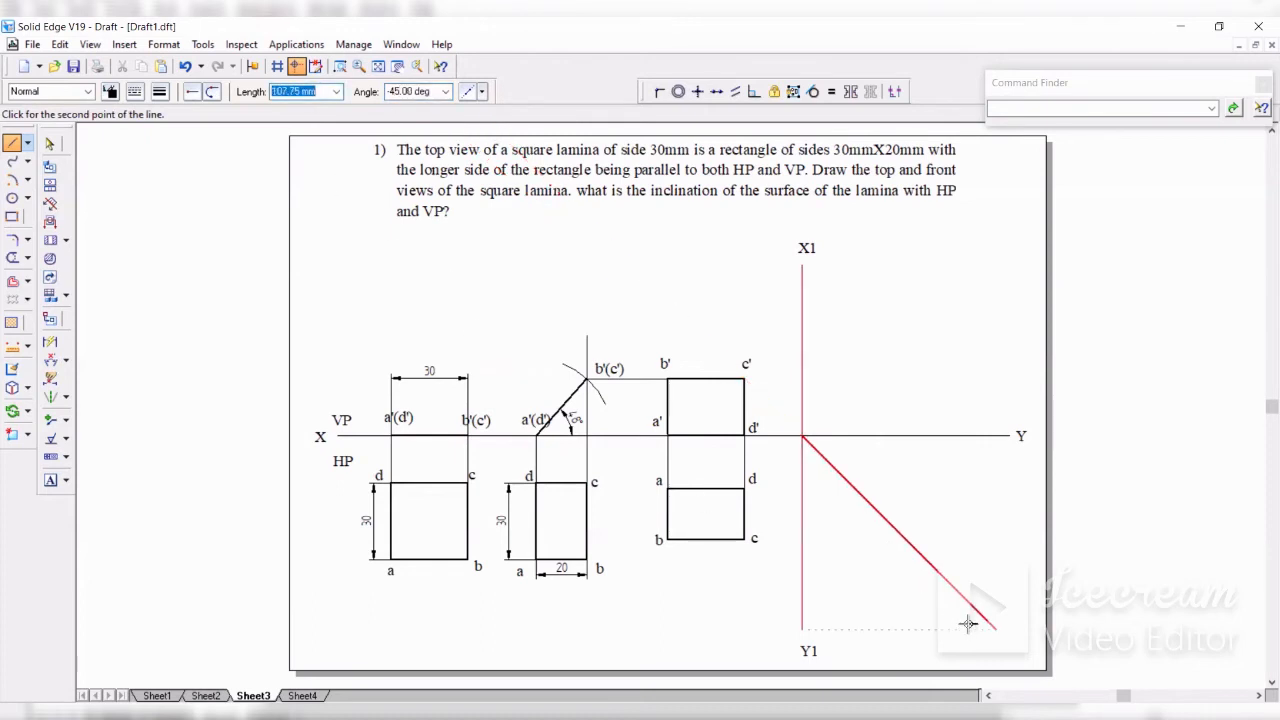
left_click(929, 594)
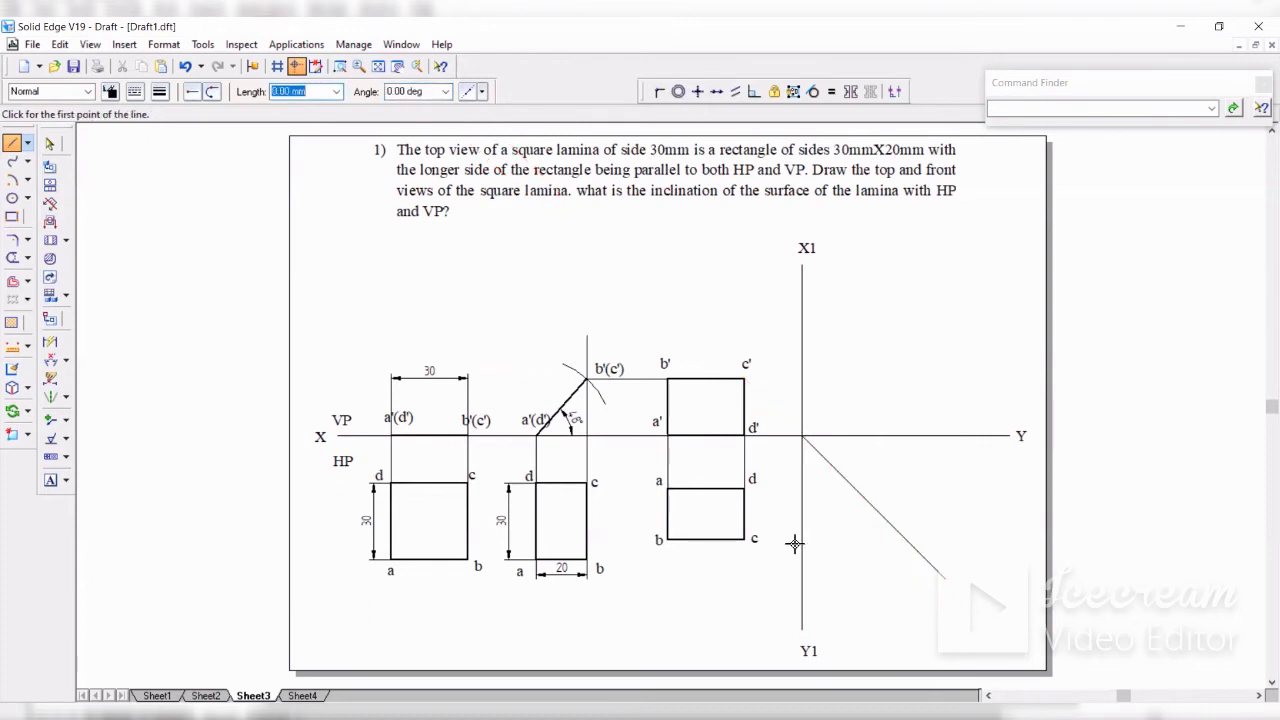
Step: Draw horizontal projectors from corners d and c of the final top view to the 45° line
left_click(16, 141)
left_click(746, 489)
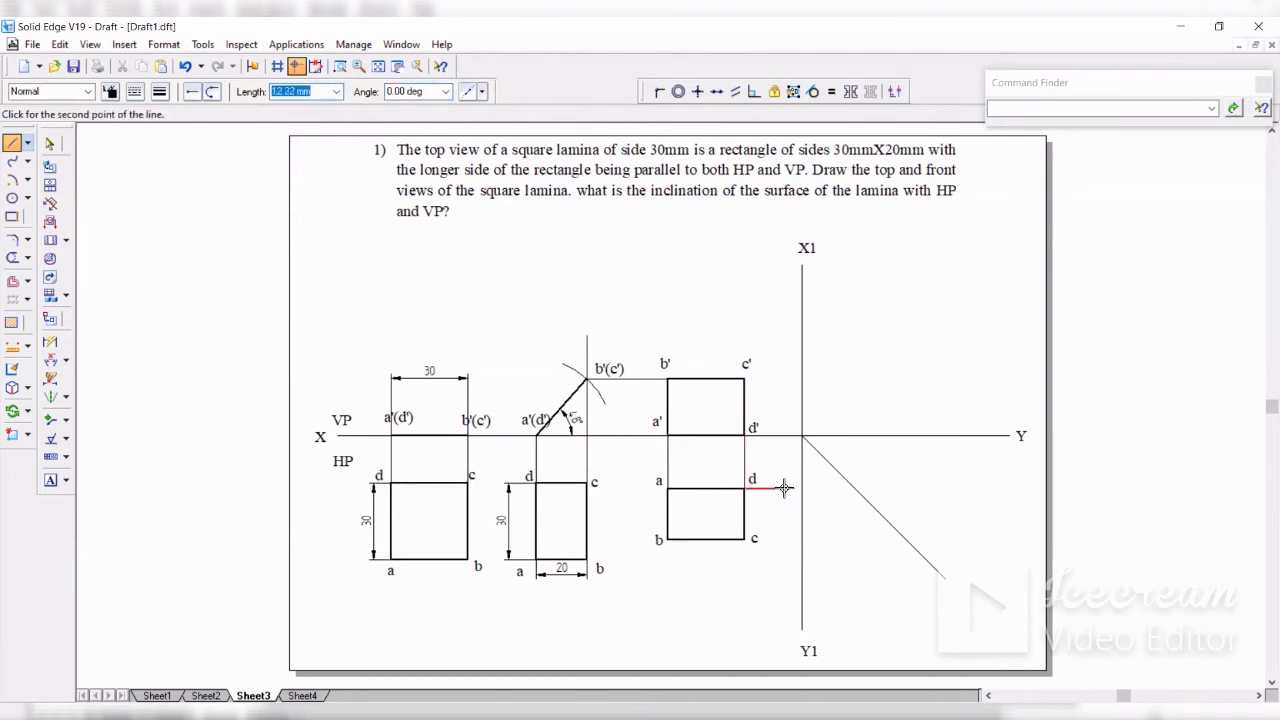
left_click(855, 488)
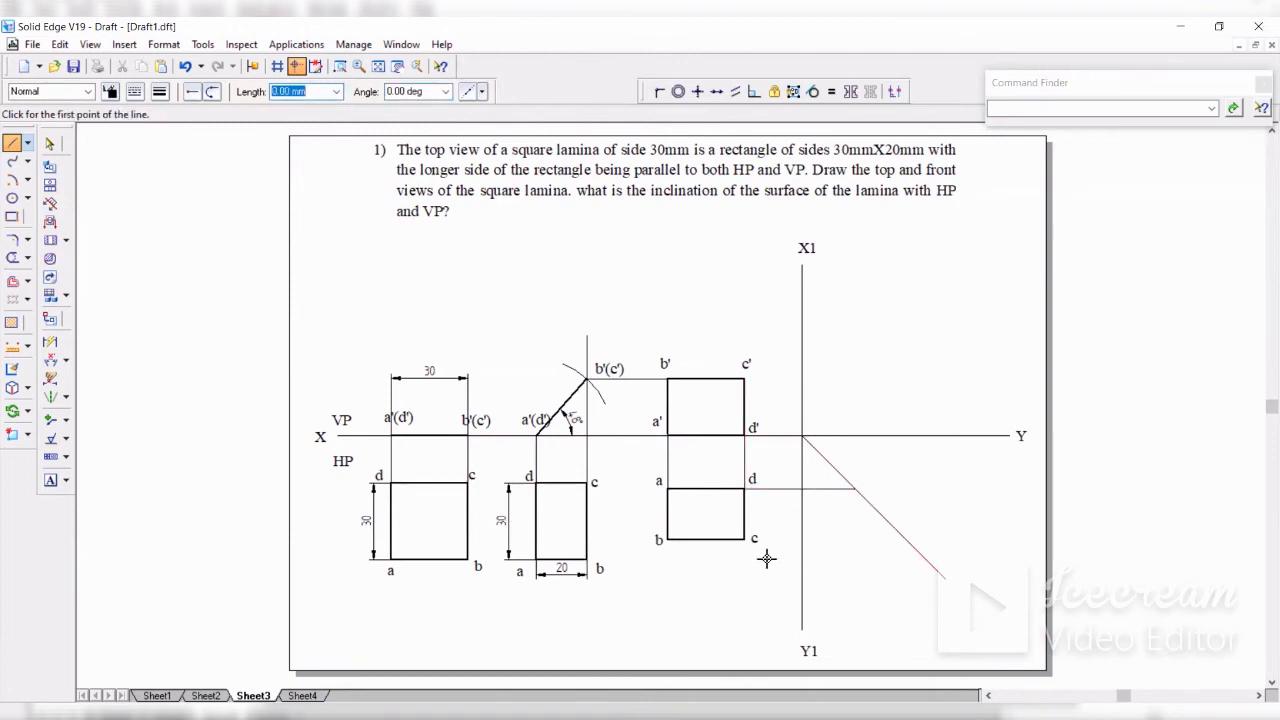
left_click(744, 539)
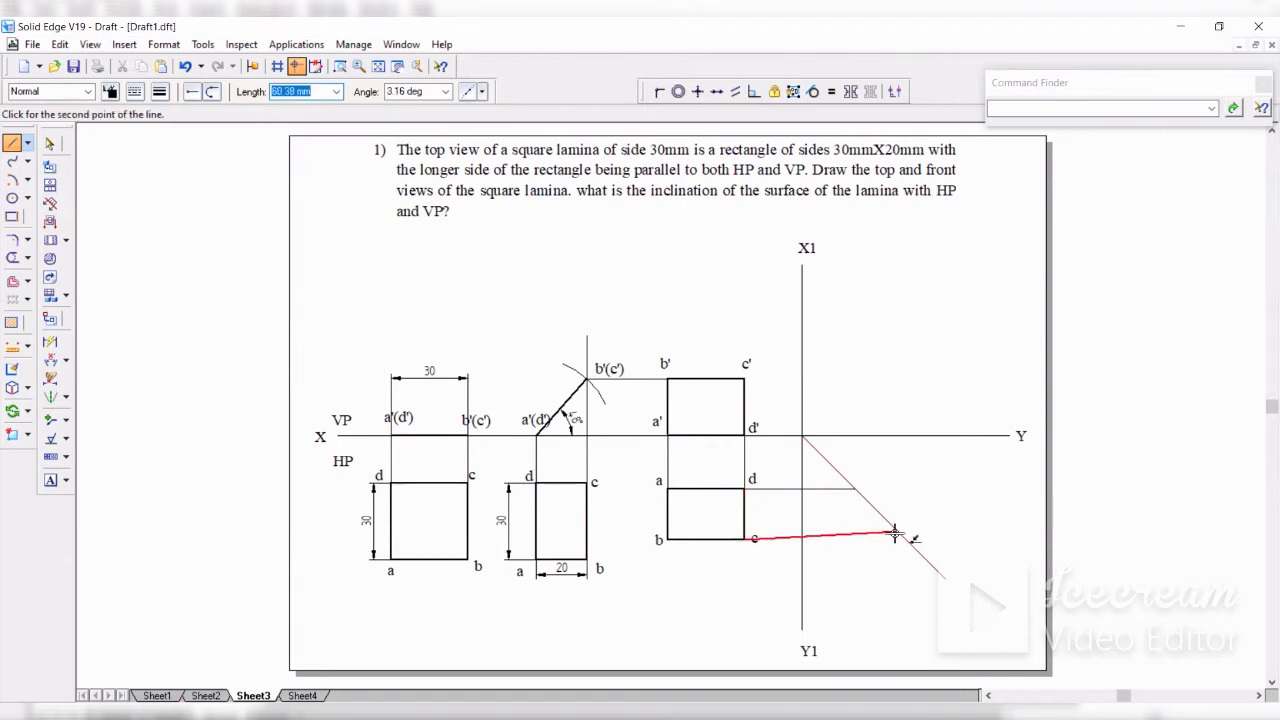
left_click(903, 539)
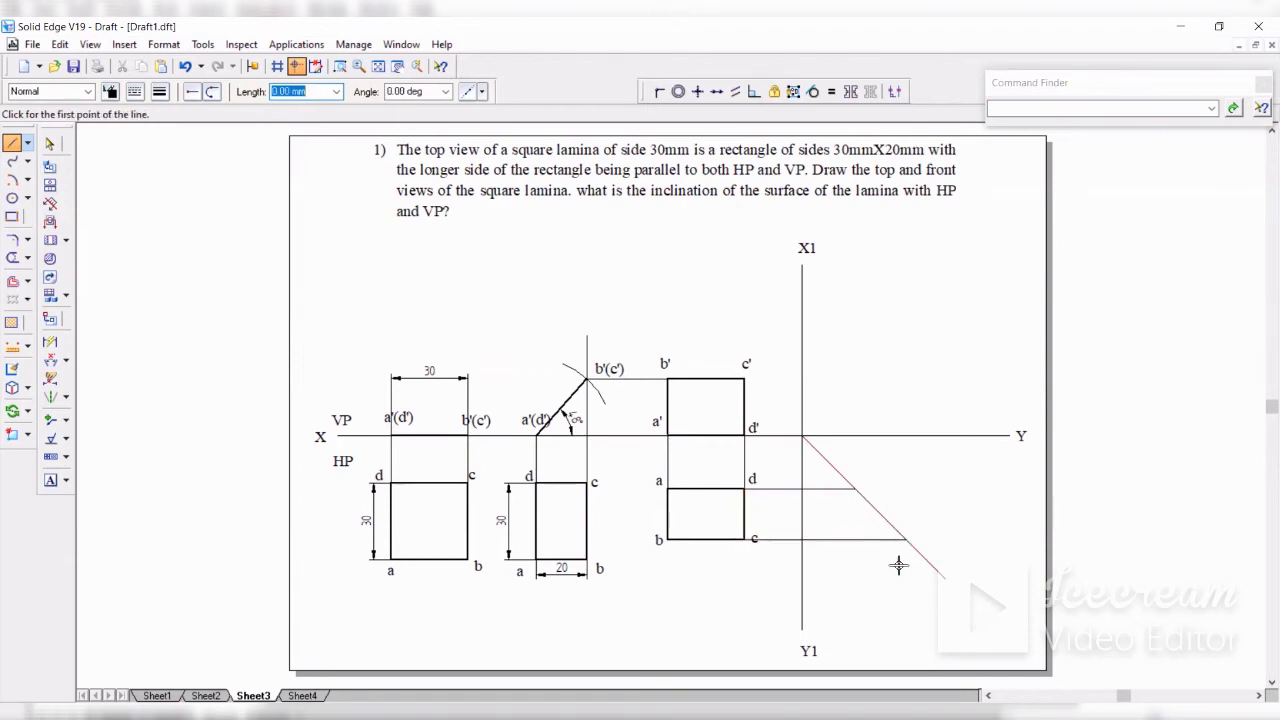
Step: Draw vertical projectors upward from the two points on the 45° line to above the b'c' level
left_click(853, 488)
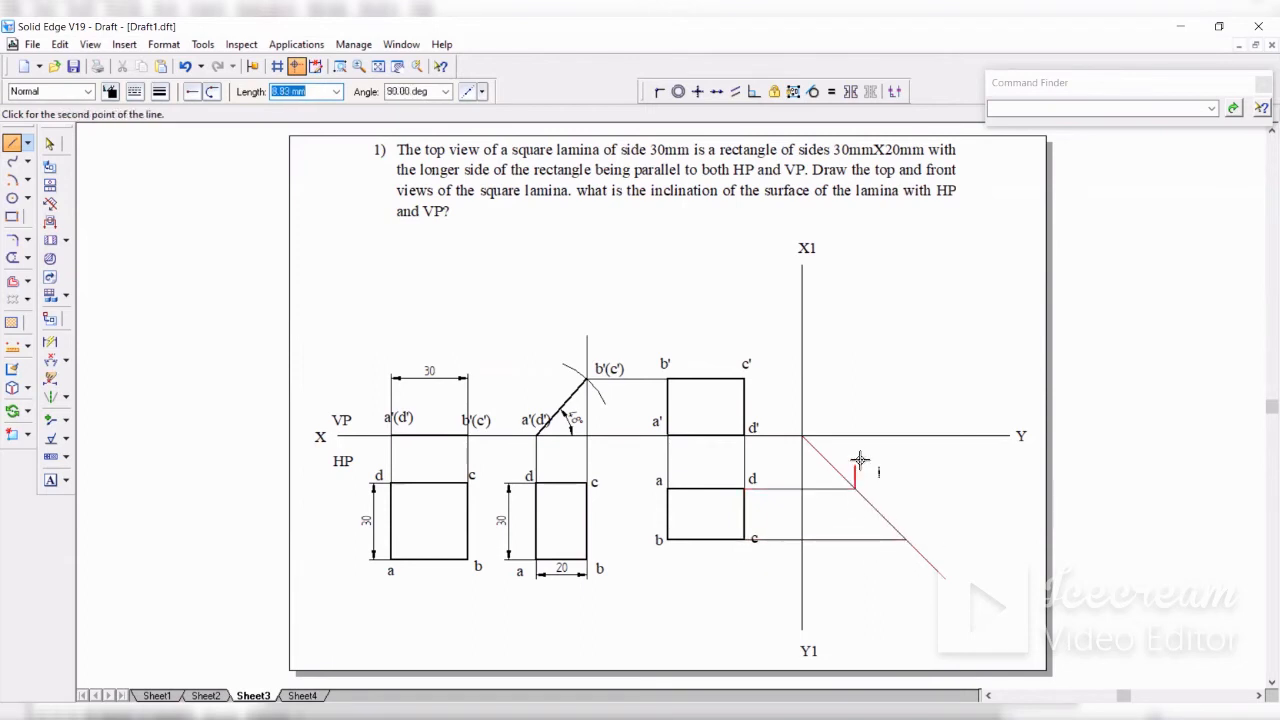
left_click(855, 318)
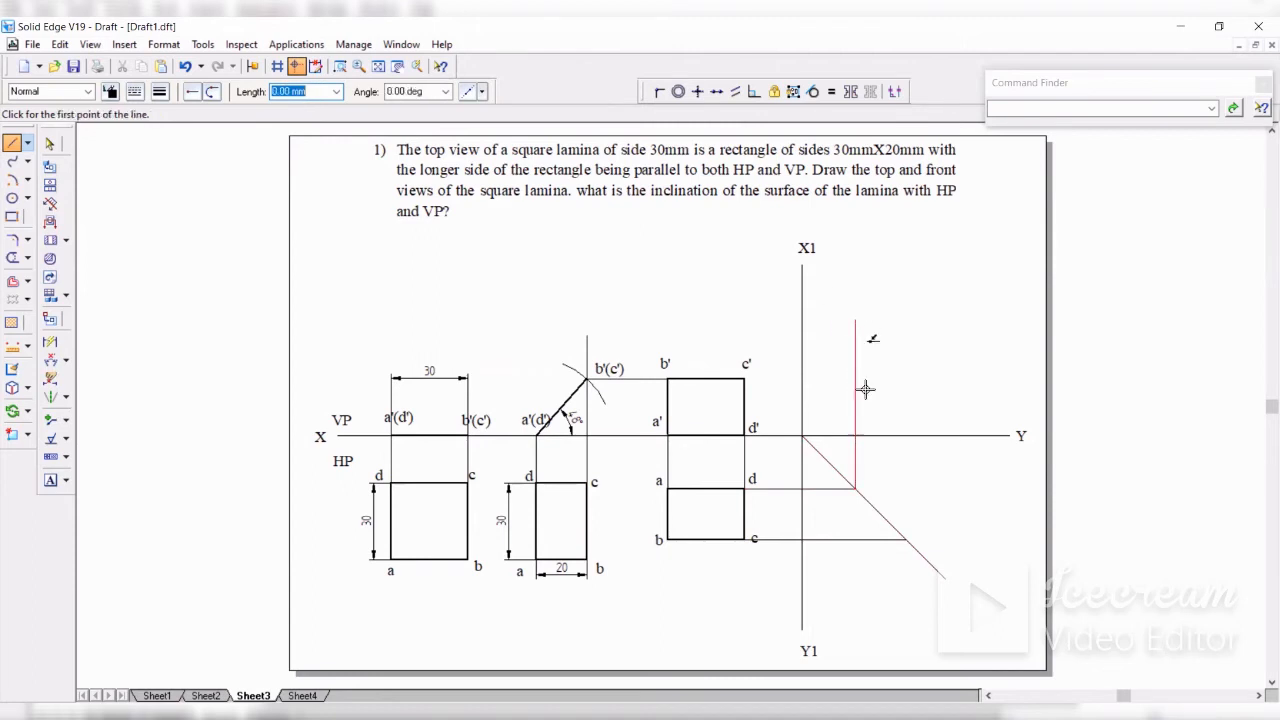
left_click(903, 539)
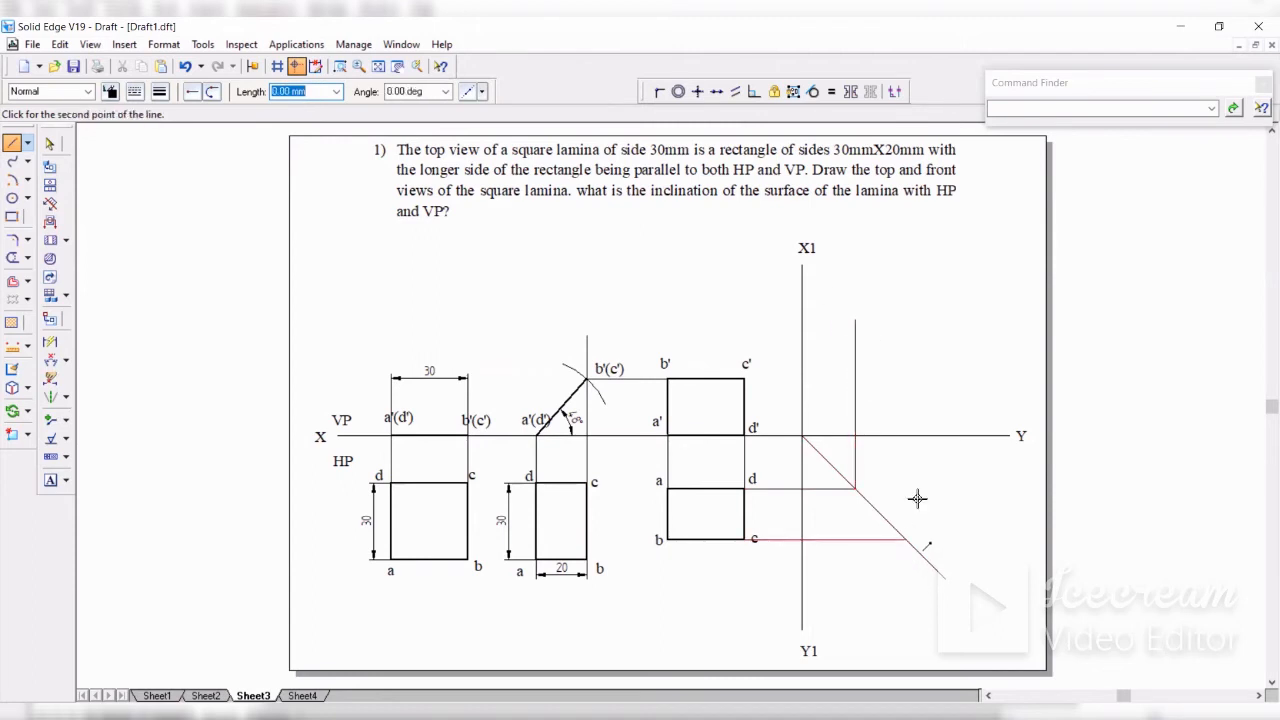
left_click(906, 320)
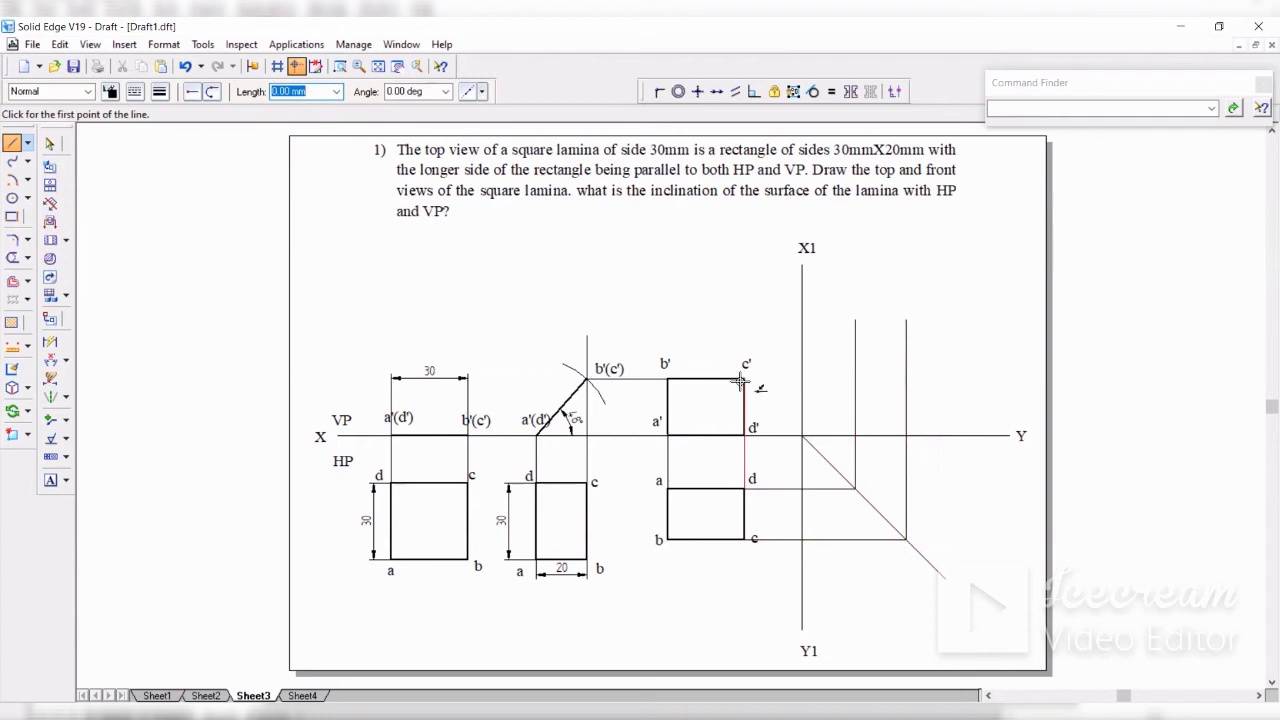
Step: Draw a horizontal projector from c' across both vertical projectors and trim the ends extending past their intersections
left_click(745, 378)
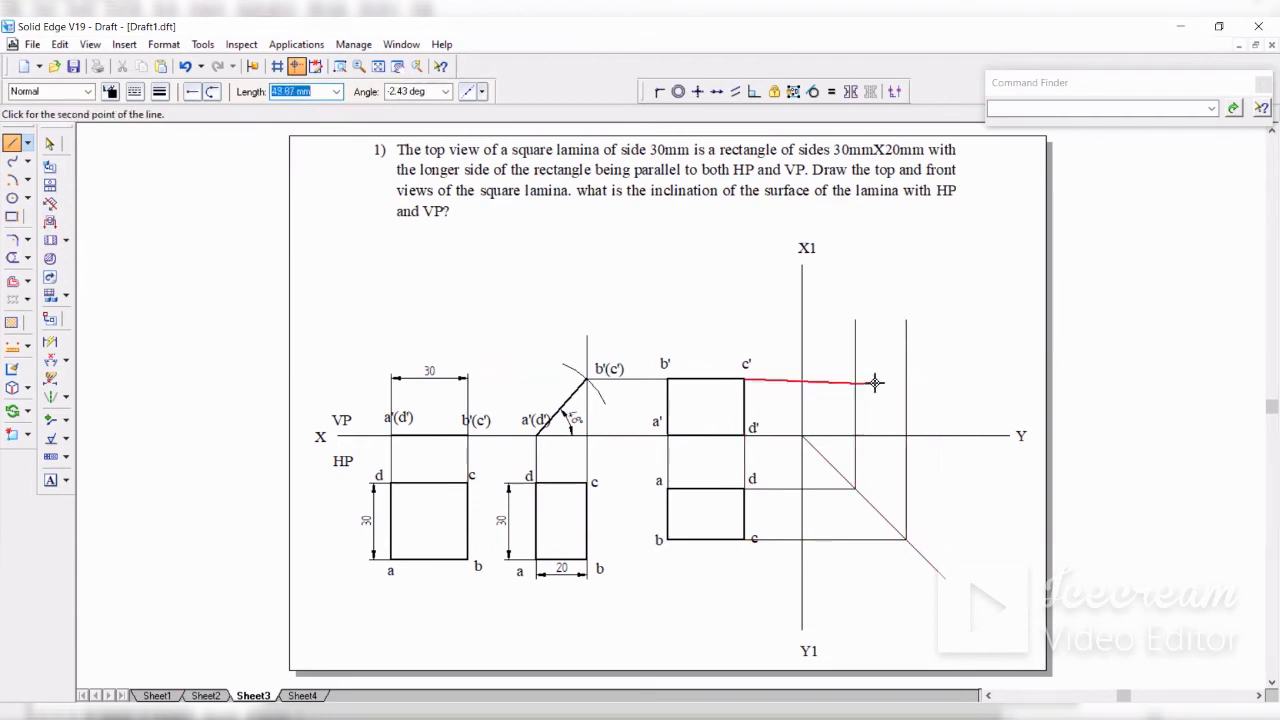
left_click(911, 379)
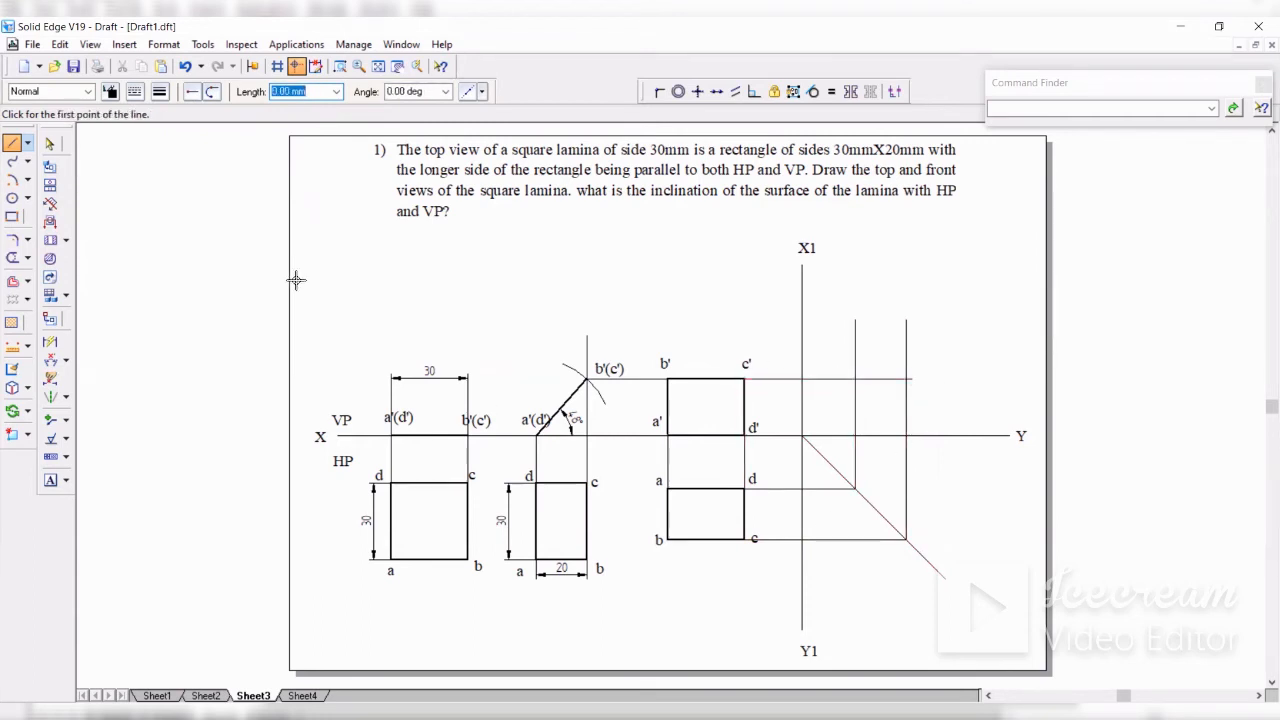
left_click(12, 257)
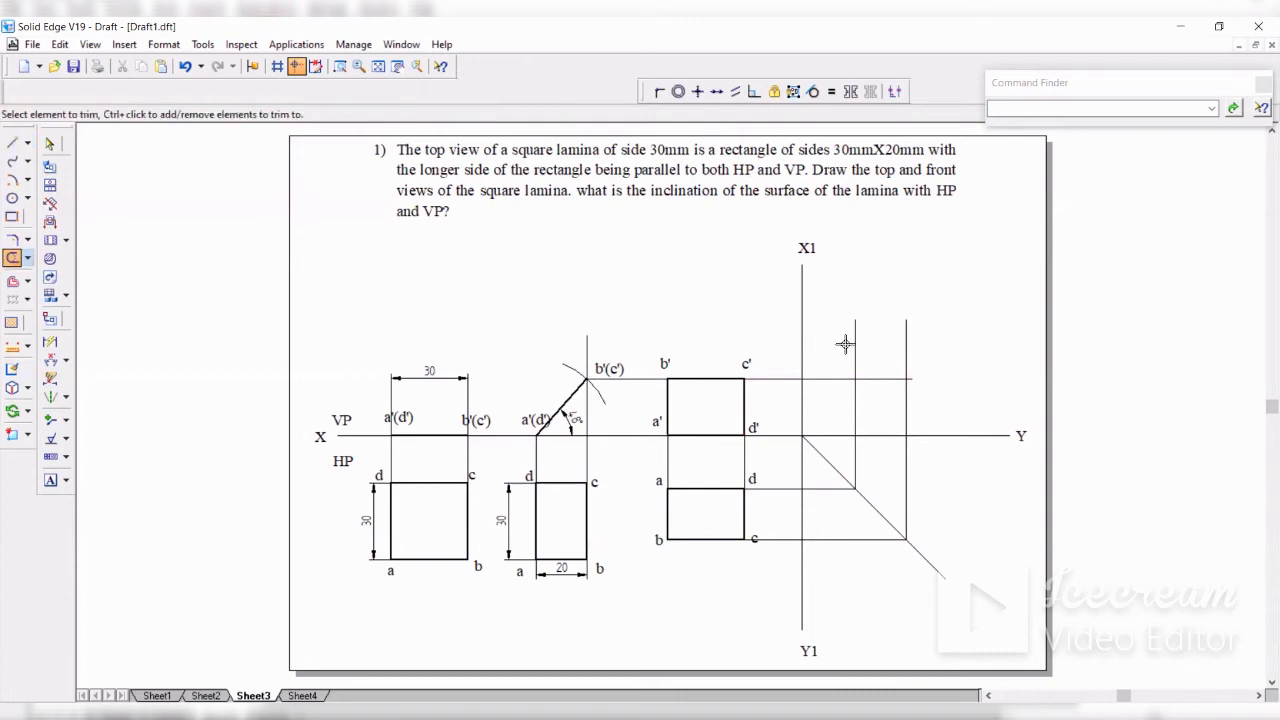
left_click_drag(845, 344, 904, 340)
left_click(49, 143)
Step: Draw the side view's inclined line, about 30 mm long, from the inner projector on XY to the outer projector's top end
left_click(12, 142)
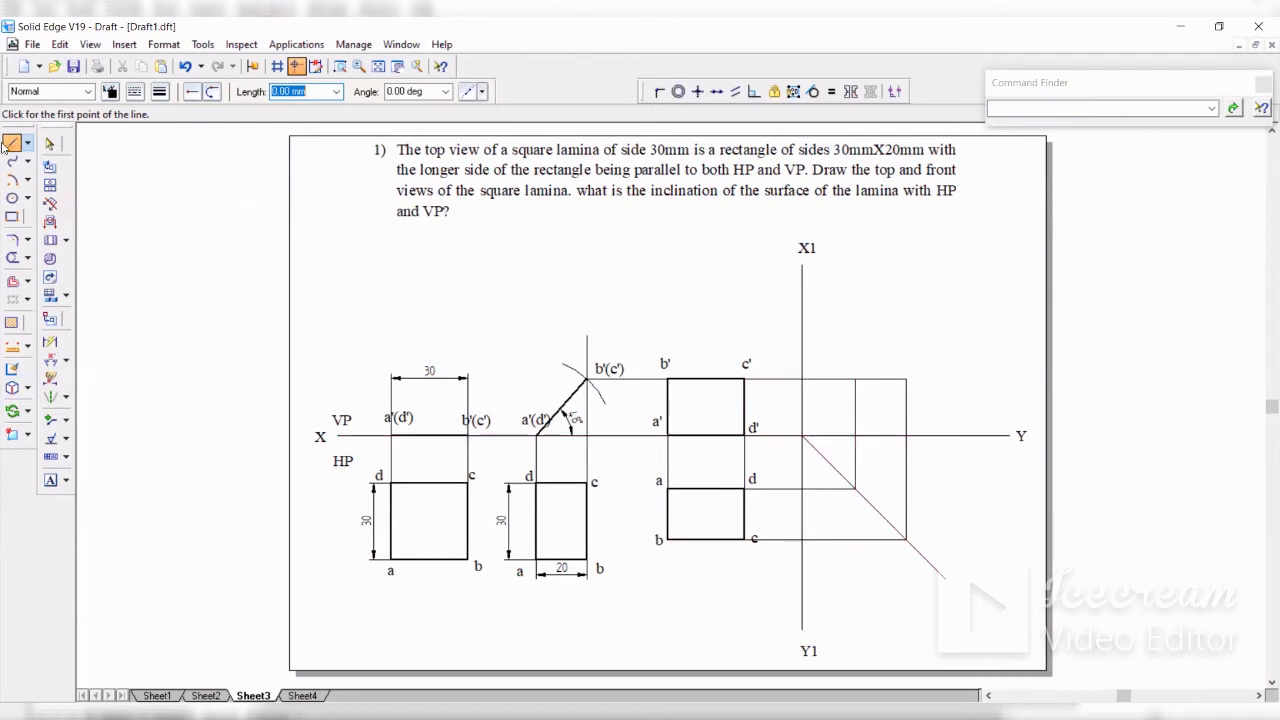
left_click(8, 144)
left_click(340, 66)
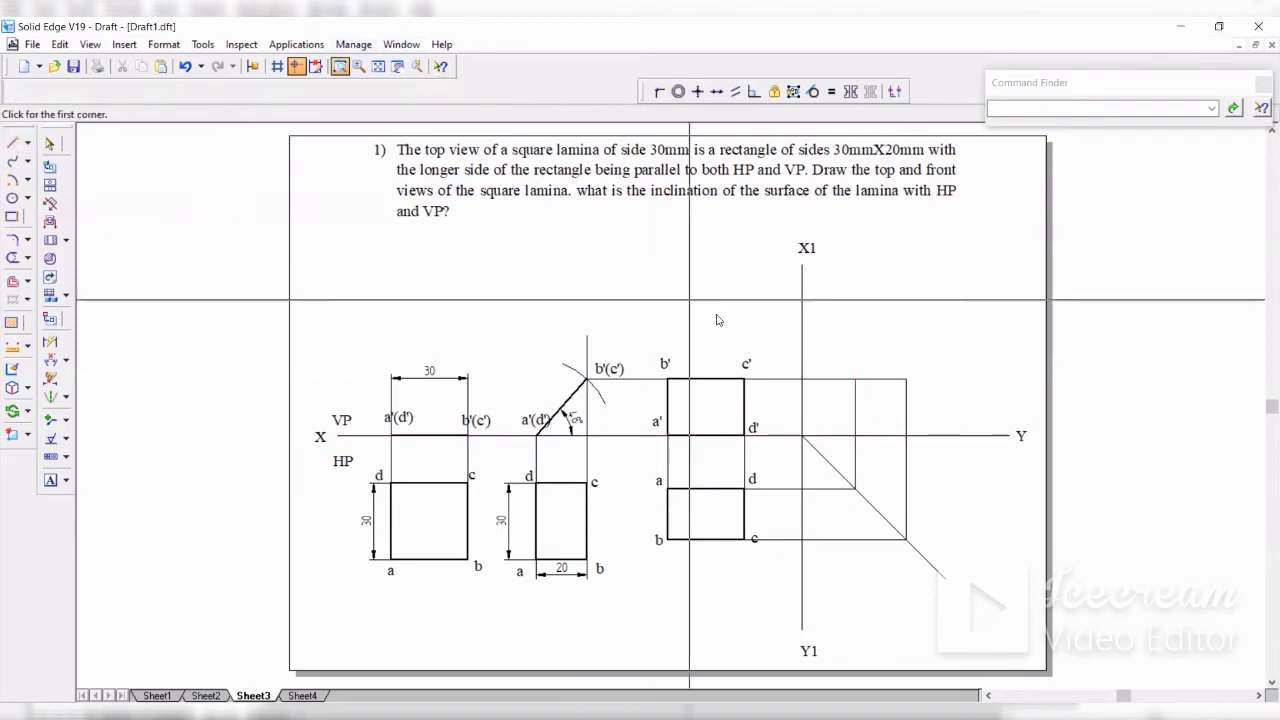
left_click(828, 372)
left_click(918, 483)
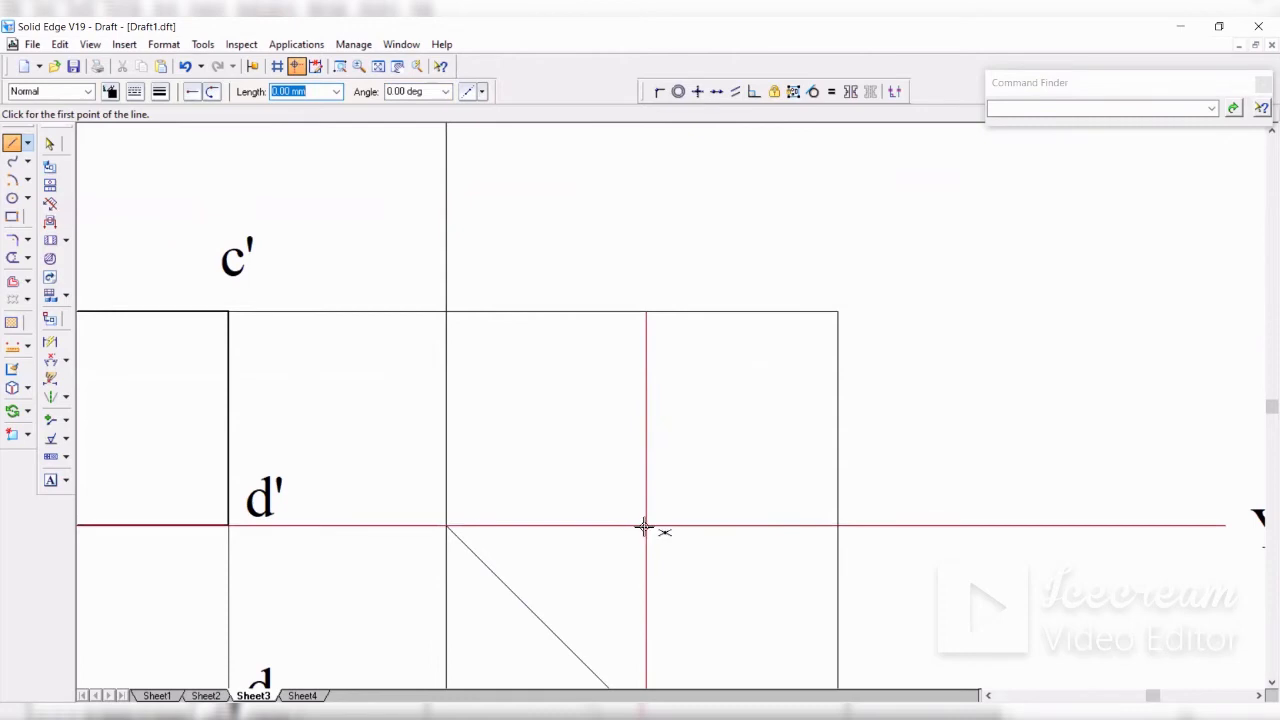
left_click(647, 526)
left_click(837, 313)
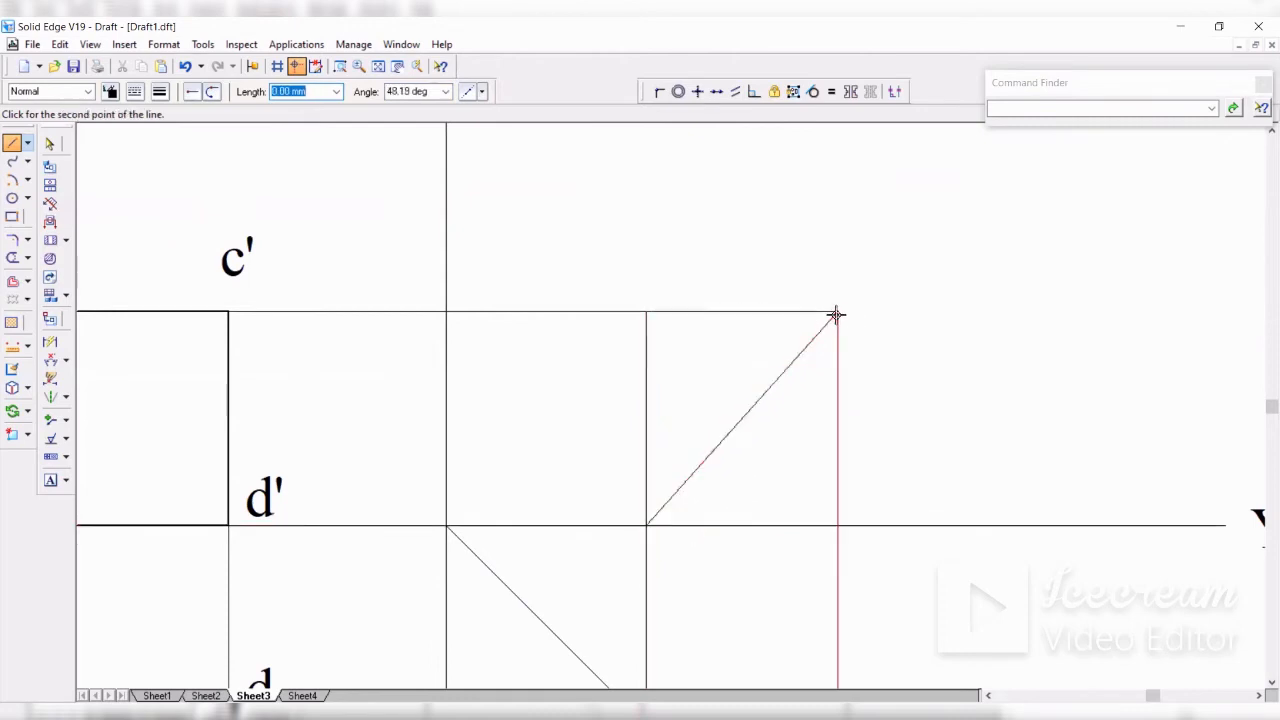
left_click(49, 143)
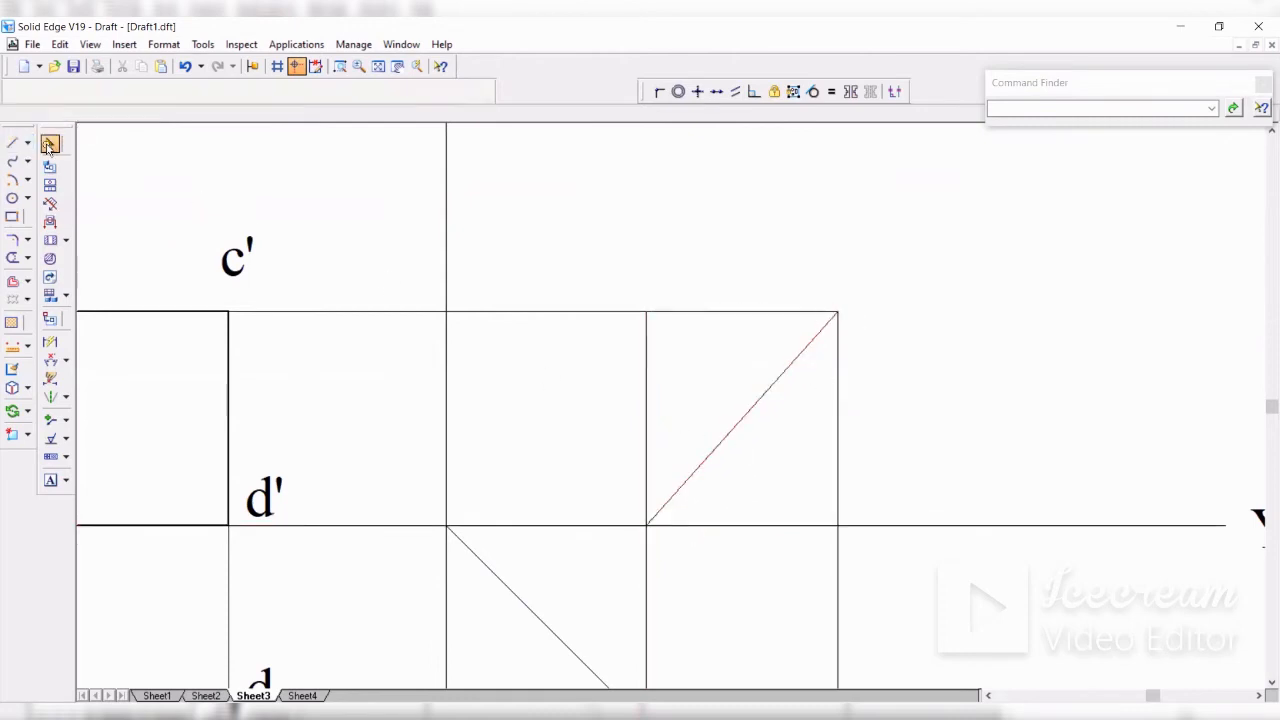
Step: Change the line style of the side view's inclined line to Visible
left_click(696, 469)
left_click(88, 91)
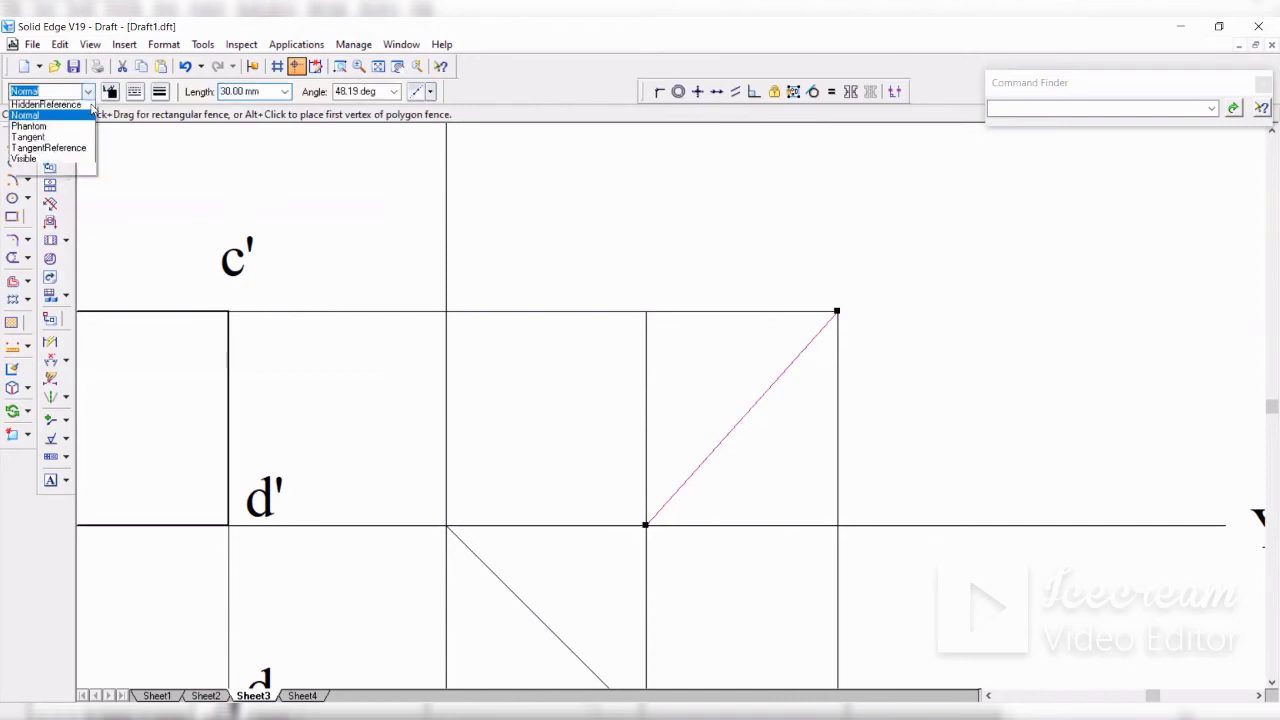
left_click(40, 206)
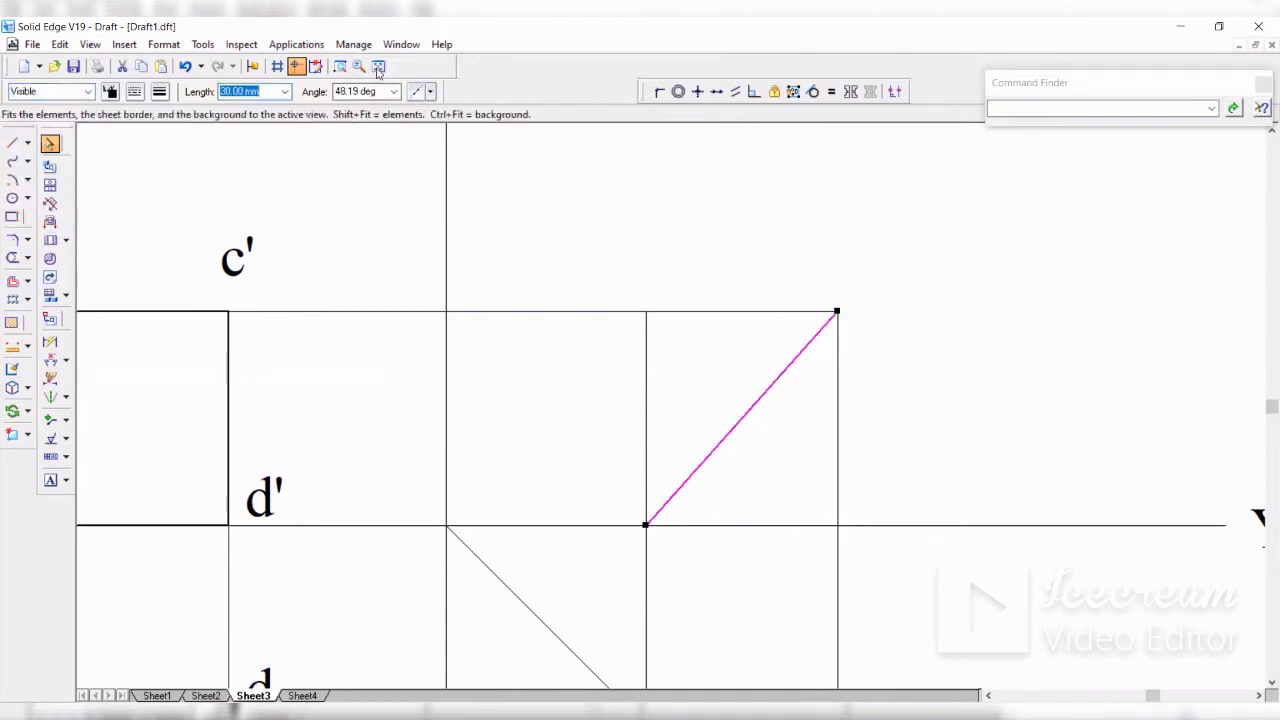
left_click(378, 66)
left_click(980, 377)
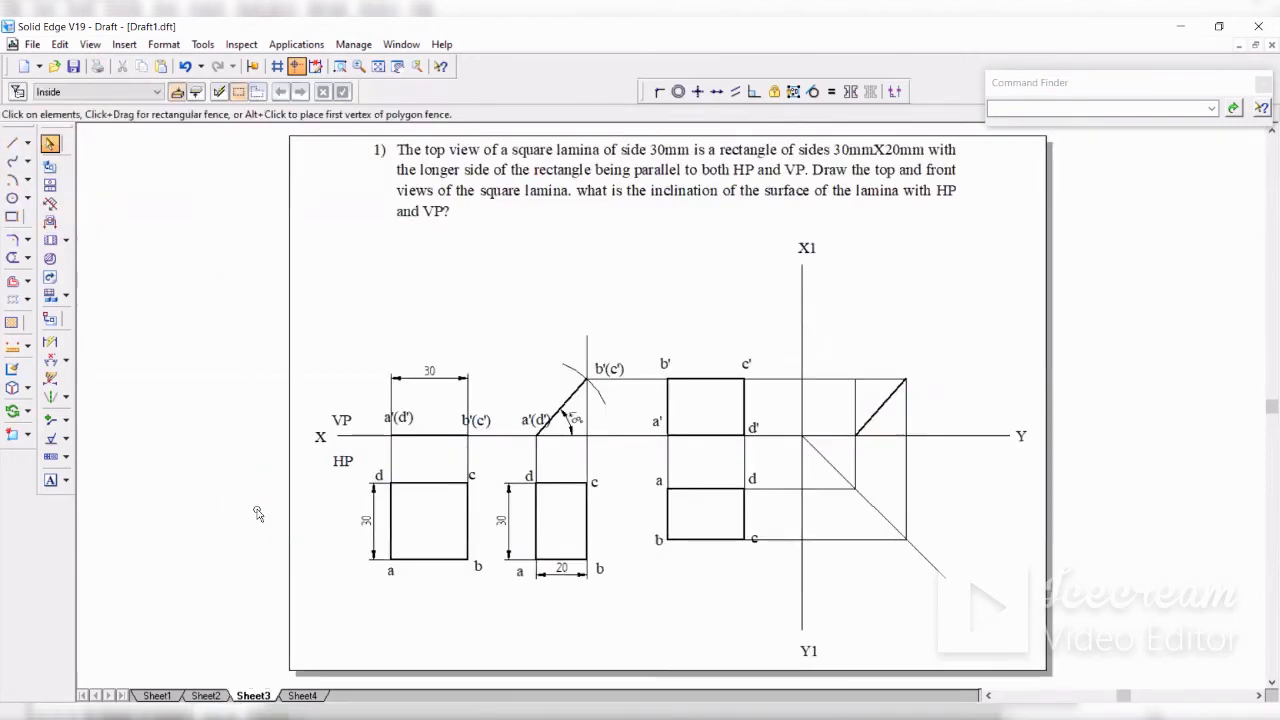
Step: Label the lower end of the side view's inclined line a''(d'') and its upper end b''(c'')
left_click(50, 480)
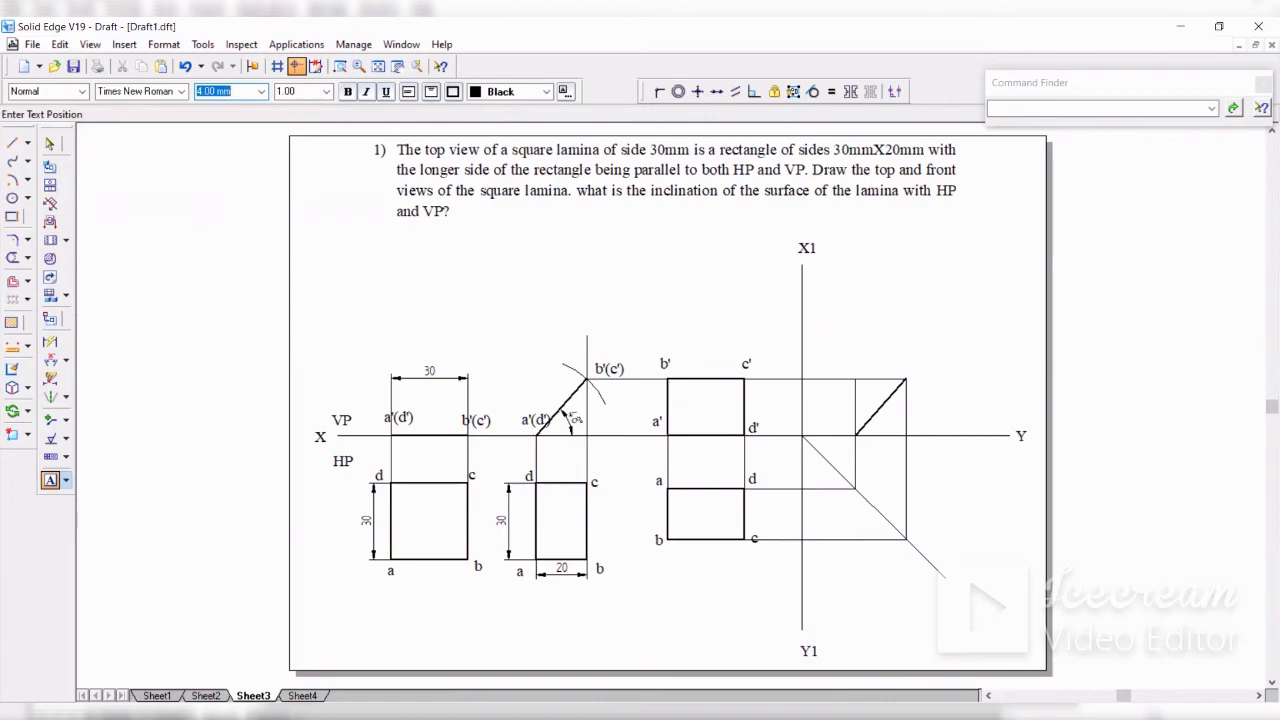
left_click(820, 422)
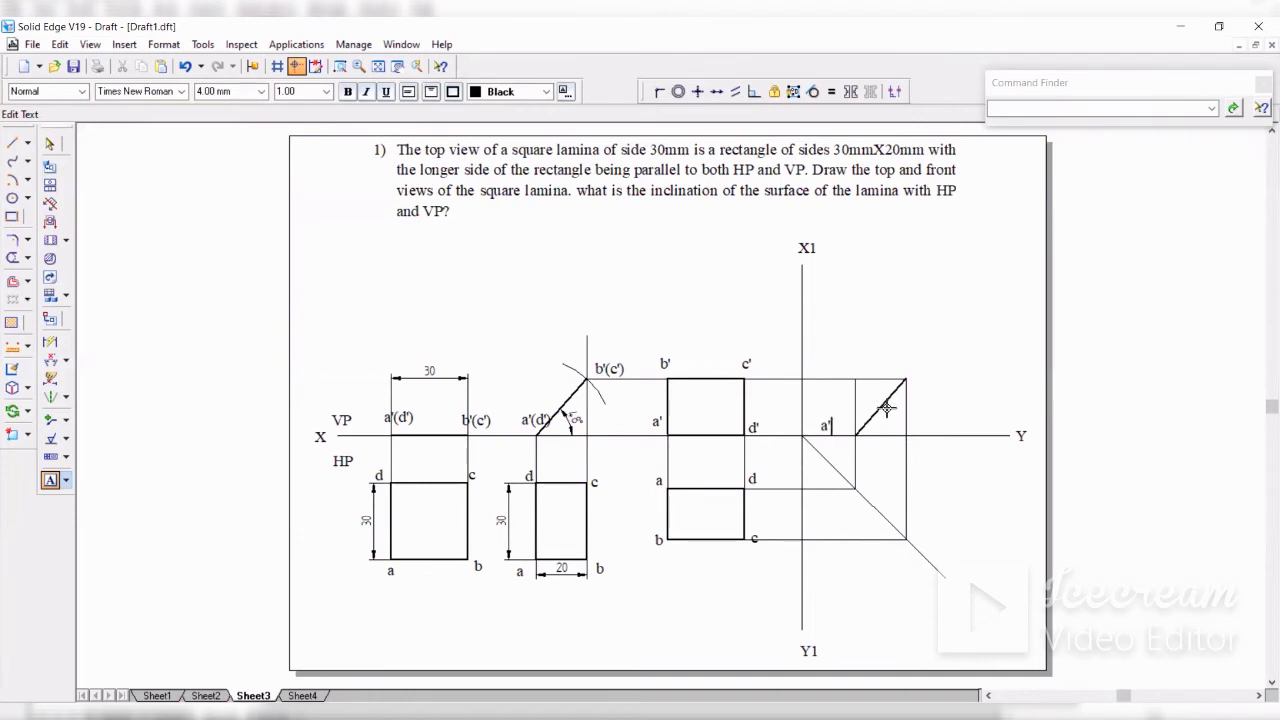
type("a''(d''0")
key("BackSpace")
type(")")
left_click(905, 360)
left_click(905, 360)
type("b'(c\"")
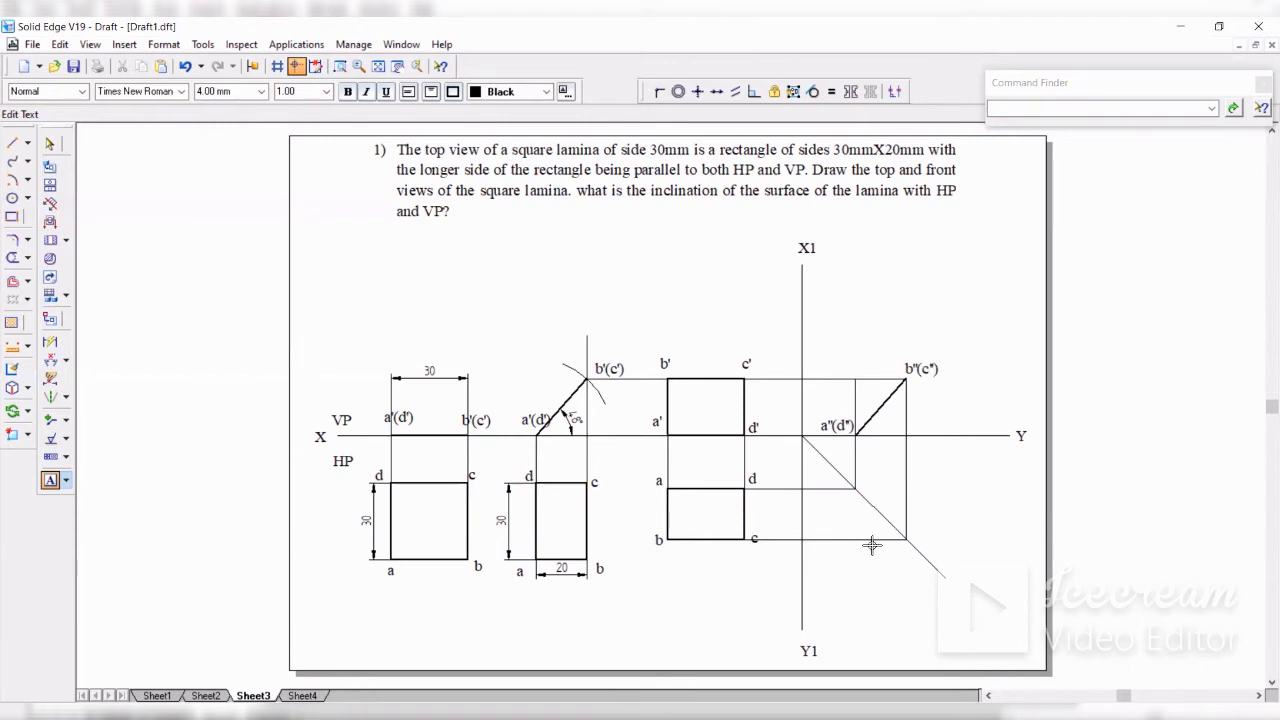
Step: Dimension the angle between the side view's inclined line and the XY line
left_click(66, 360)
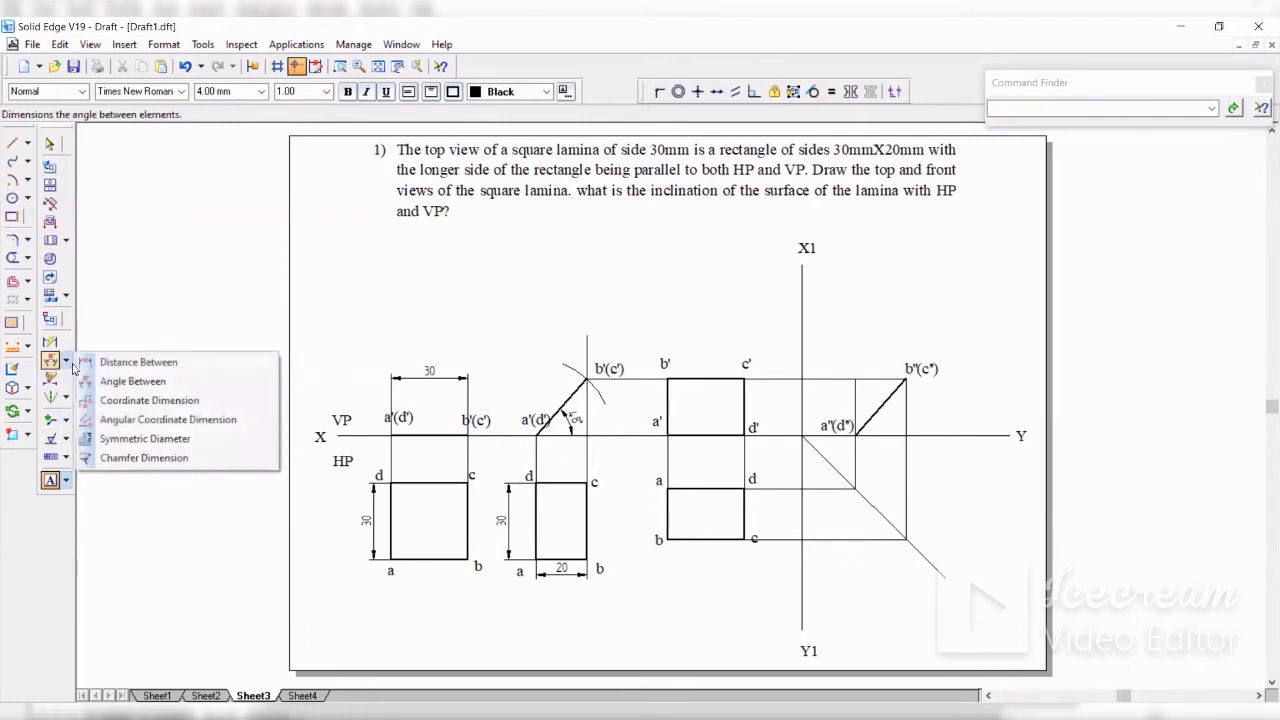
left_click(130, 400)
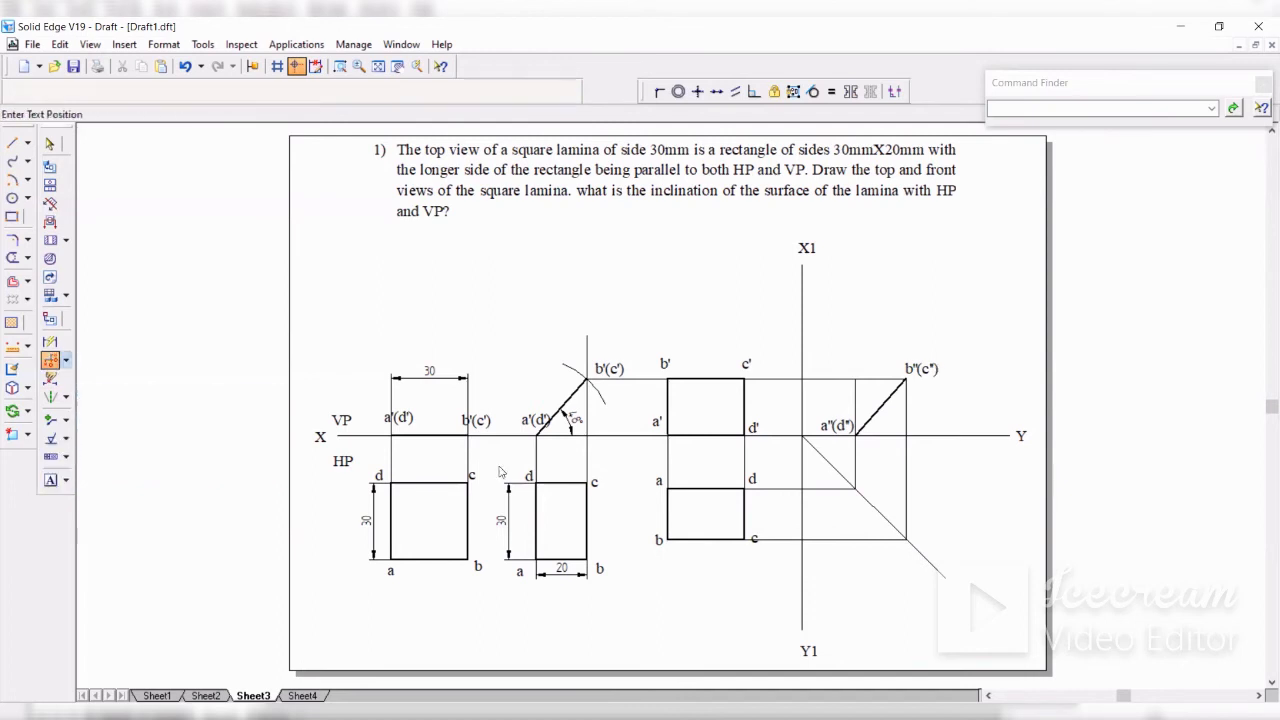
left_click(66, 361)
left_click(130, 381)
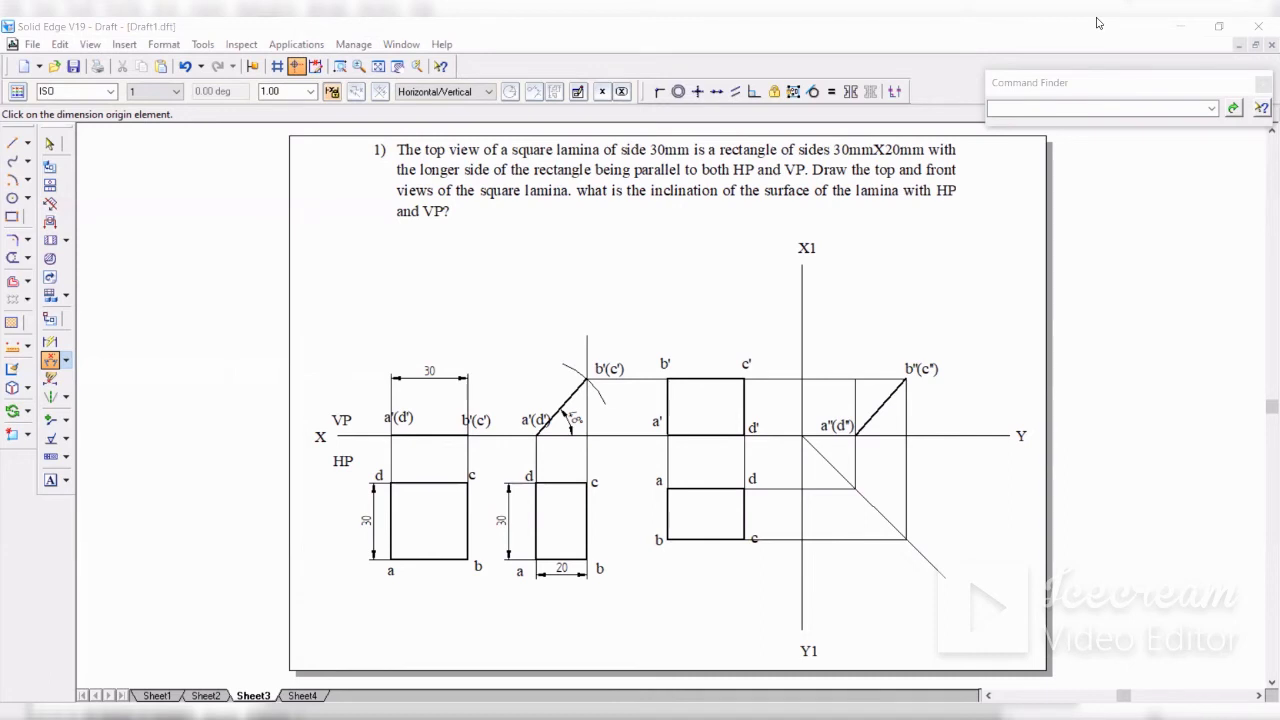
left_click(885, 403)
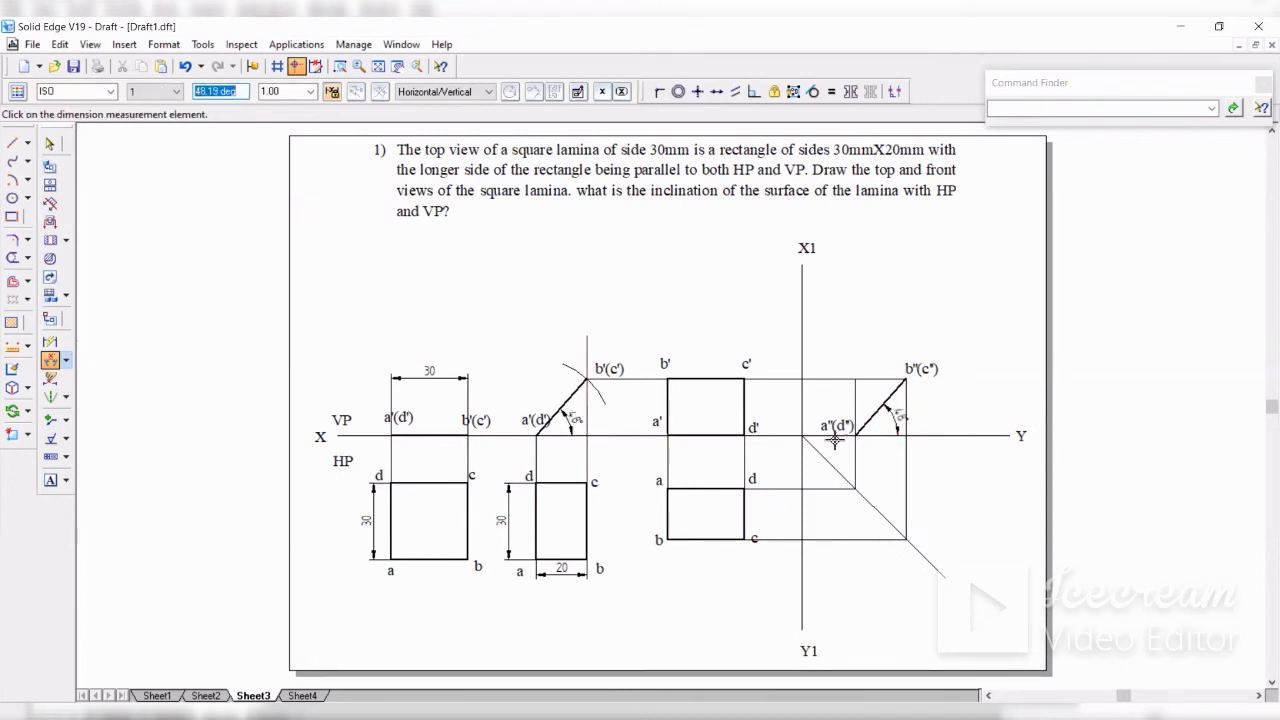
Step: Dimension the angle between the side view's inclined line and the vertical projector through a''(d'')
left_click(50, 362)
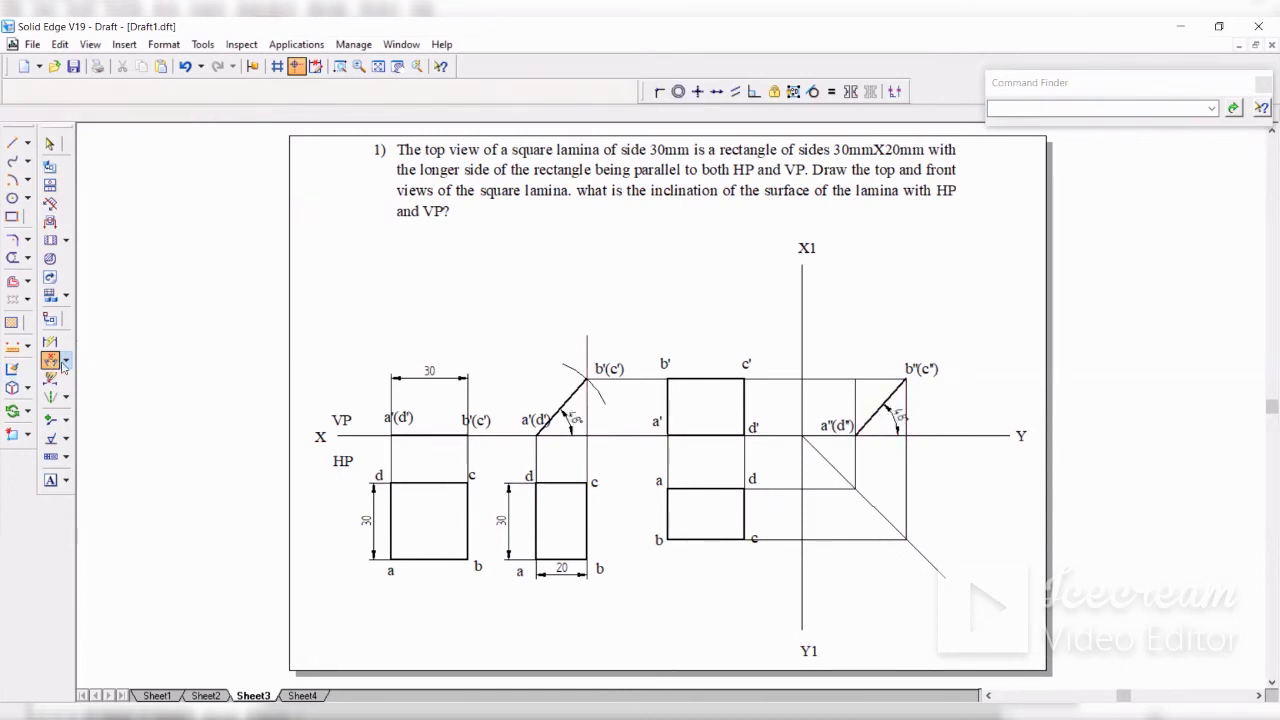
left_click(855, 391)
left_click(878, 408)
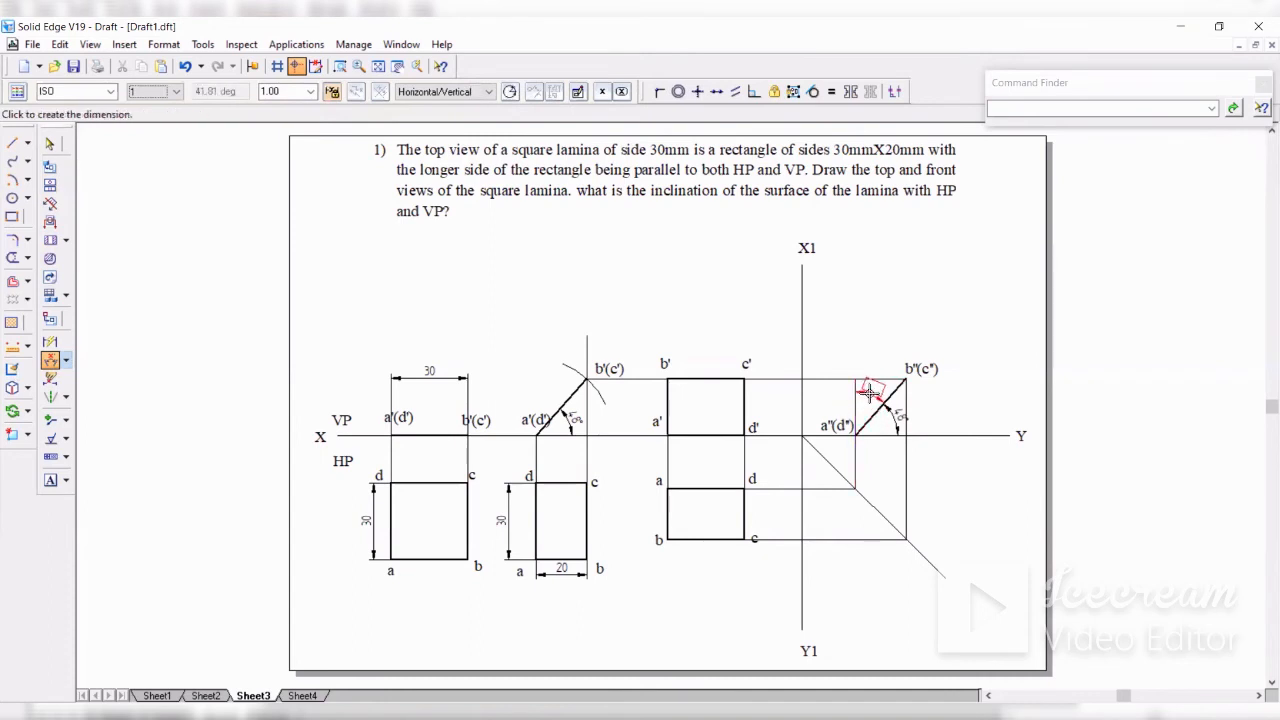
left_click(870, 393)
left_click(50, 143)
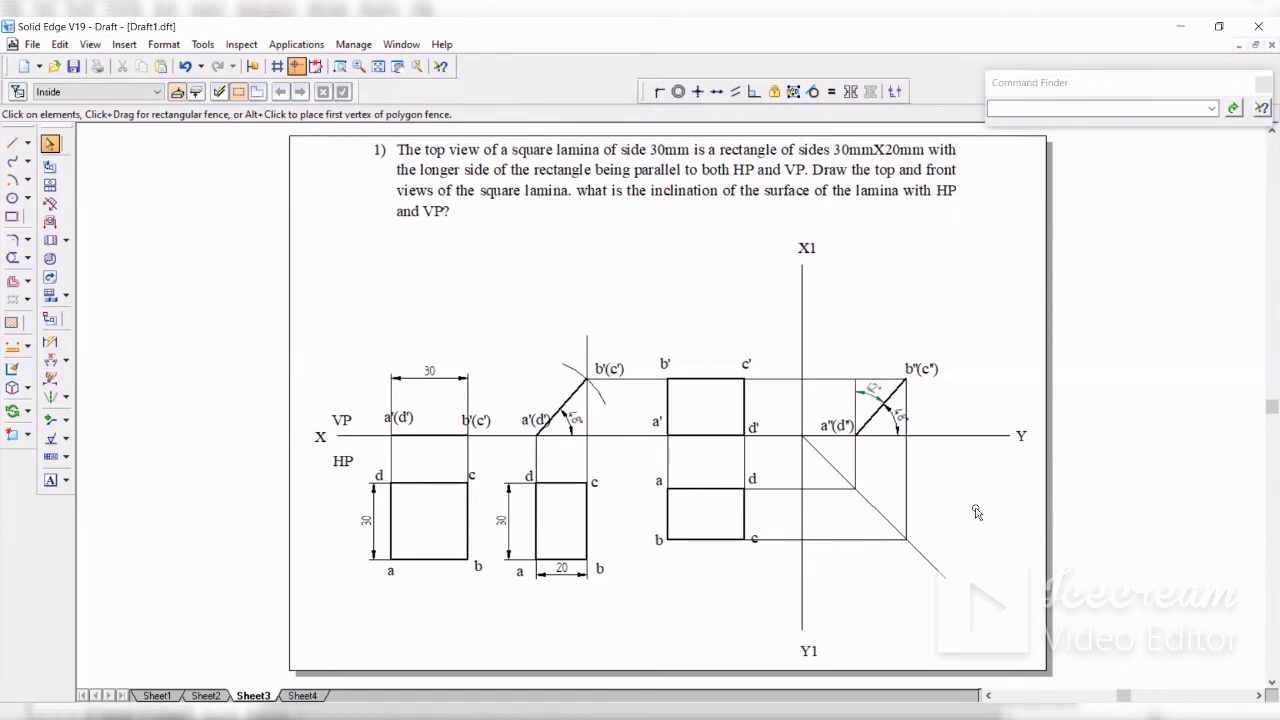
left_click(66, 361)
left_click(105, 386)
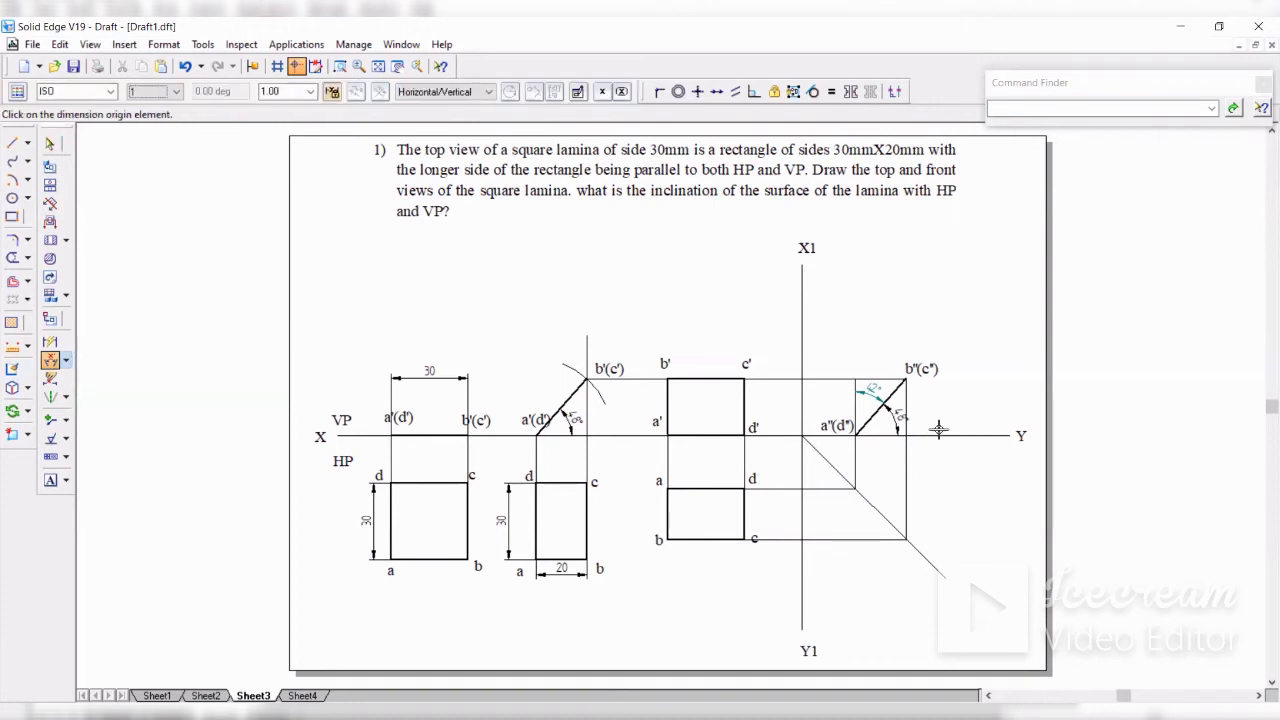
left_click(937, 435)
left_click(873, 506)
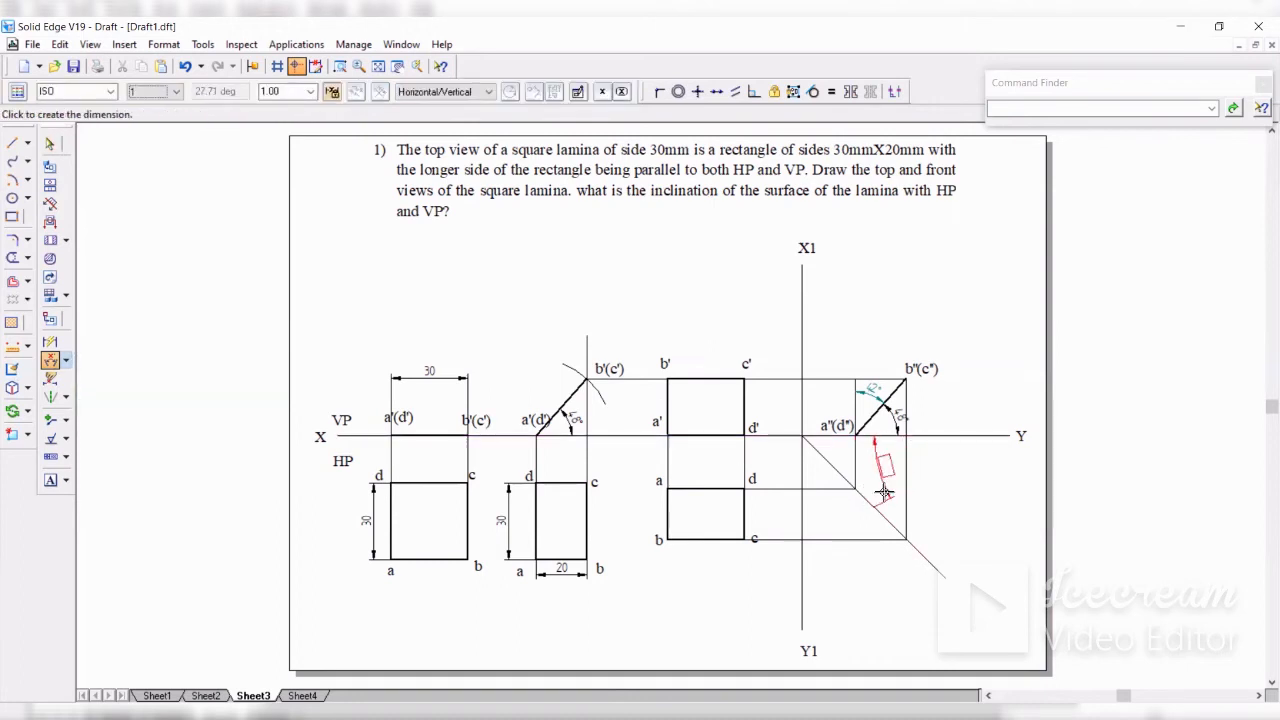
right_click(886, 491)
Step: Dimension the angle between the XY line and the diagonal transfer line below it, placing the dimension outside the projectors
left_click(52, 361)
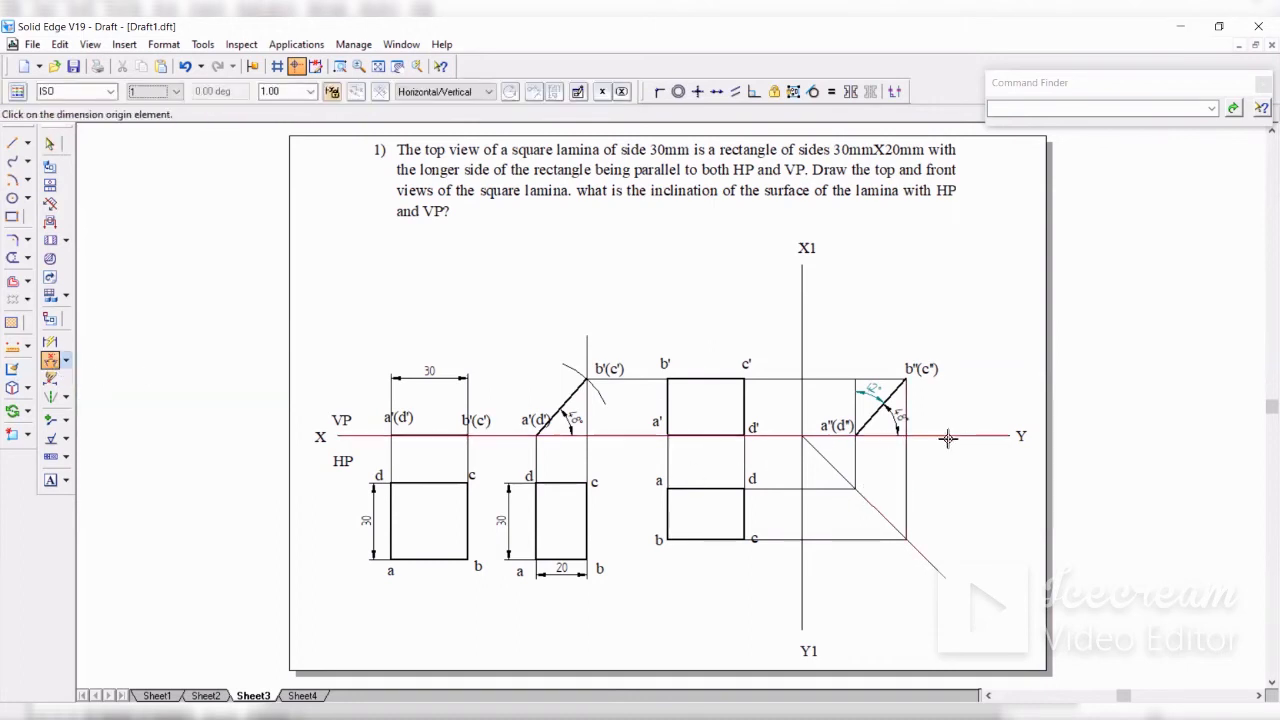
left_click(945, 435)
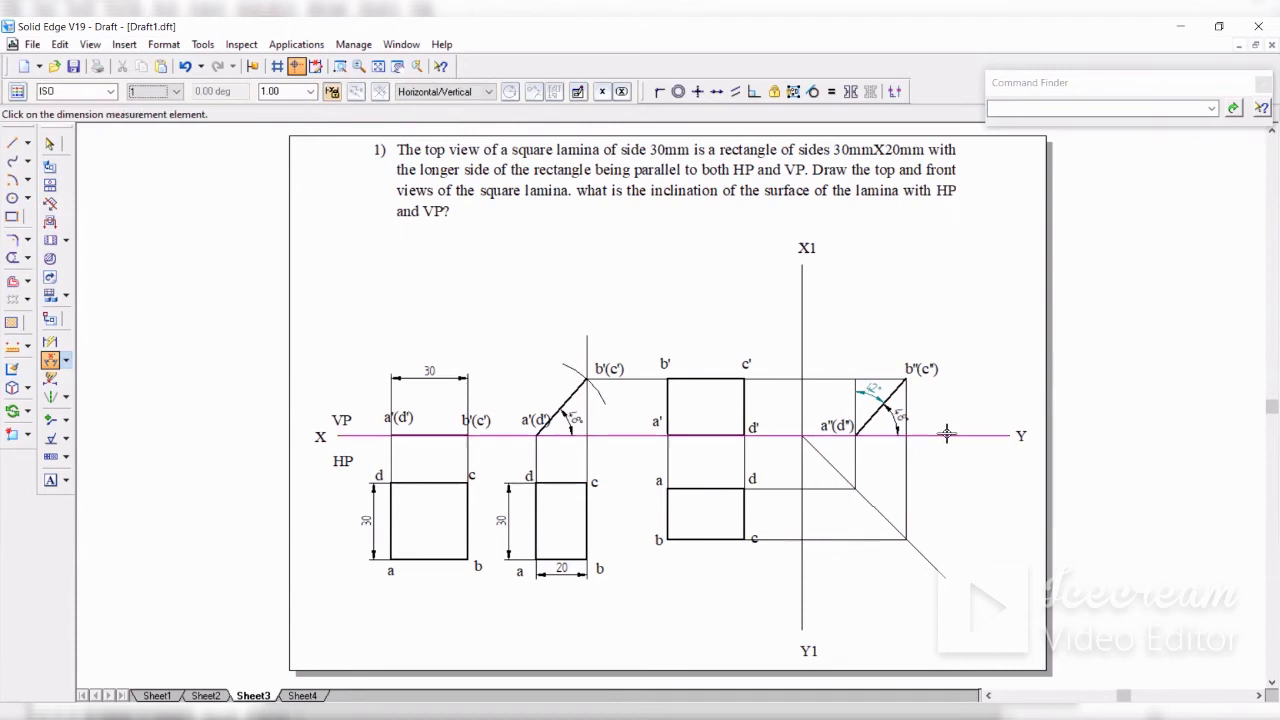
left_click(858, 497)
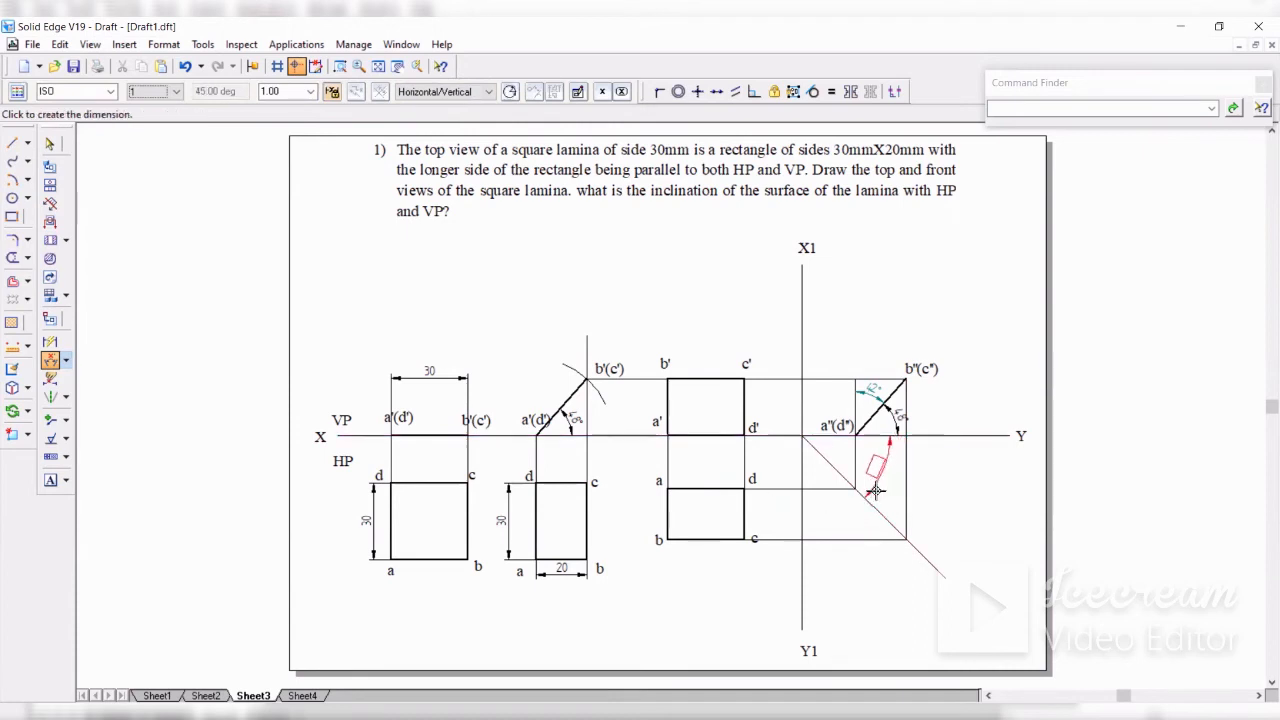
left_click(944, 515)
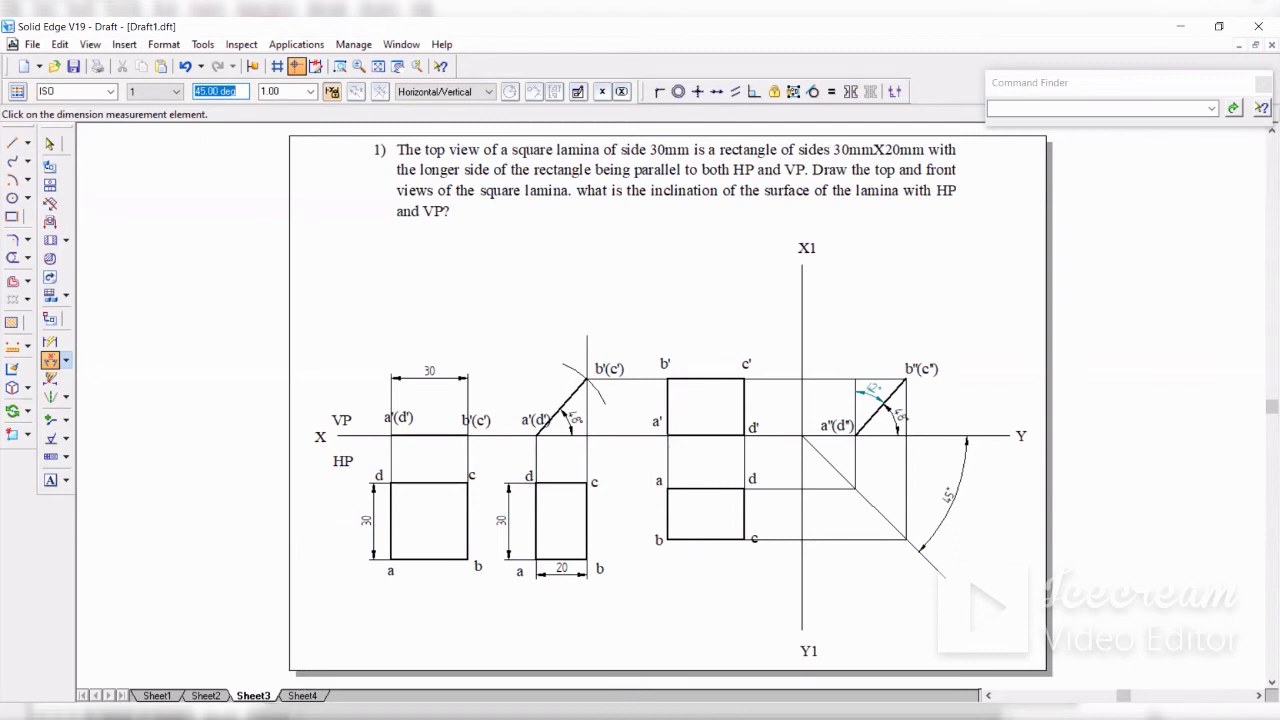
Step: Open Sheet4 and draw a horizontal reference line in Normal style across the sheet below the problem statement
left_click(302, 695)
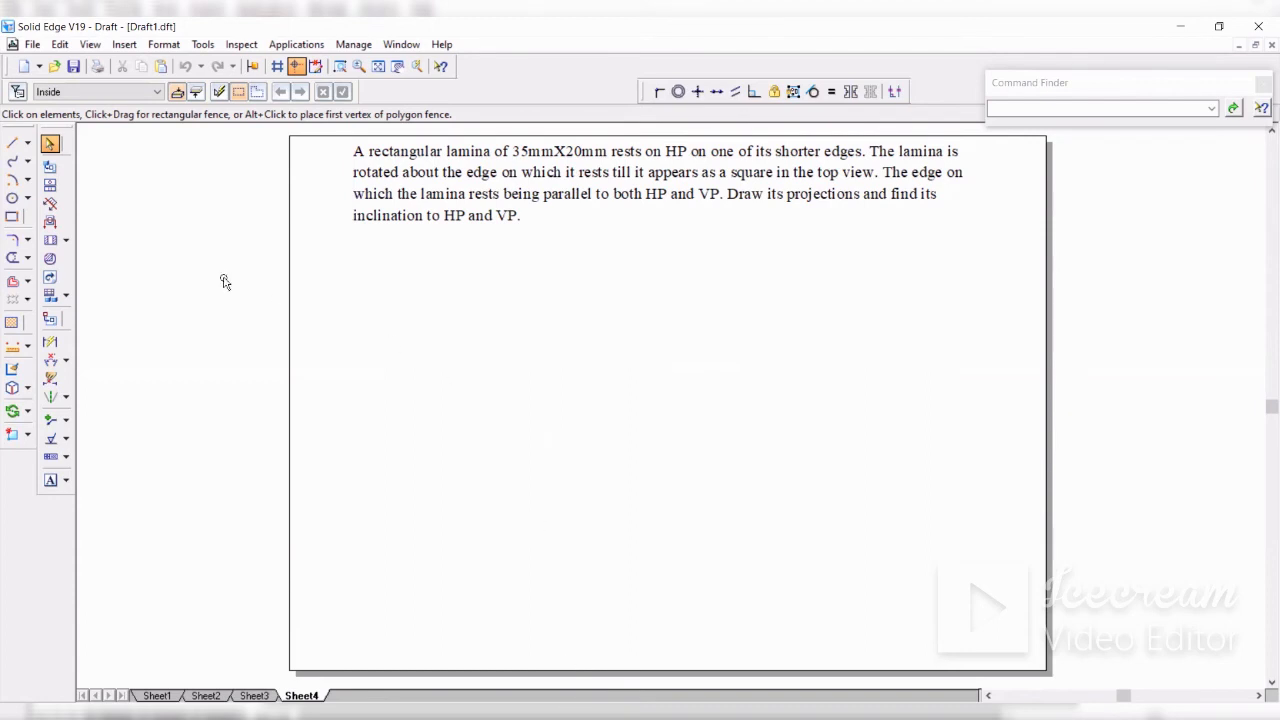
left_click(12, 143)
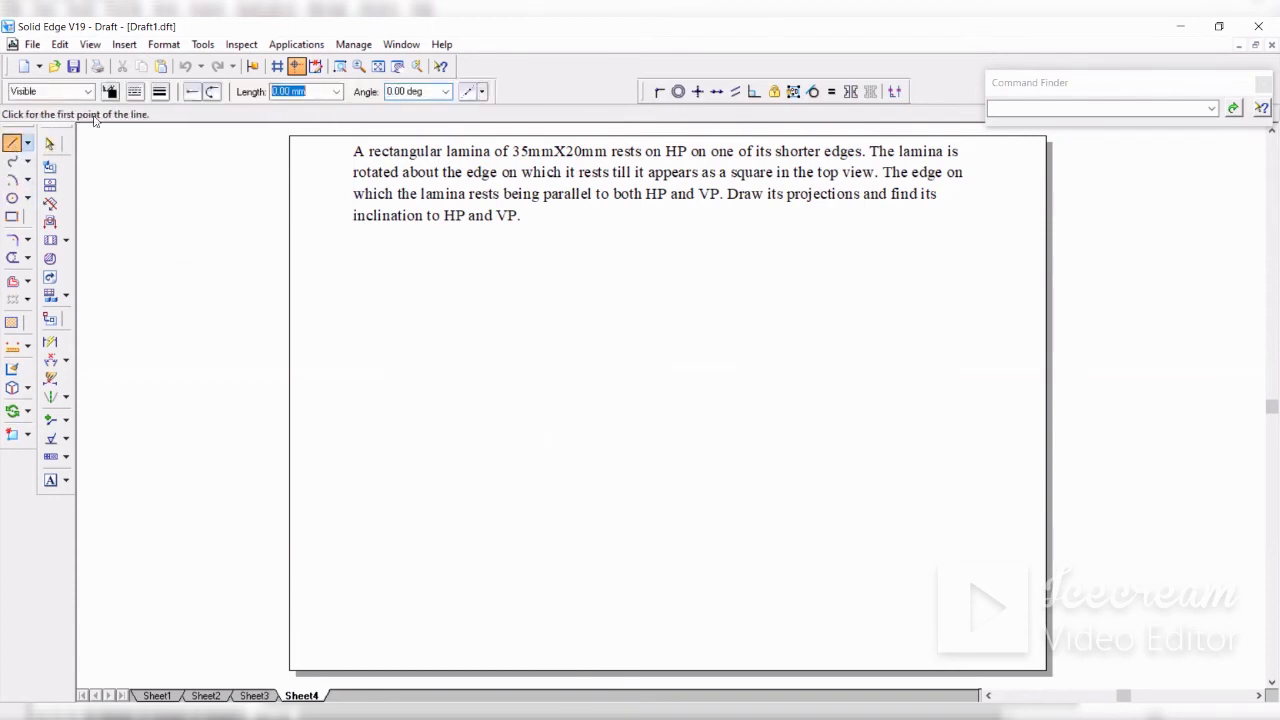
left_click(88, 91)
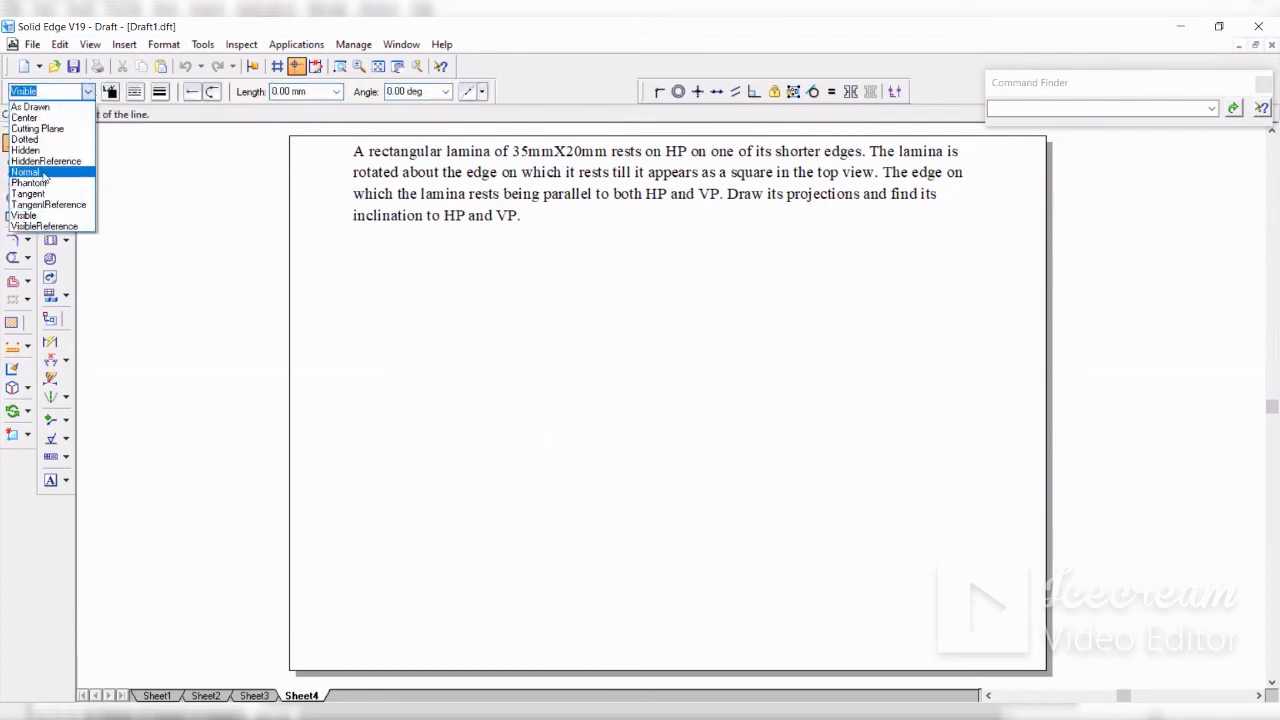
left_click(30, 172)
left_click(324, 425)
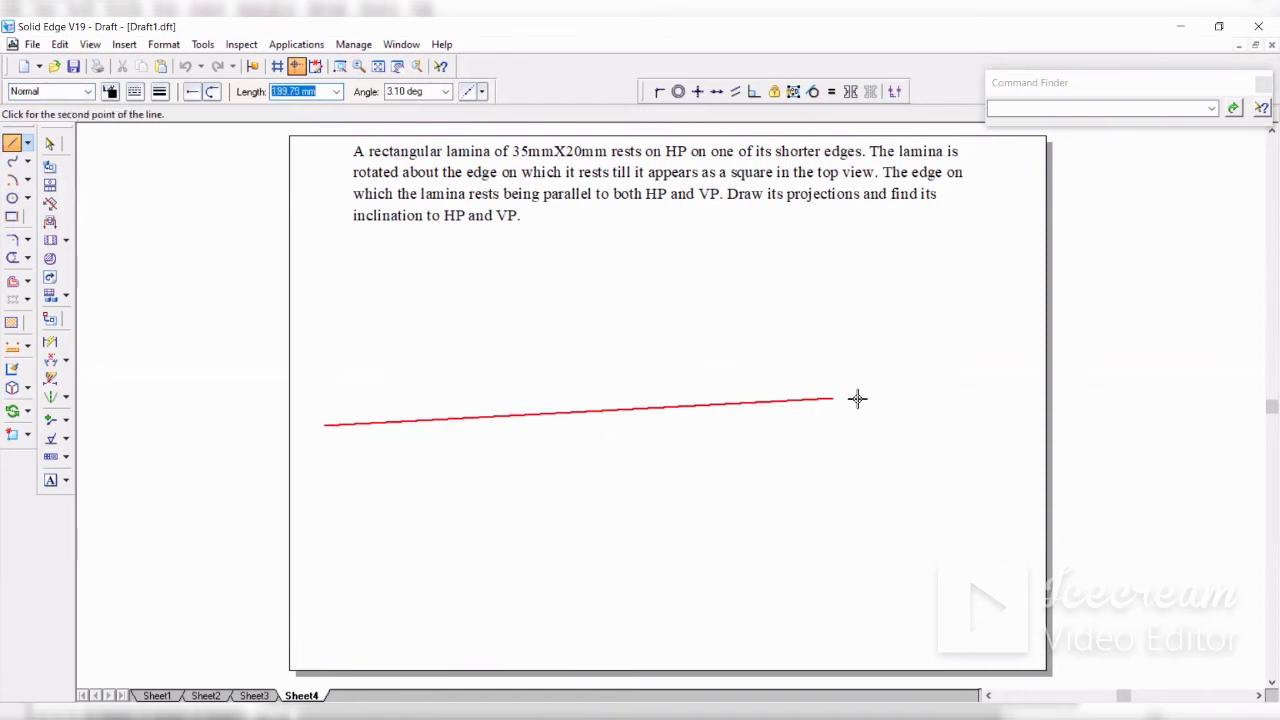
left_click(1014, 427)
Step: Label the reference line's ends X and Y, and add VP above and HP below the line near X
left_click(50, 480)
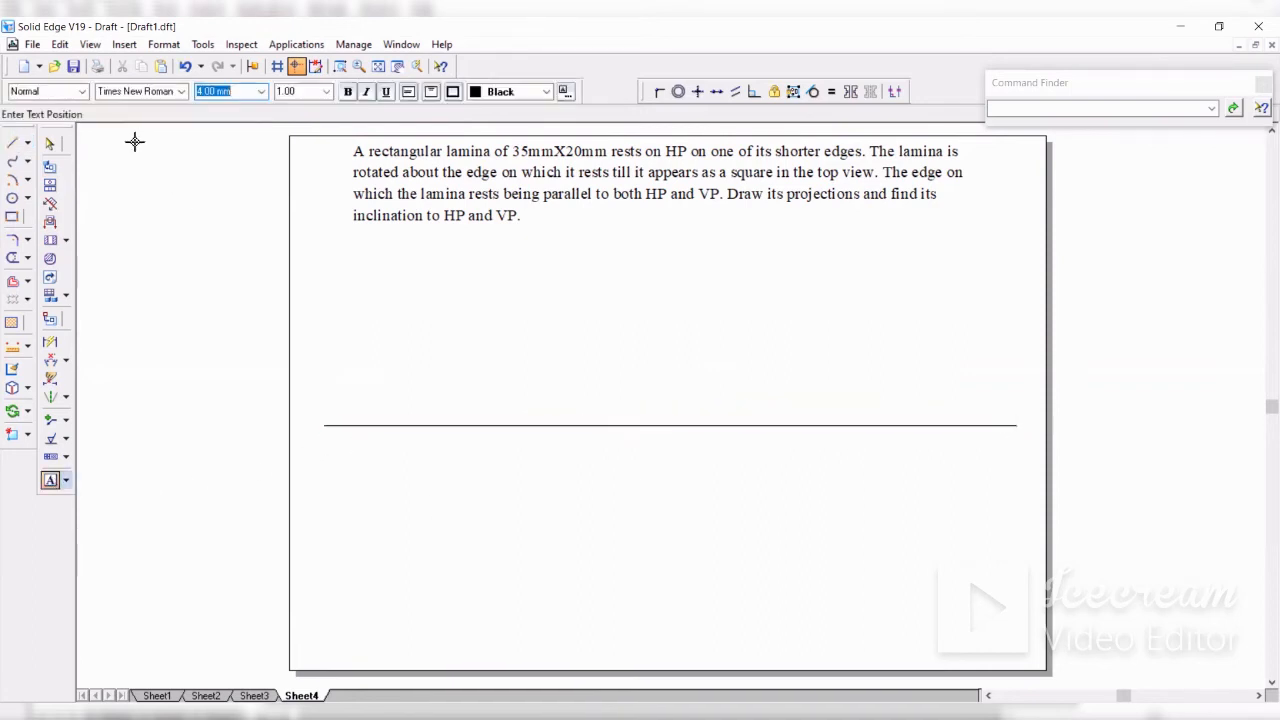
left_click(310, 416)
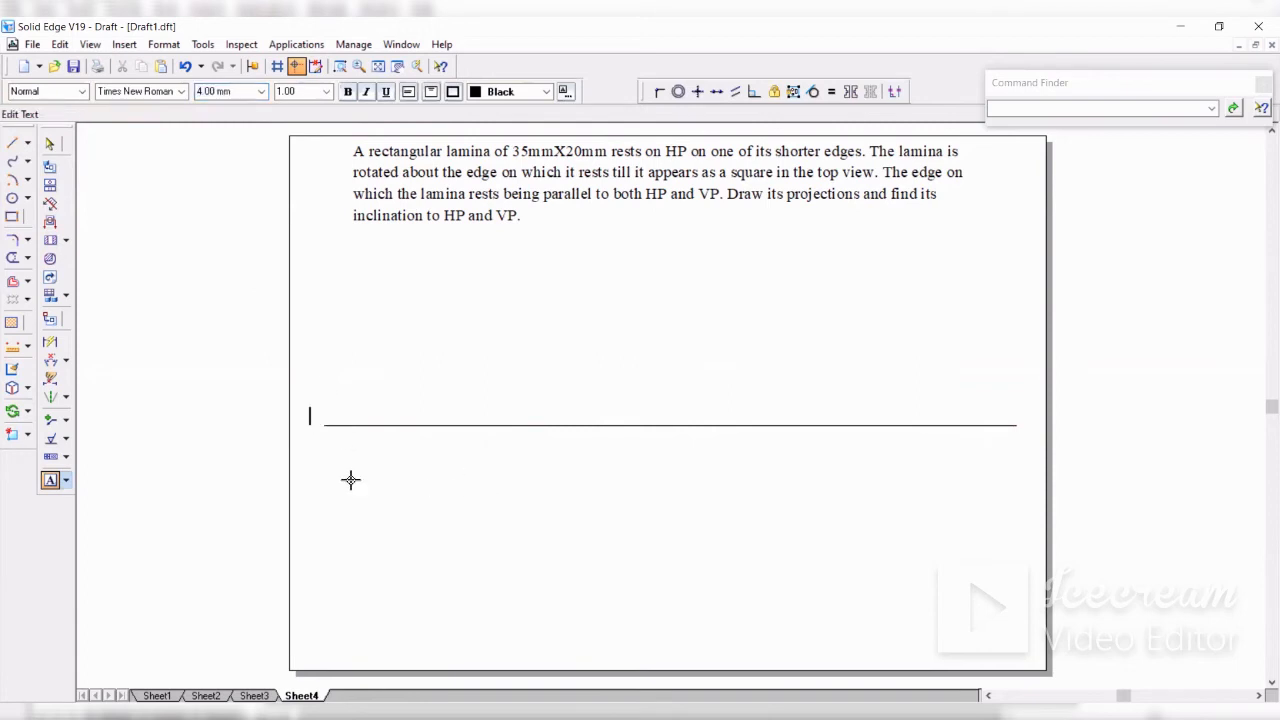
left_click(311, 425)
left_click(308, 415)
type("X")
left_click(1025, 419)
type("Y")
left_click(331, 410)
type("VP")
left_click(330, 435)
type("HP")
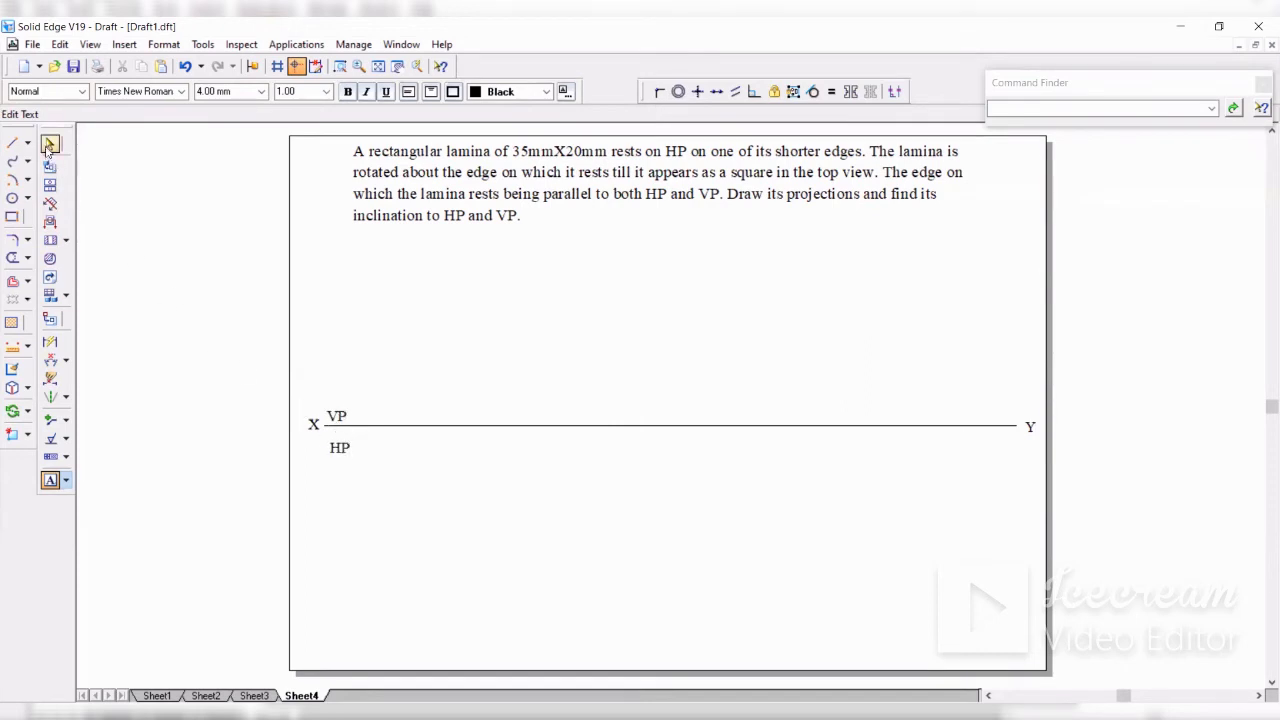
left_click(49, 145)
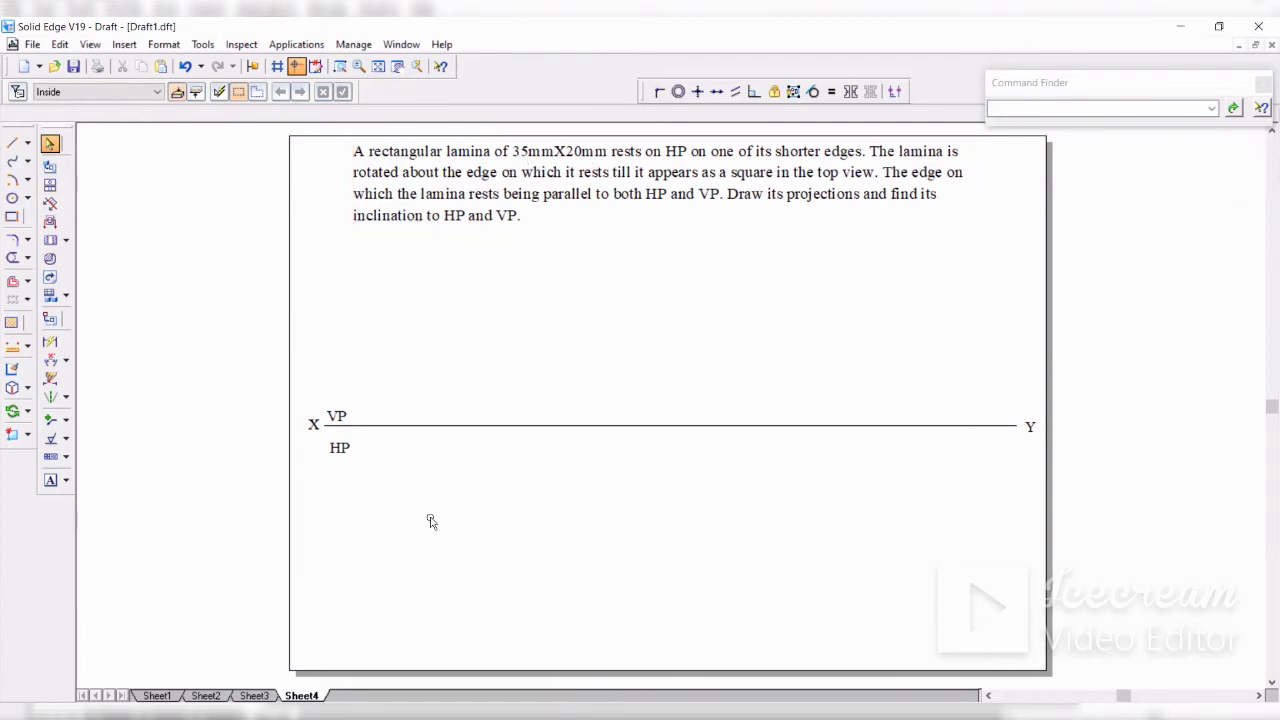
Step: Draw a rectangle 35 mm wide and 20 mm high below the XY line near the HP label
left_click(14, 146)
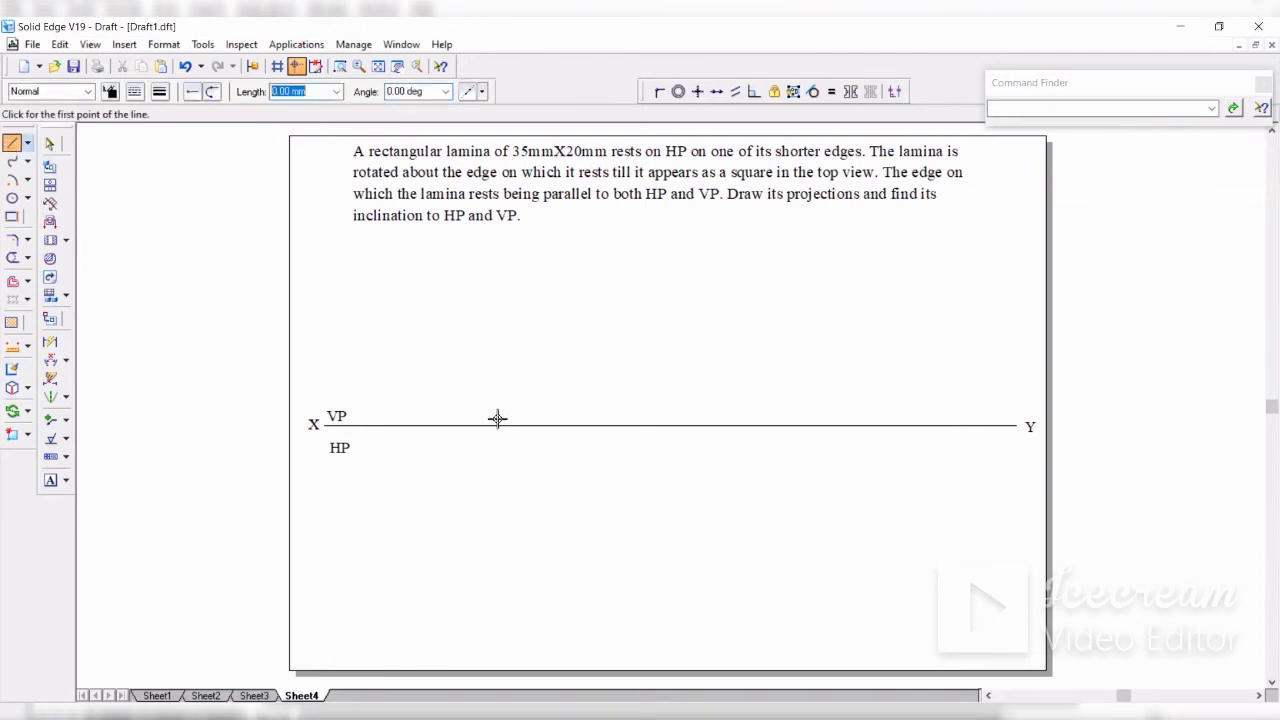
left_click(17, 219)
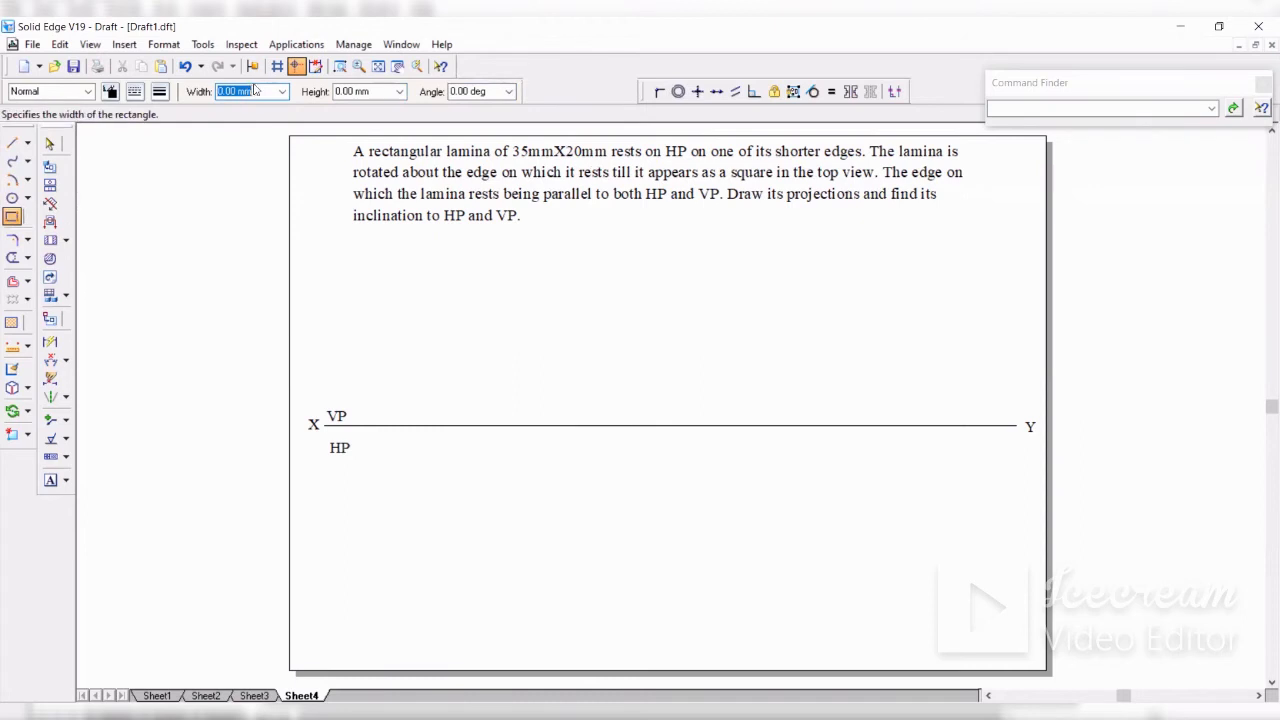
type("35")
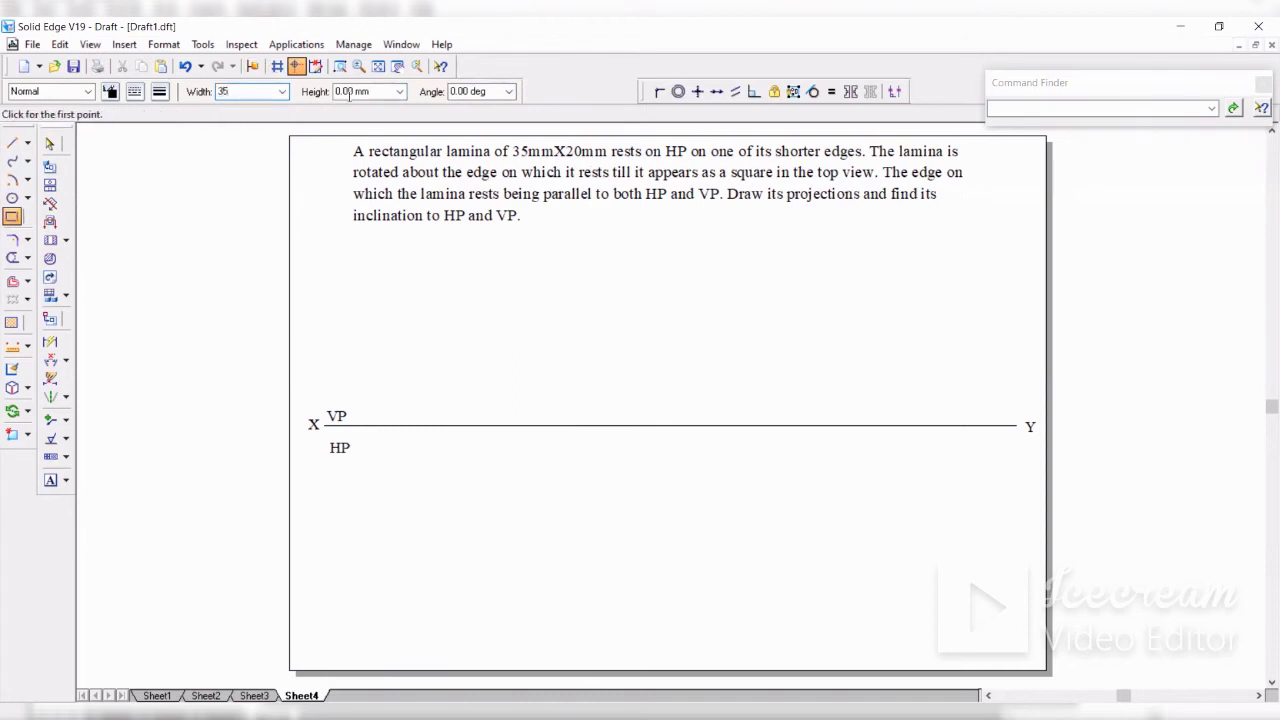
left_click(354, 89)
type("20")
key("Tab")
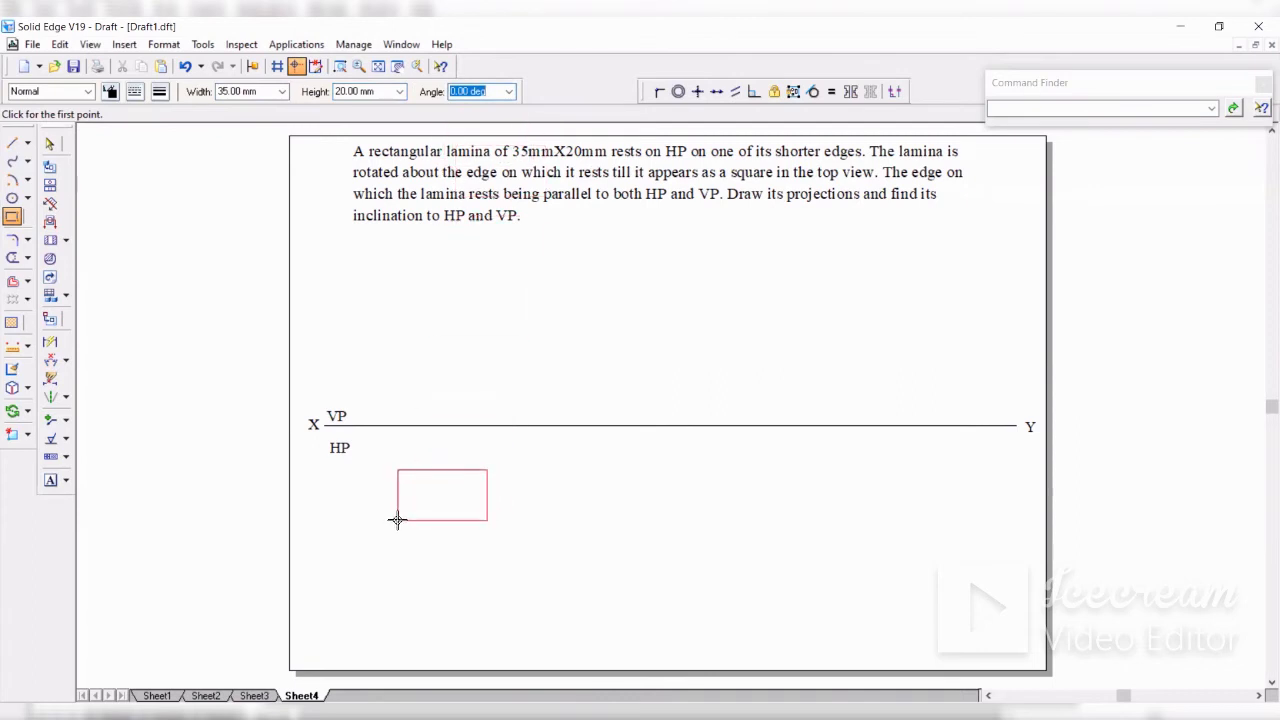
left_click(397, 519)
left_click(397, 519)
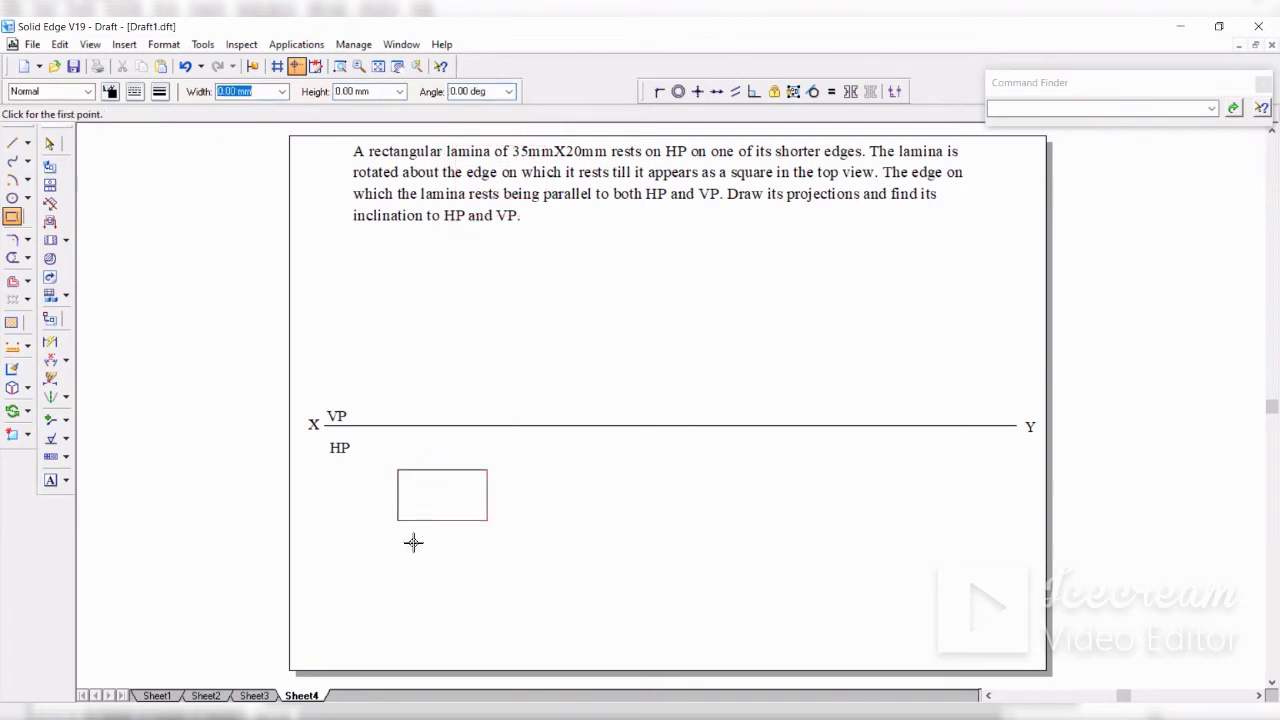
Step: Change the line style of all four sides of the rectangle to Visible
left_click(50, 146)
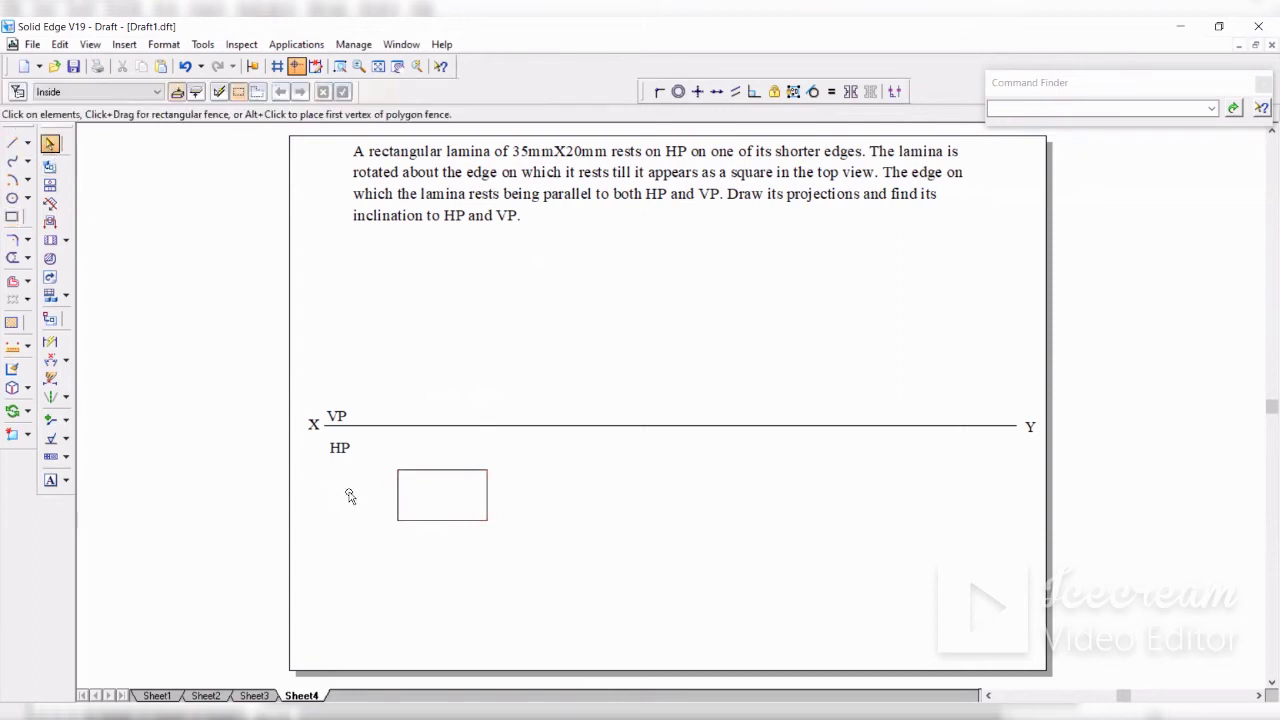
left_click_drag(389, 460, 530, 576)
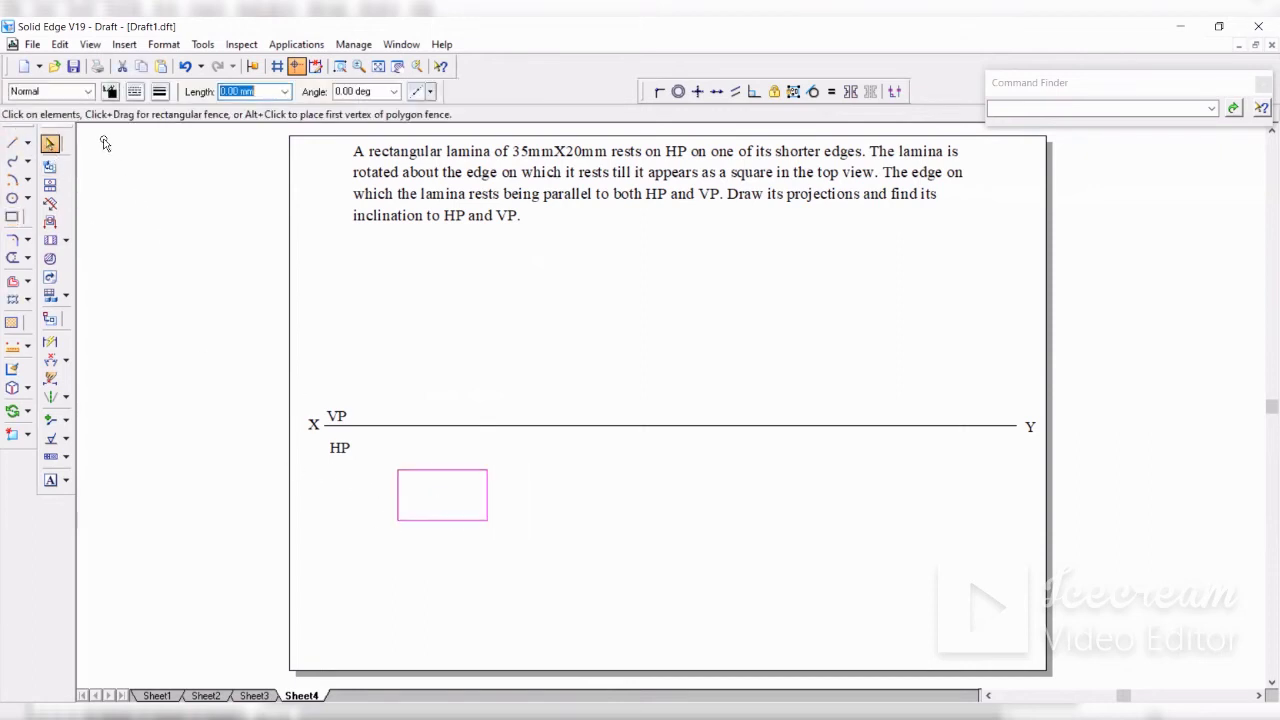
left_click(89, 91)
left_click(60, 222)
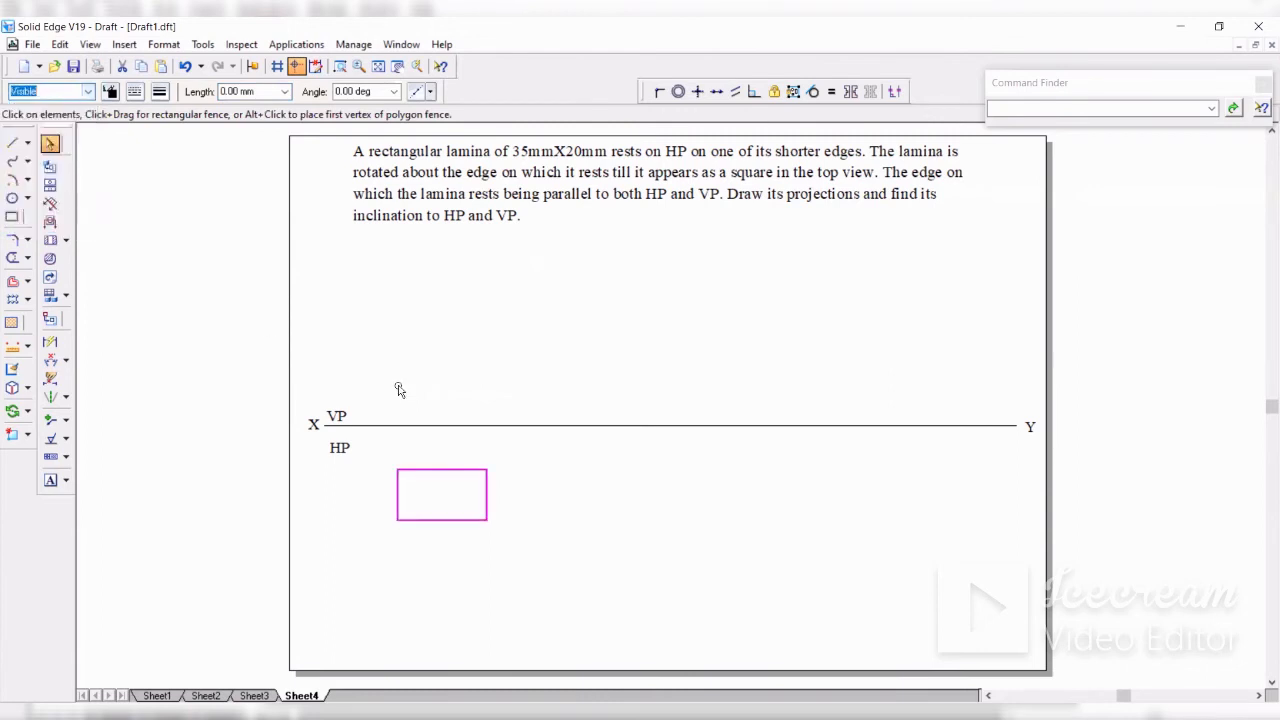
left_click(640, 515)
Step: Dimension the rectangle's height beside its left edge and its width below its bottom edge
left_click(50, 342)
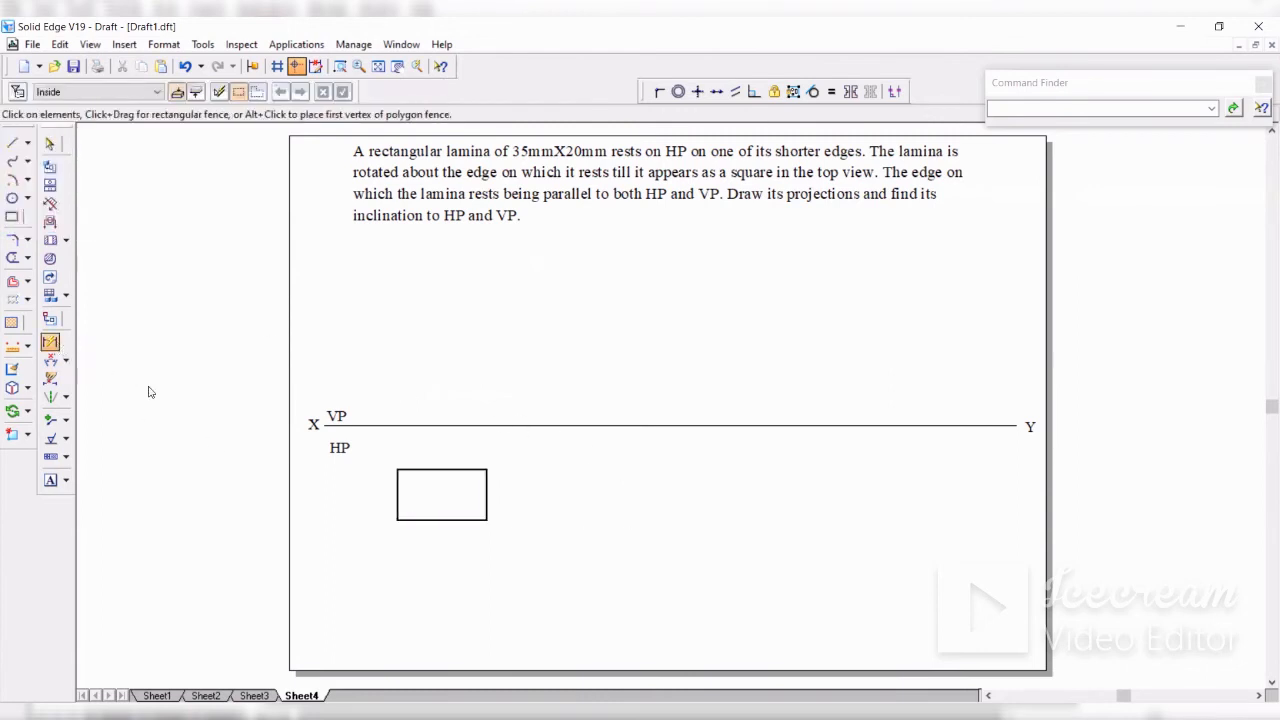
left_click(397, 493)
left_click(380, 493)
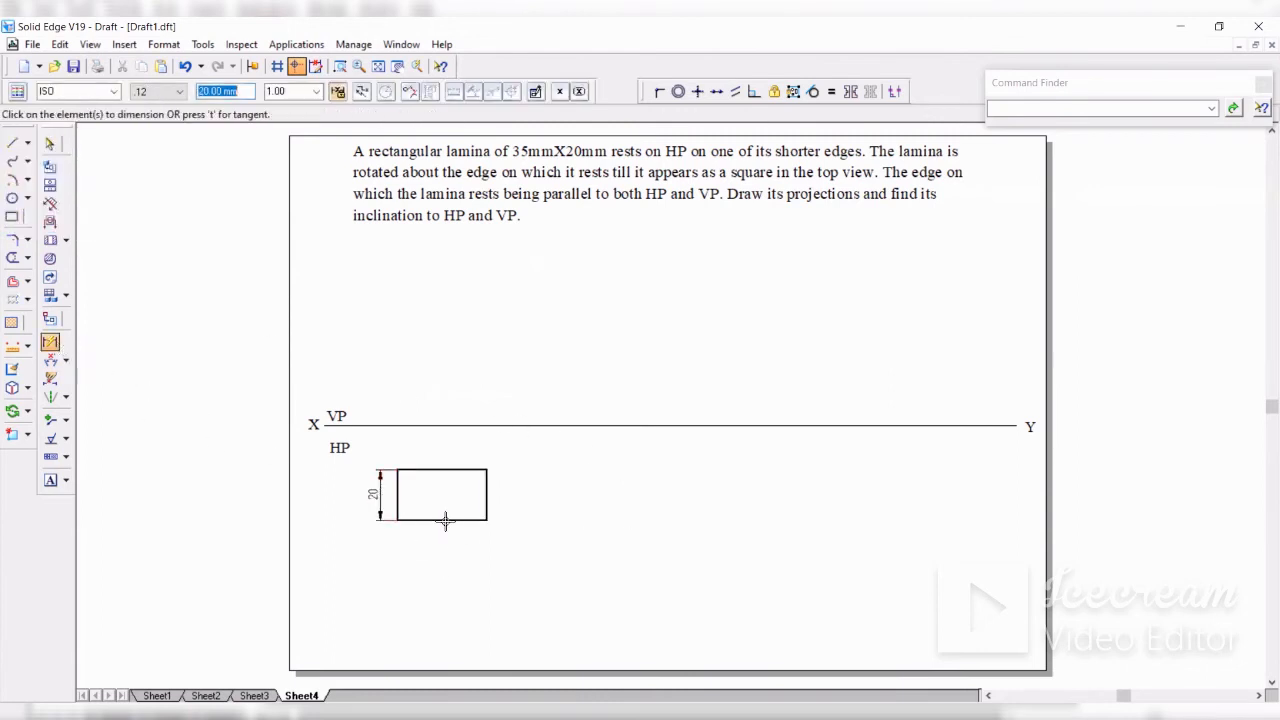
left_click(442, 519)
left_click(442, 538)
left_click(49, 145)
Step: Draw vertical projector lines in Normal style from the rectangle's two upper corners up to the XY line
left_click(13, 144)
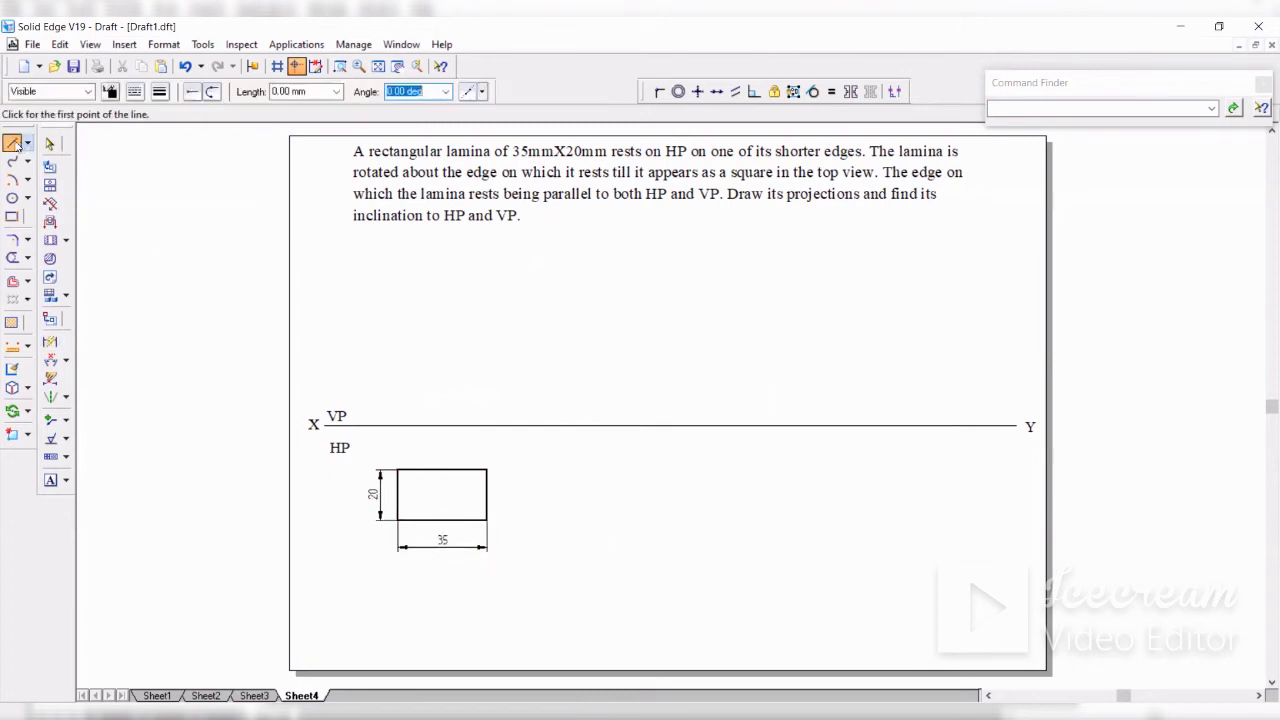
left_click(88, 91)
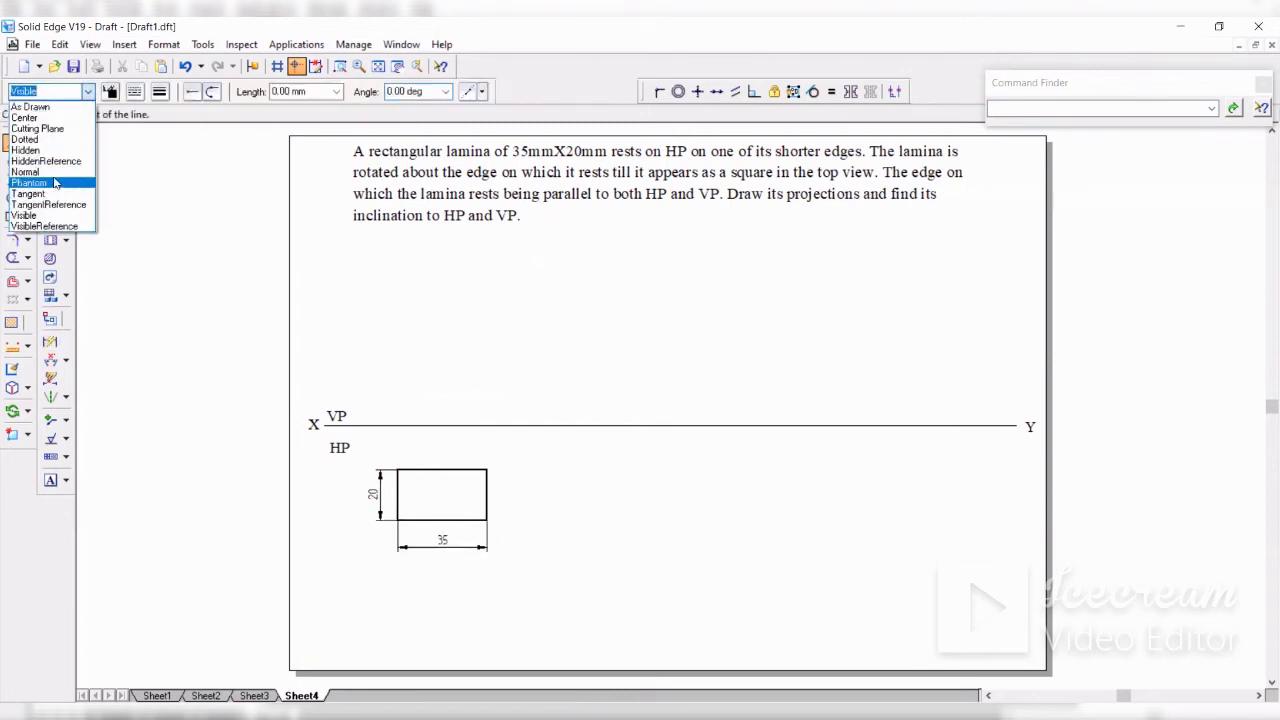
left_click(55, 173)
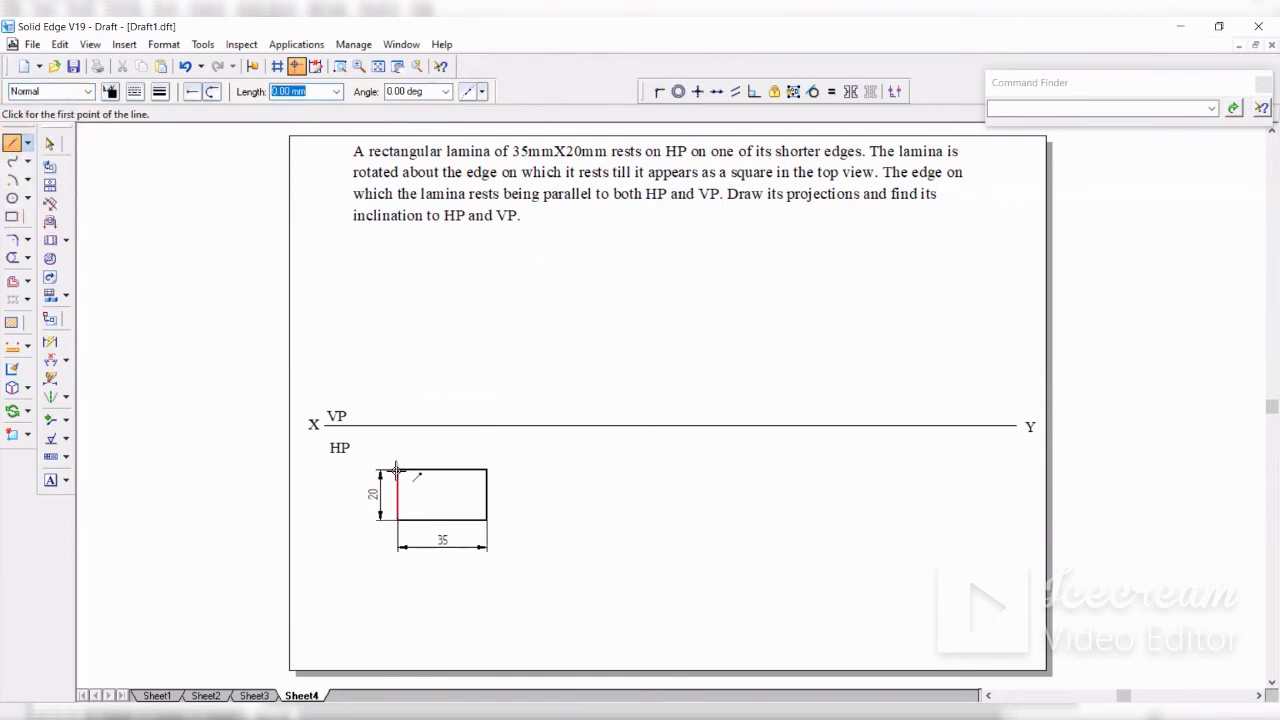
left_click(397, 469)
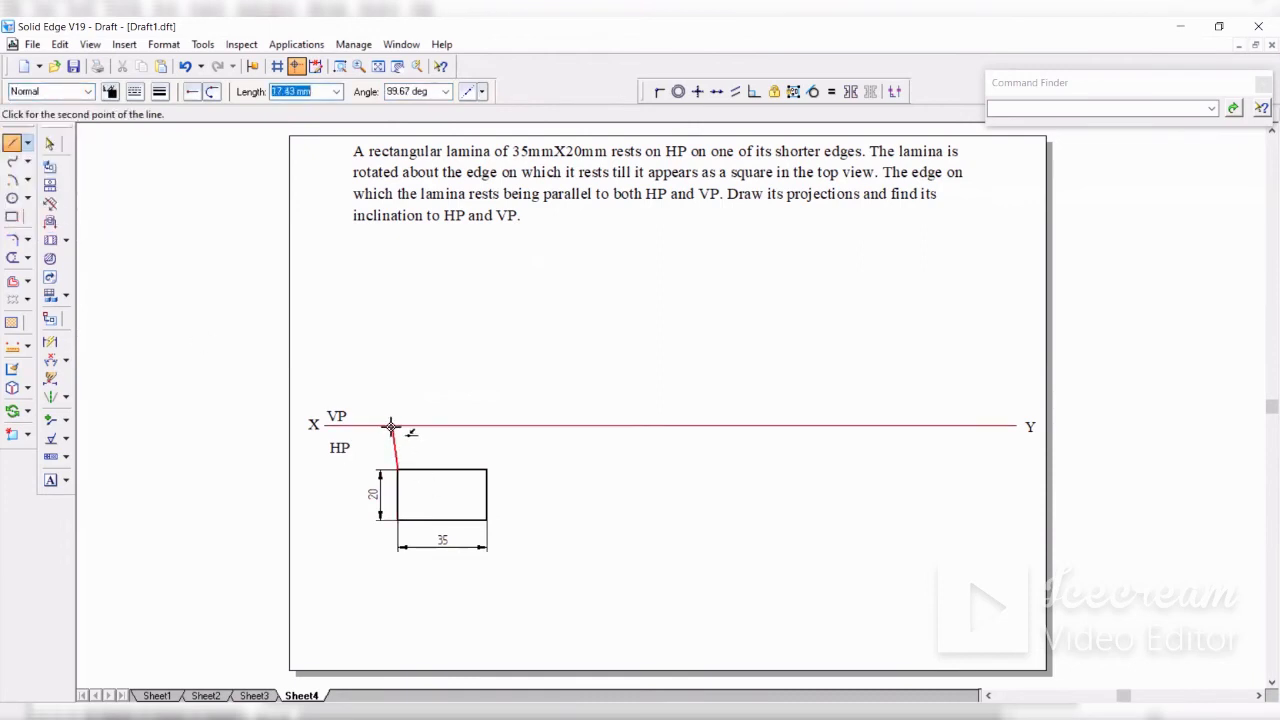
left_click(397, 426)
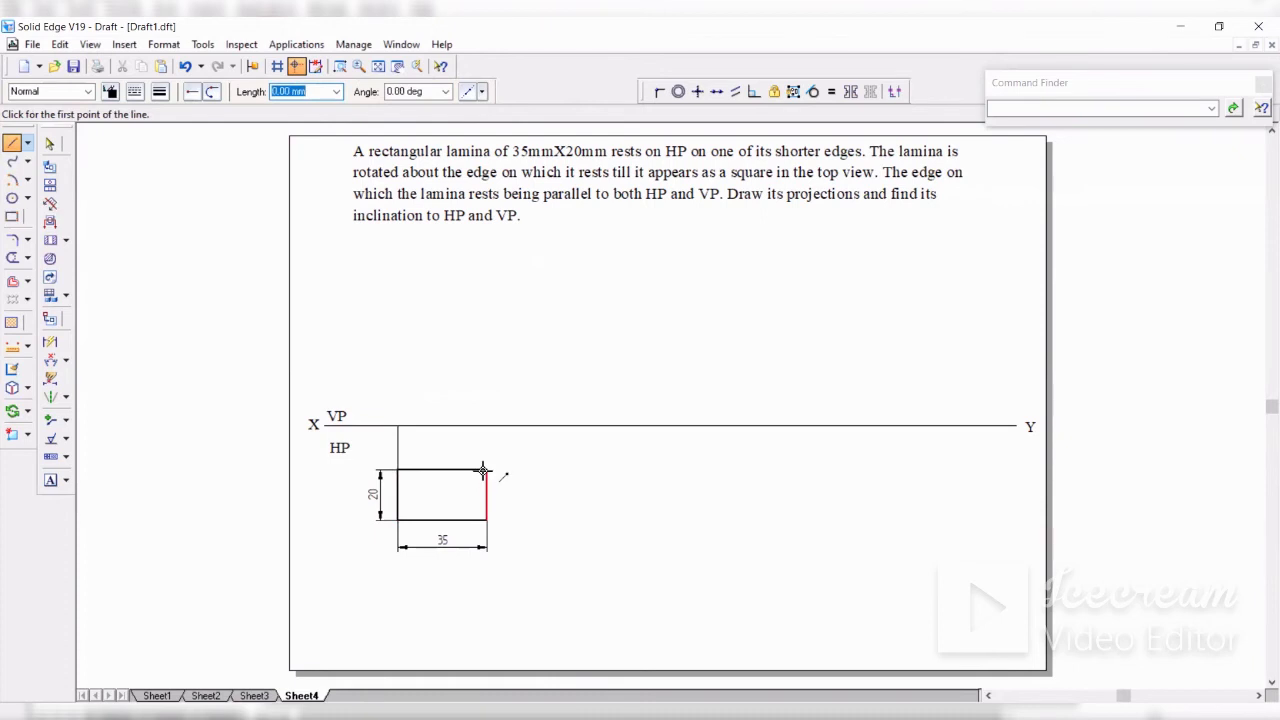
left_click(486, 469)
left_click(487, 426)
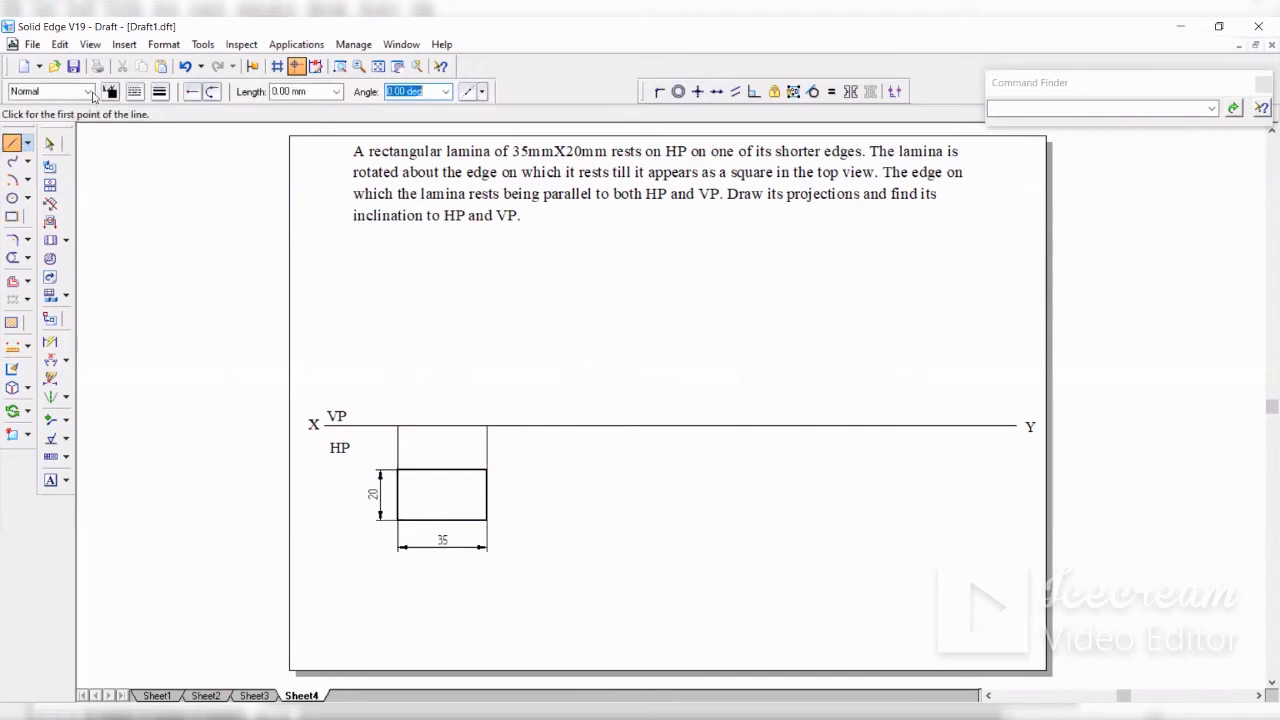
Step: Draw a 35 mm Visible-style line along XY between the two projectors as the lamina's front view
left_click(88, 91)
left_click(24, 208)
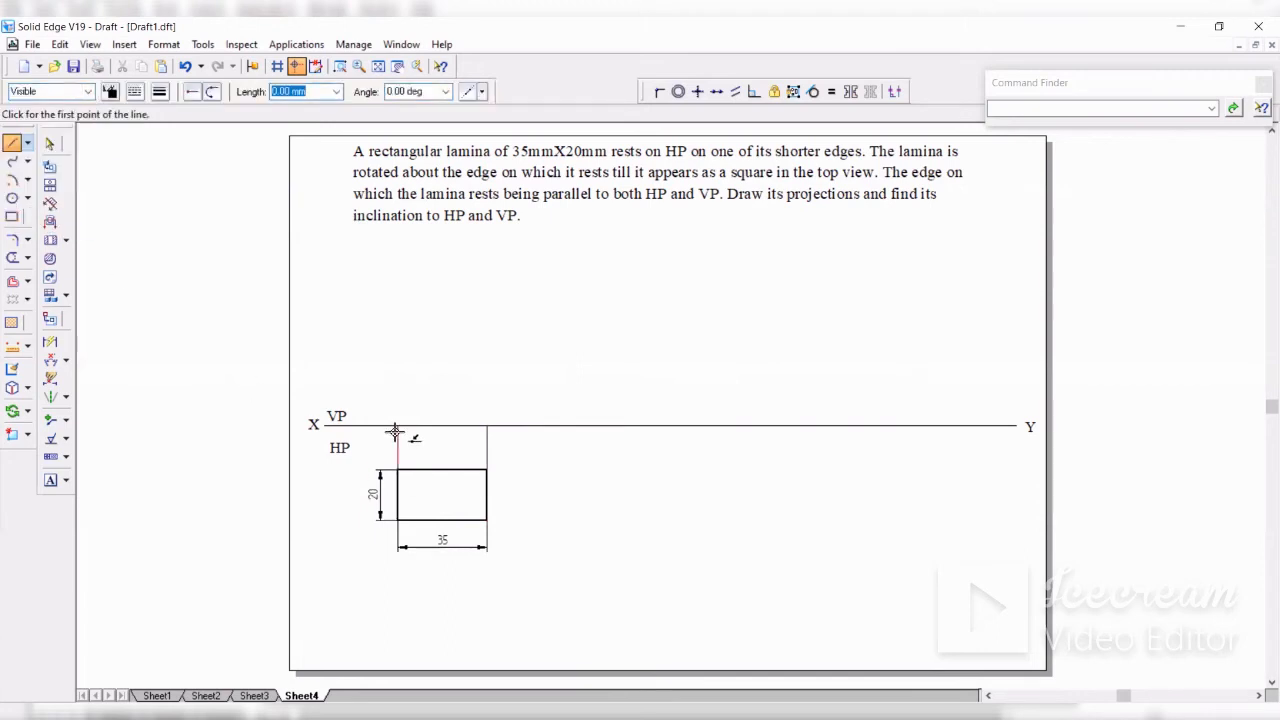
left_click(397, 426)
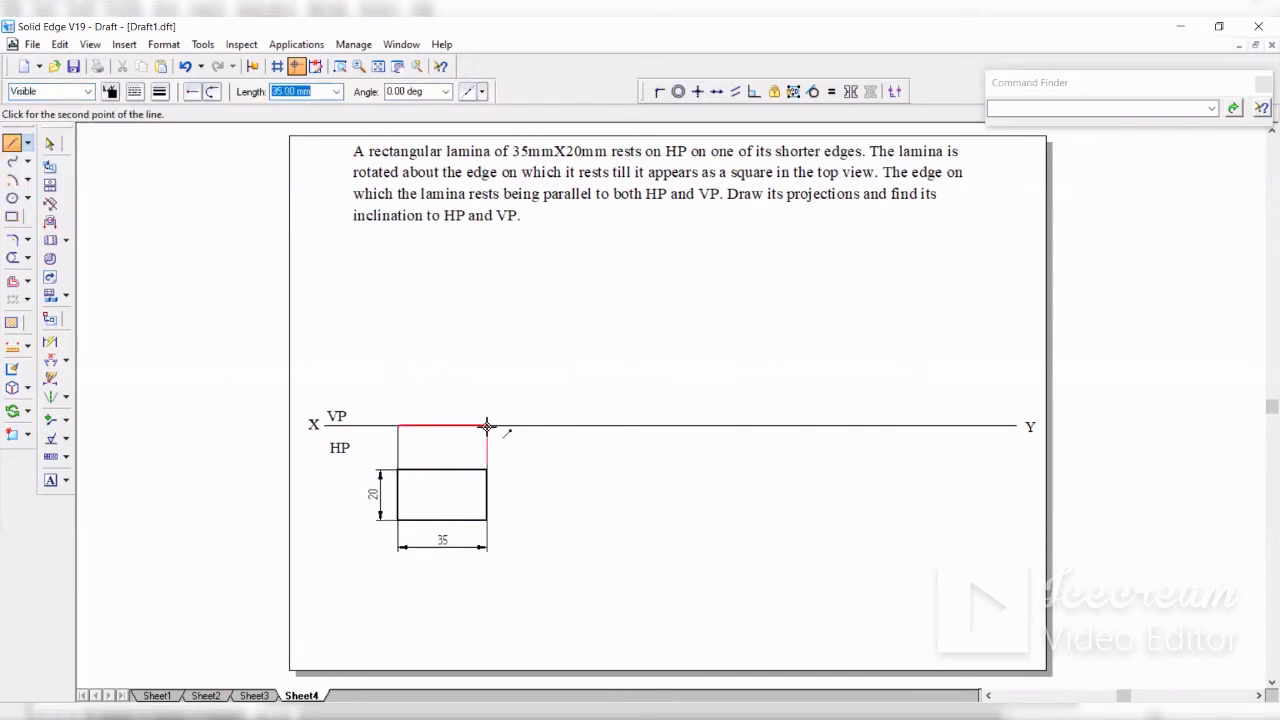
left_click(487, 426)
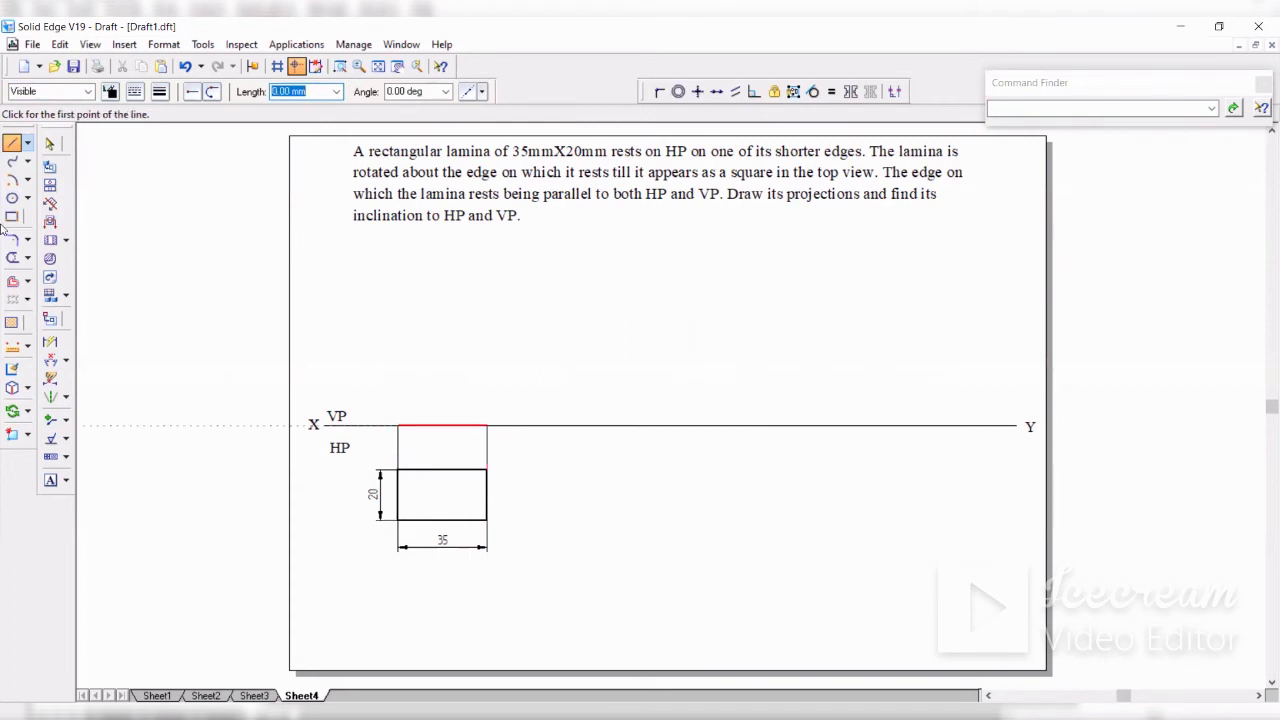
Step: Label the rectangle's corners a, b, c and d counterclockwise, starting with a at the lower-left corner
left_click(52, 481)
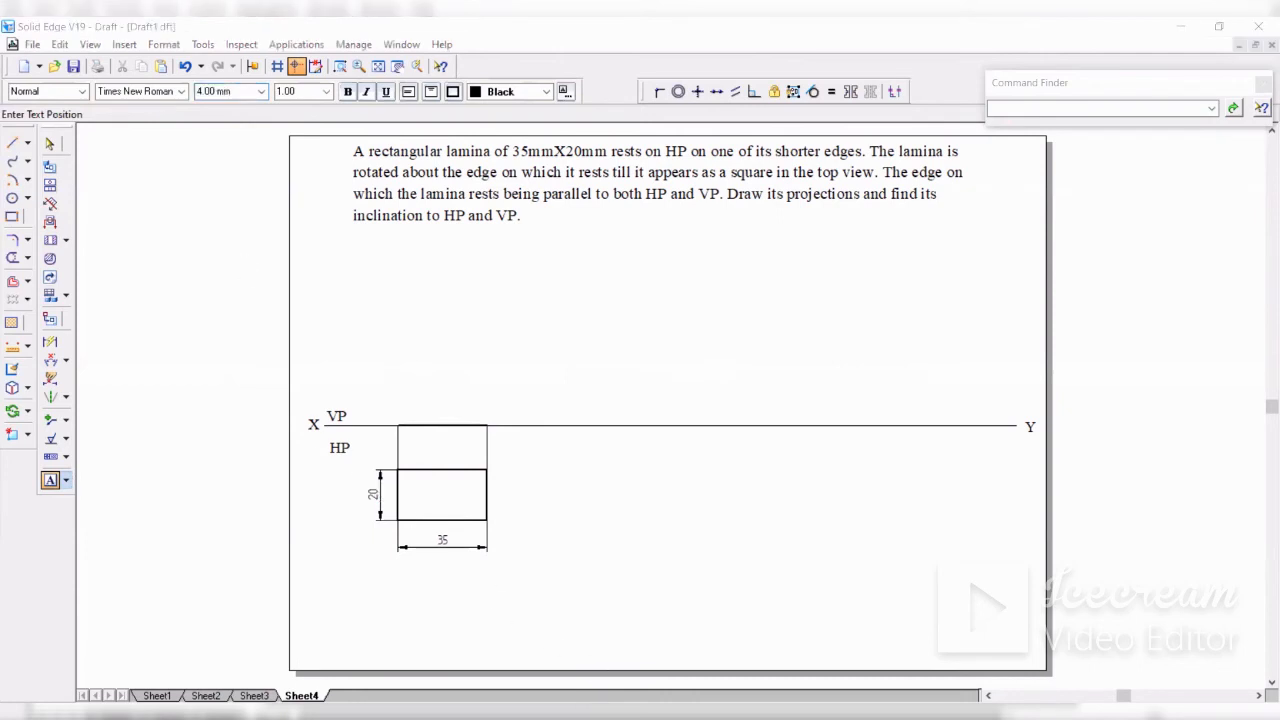
left_click(389, 519)
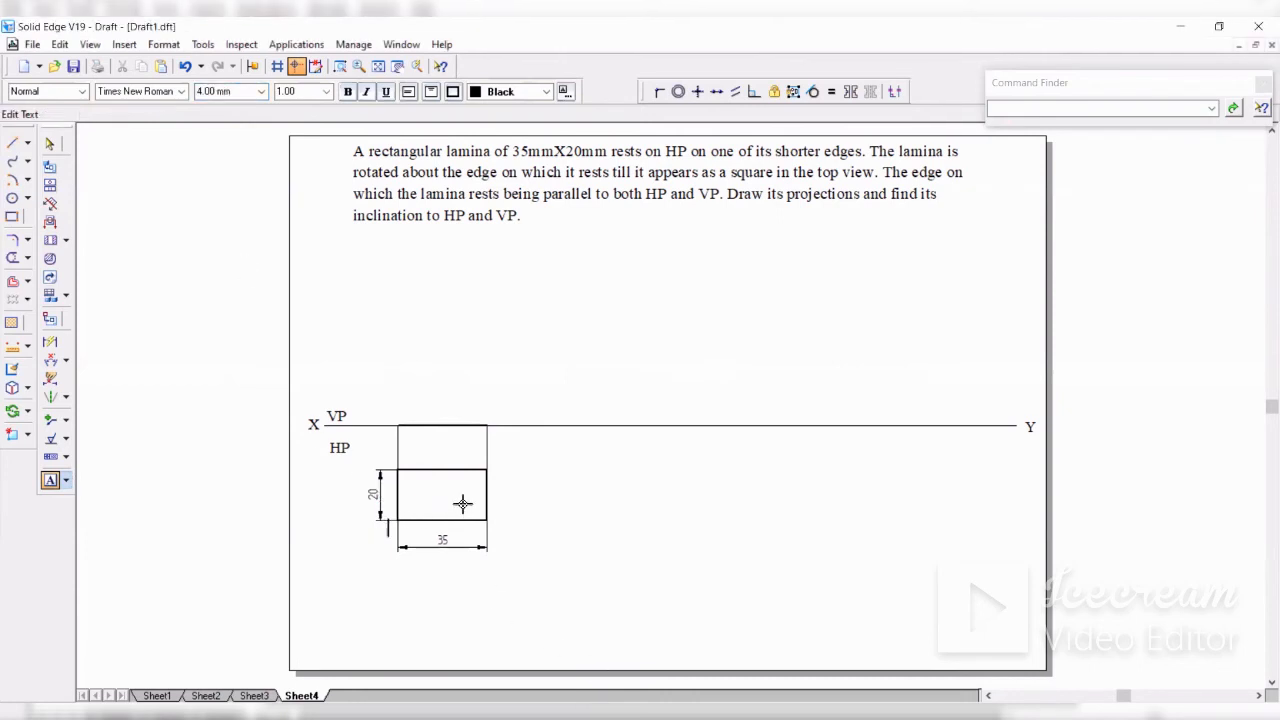
left_click(495, 522)
type("b")
left_click(494, 455)
type("c")
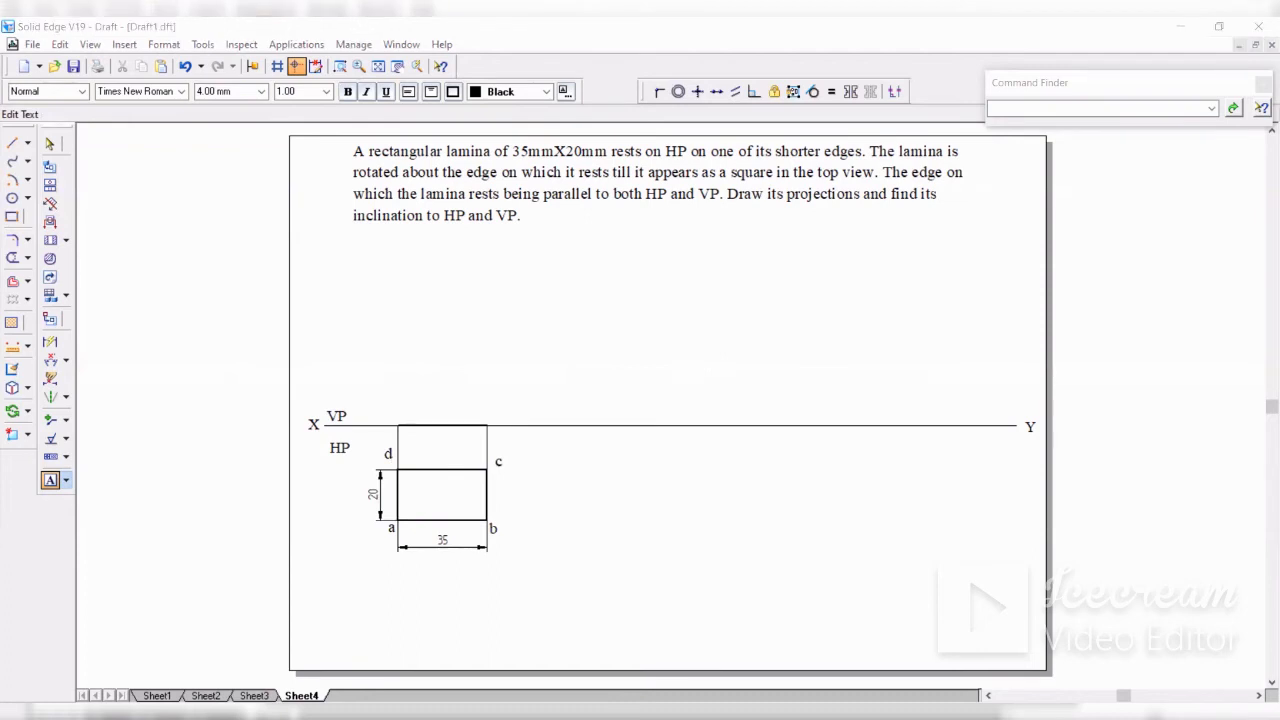
Step: Label the ends of the front-view line on XY as a'(d') and b'(c')
left_click(391, 400)
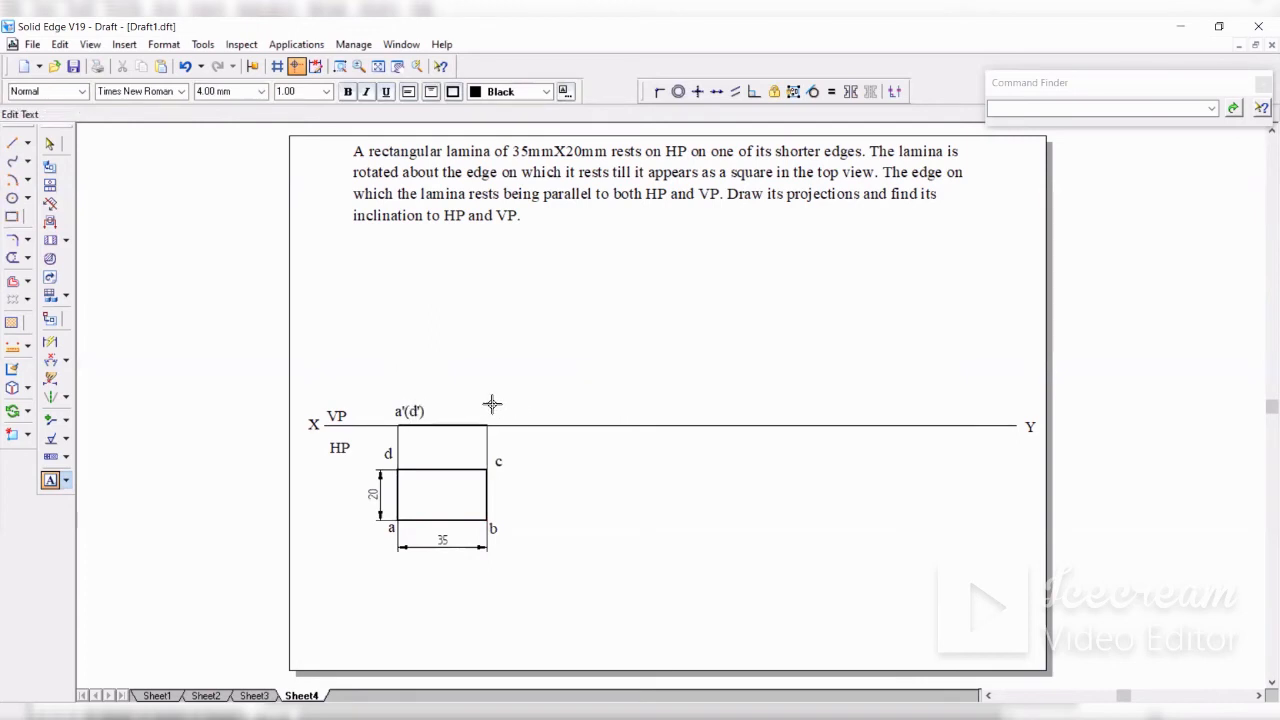
left_click(483, 405)
type("b'(c")
left_click(52, 146)
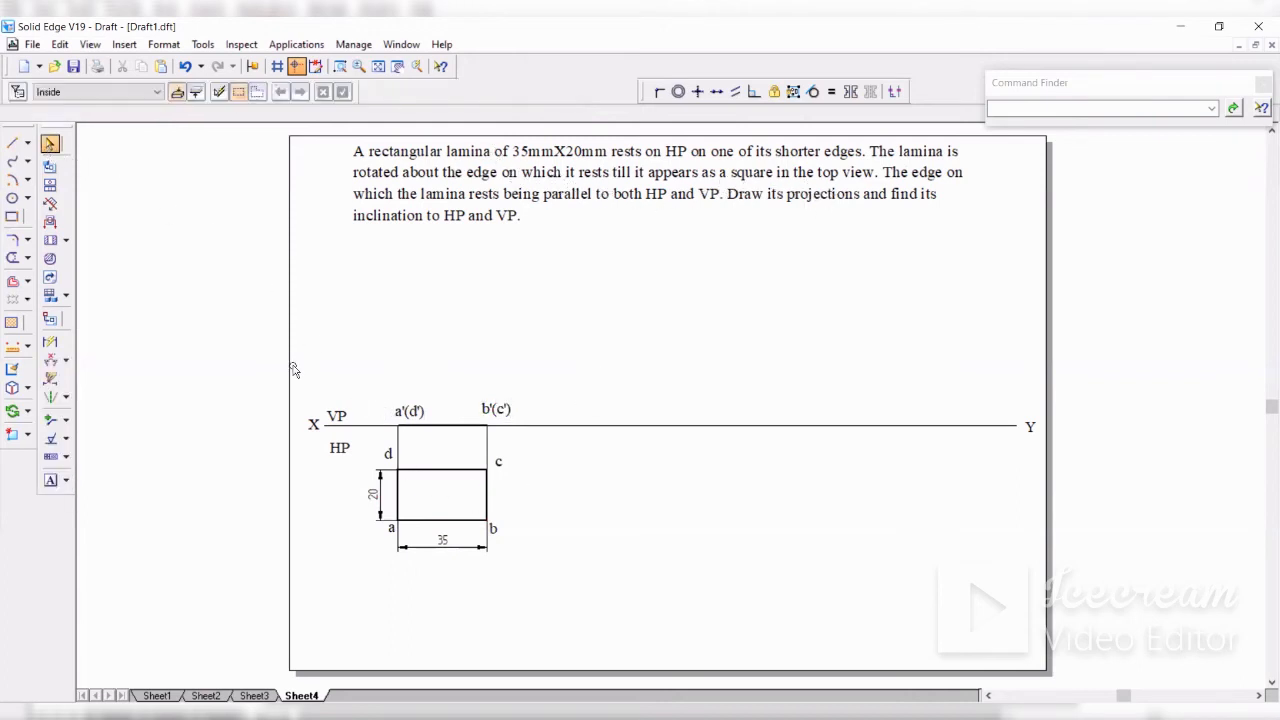
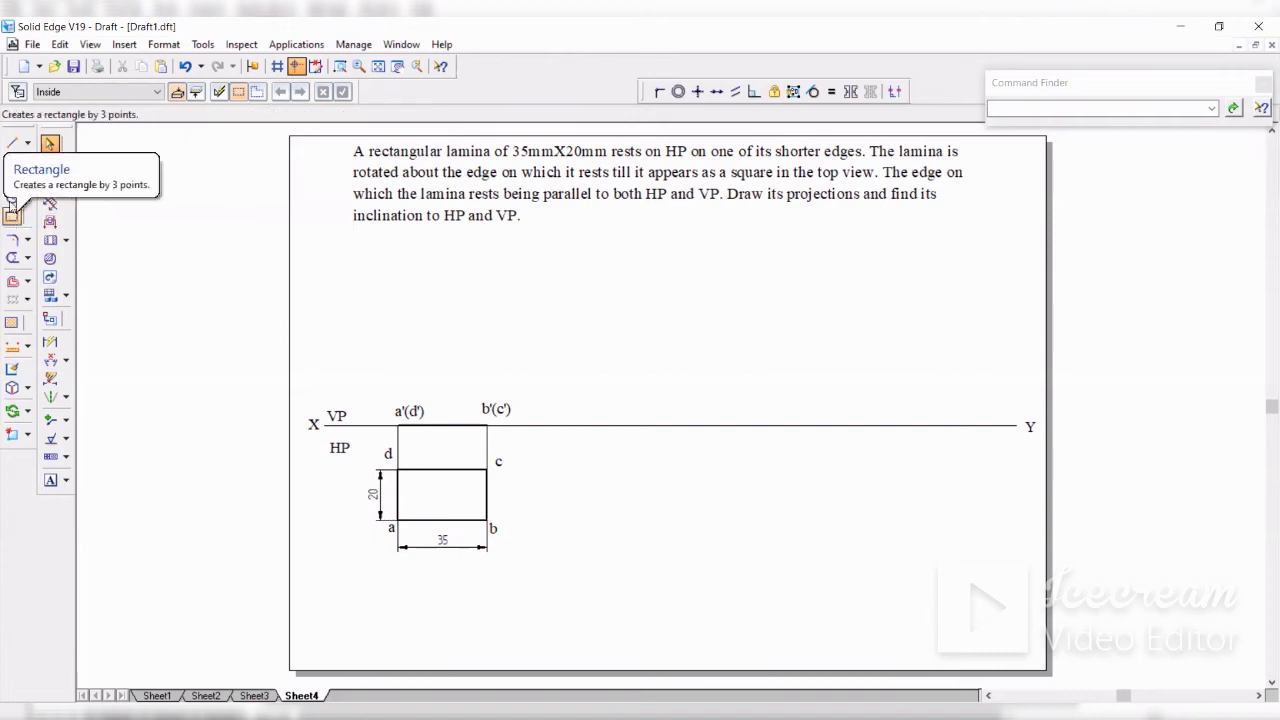
Step: Draw a 20 mm square with Visible-style lines below XY, right of the rectangle and level with it
left_click(12, 143)
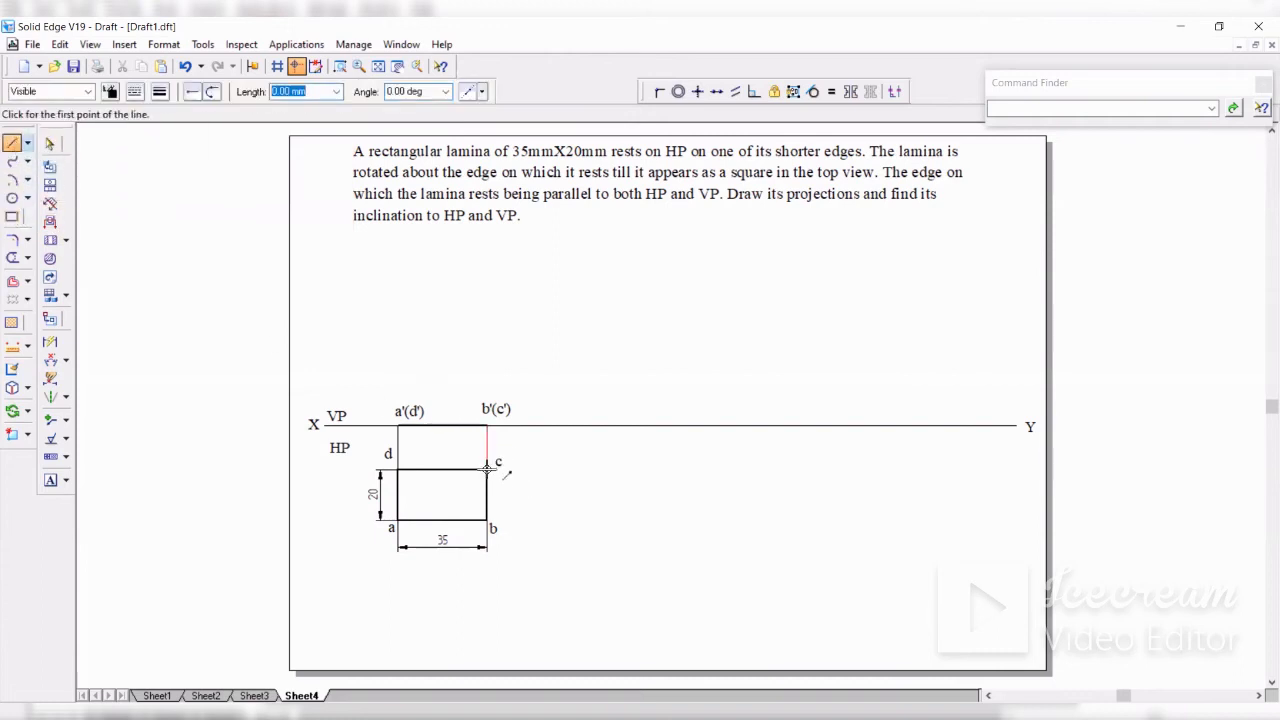
left_click(564, 469)
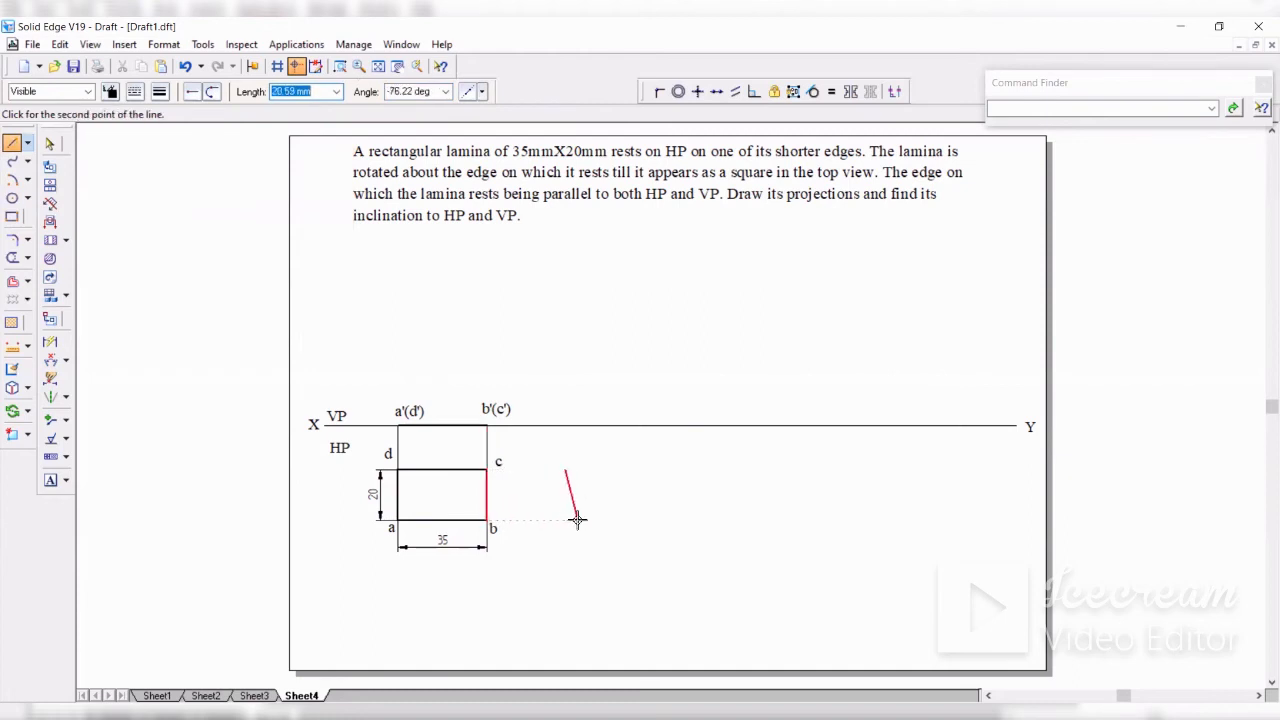
type("20")
key("Tab")
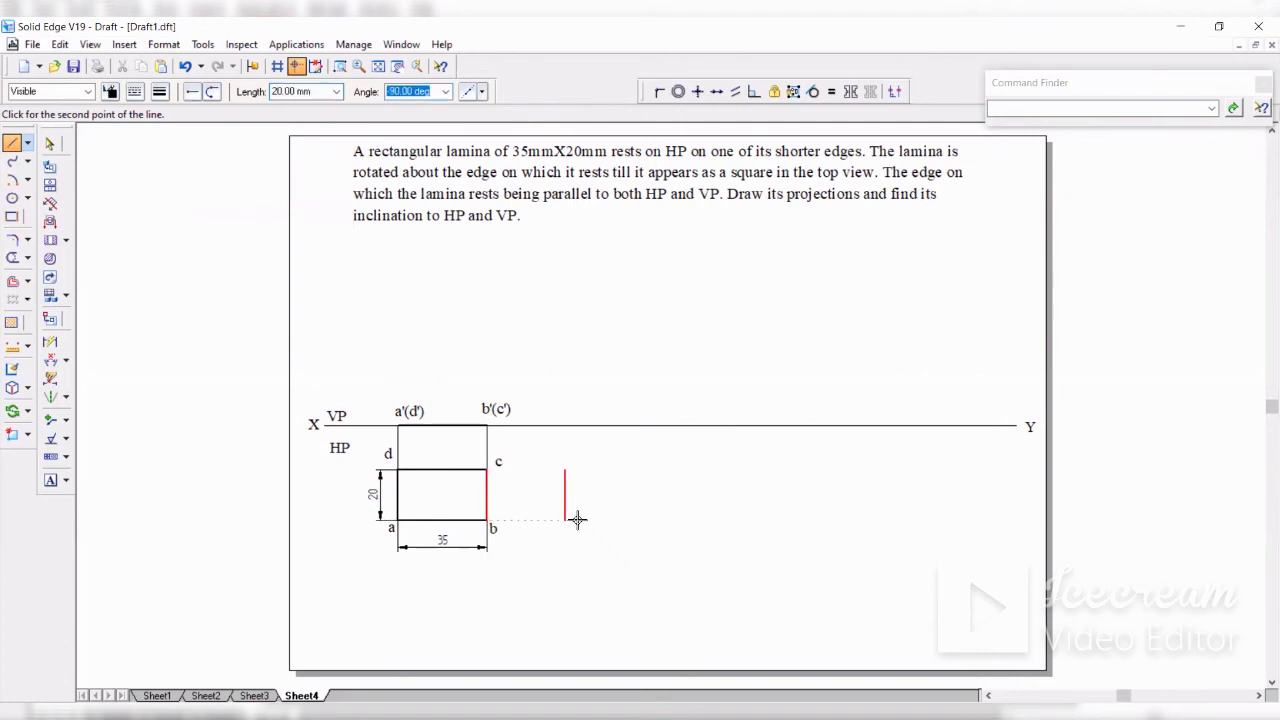
left_click(577, 520)
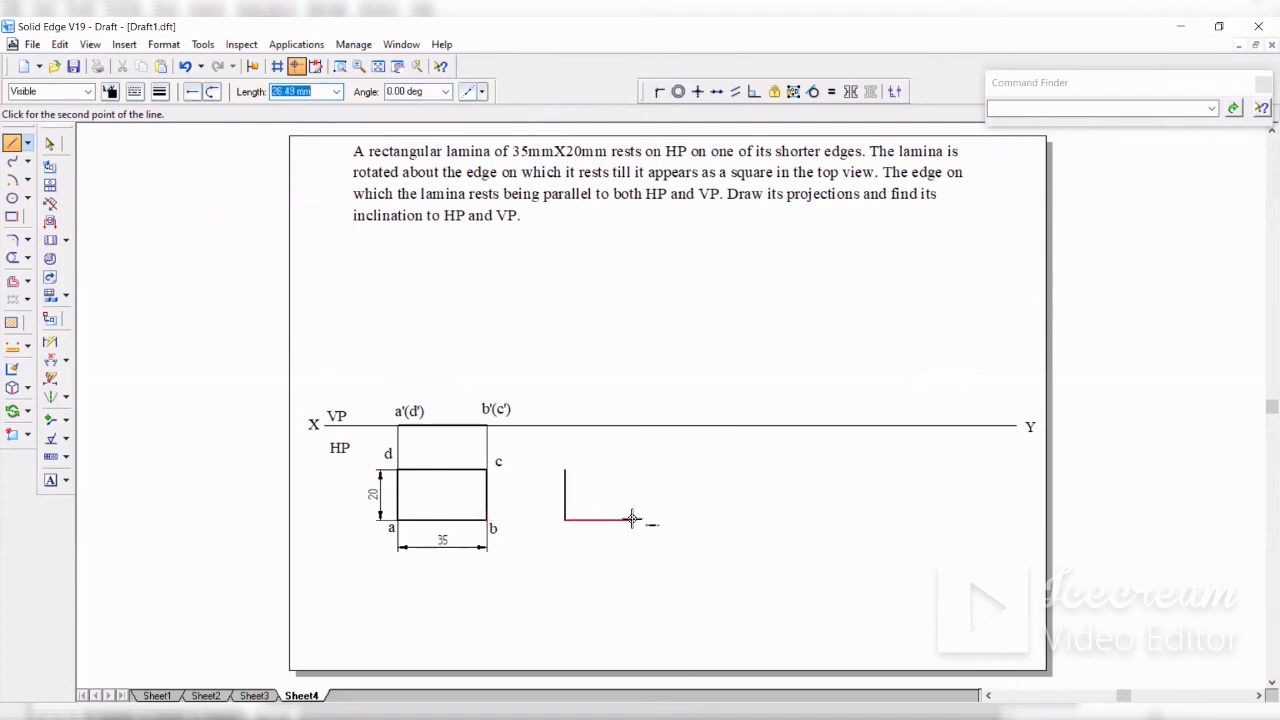
type("20")
key("Tab")
left_click(631, 518)
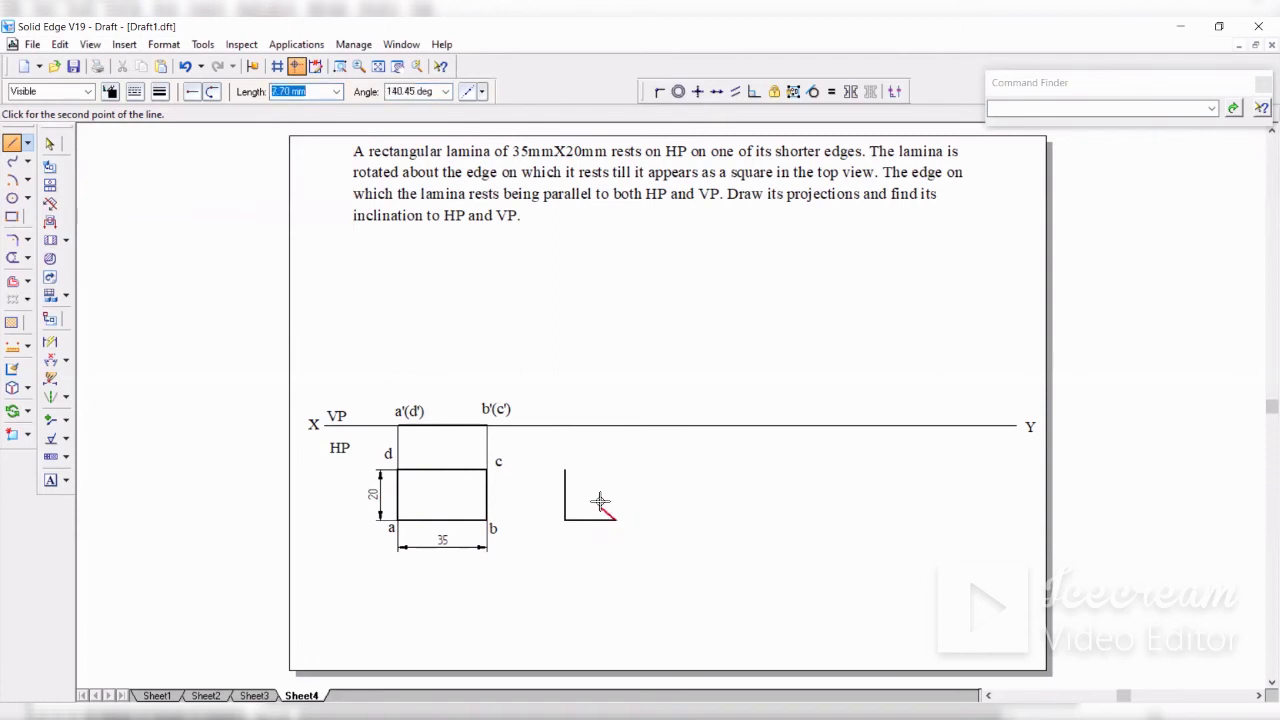
type("20")
key("Tab")
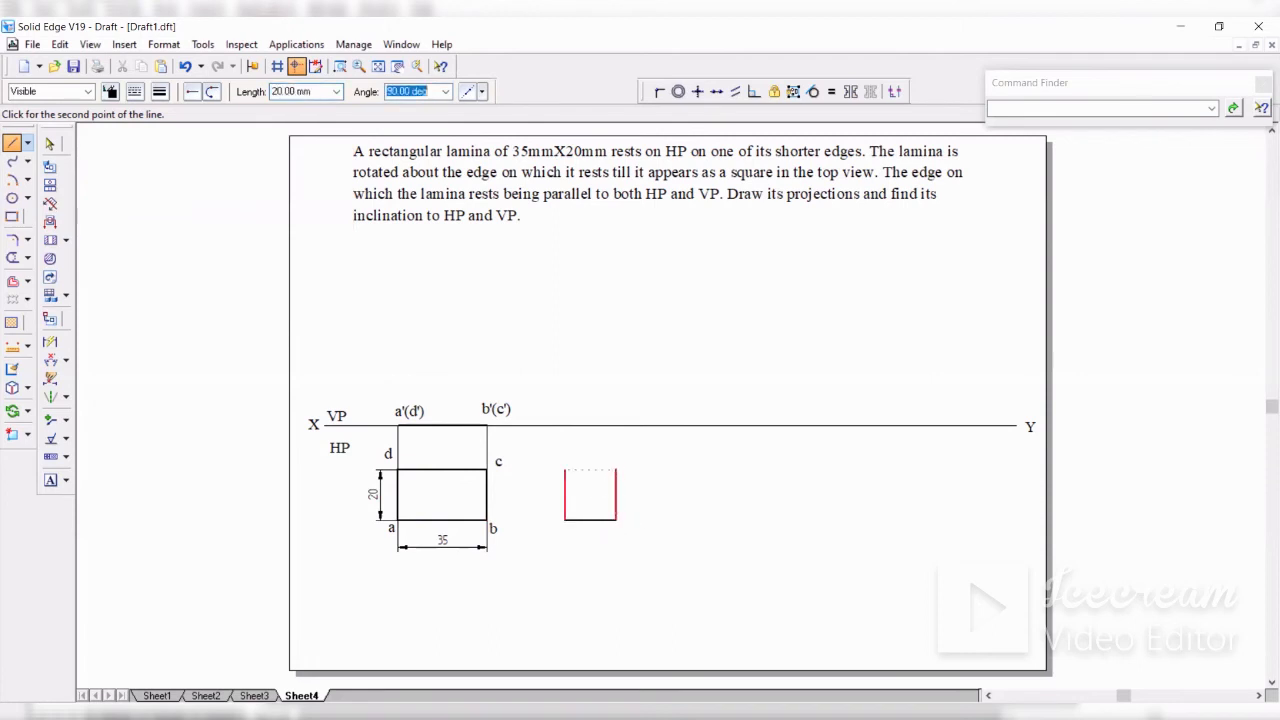
left_click(619, 467)
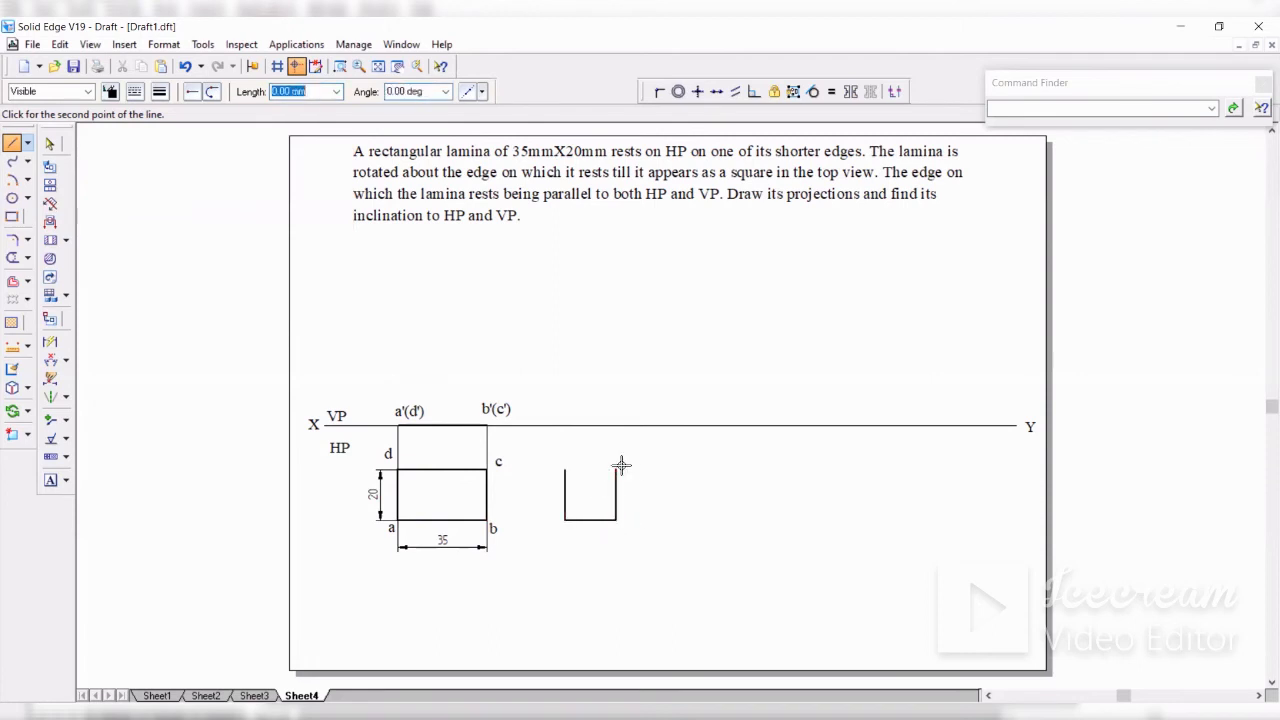
left_click(565, 469)
key("Tab")
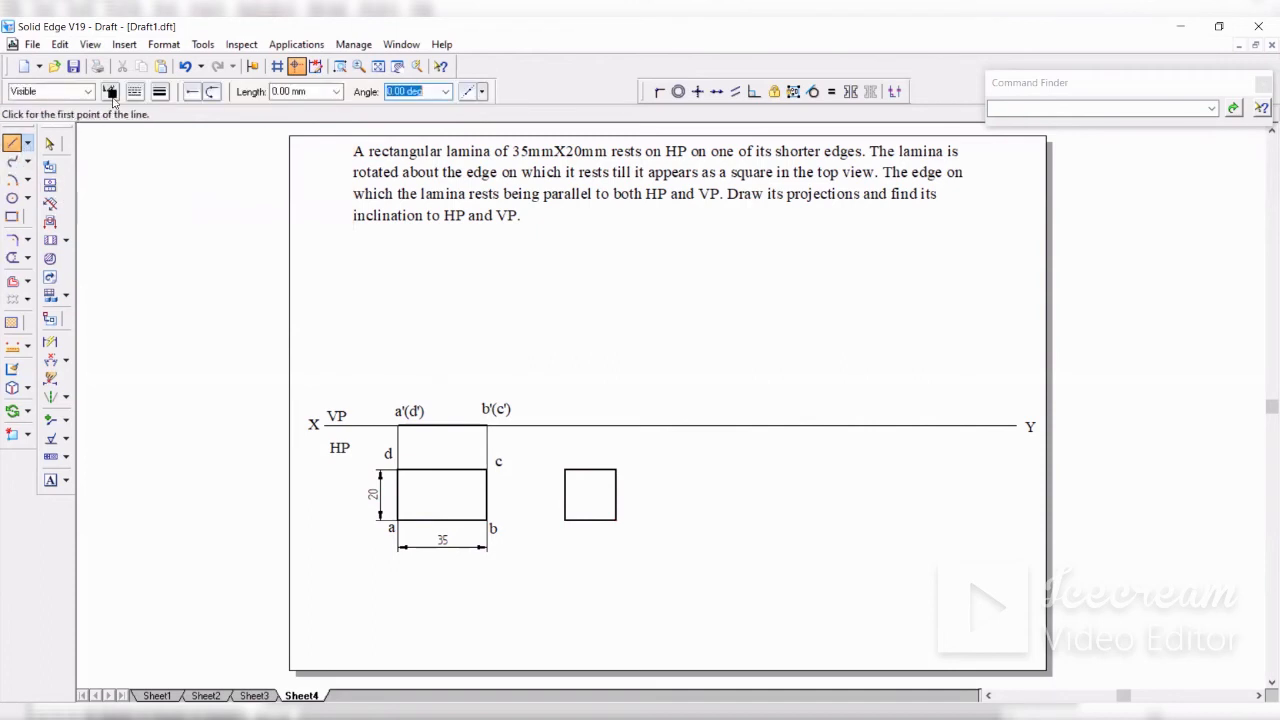
Step: Draw Normal-style projectors up from the square's upper corners, the left one to XY and the right one about 56 mm long
left_click(89, 91)
left_click(40, 158)
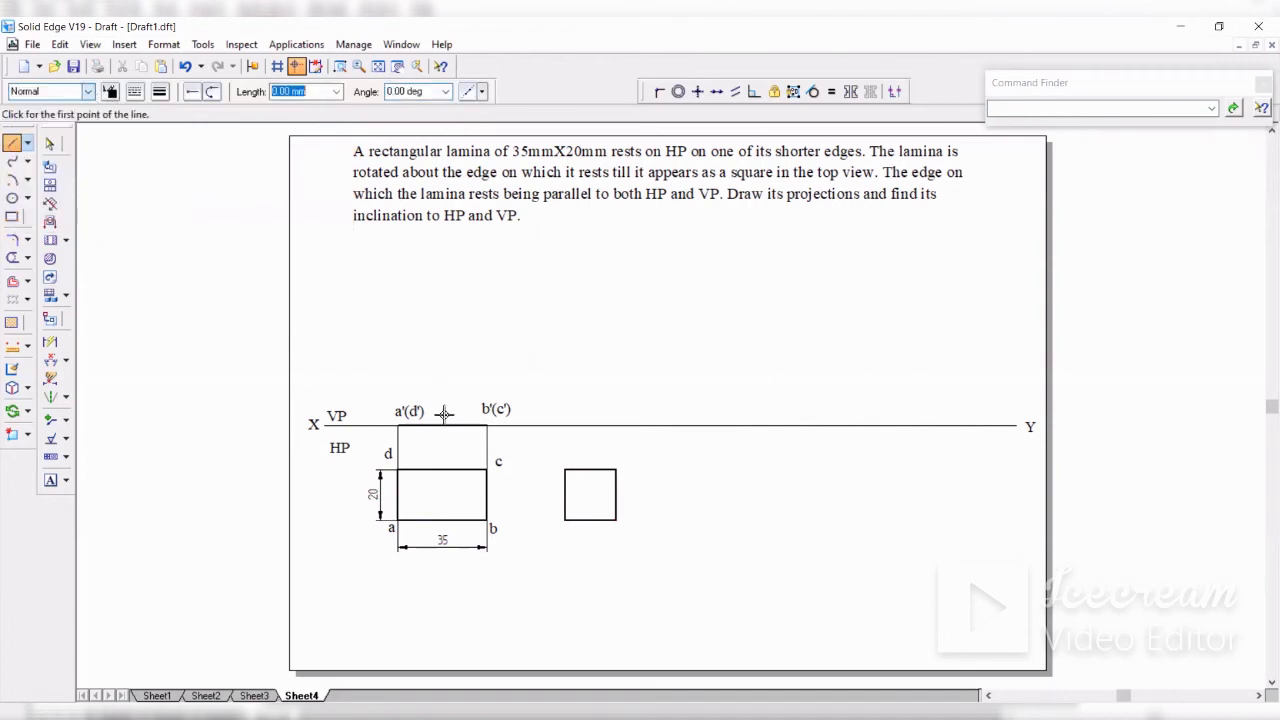
left_click(565, 469)
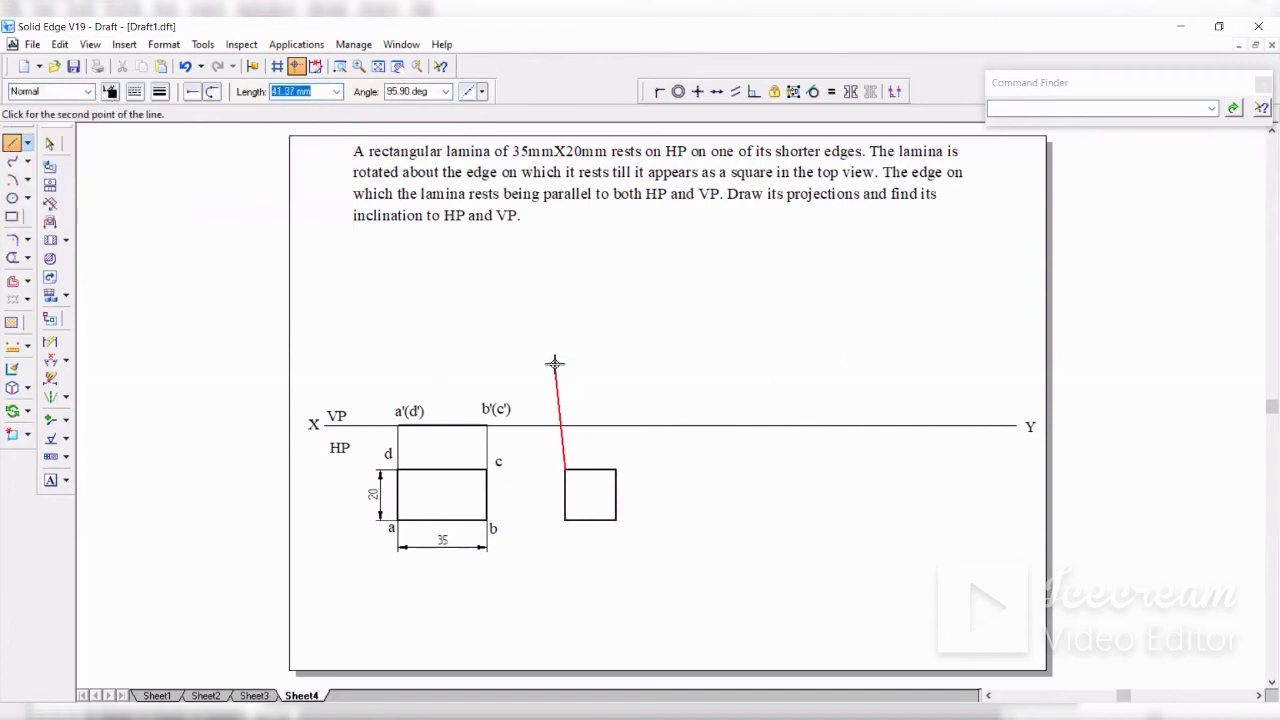
left_click(563, 425)
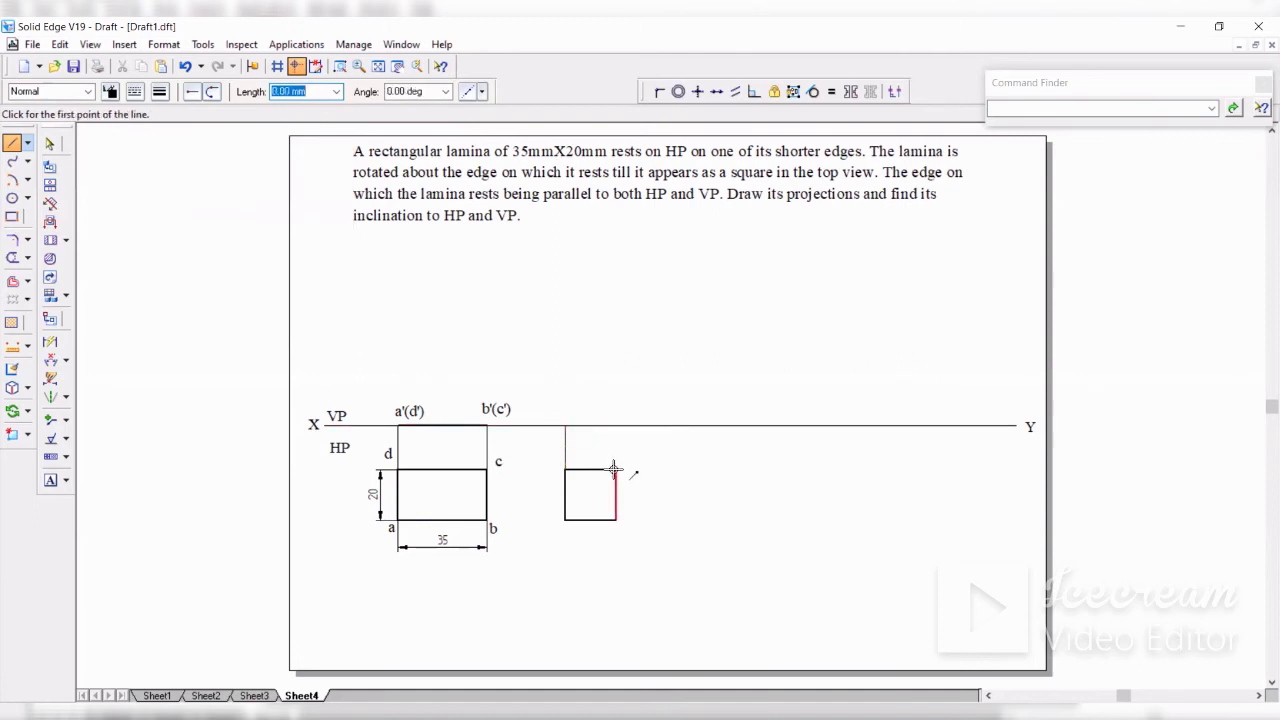
left_click(615, 469)
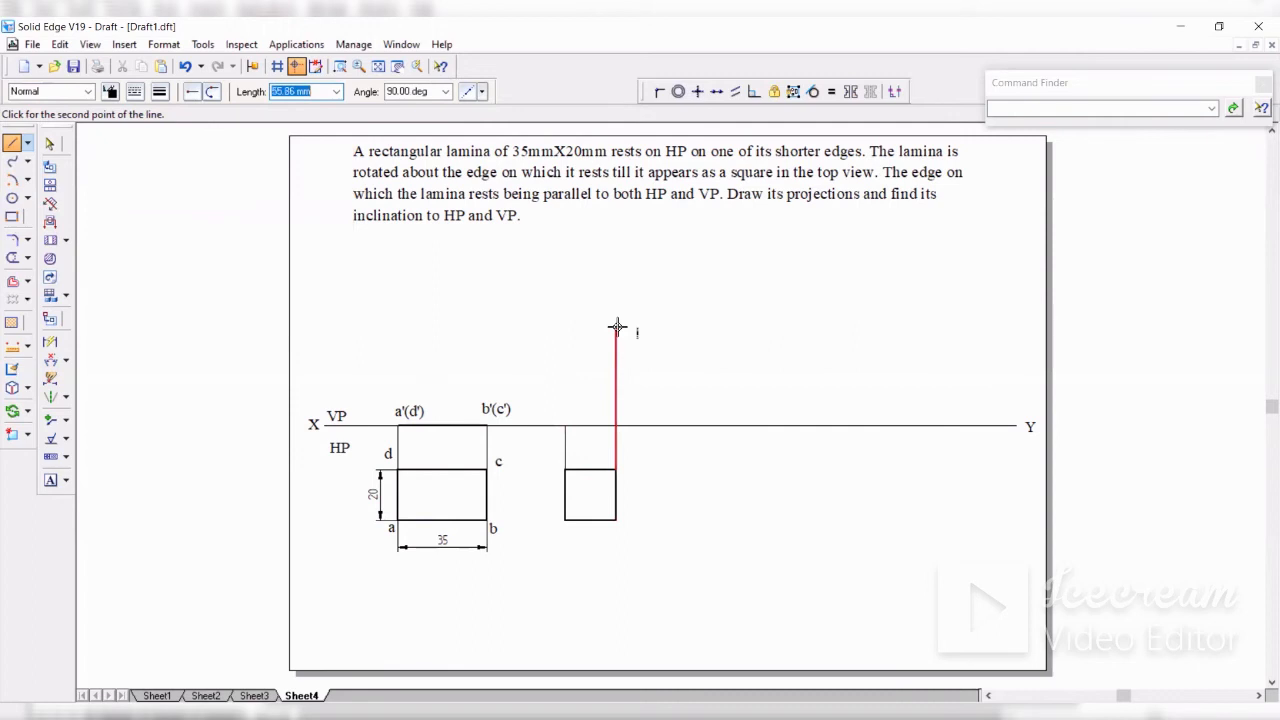
left_click(617, 327)
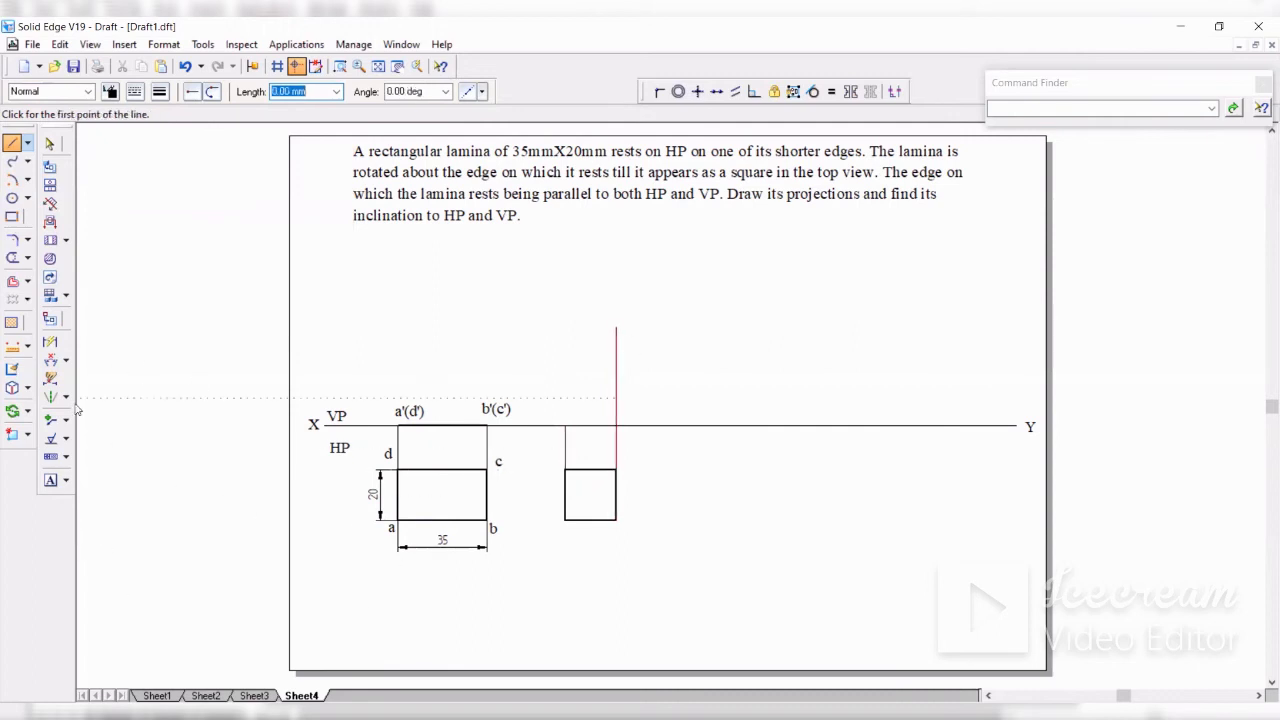
Step: Label the square's corners a, b, c and d counterclockwise, starting with a at the lower-left corner
left_click(50, 480)
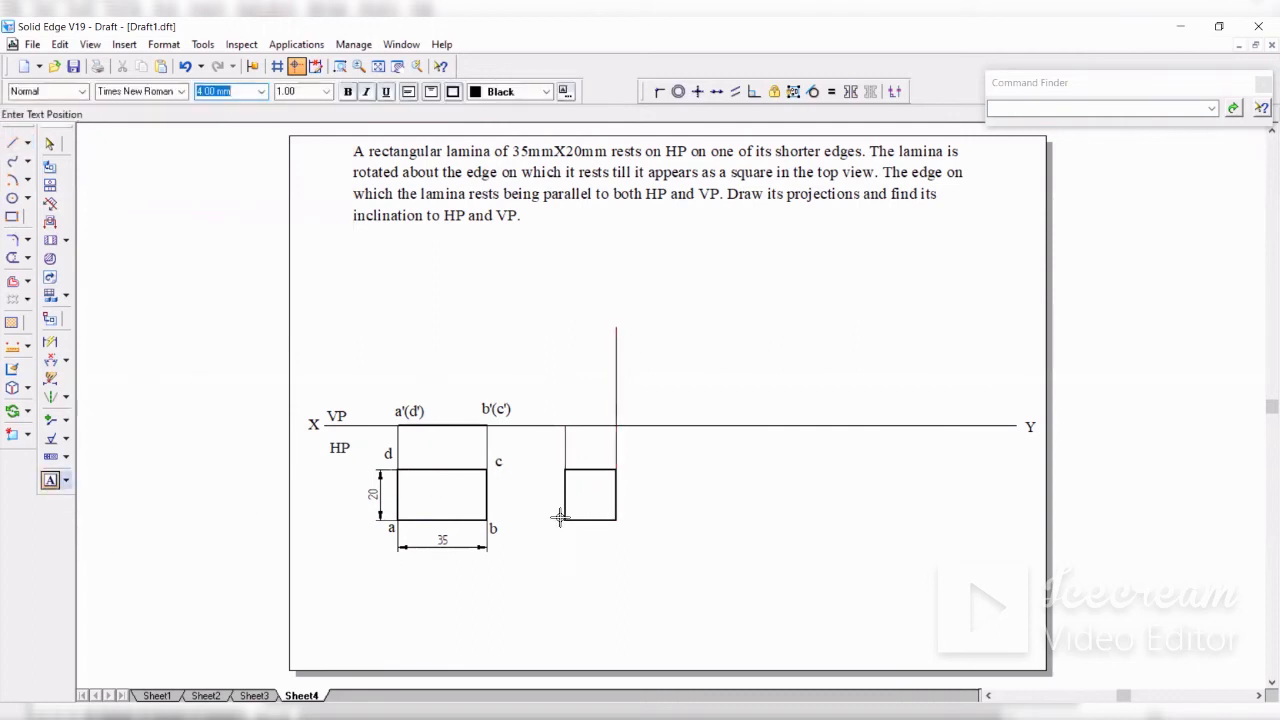
left_click(565, 524)
type("a")
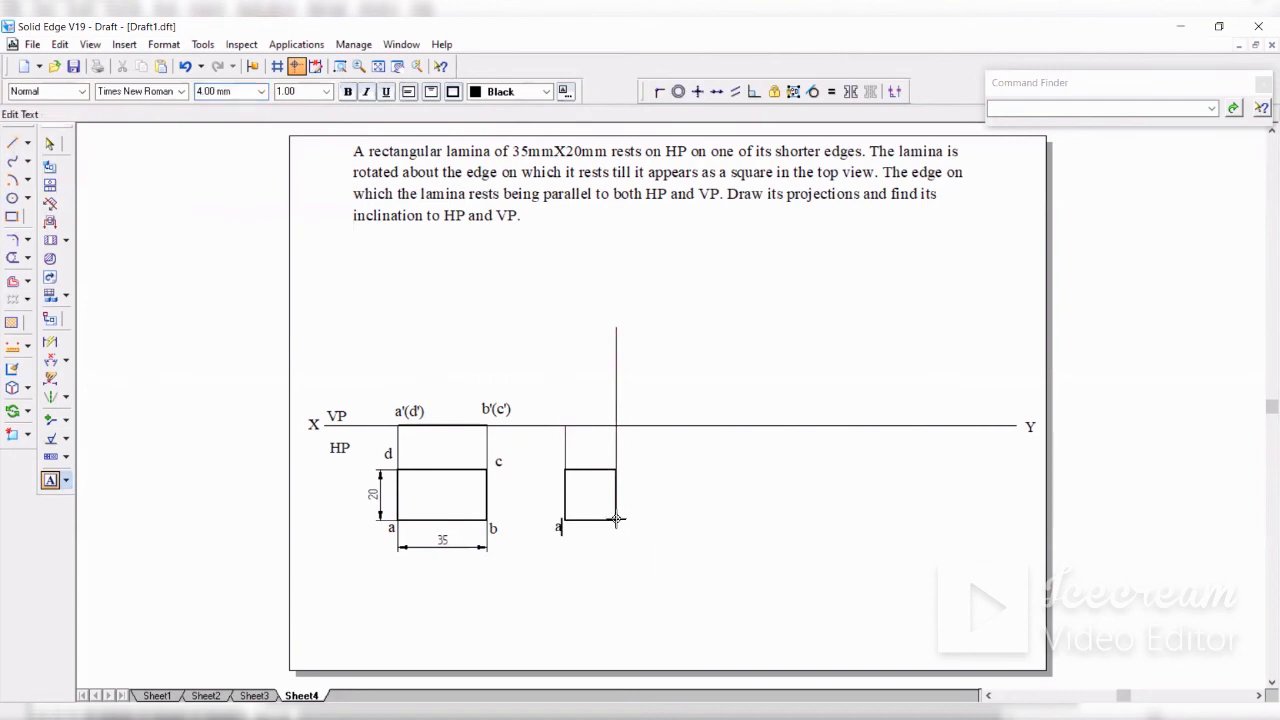
left_click(628, 523)
type("b")
left_click(620, 459)
type("c")
left_click(548, 457)
type("d")
Step: Dimension the square's width below its bottom edge and its height beside its left edge
left_click(50, 342)
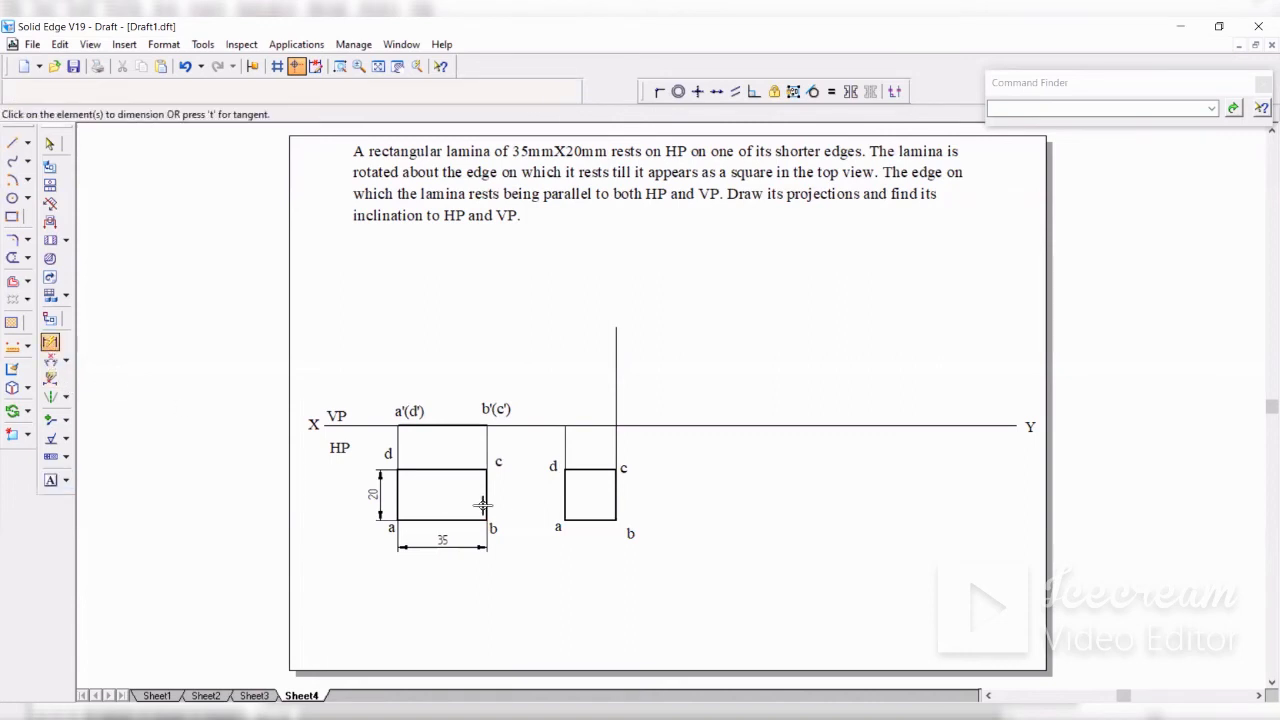
left_click(586, 521)
left_click(584, 545)
left_click(565, 495)
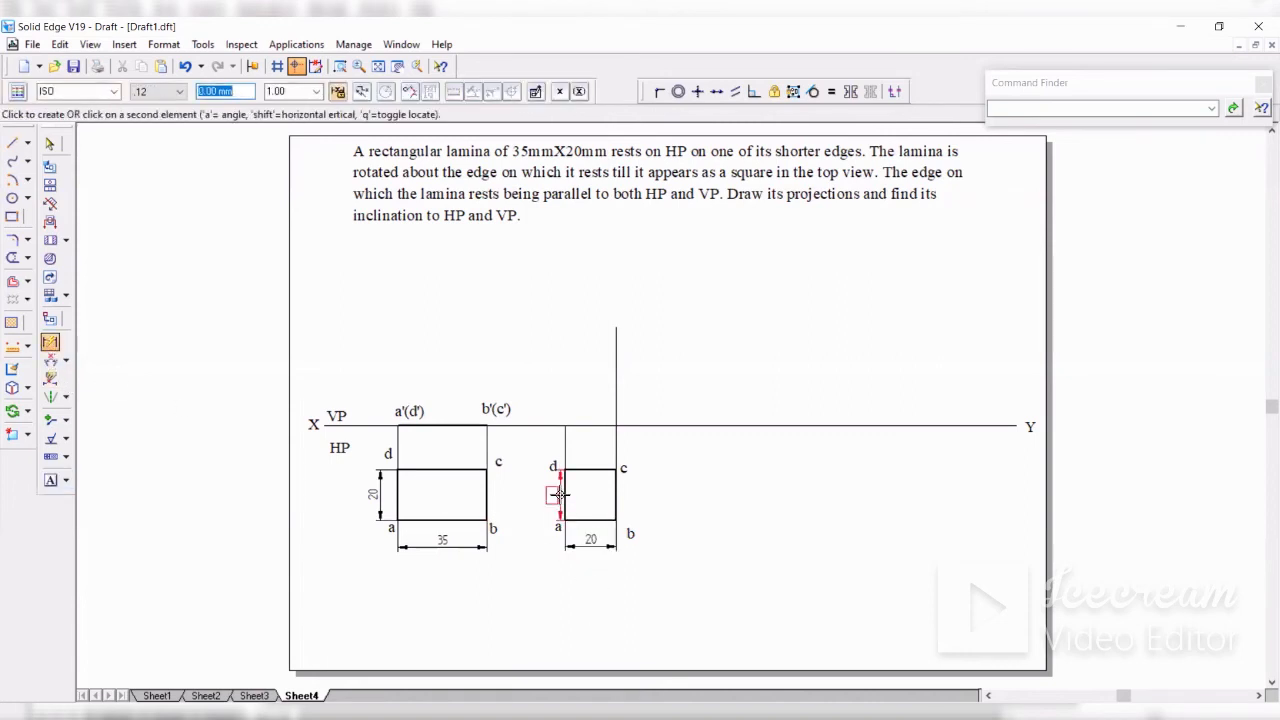
left_click(539, 495)
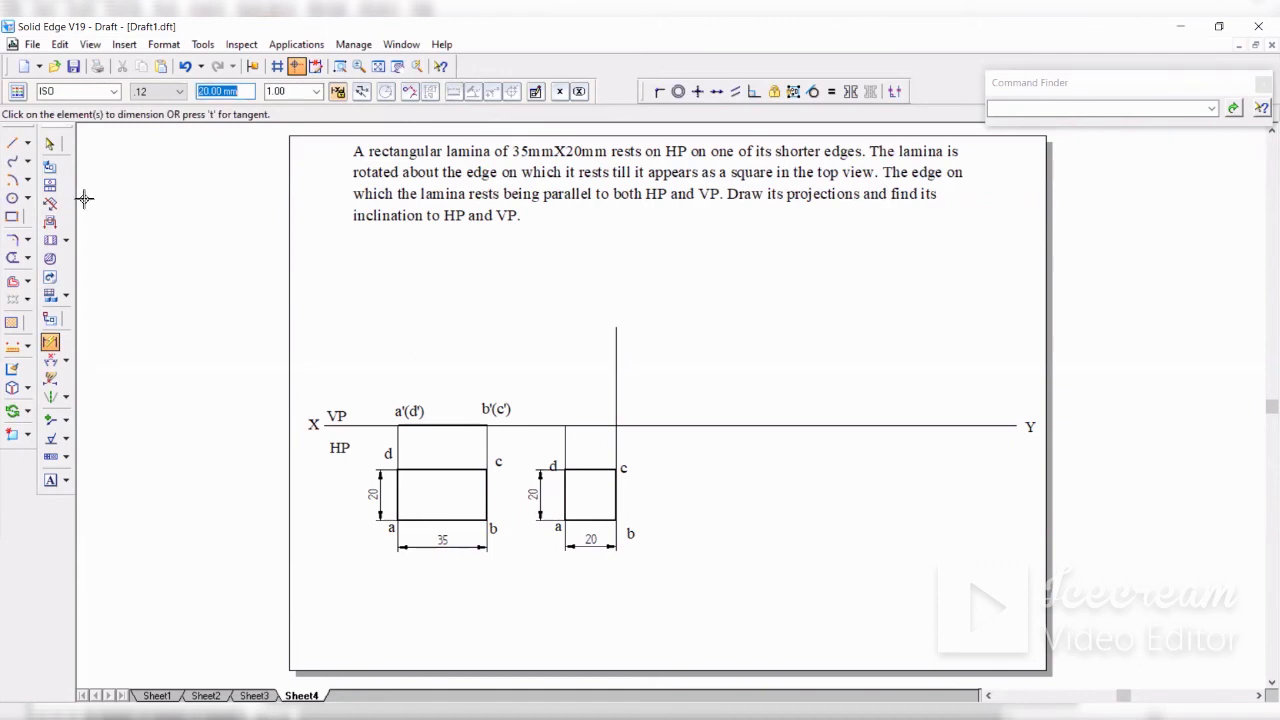
Step: Dimension the length of the front-view line between a'(d') and b'(c'), placing the dimension above it
left_click(50, 342)
left_click(441, 424)
left_click(443, 375)
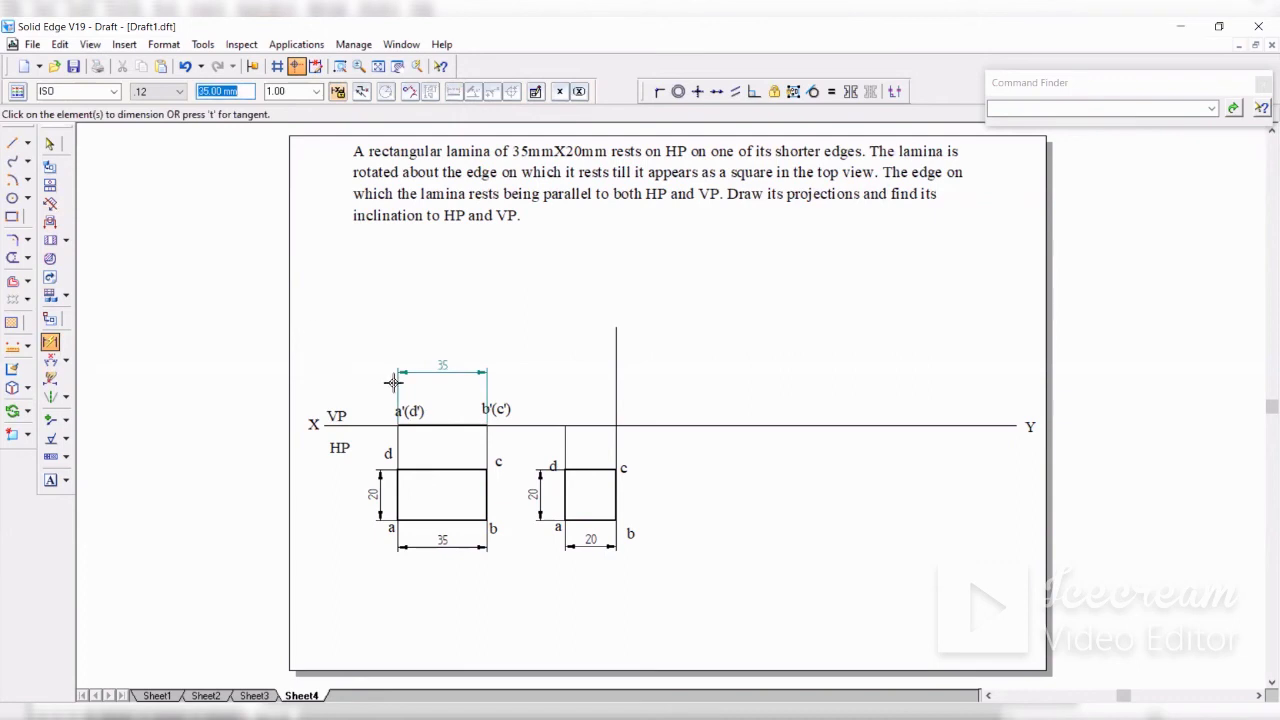
Step: Draw a 35 mm radius arc centred where the square's left projector meets XY, cutting across the tall right projector
left_click(28, 181)
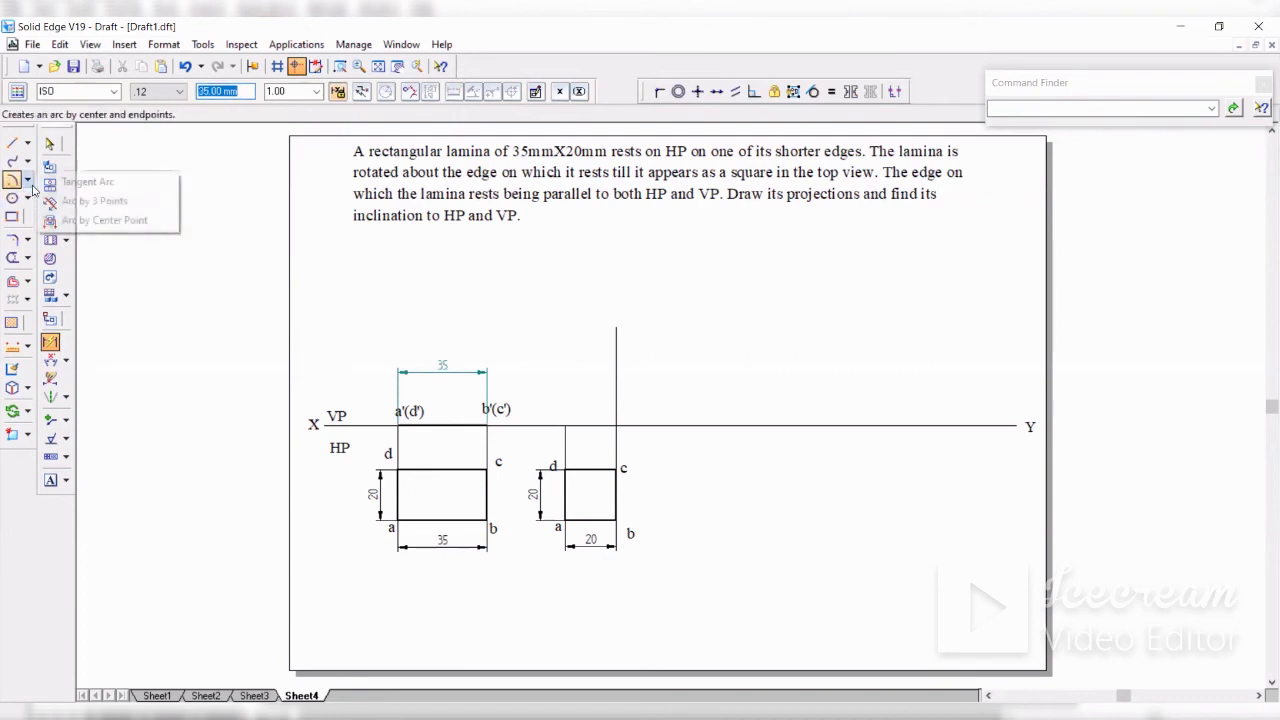
left_click(100, 220)
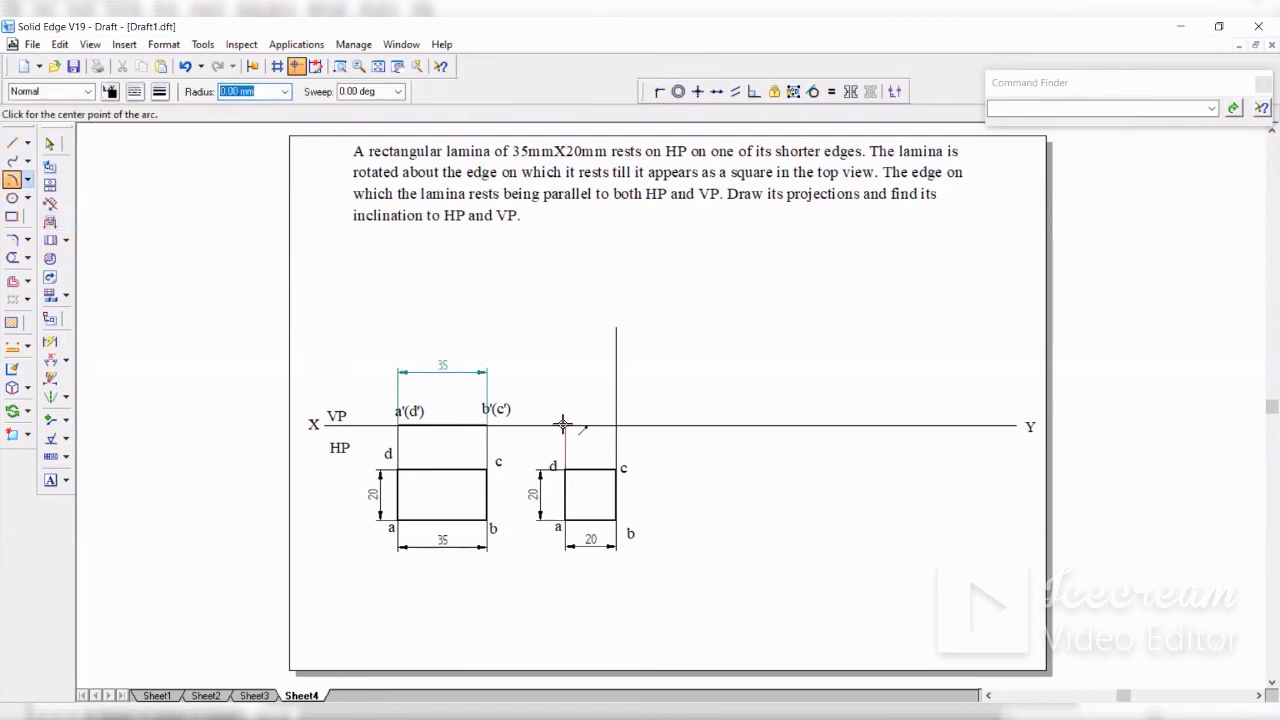
left_click(565, 426)
type("35")
key("Tab")
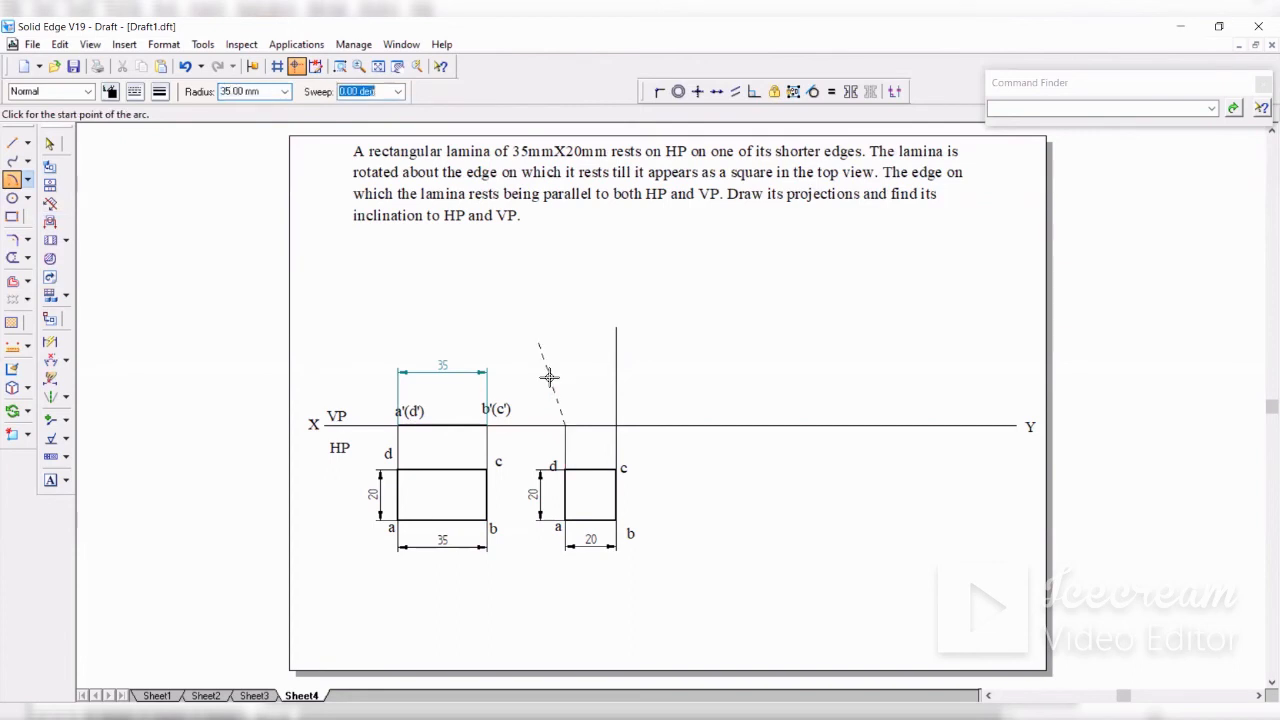
left_click(608, 348)
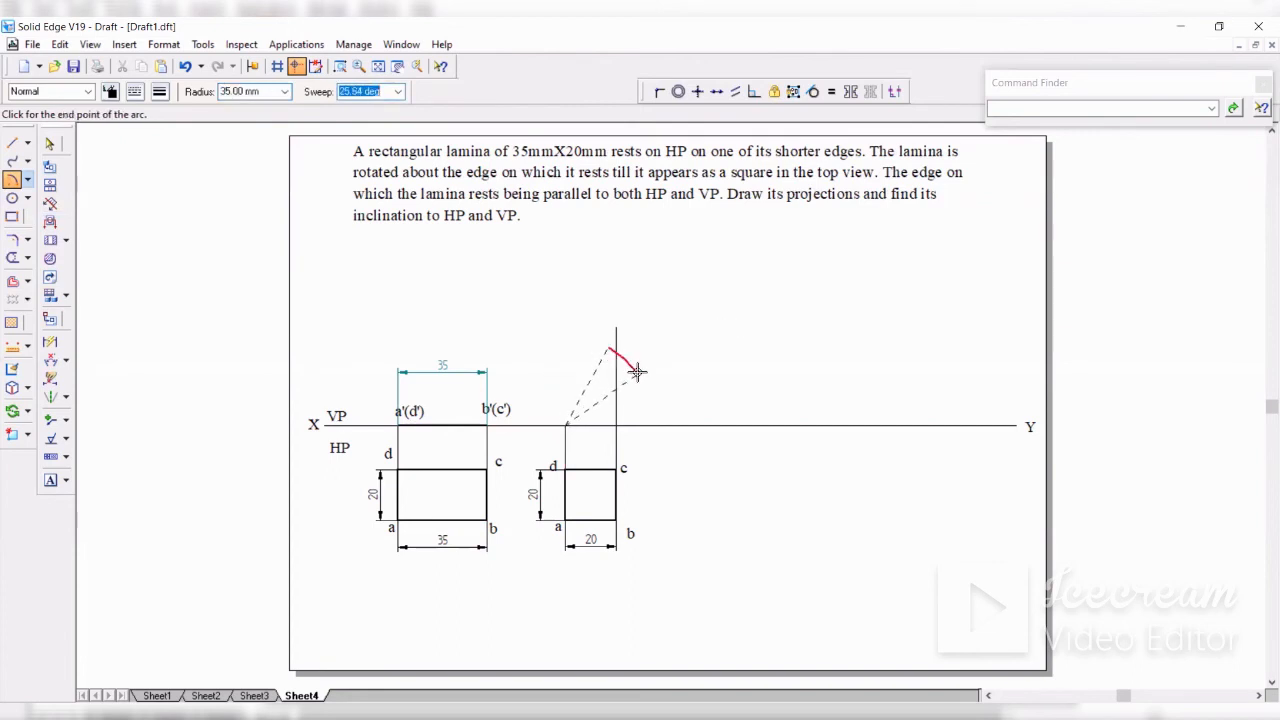
left_click(638, 374)
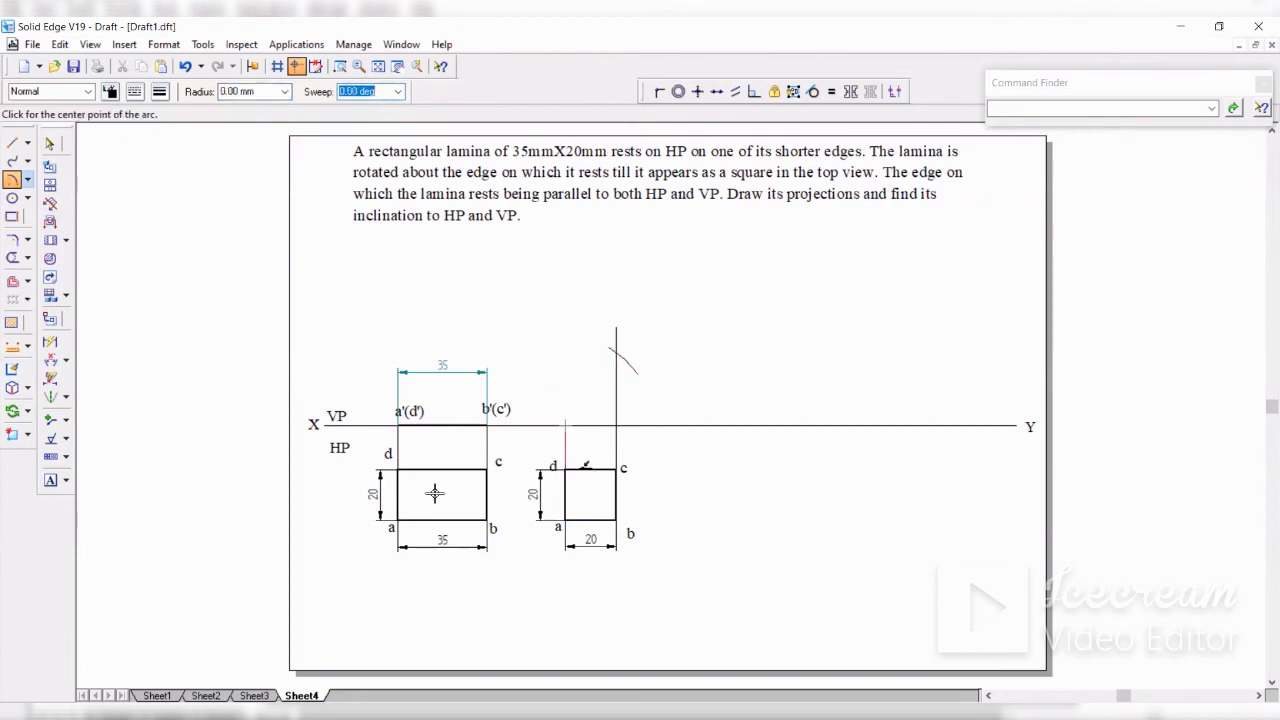
Step: Draw a line from the left projector's foot on XY to the intersection of the arc and the right projector
left_click(12, 144)
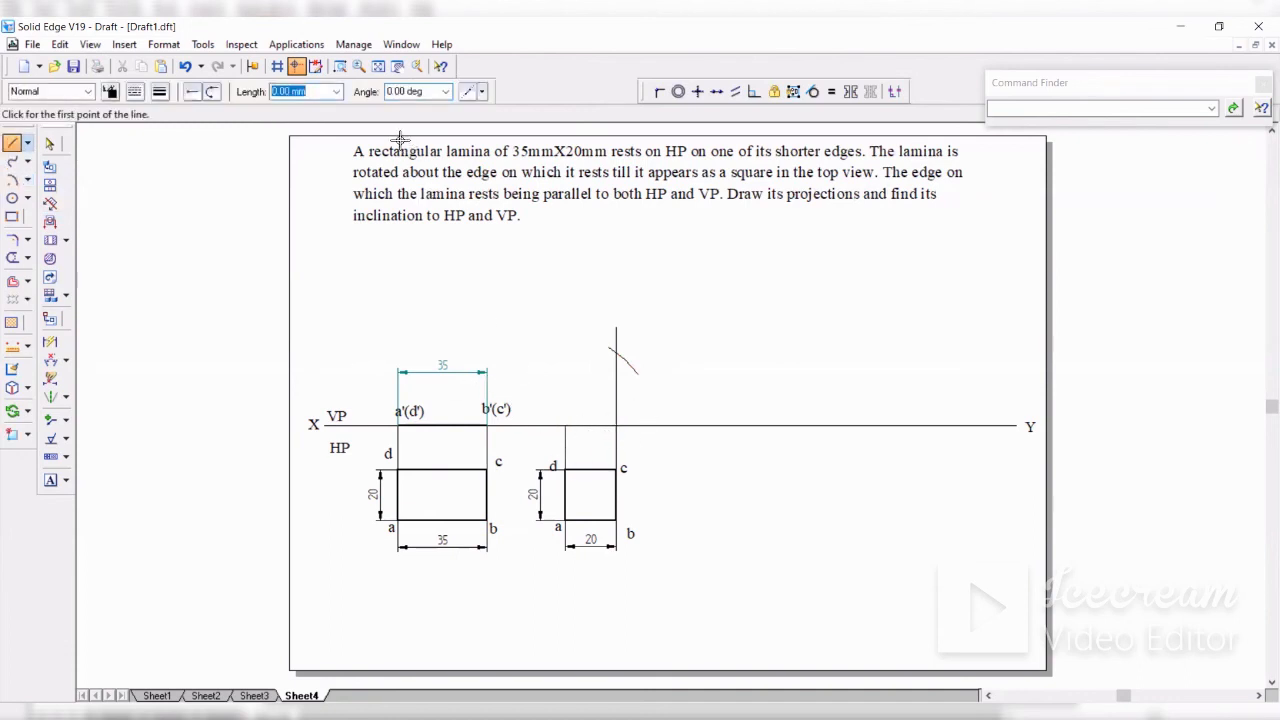
left_click(340, 66)
left_click(560, 269)
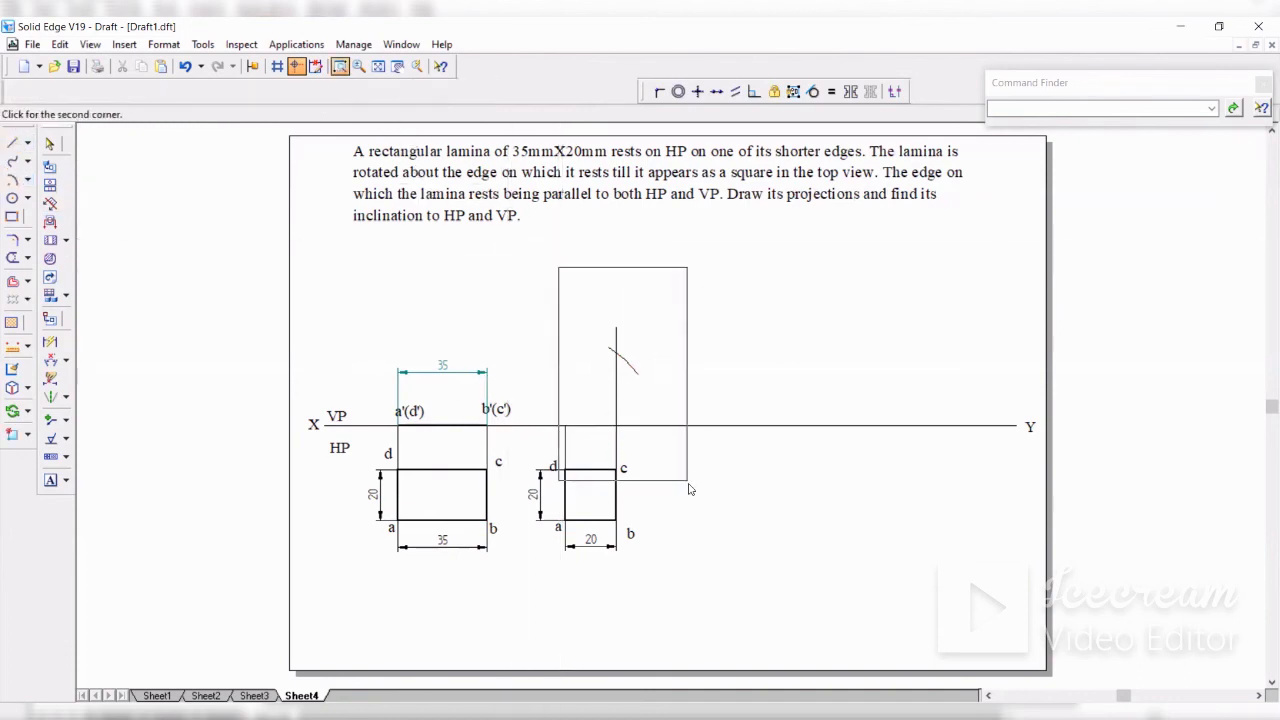
left_click(680, 510)
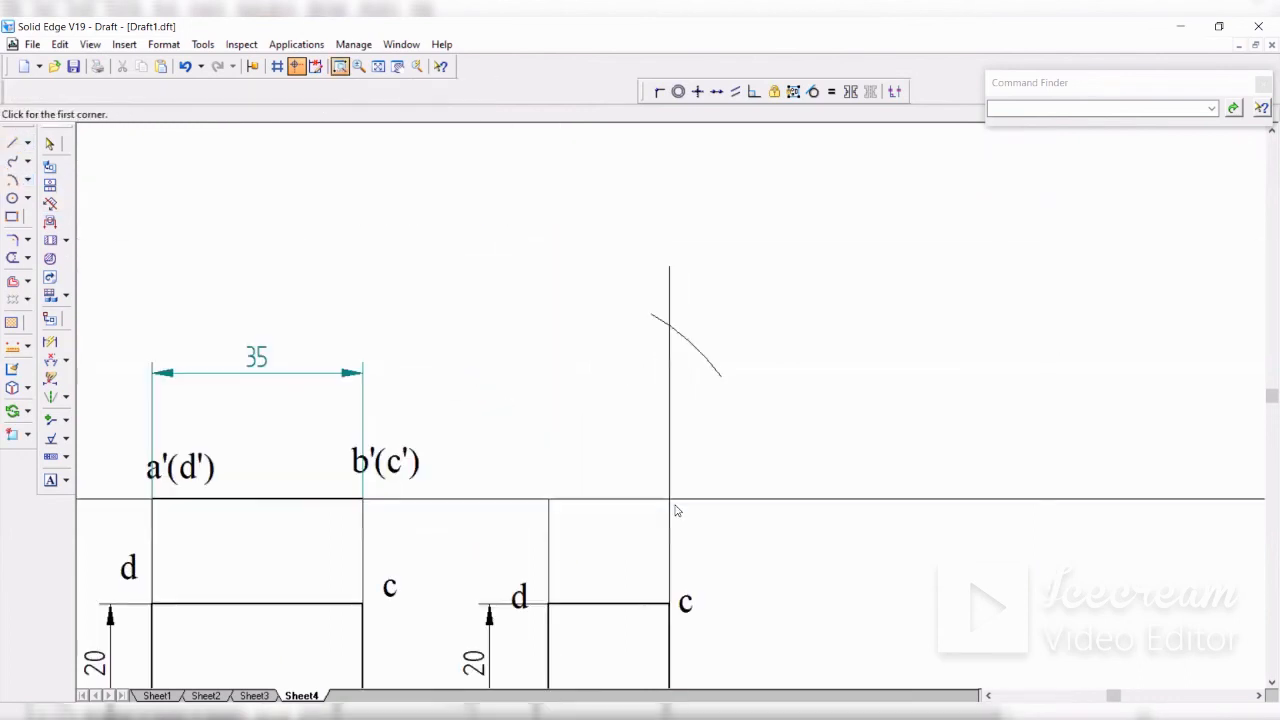
left_click(549, 498)
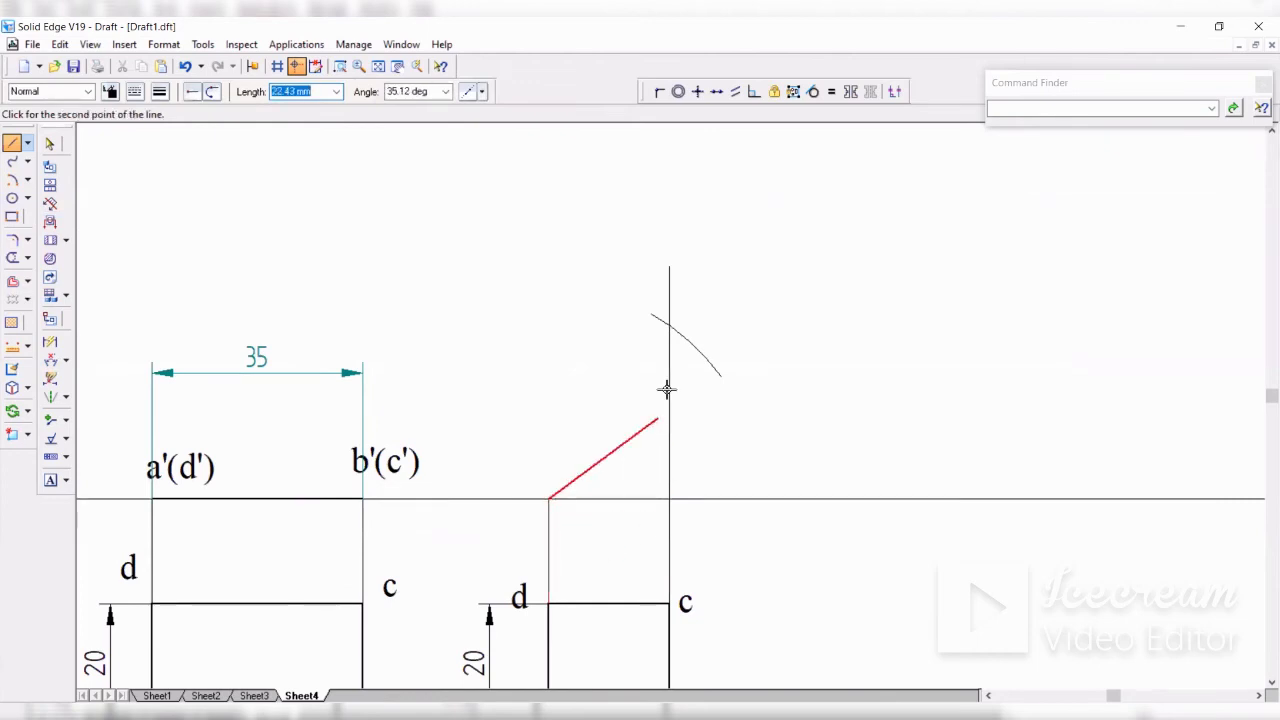
left_click(669, 329)
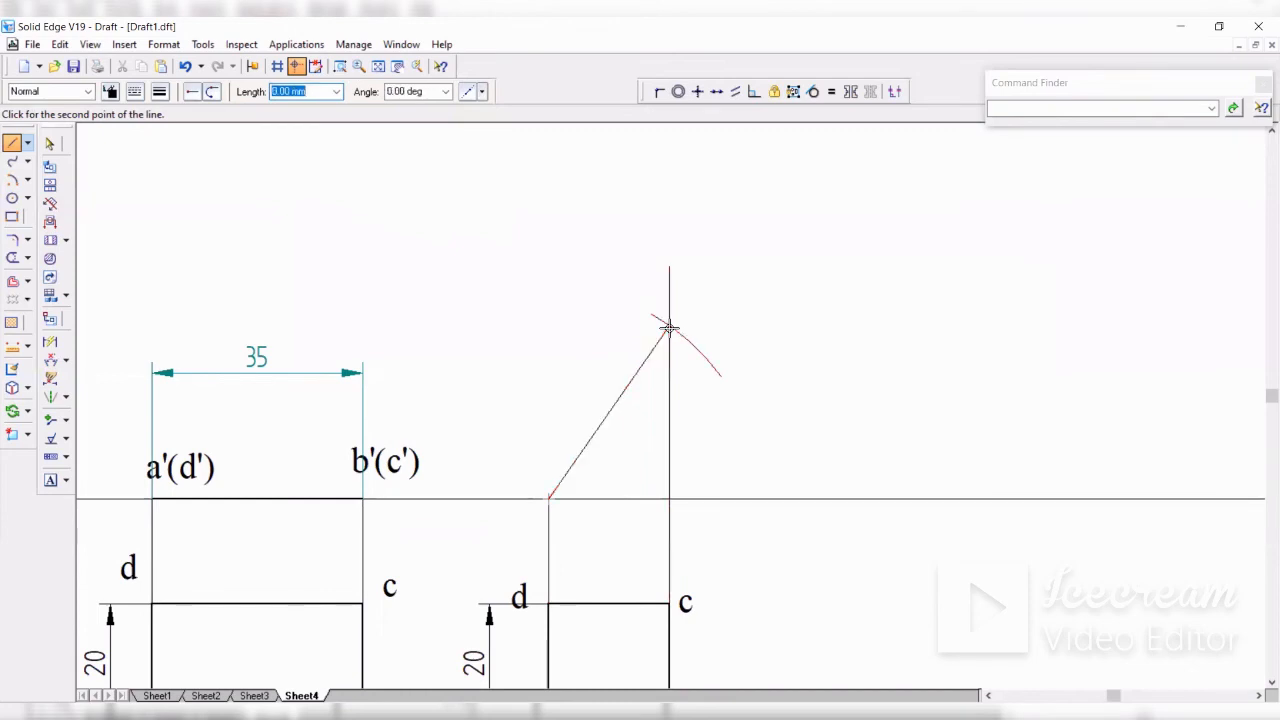
Step: Change the inclined front-view line to the same thick line style as the lamina outlines
left_click(50, 143)
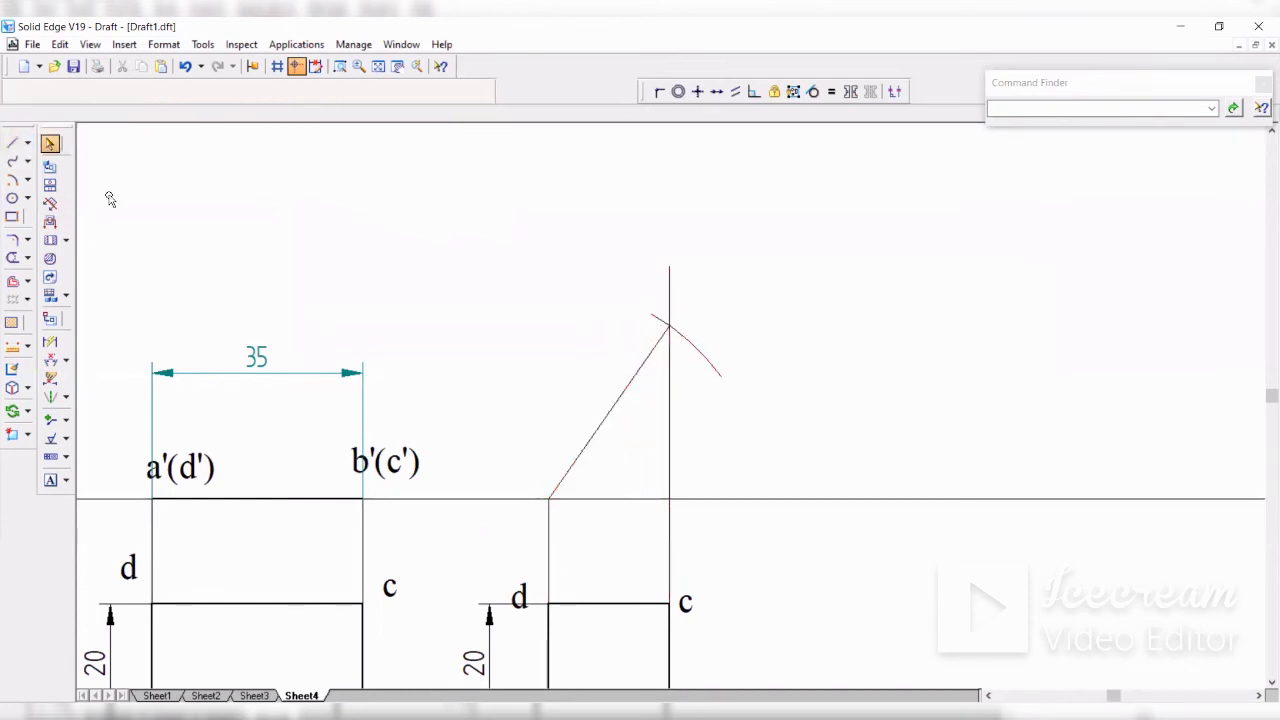
left_click(581, 452)
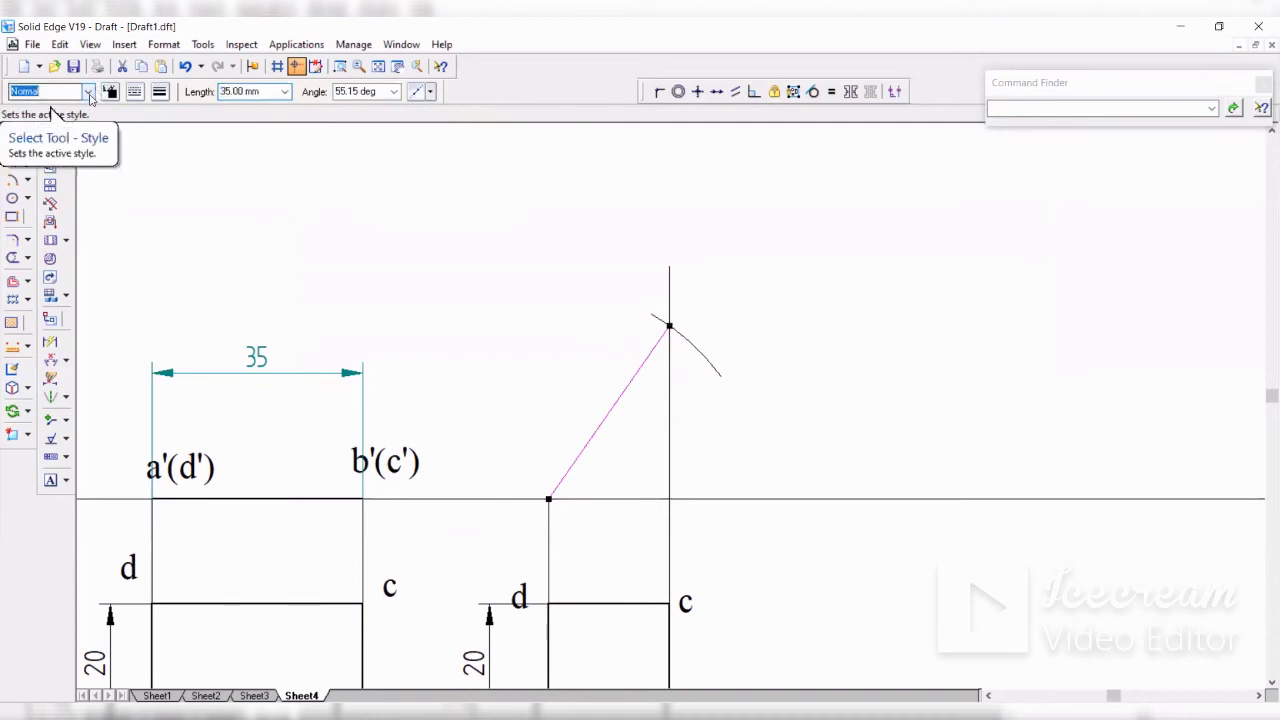
left_click(50, 91)
left_click(52, 216)
left_click(469, 174)
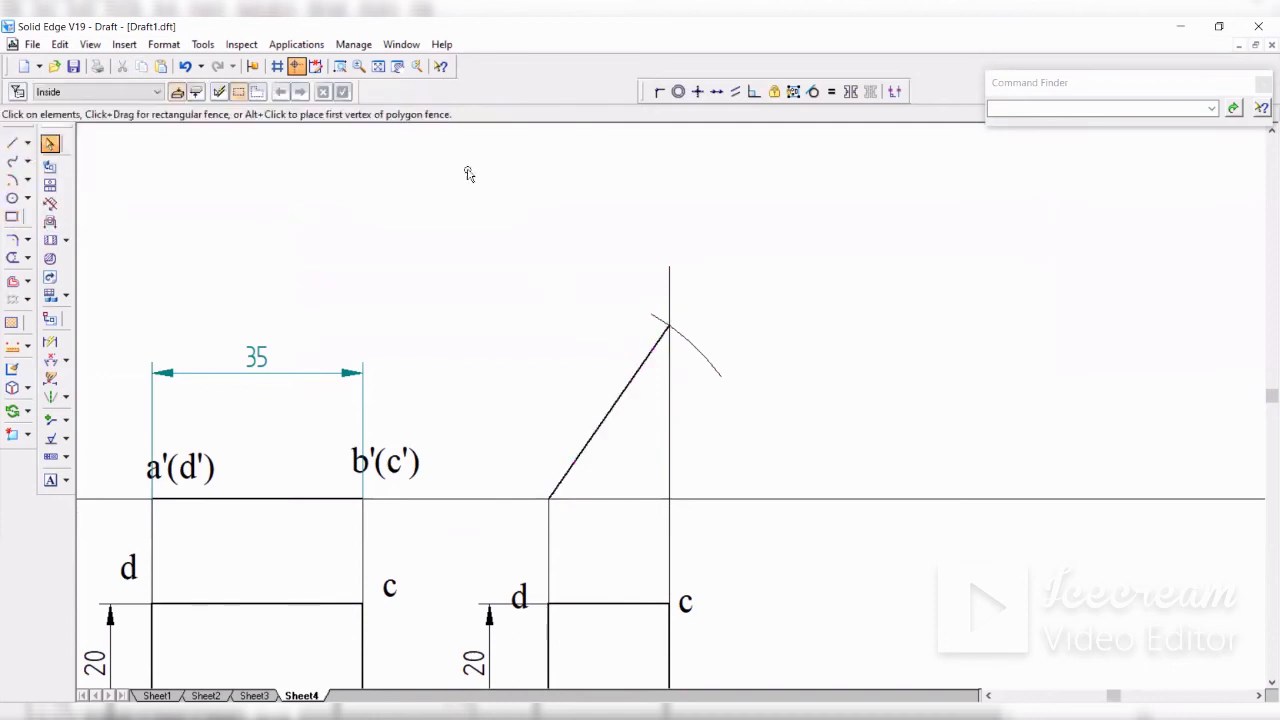
left_click(378, 66)
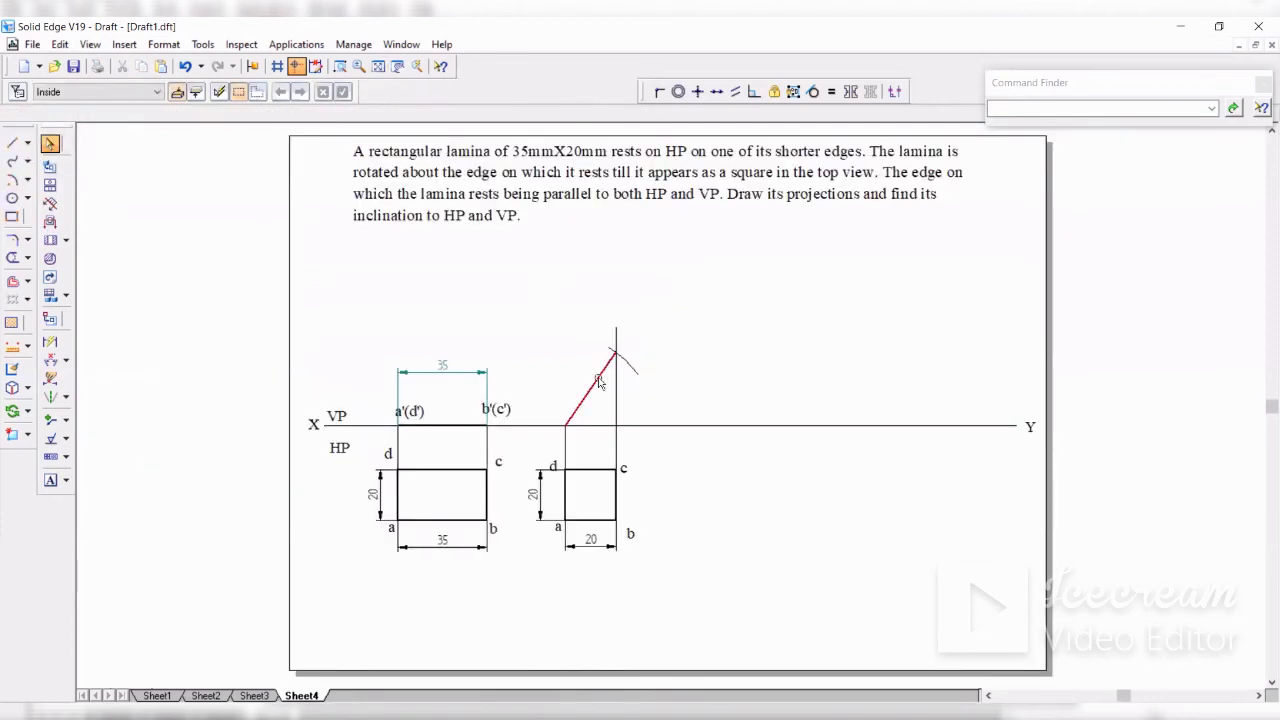
Step: Label the inclined line's lower end on XY as a'(d')
left_click(50, 480)
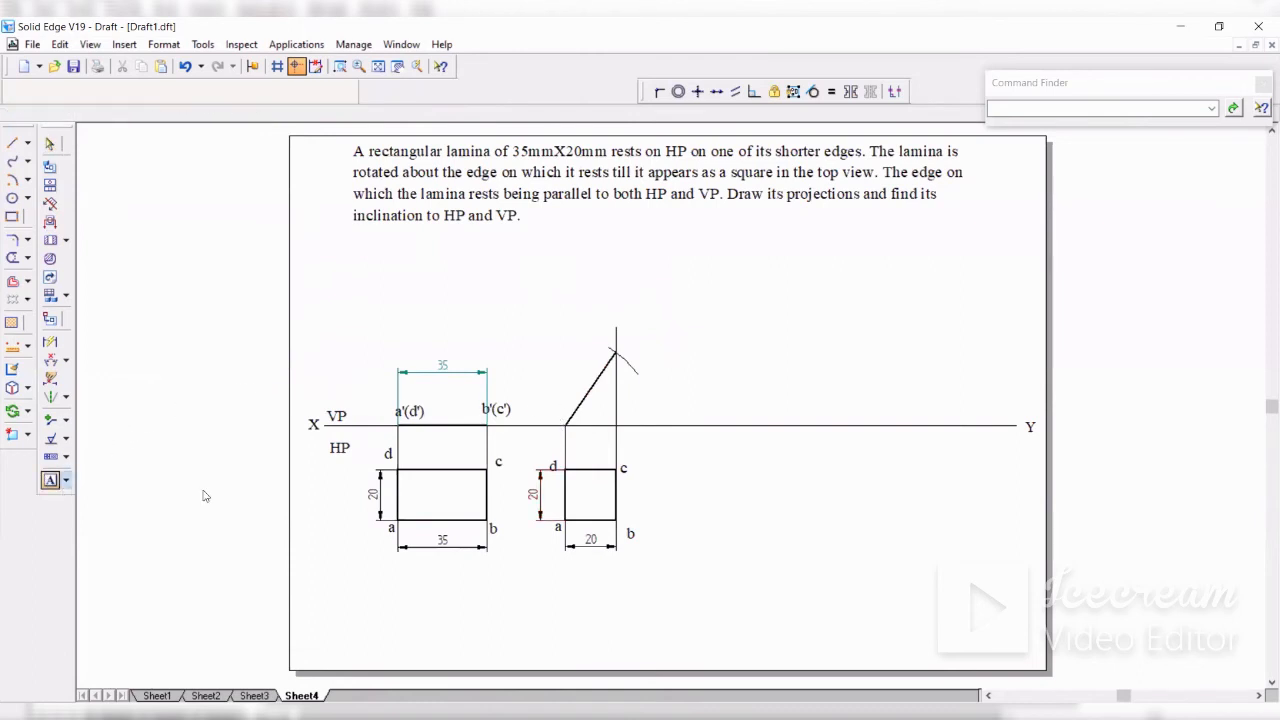
left_click(555, 400)
type("a")
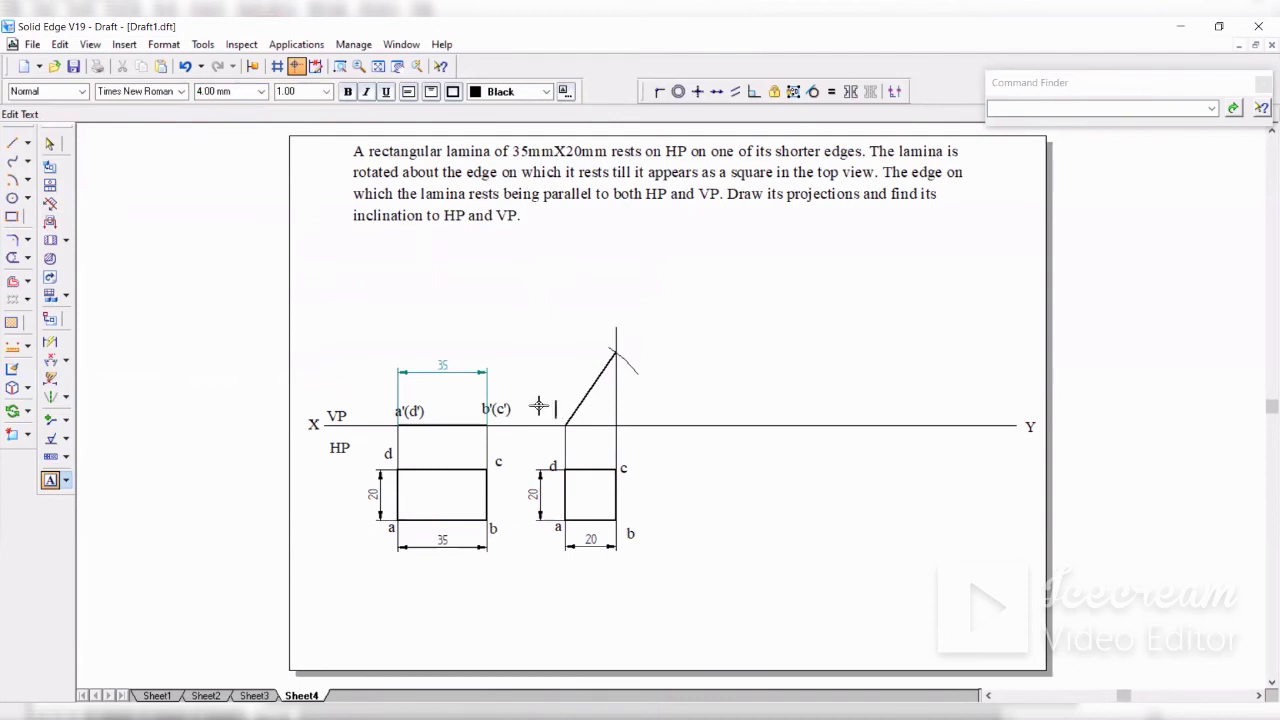
key("BackSpace")
type("a'(d")
left_click(630, 336)
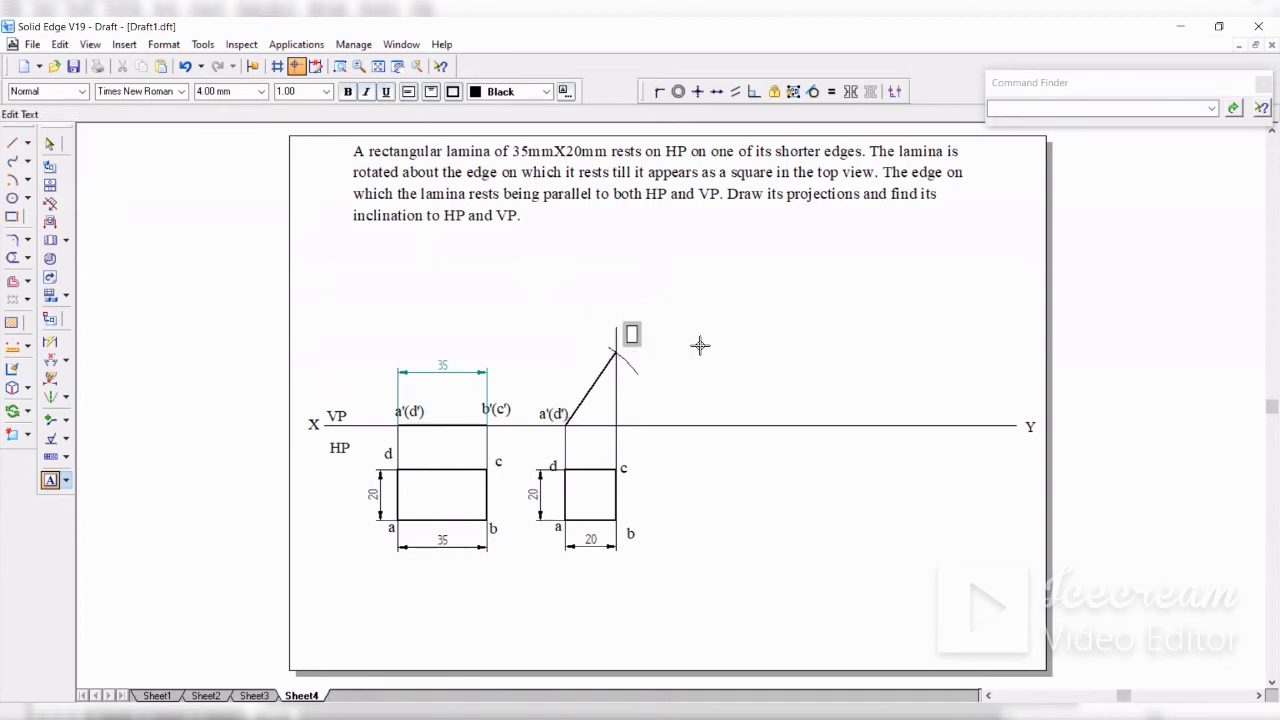
left_click(52, 144)
Step: Label the inclined line's upper end, at the arc intersection, as b'(c')
left_click(50, 480)
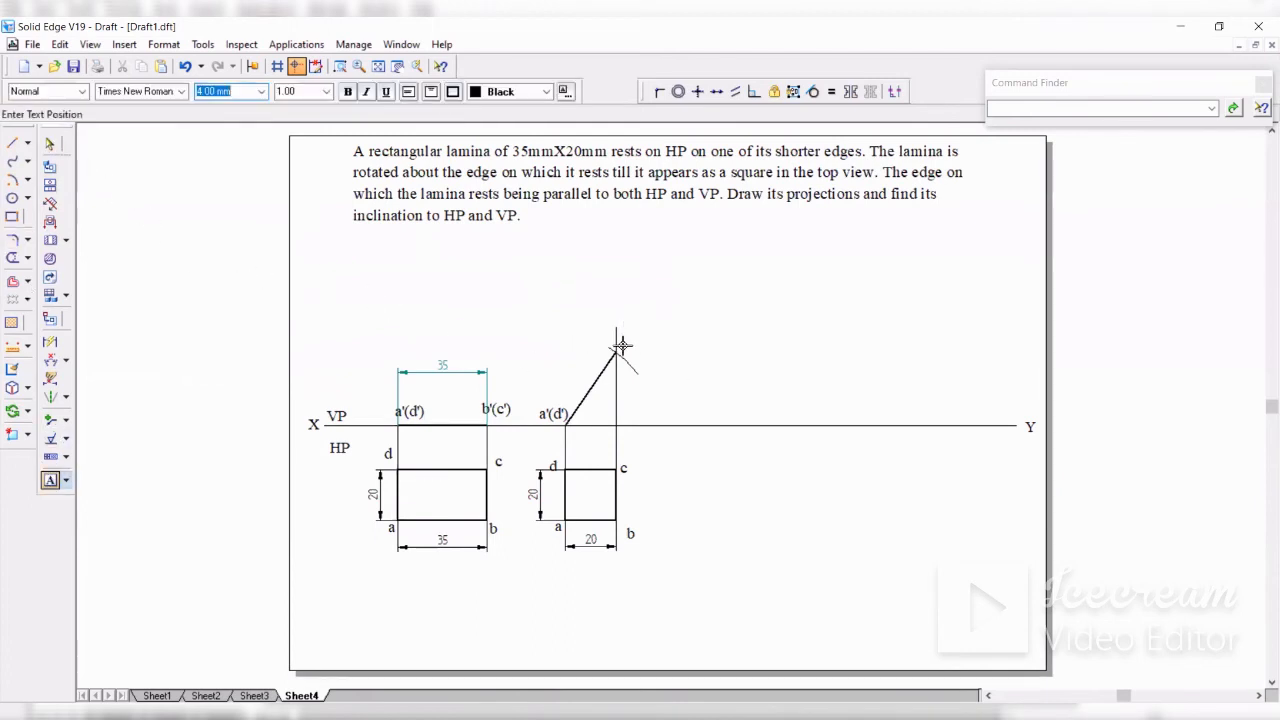
left_click(621, 346)
type("b")
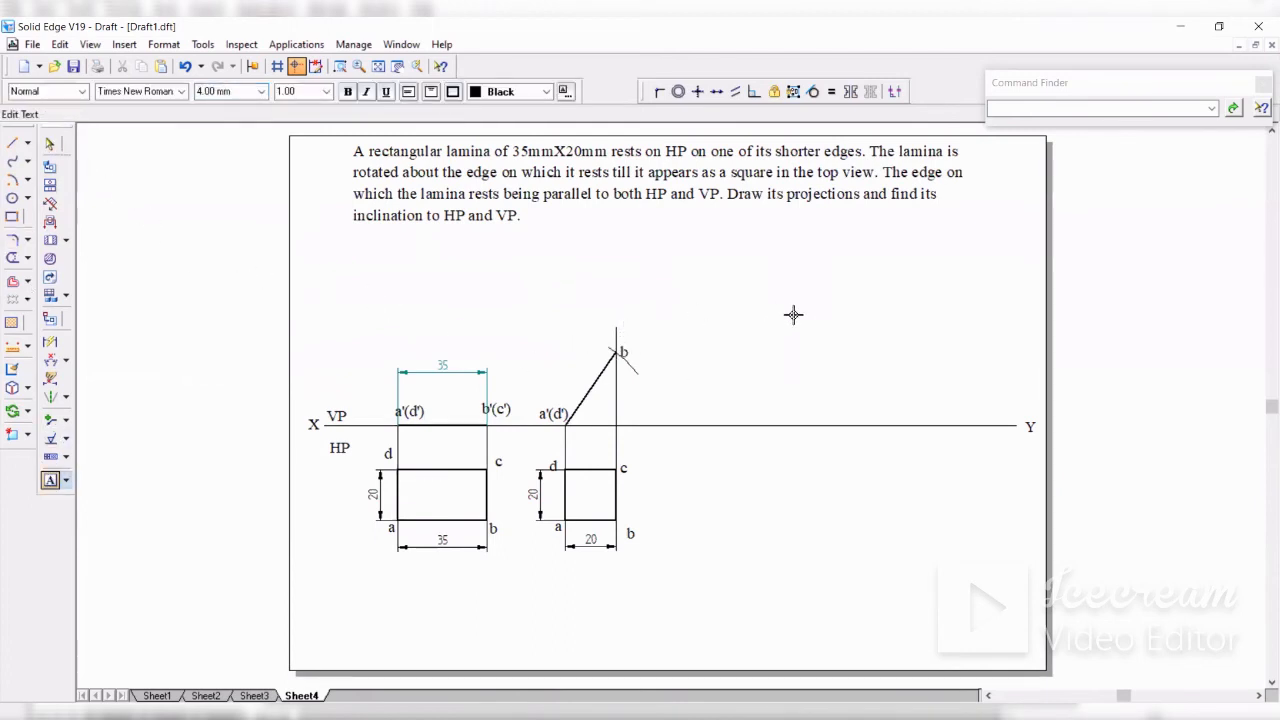
type("'(c')")
left_click(50, 143)
Step: Dimension the angle between XY and the inclined front-view line, placing it inside the angle
left_click(66, 361)
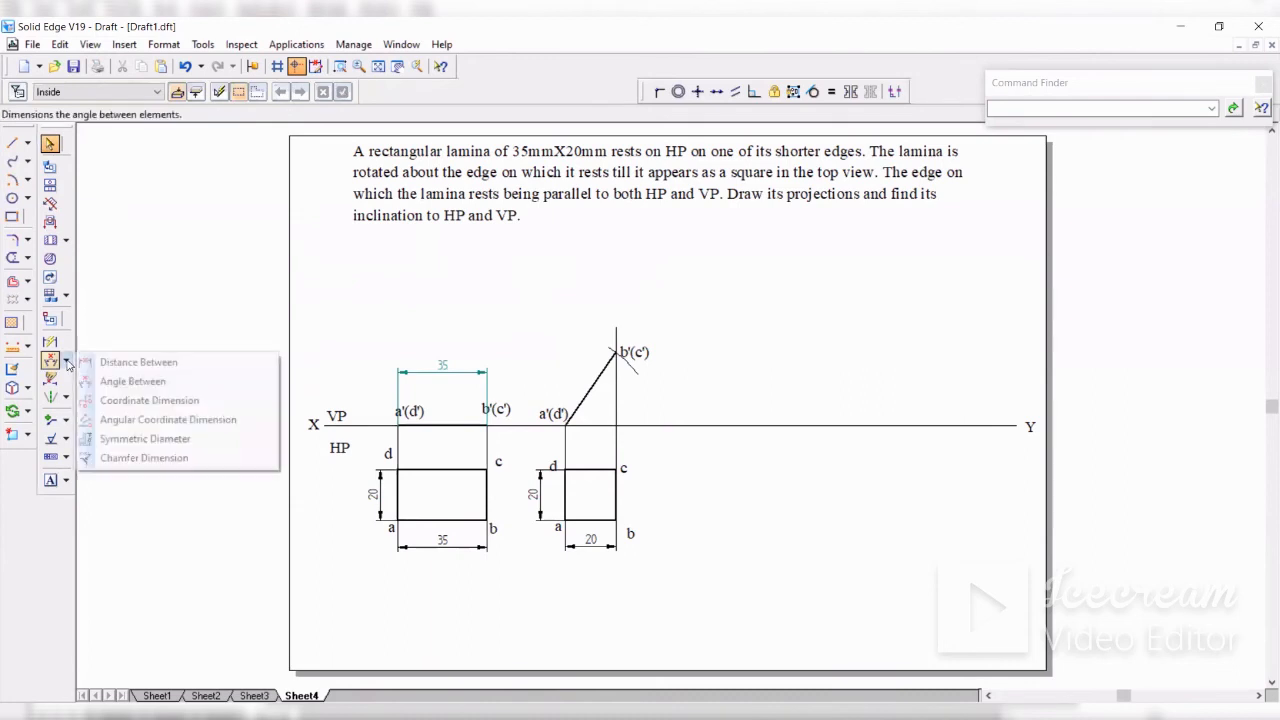
left_click(110, 381)
left_click(645, 424)
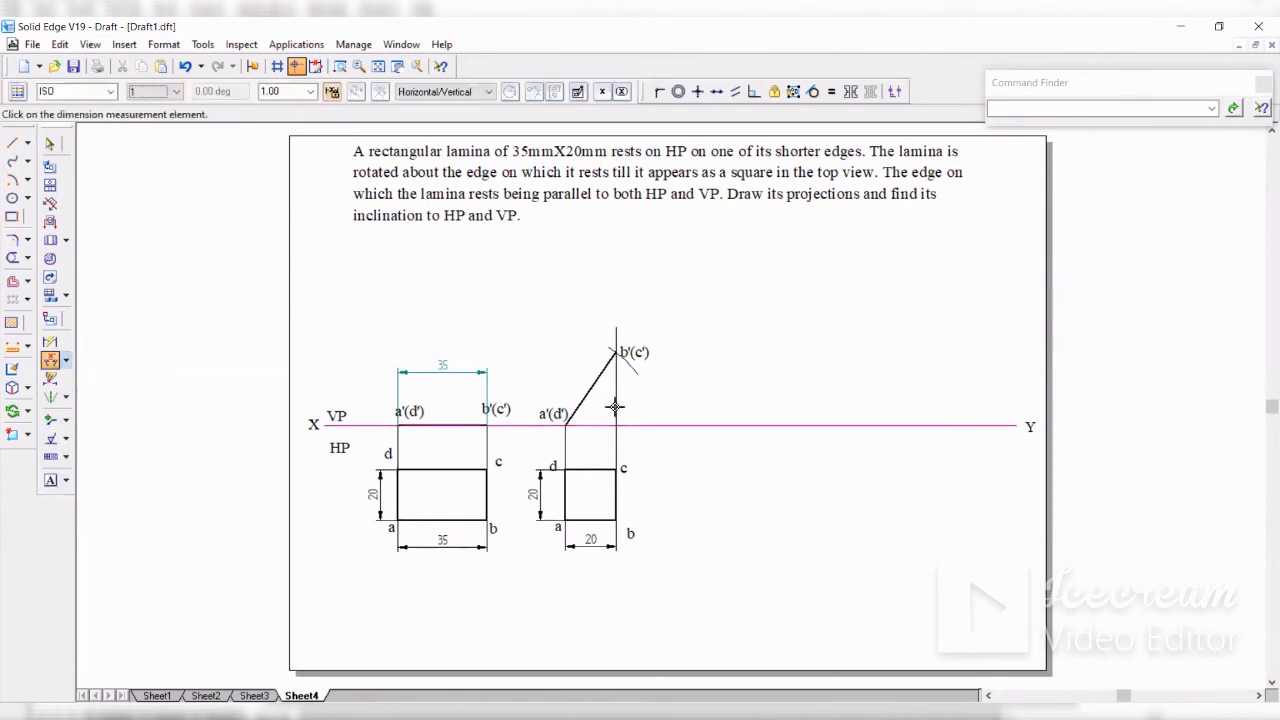
left_click(586, 400)
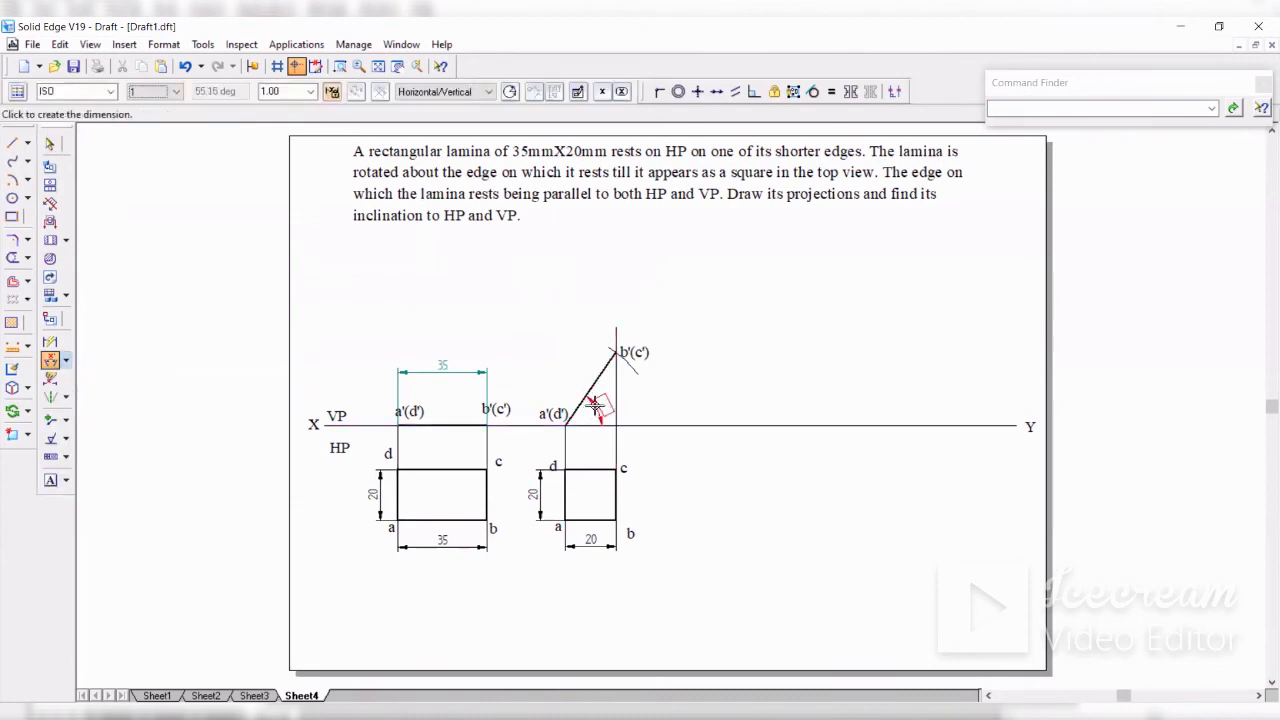
left_click(592, 410)
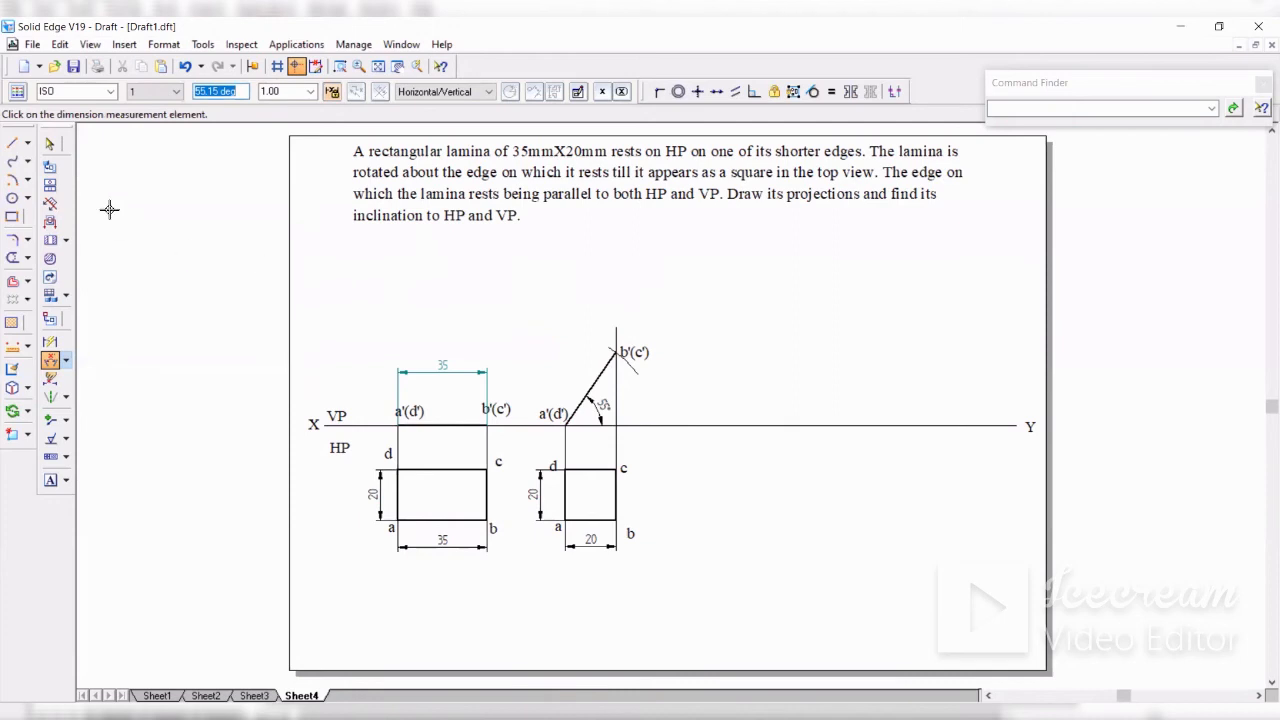
left_click_drag(64, 150, 37, 160)
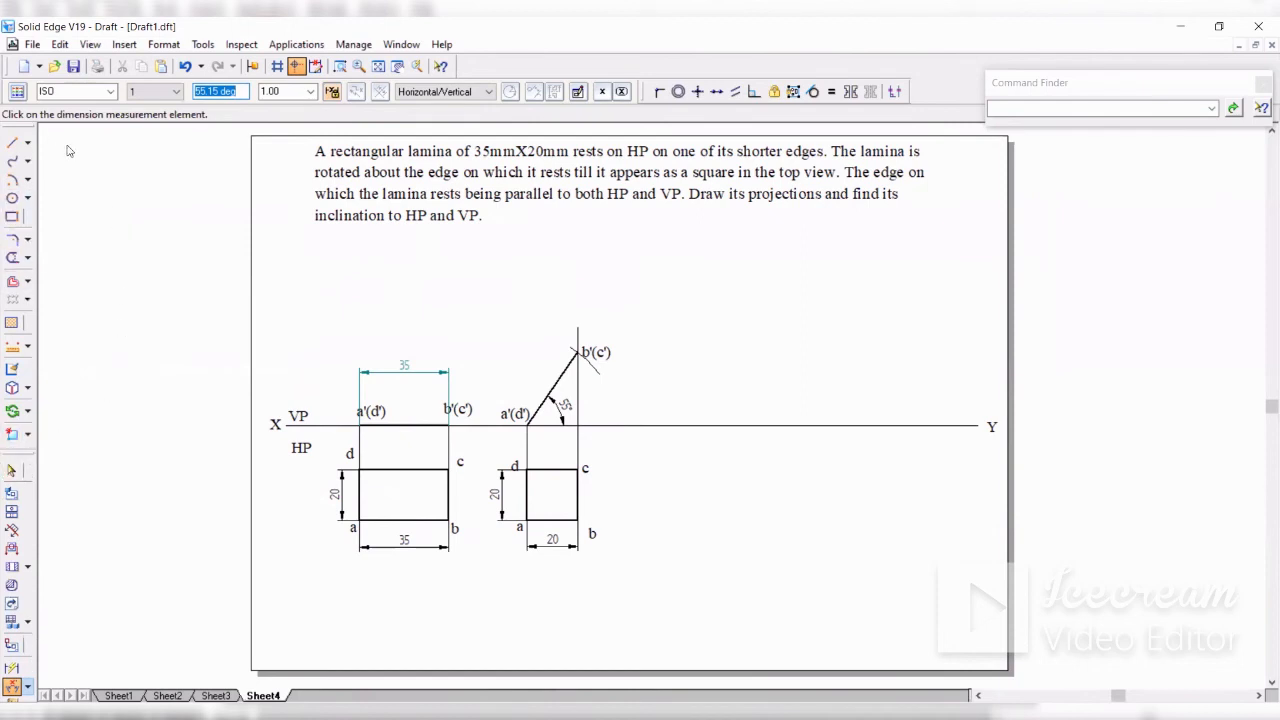
left_click_drag(68, 150, 67, 151)
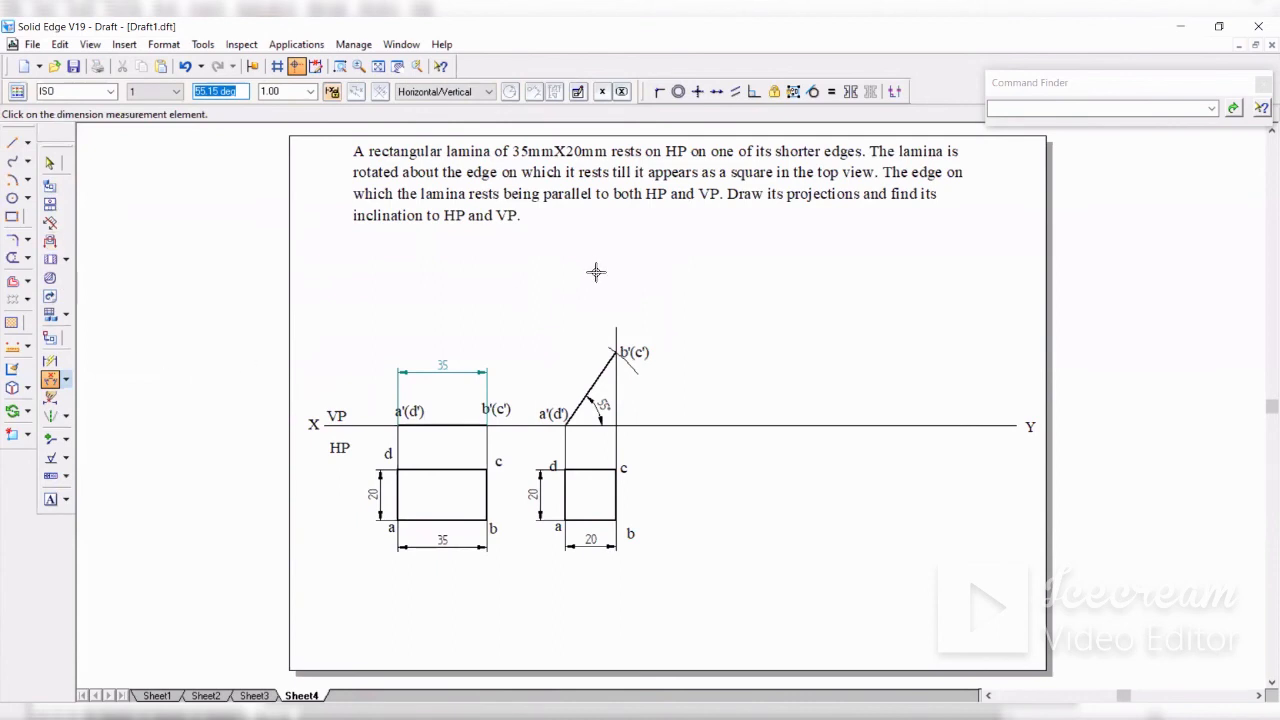
left_click(49, 162)
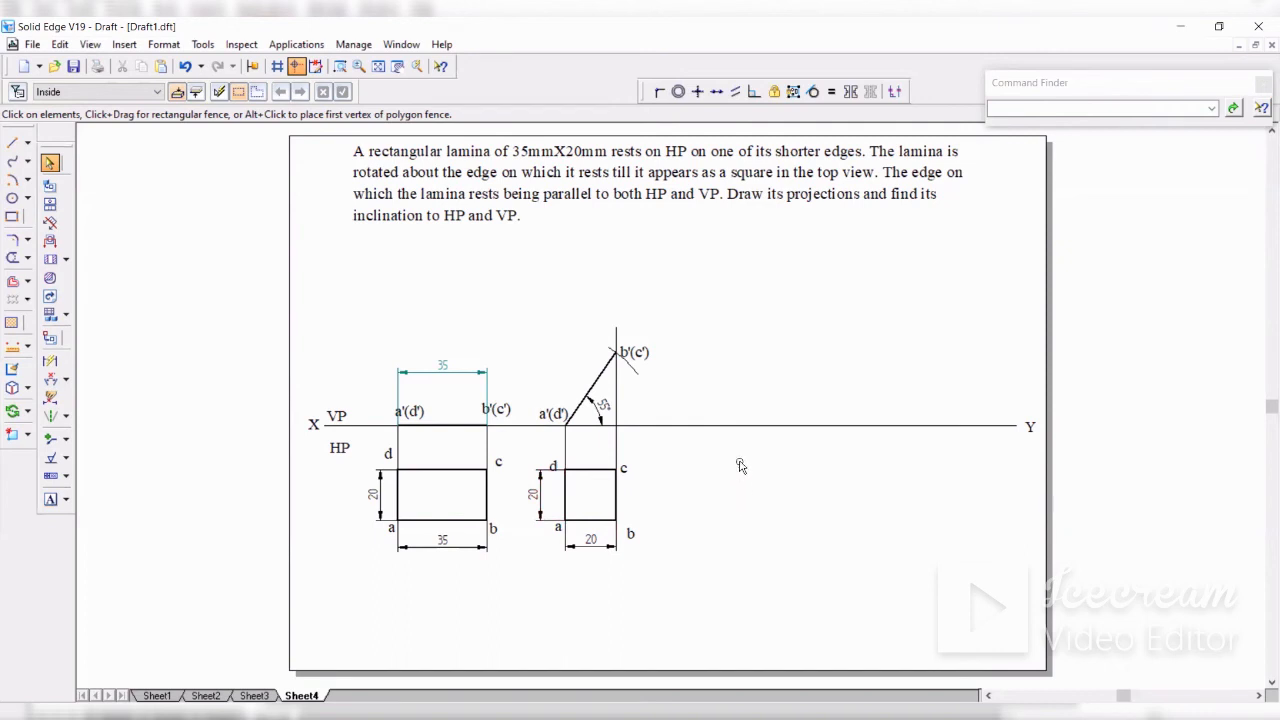
Step: Copy the square top view with its corner labels about 57 mm horizontally to the right, without its dimensions
left_click(28, 411)
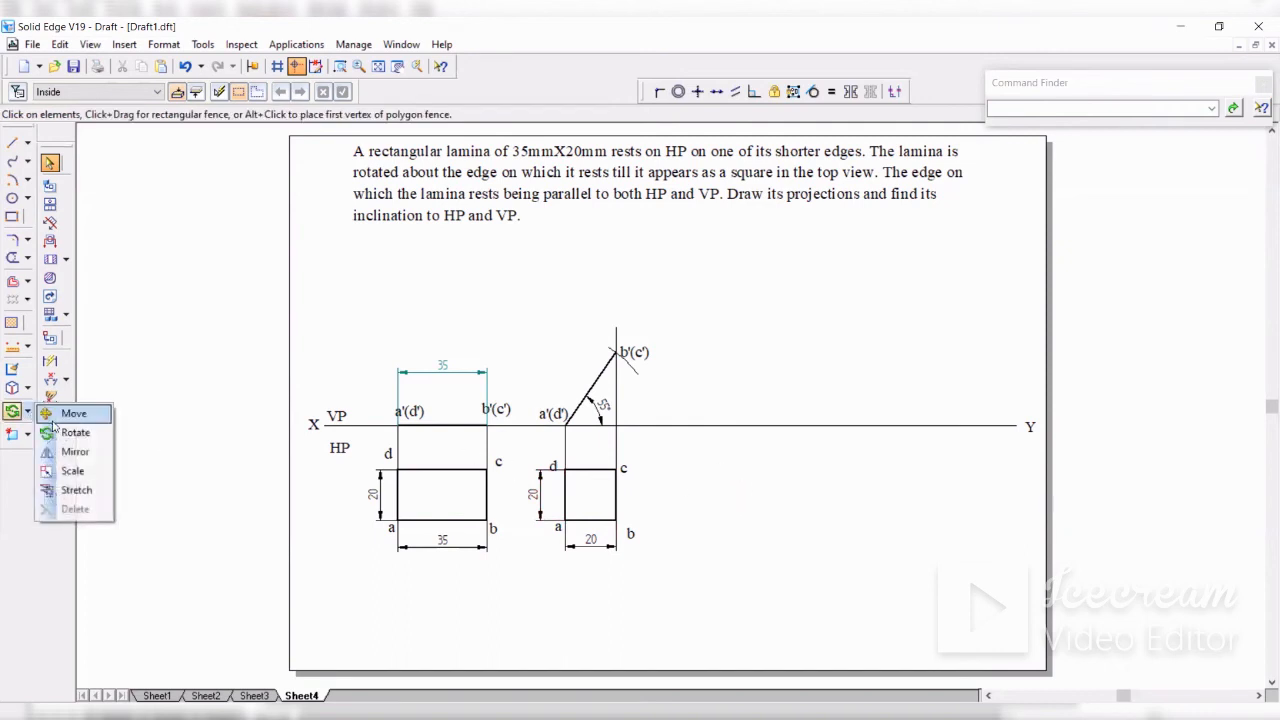
left_click(74, 413)
left_click_drag(527, 450, 665, 573)
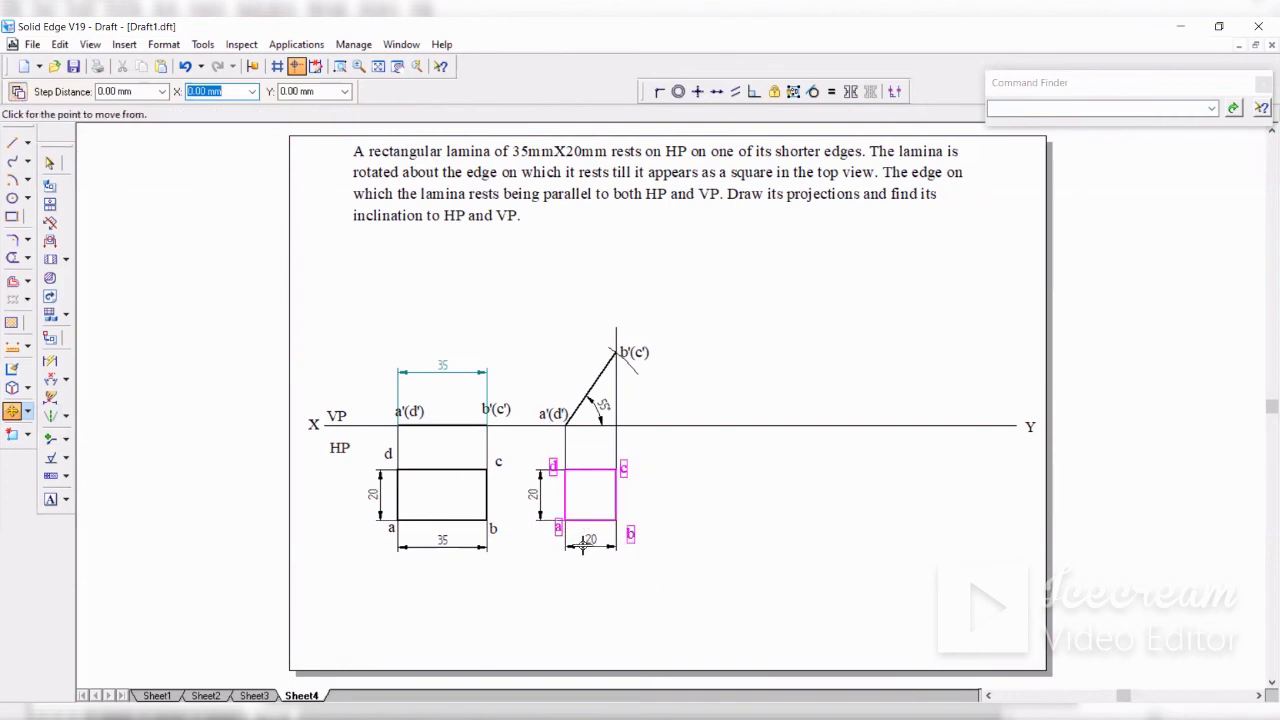
left_click(598, 519)
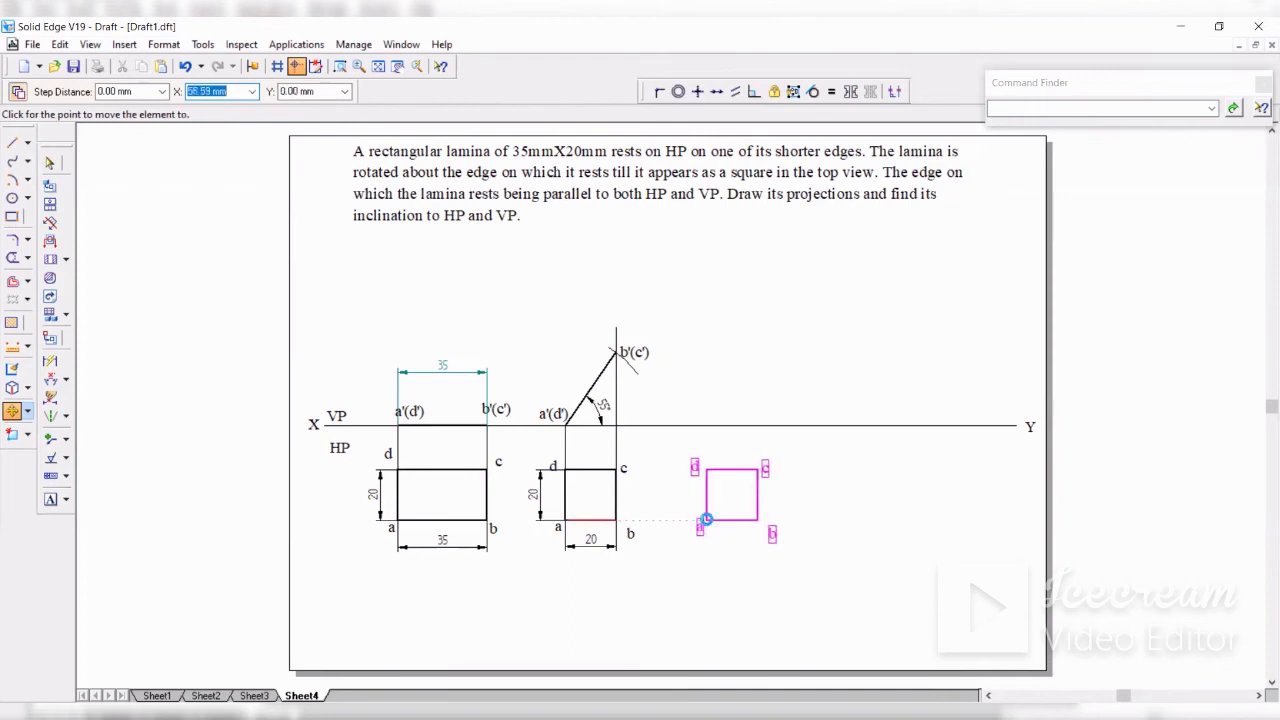
key("Escape")
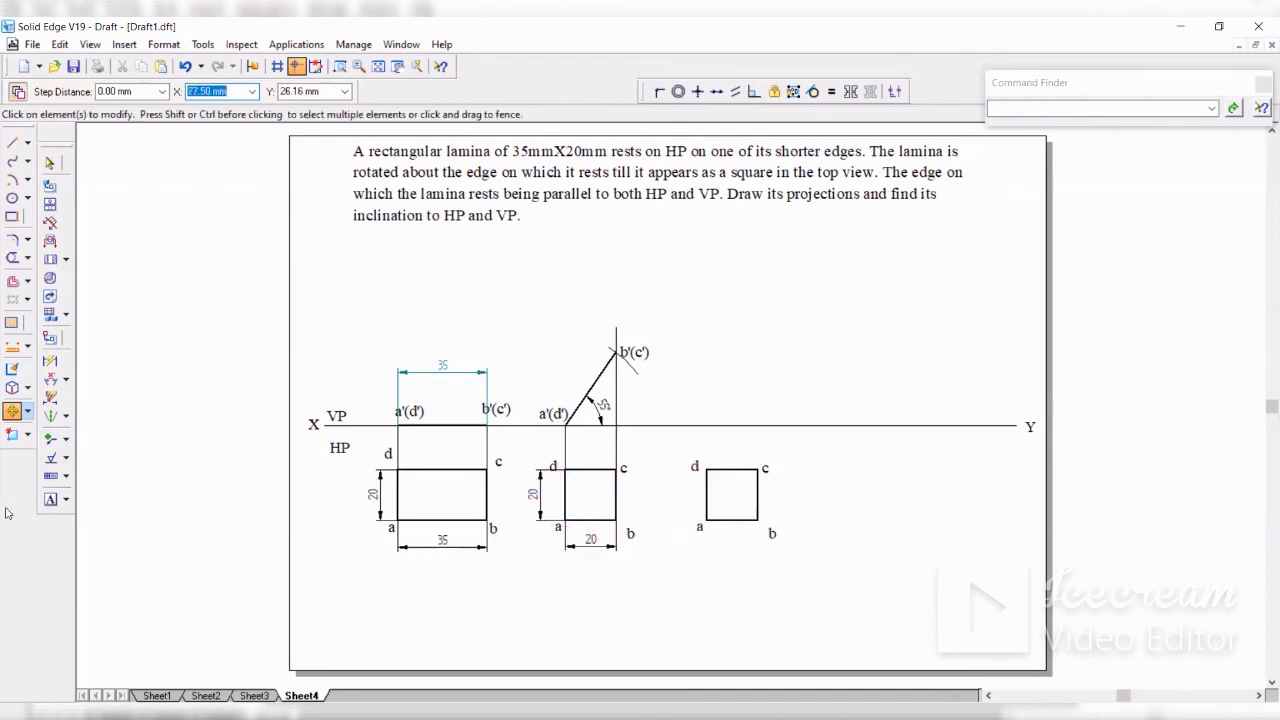
Step: Rotate the copied square and its corner labels 90° clockwise about corner b
left_click(28, 411)
left_click(62, 434)
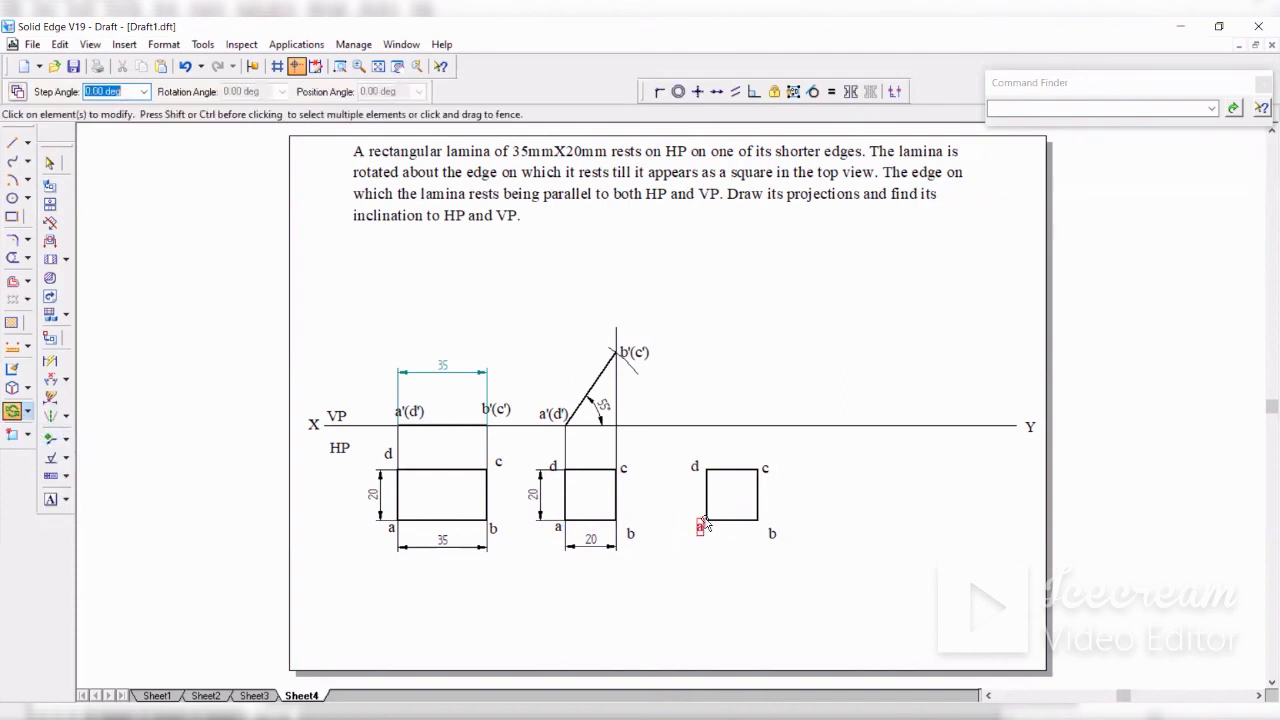
left_click_drag(675, 443, 846, 576)
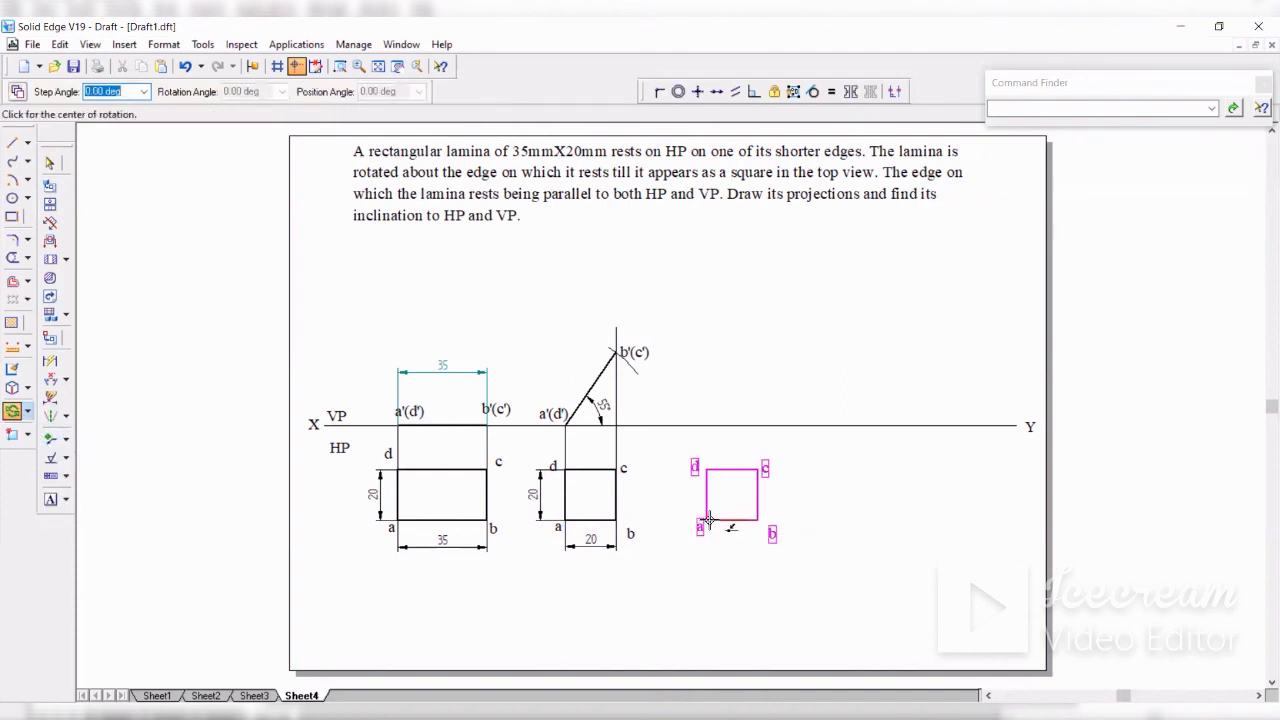
left_click(757, 519)
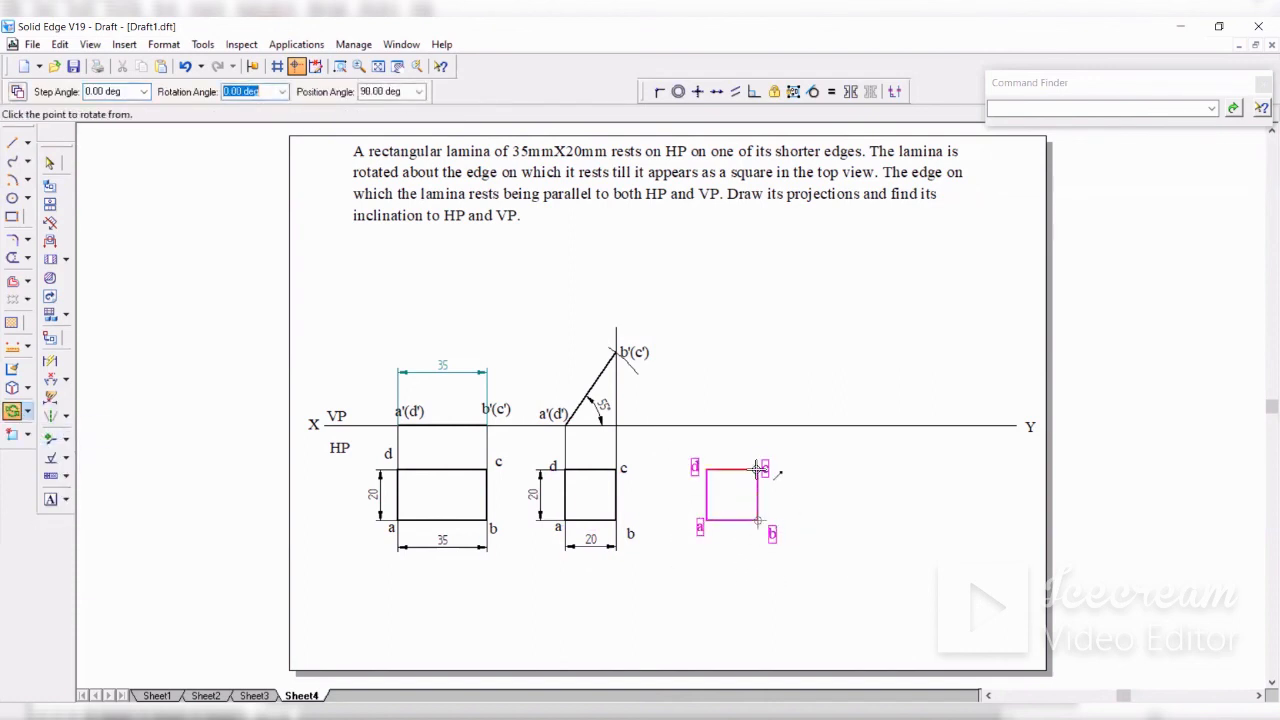
left_click(758, 468)
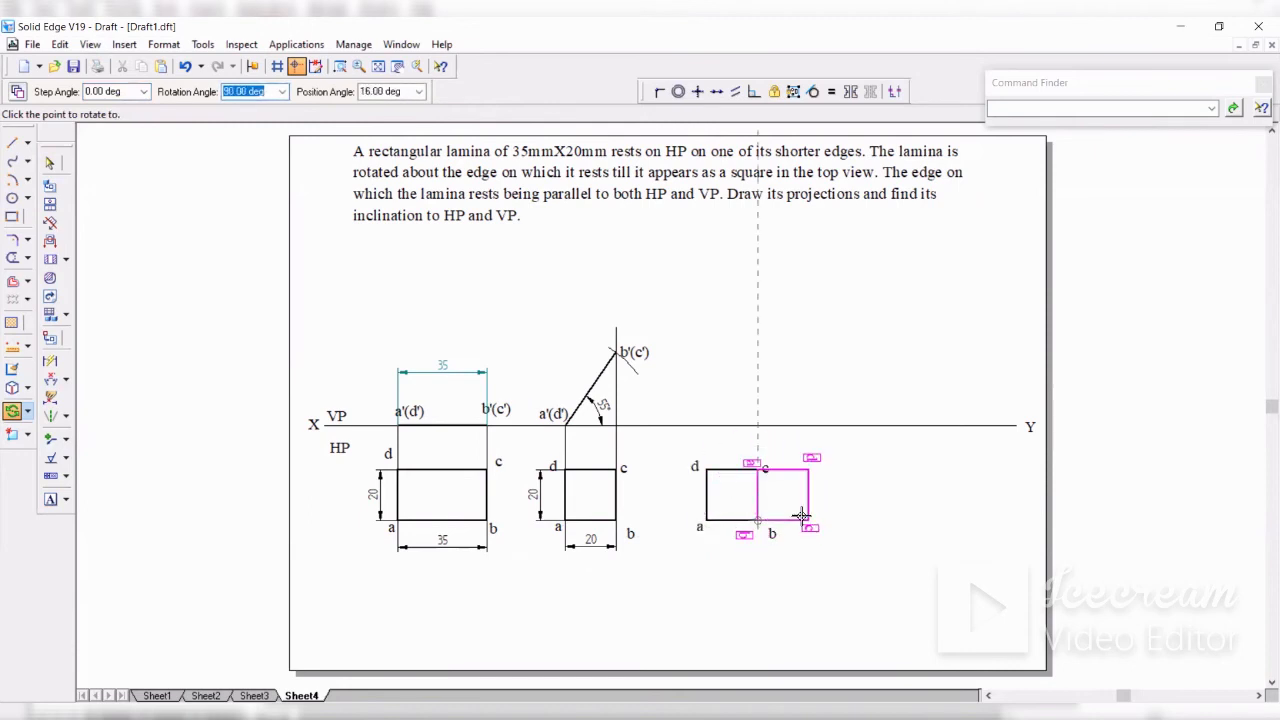
left_click(802, 518)
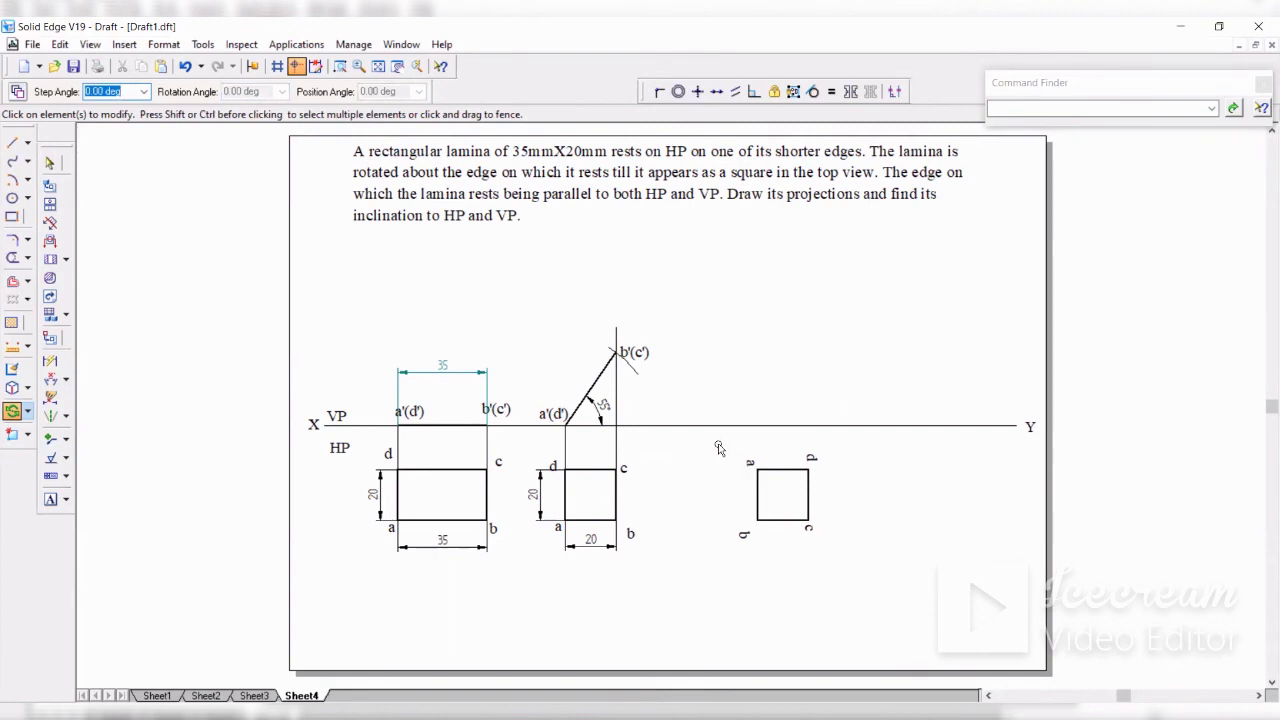
left_click_drag(718, 442, 880, 588)
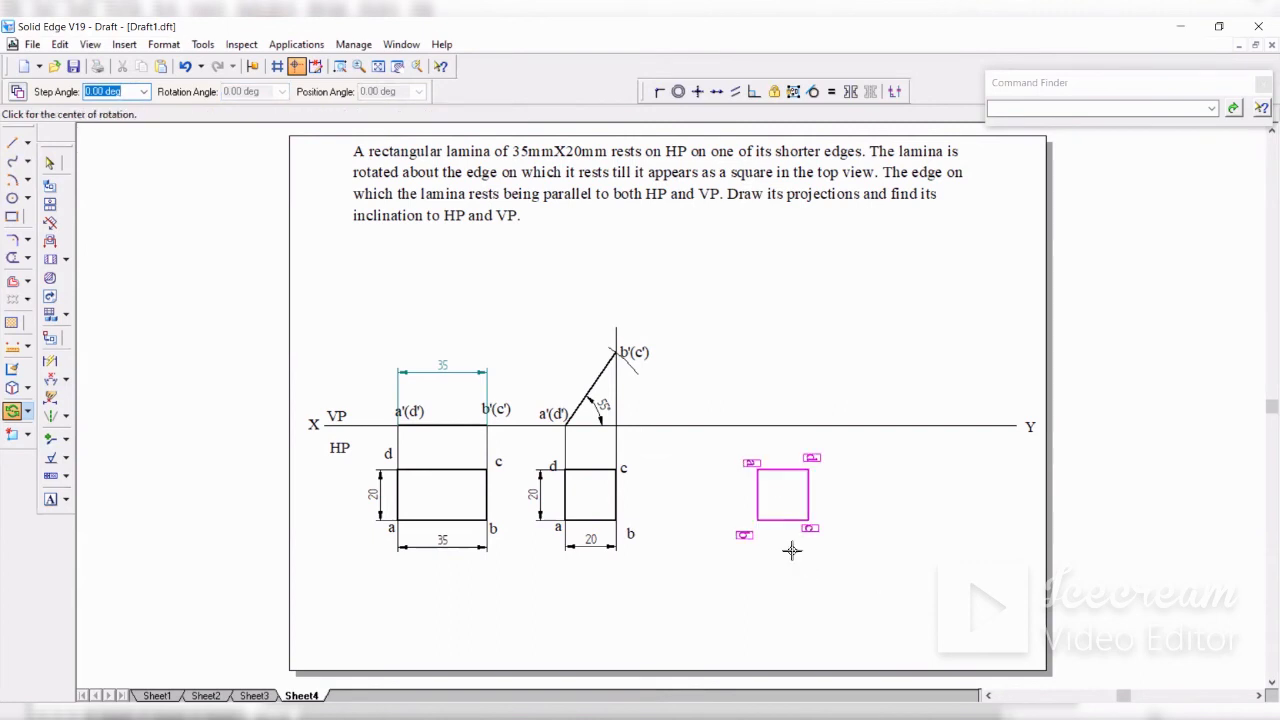
left_click(790, 494)
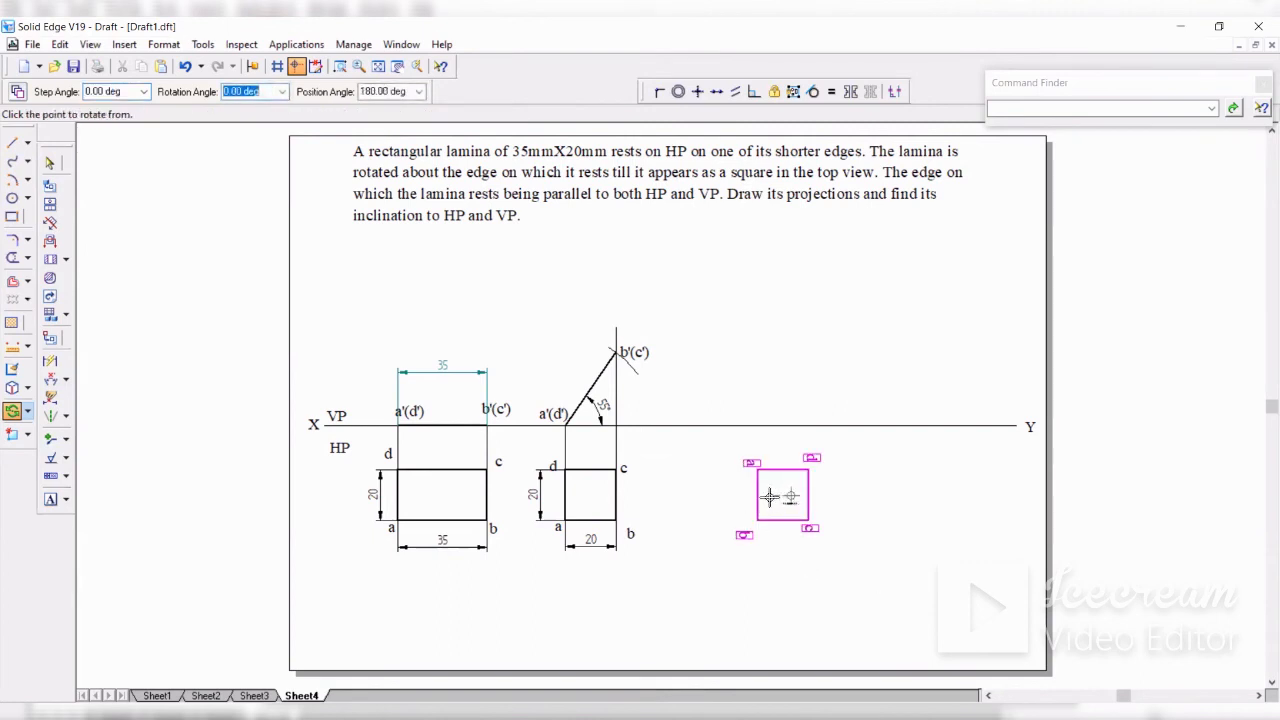
left_click(724, 495)
right_click(200, 384)
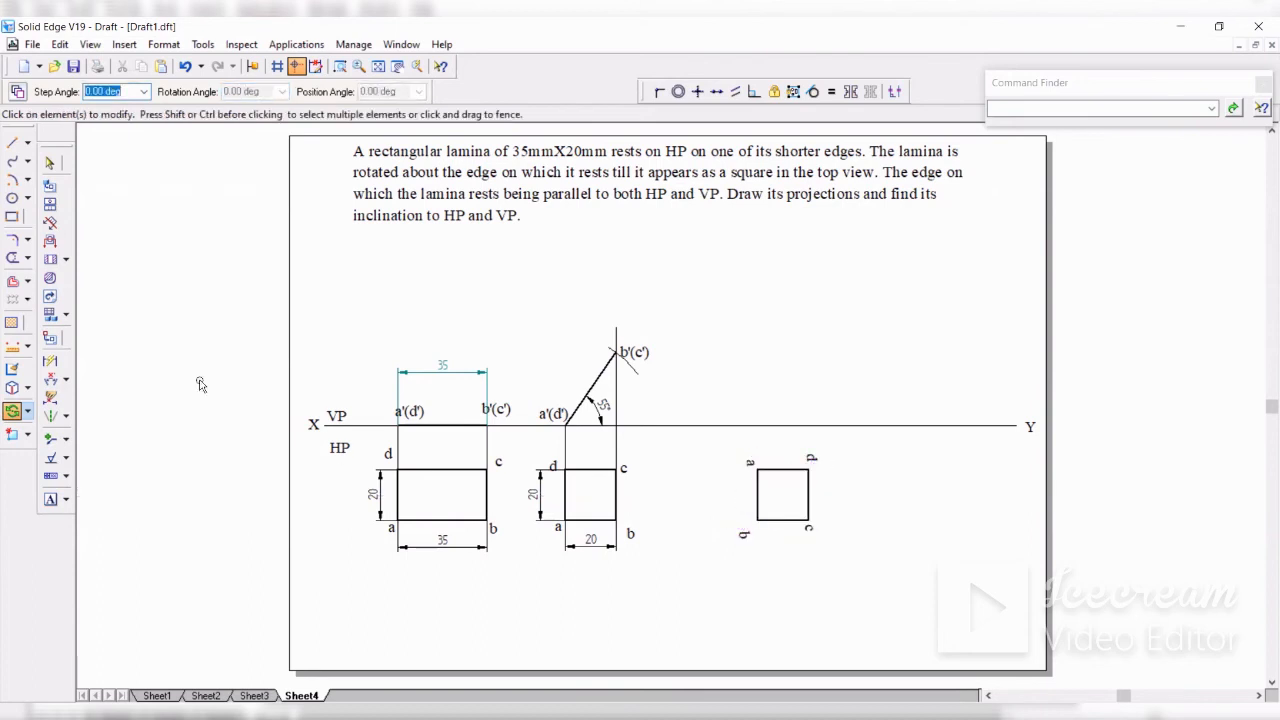
Step: Move the rotated square and its corner labels about 24 mm to the left, without keeping a copy
left_click(28, 411)
left_click(60, 412)
left_click_drag(714, 439, 841, 541)
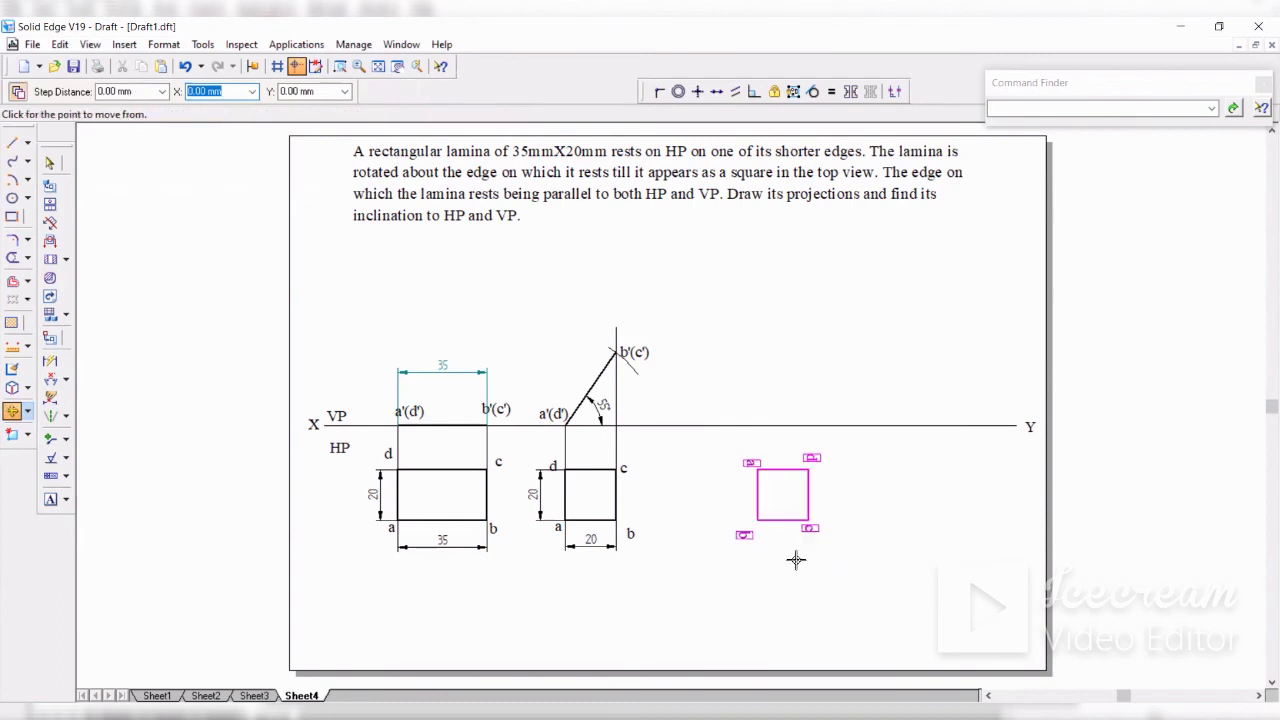
left_click(18, 92)
left_click(770, 493)
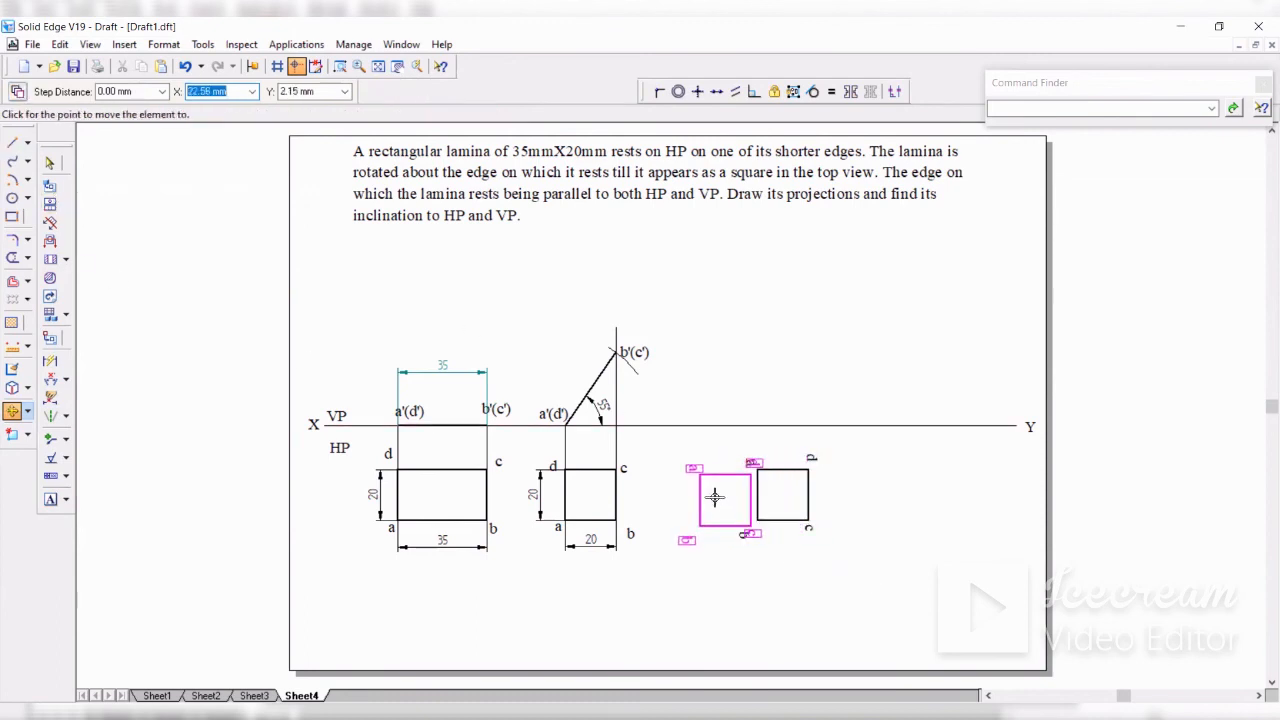
left_click(711, 497)
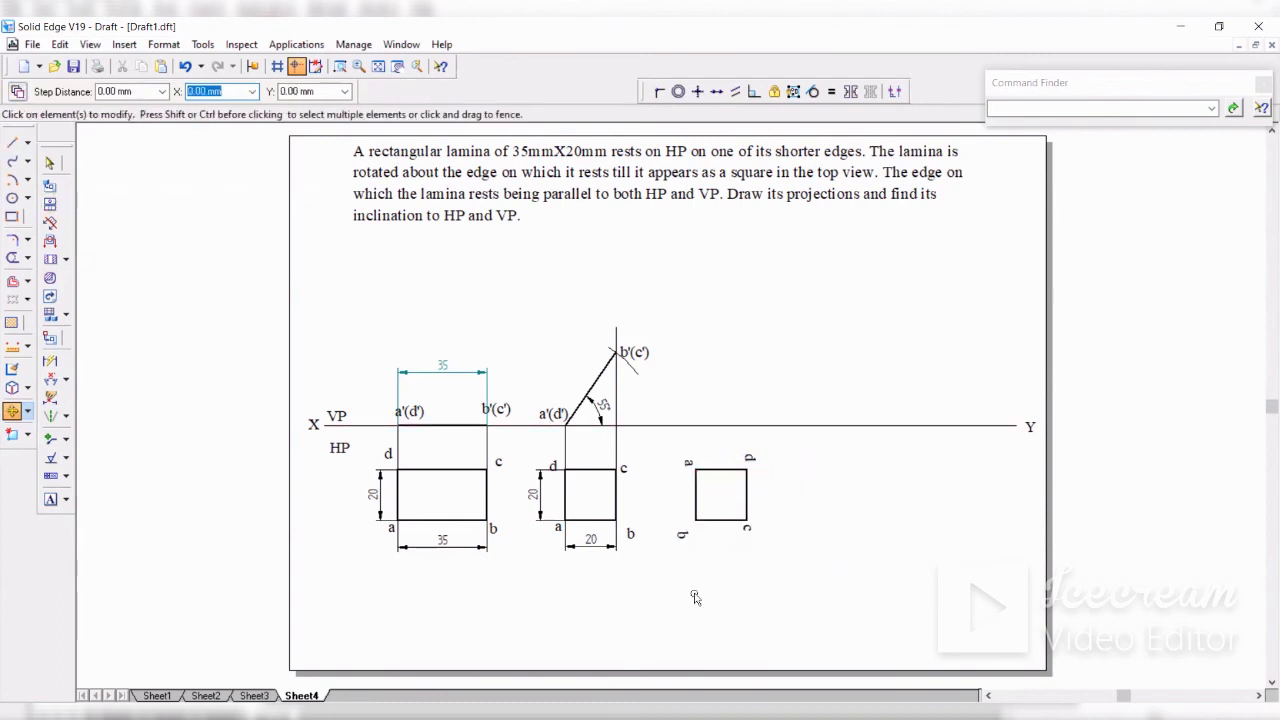
Step: Label the moved square's corners with upright text: a upper left, b lower left, c lower right and d upper right
left_click(49, 163)
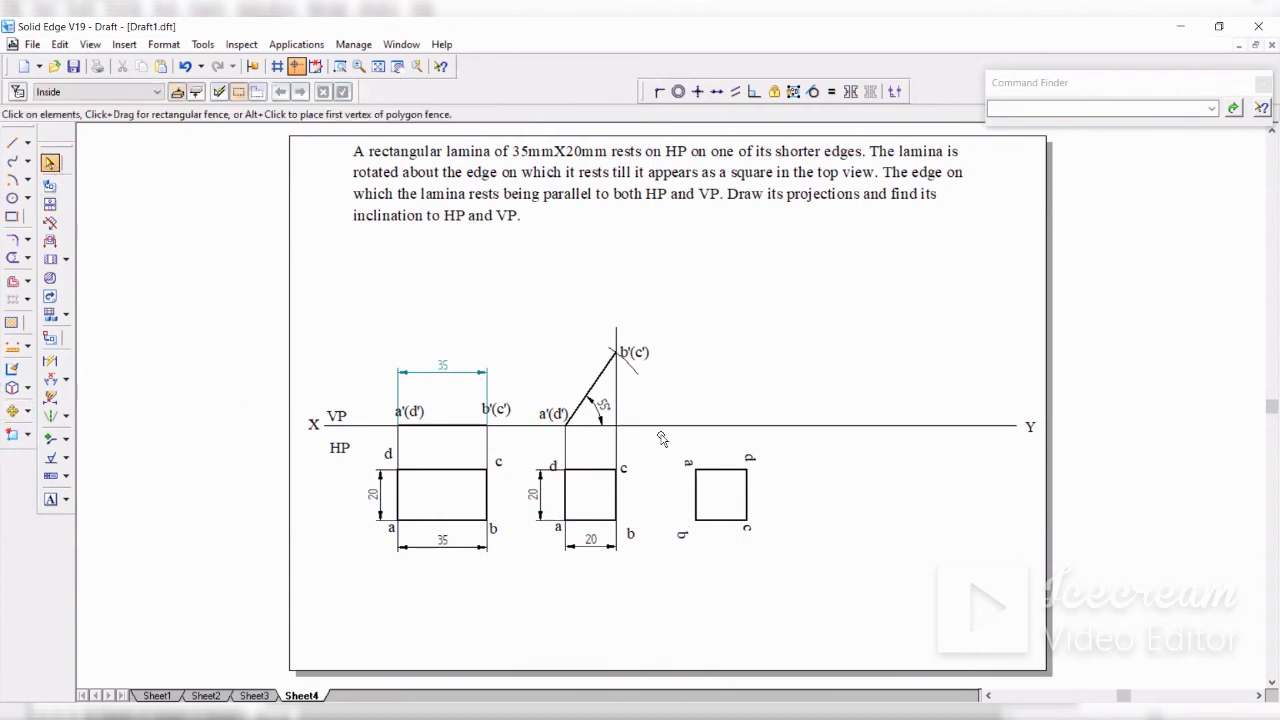
left_click(50, 499)
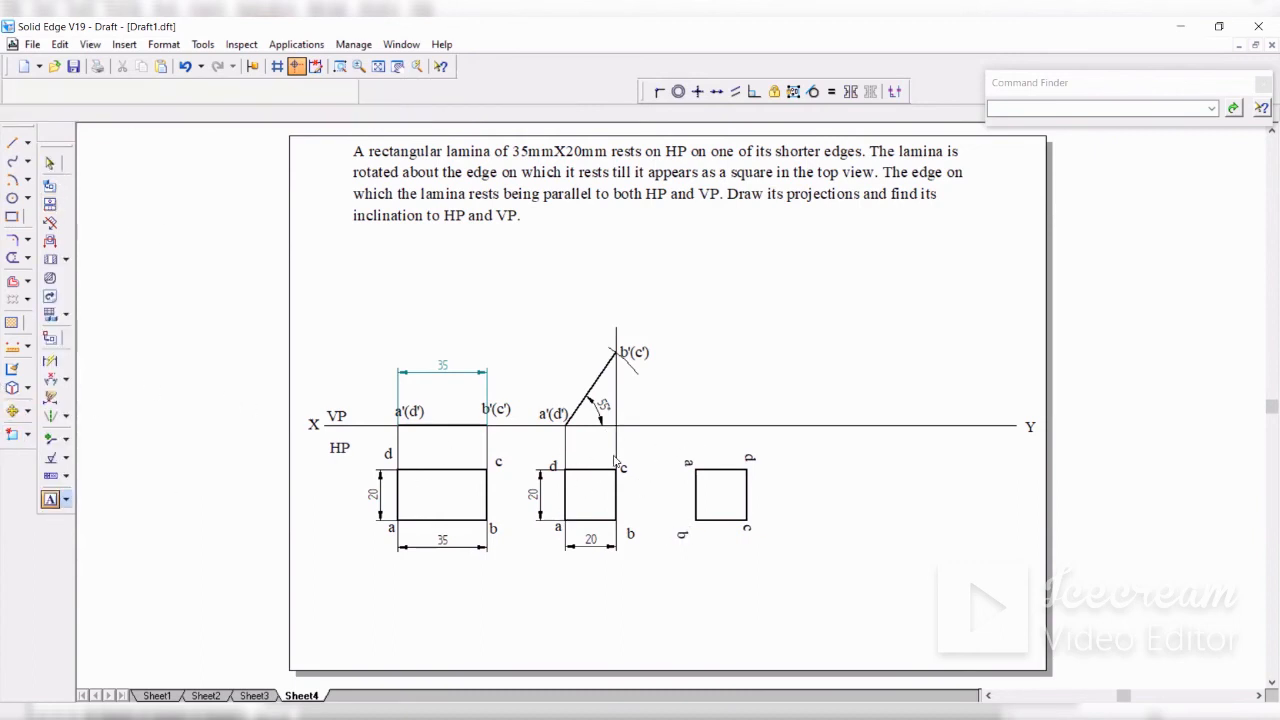
left_click(683, 466)
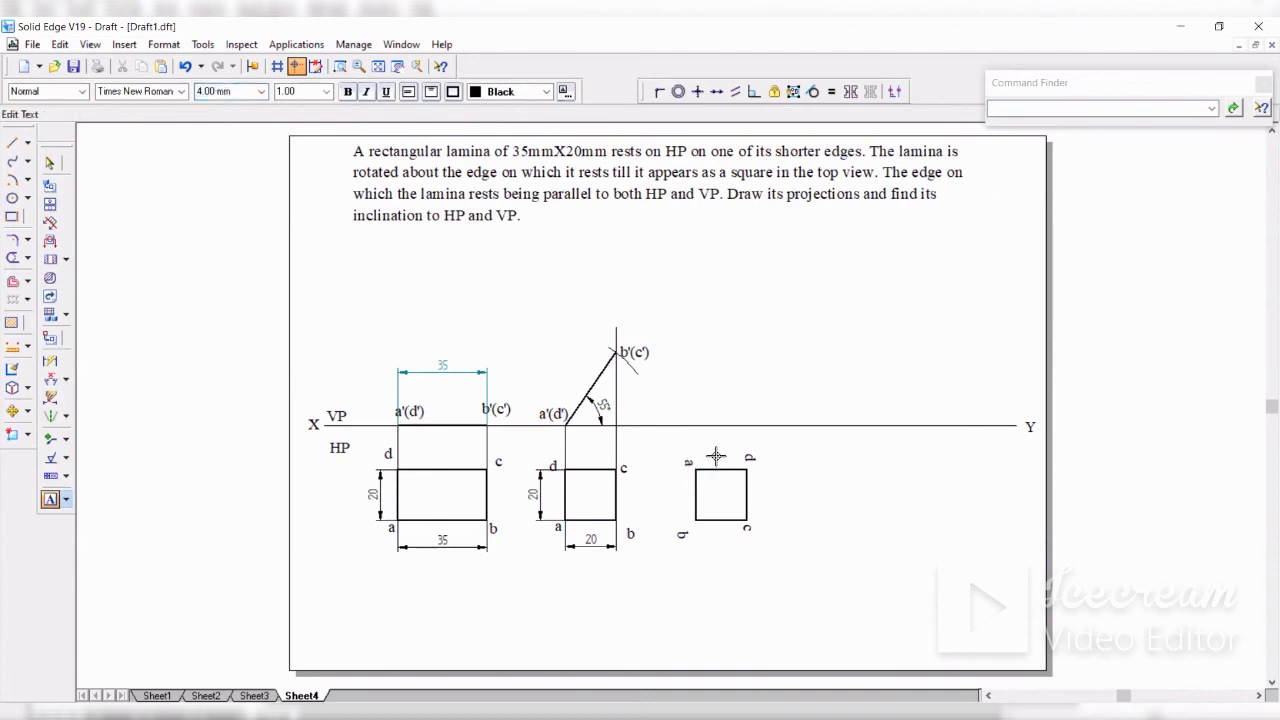
type("a")
left_click(694, 524)
type("b")
left_click(763, 512)
type("c")
left_click(752, 470)
type("d")
Step: Delete the rotated corner labels a, b, c and d around the third top view
left_click(50, 163)
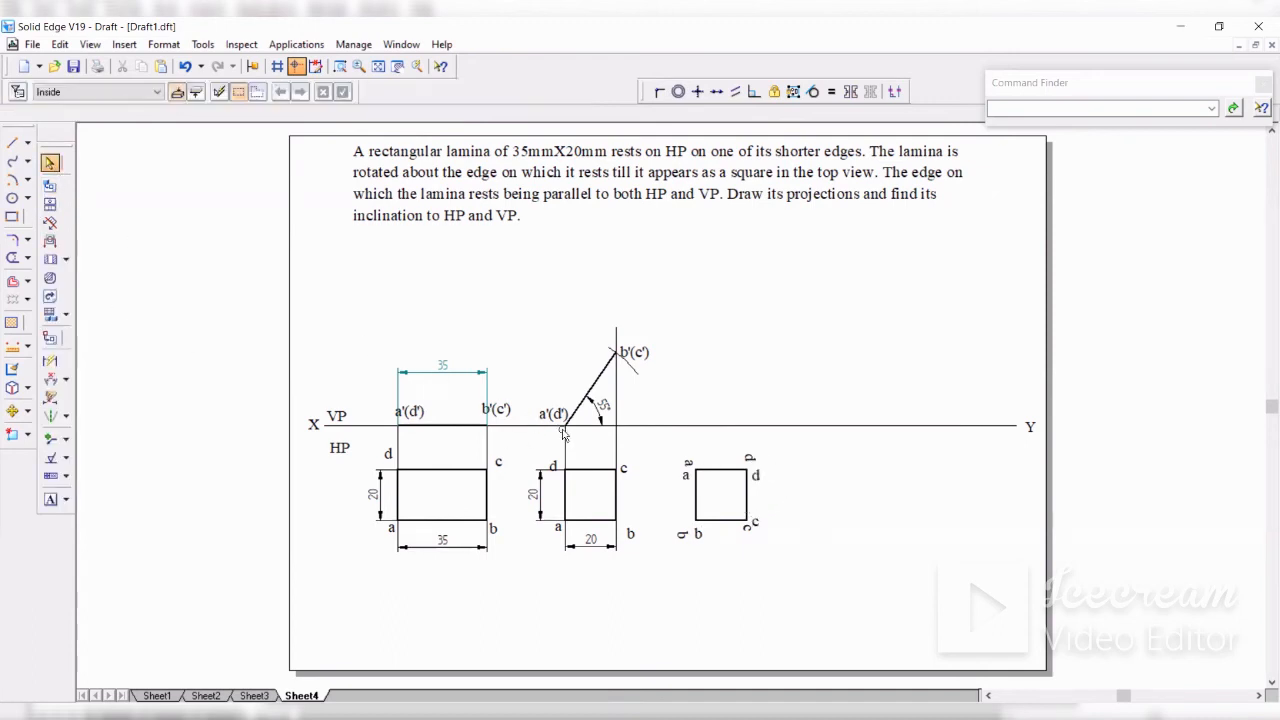
left_click(689, 456)
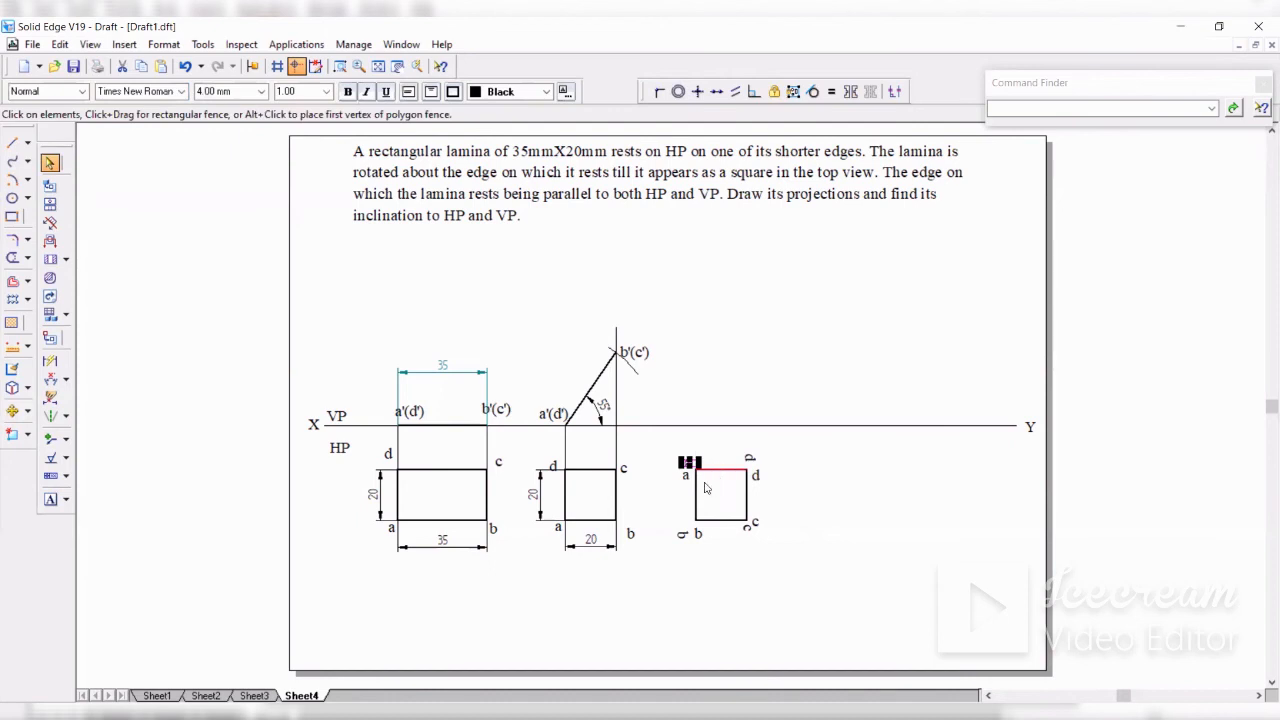
key("Delete")
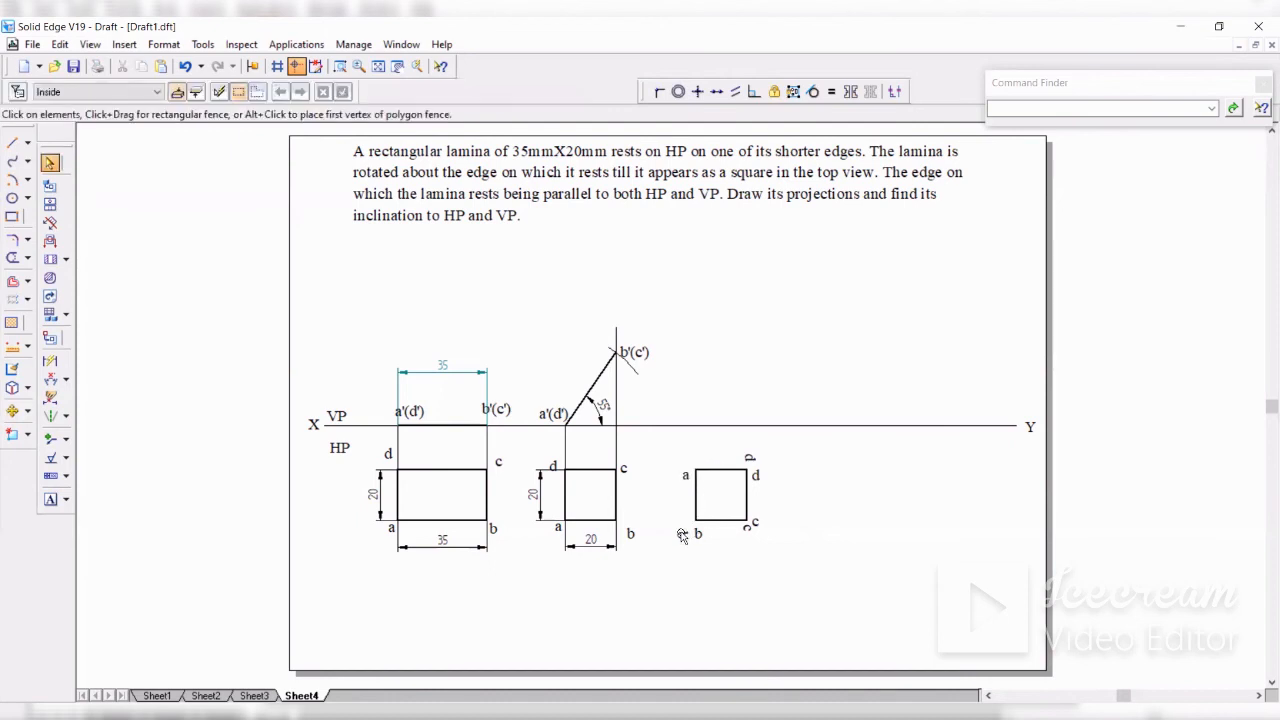
left_click(748, 530)
key("Delete")
left_click(749, 456)
key("Delete")
Step: Draw a vertical projector in the Normal line style from corner a of the third top view up to XY
left_click(27, 142)
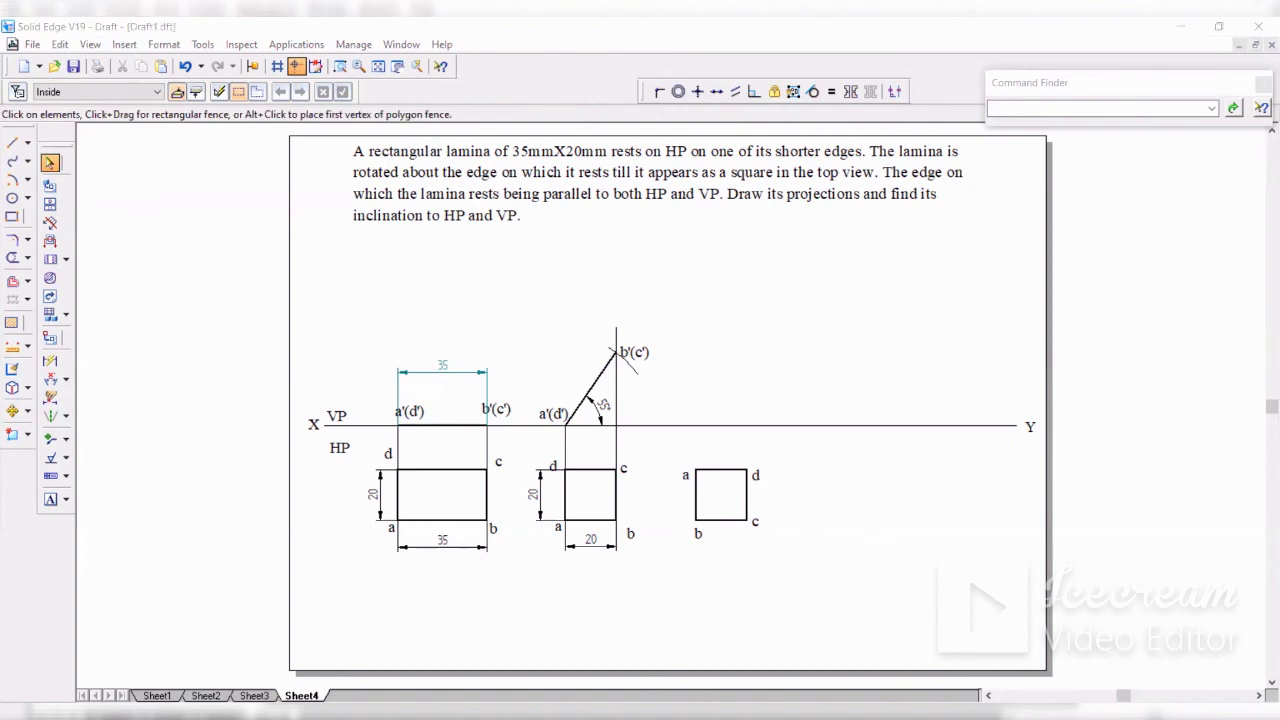
left_click(12, 142)
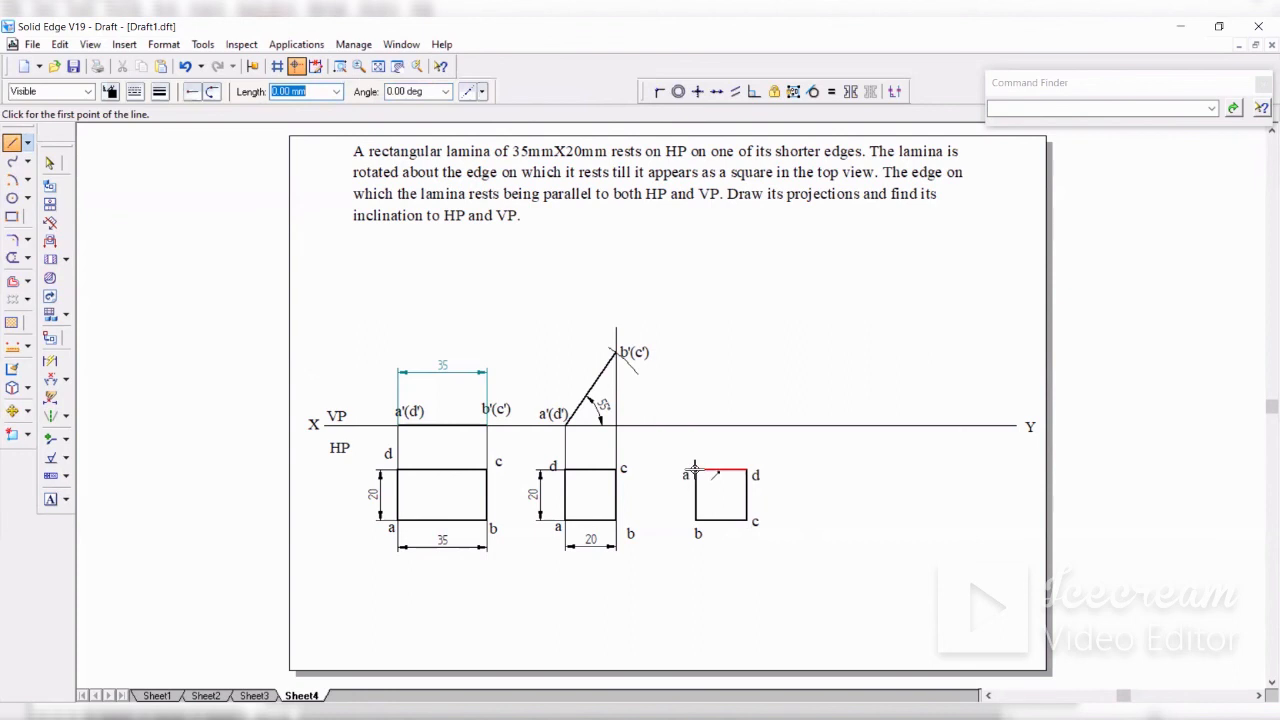
left_click(88, 91)
left_click(72, 172)
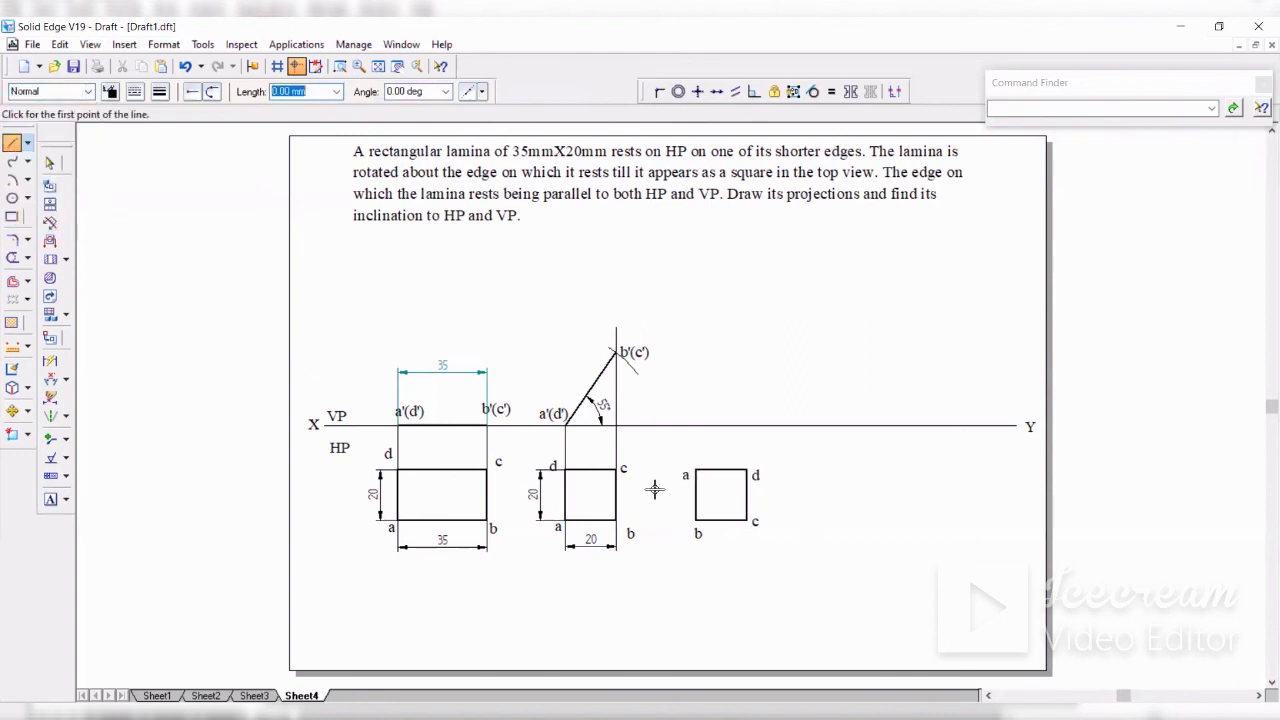
left_click(695, 470)
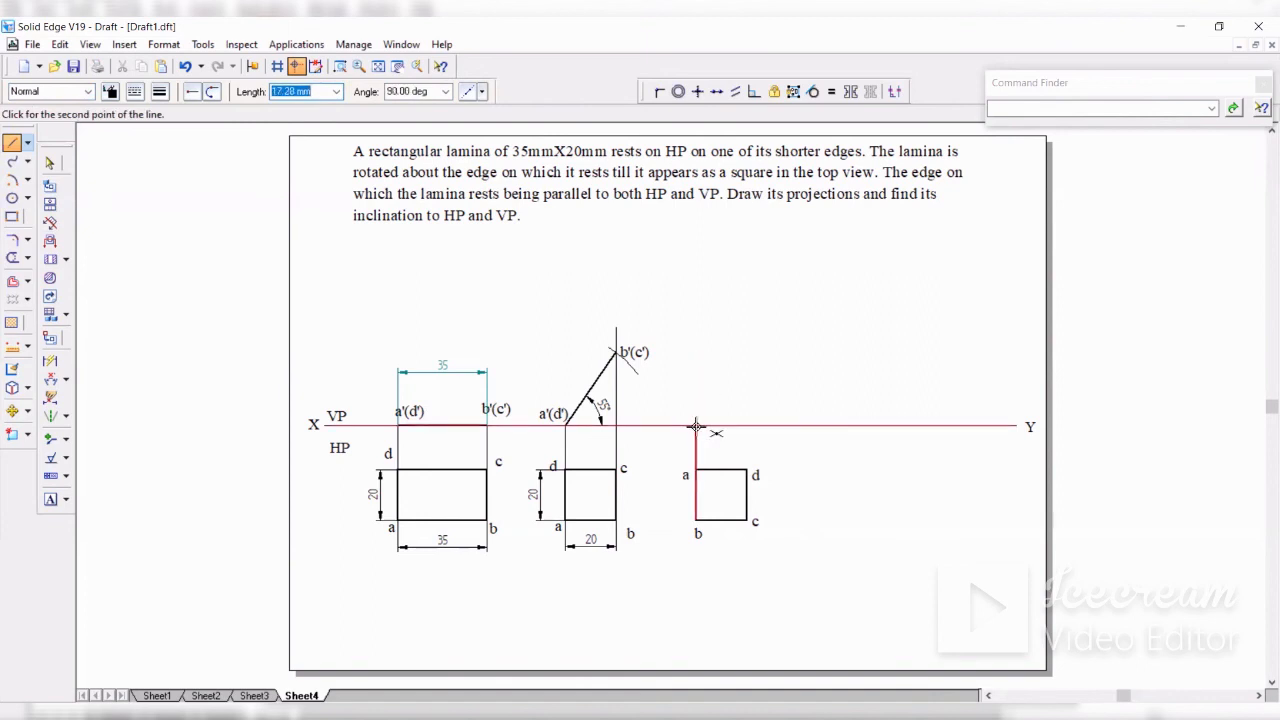
left_click(696, 427)
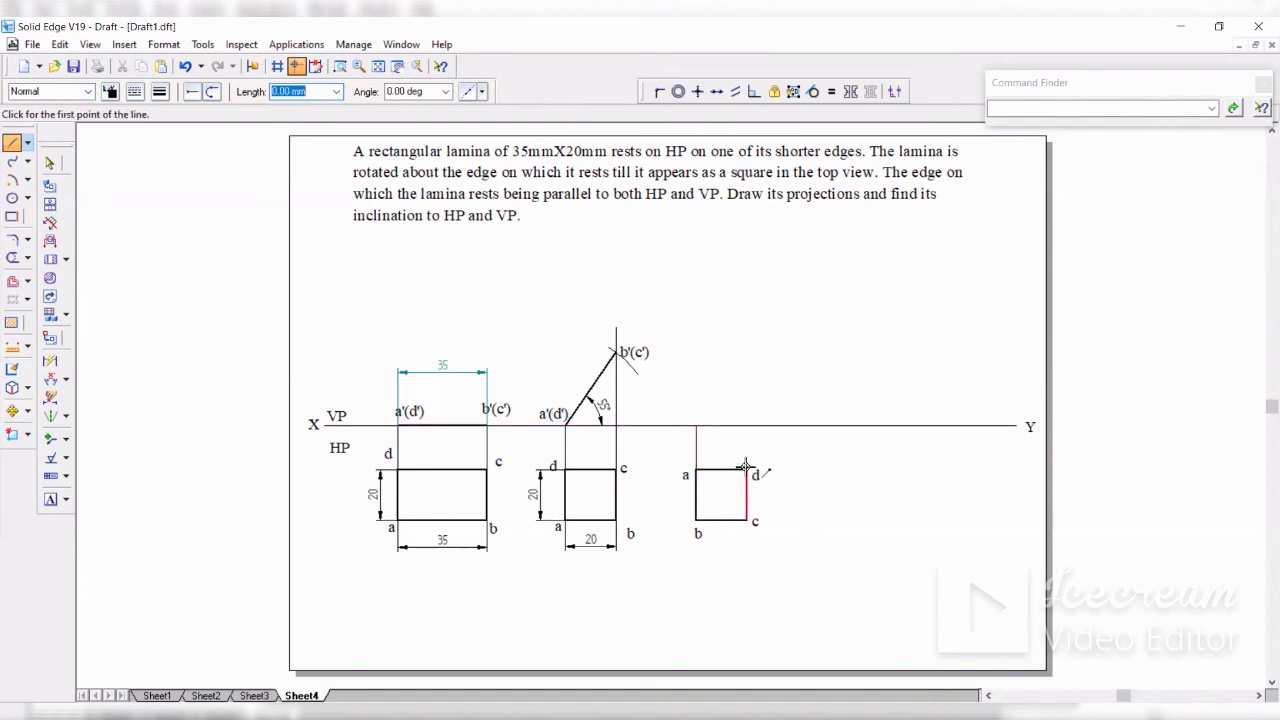
Step: Draw vertical projectors from corner d and from XY above corner a, both ending about 40 mm above XY
left_click(746, 469)
left_click(743, 322)
left_click(697, 426)
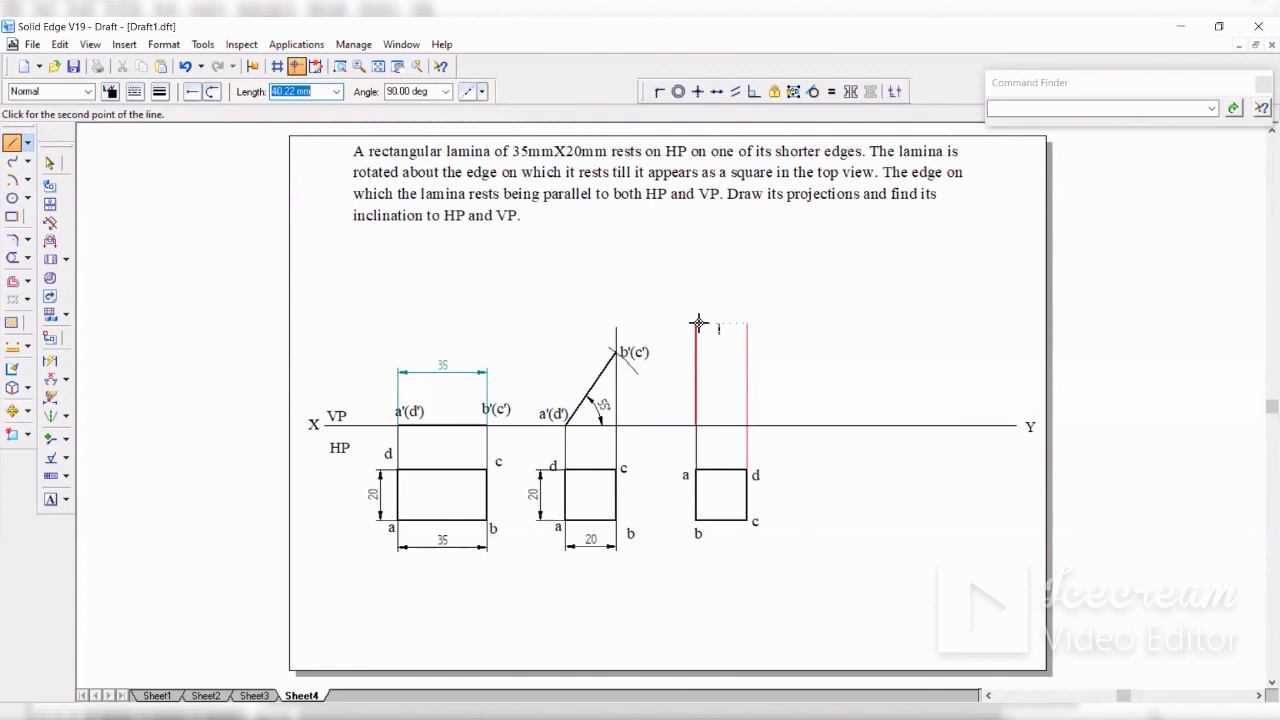
left_click(698, 322)
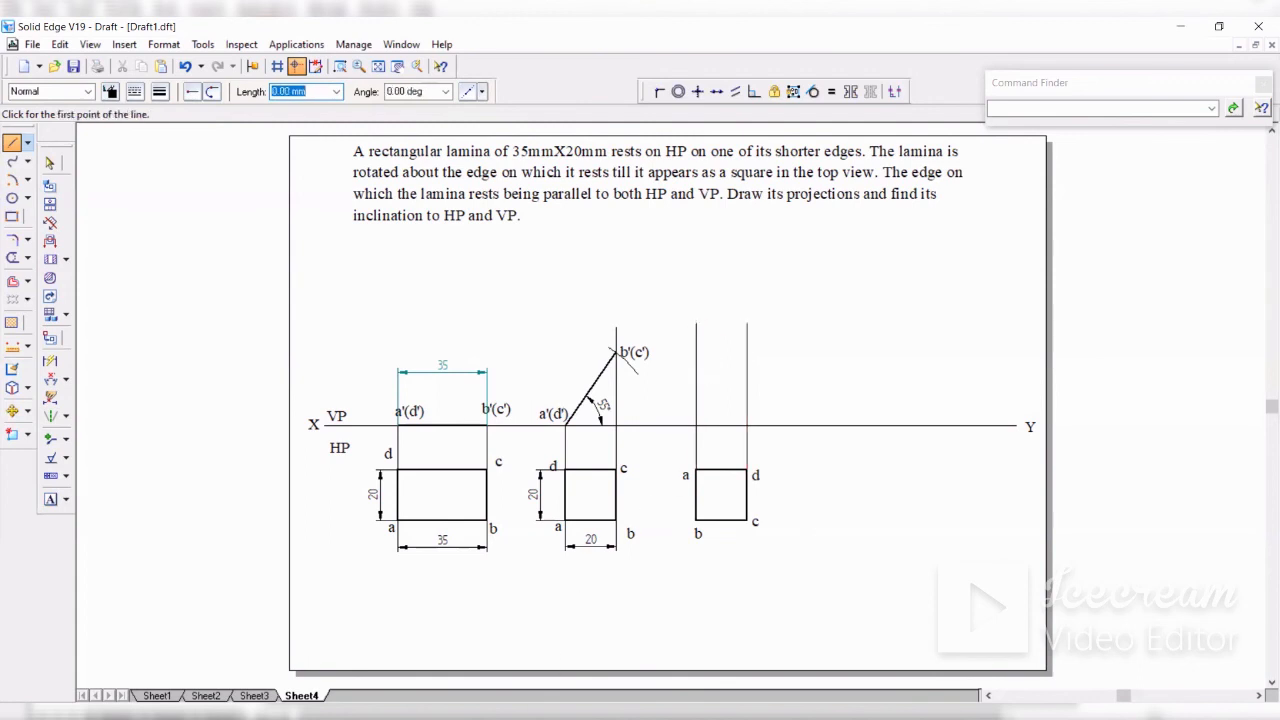
Step: Check the reference figure in Word and draw a horizontal projector from b'(c') across both vertical projectors of the third view
key("alt+Tab")
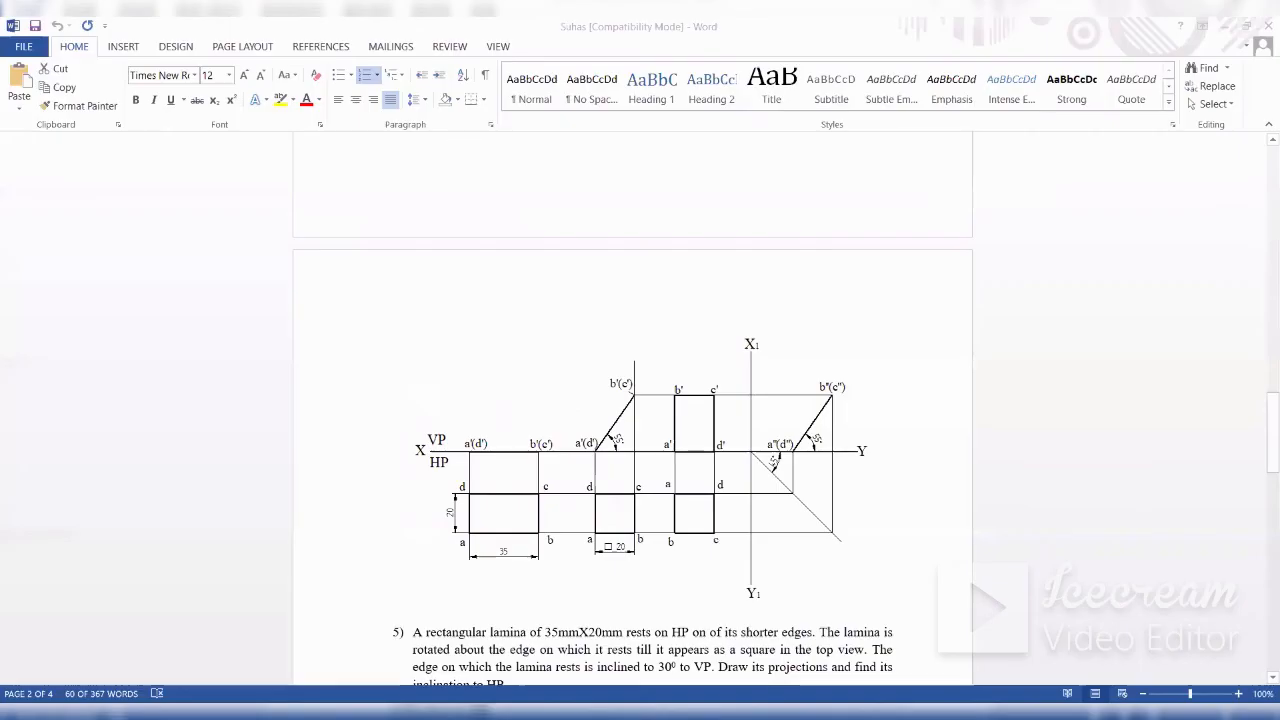
key("alt+Tab")
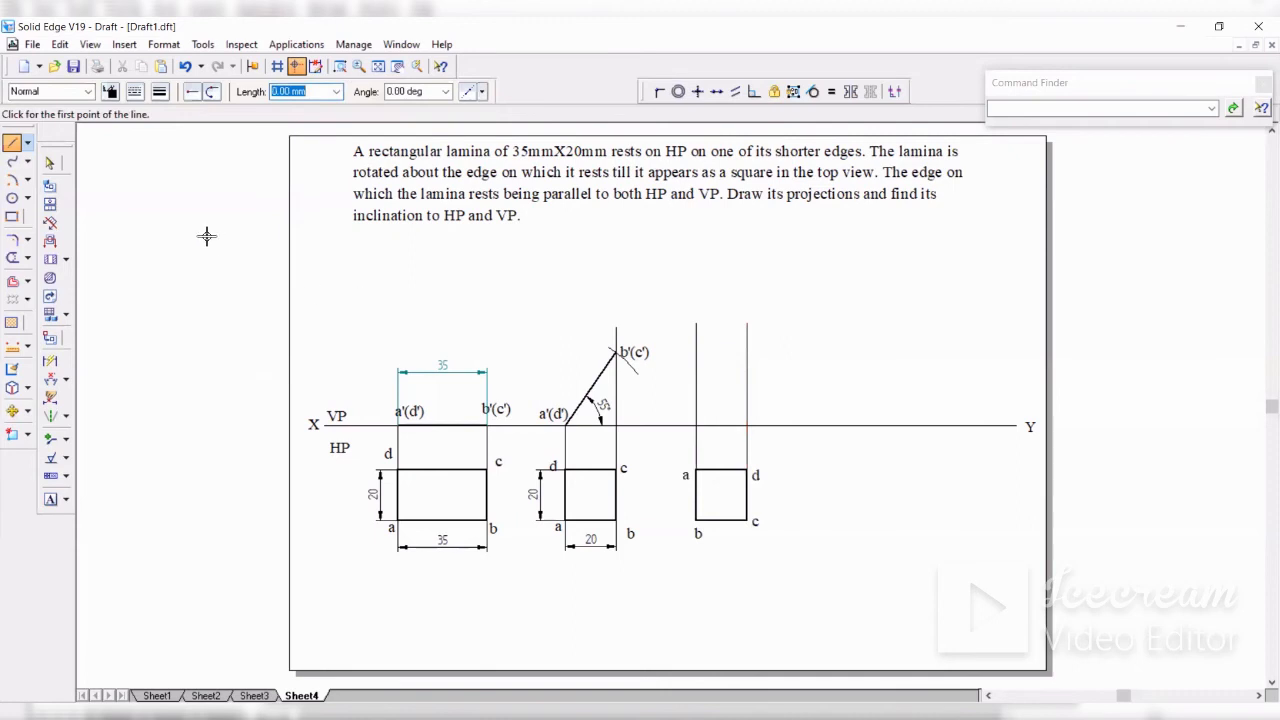
left_click(618, 352)
left_click(760, 352)
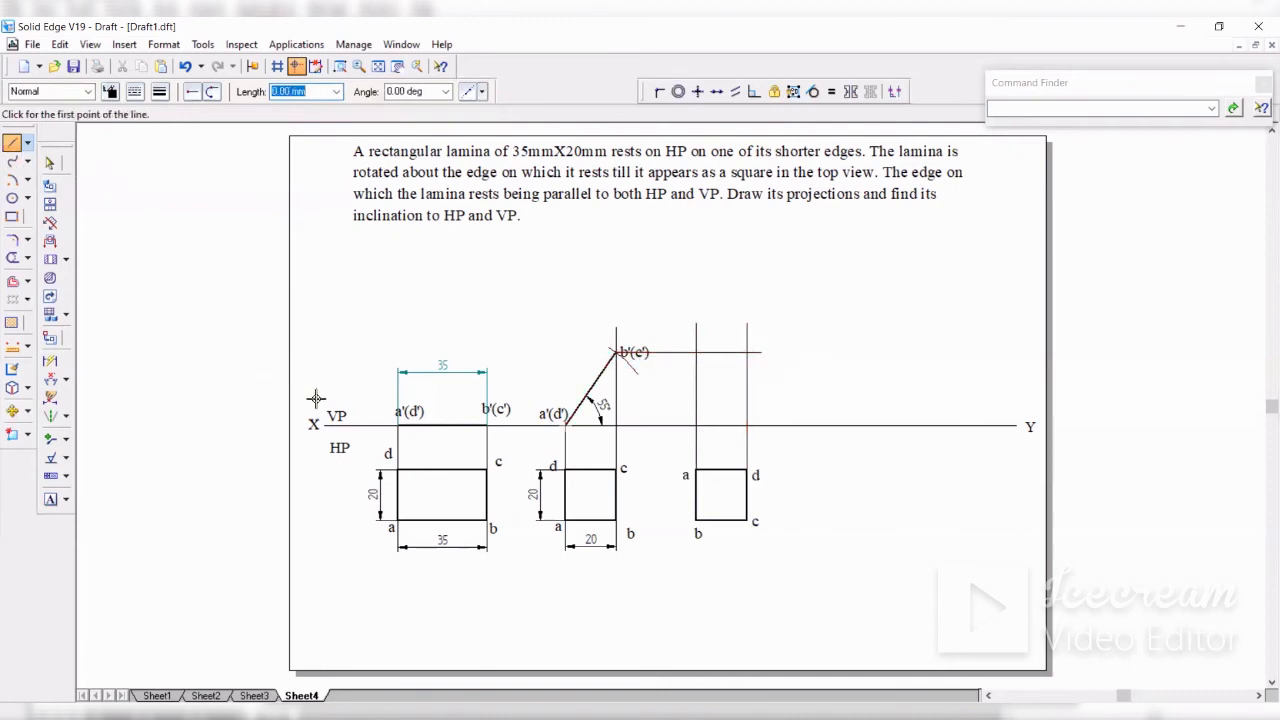
Step: Trim the ends of the two vertical projectors and the horizontal projector that overrun the third front view's rectangle
left_click(28, 412)
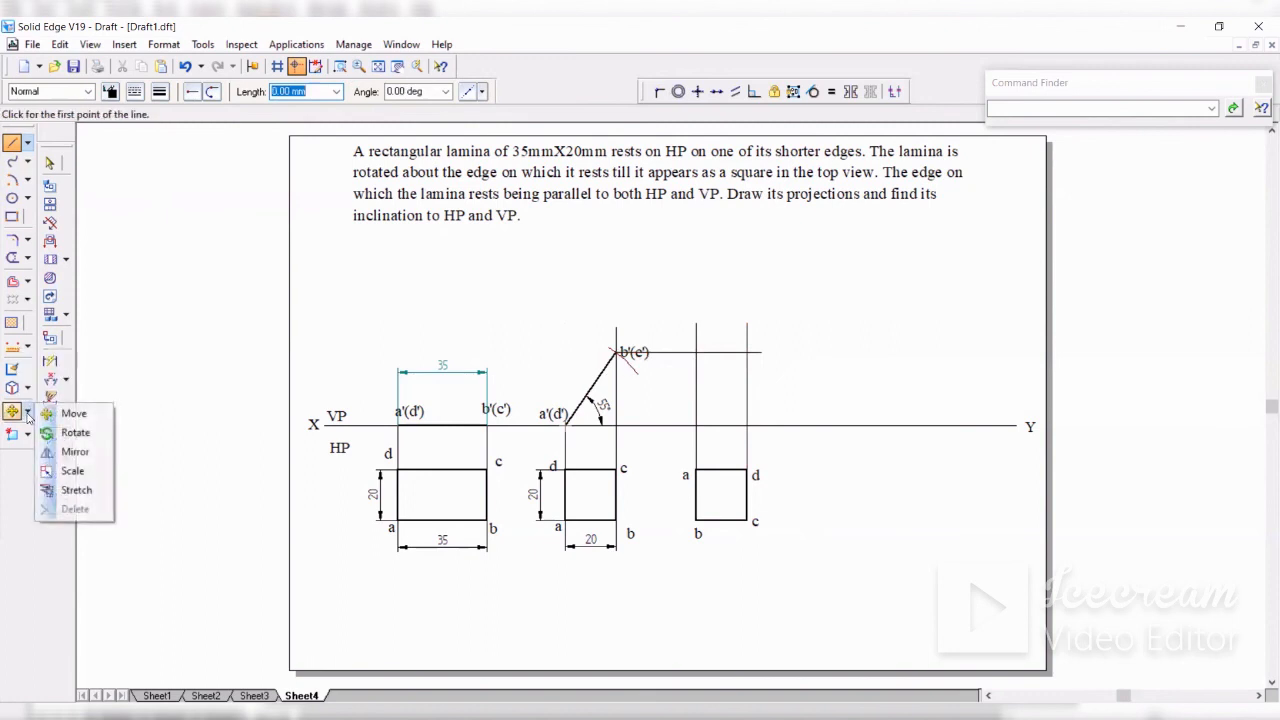
left_click(28, 414)
left_click(12, 257)
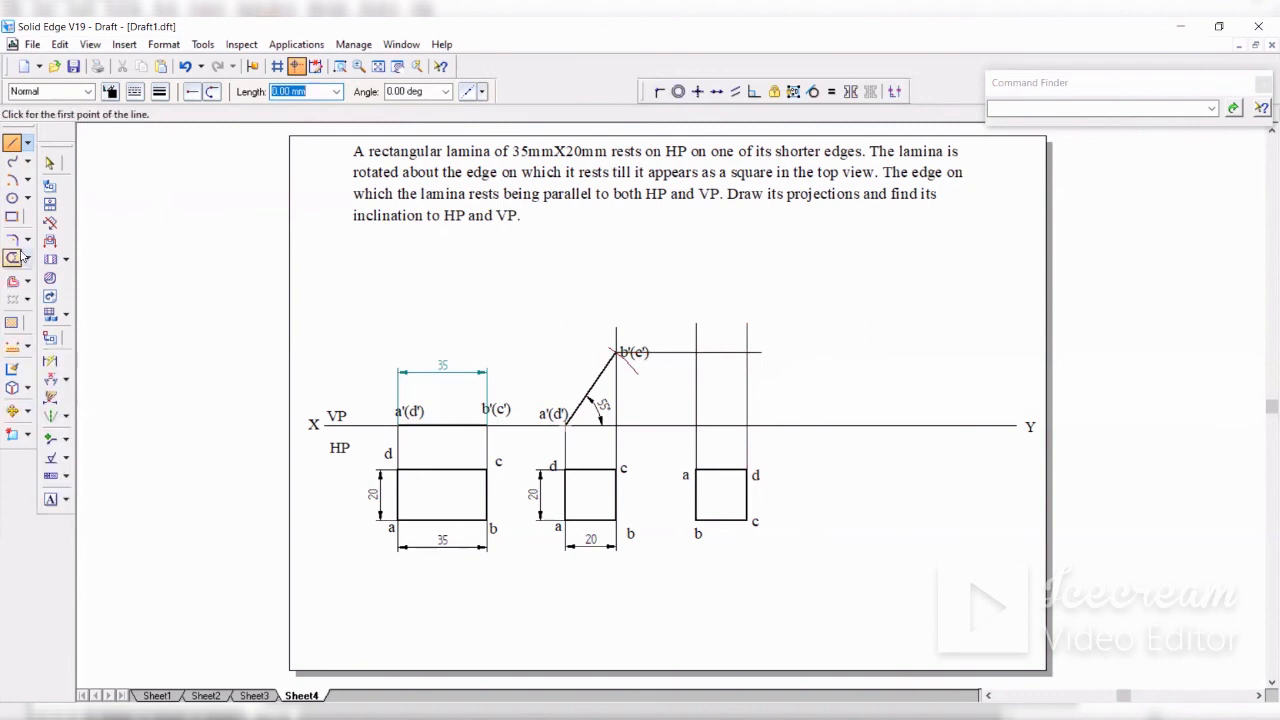
left_click(695, 331)
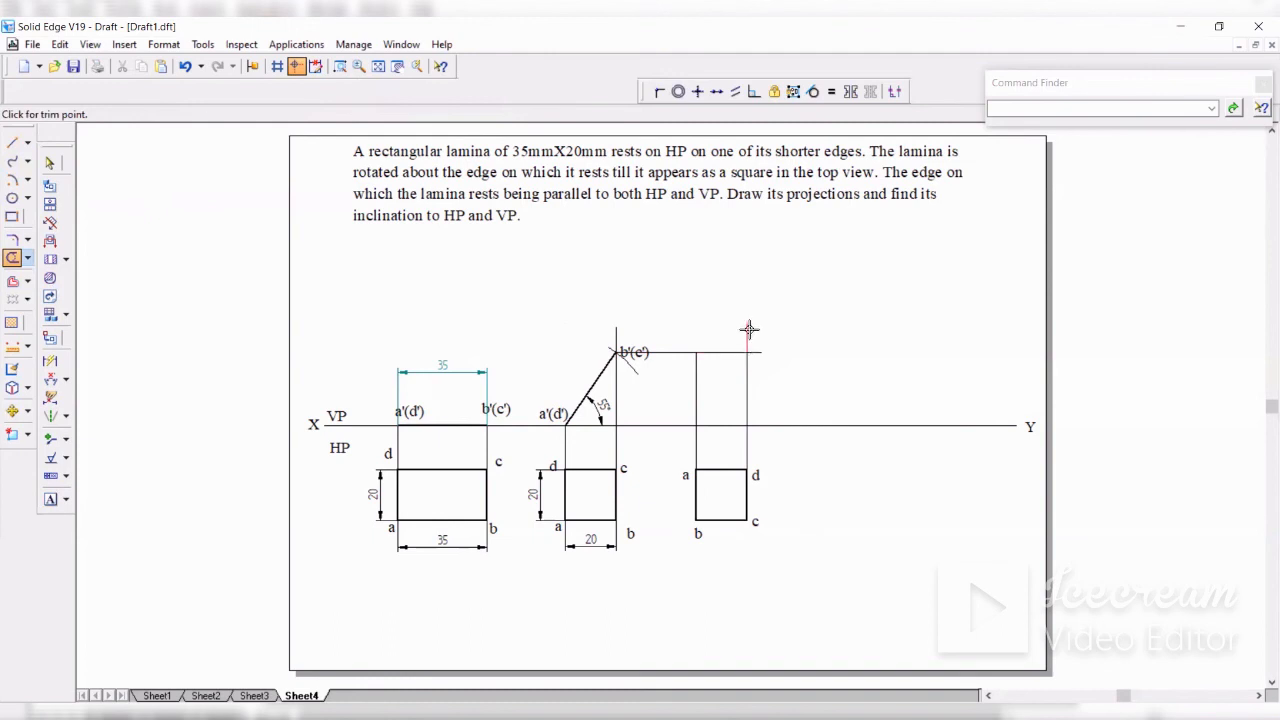
left_click(745, 332)
left_click(755, 352)
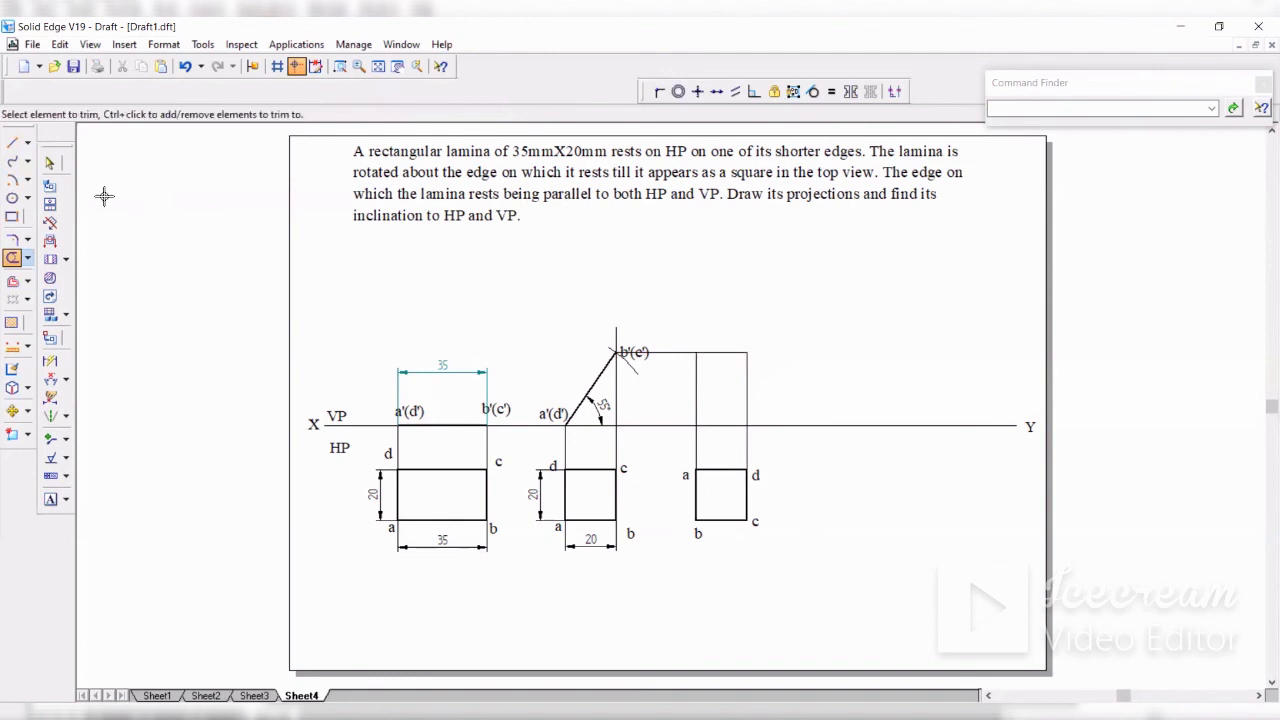
Step: Label the third front view's lower-left corner "a," and its upper-left corner b'
left_click(50, 499)
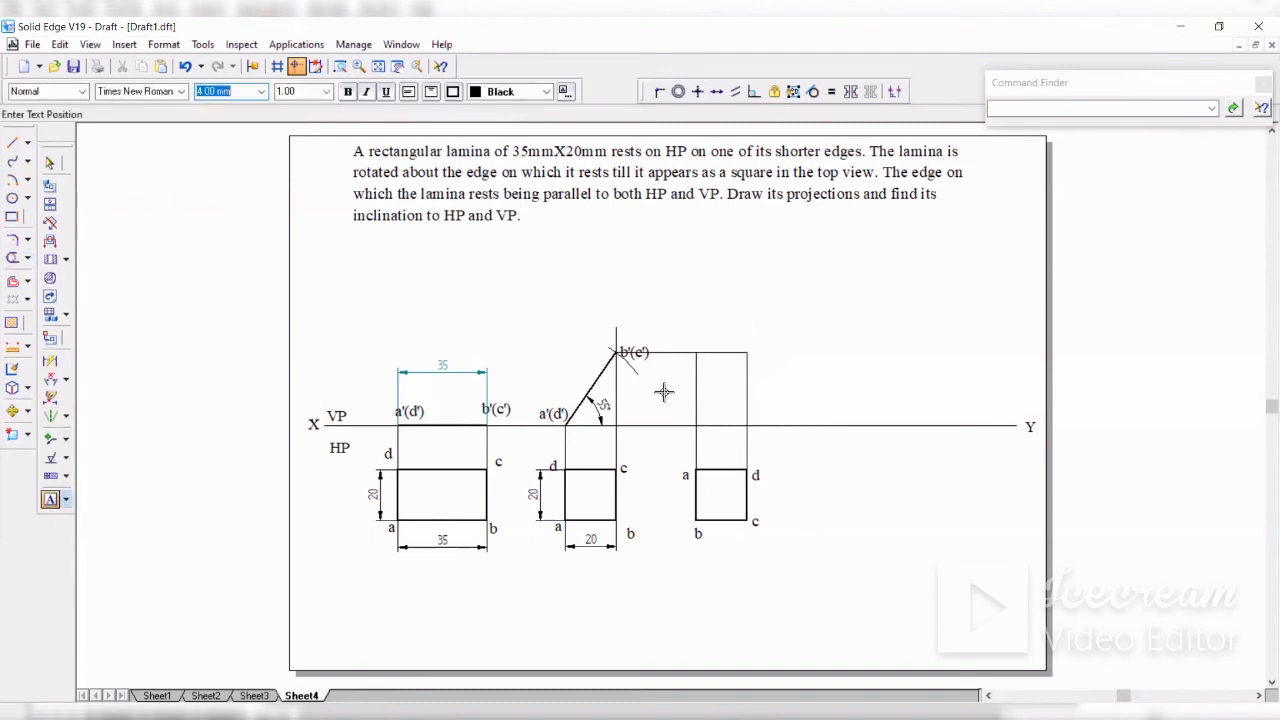
left_click(688, 414)
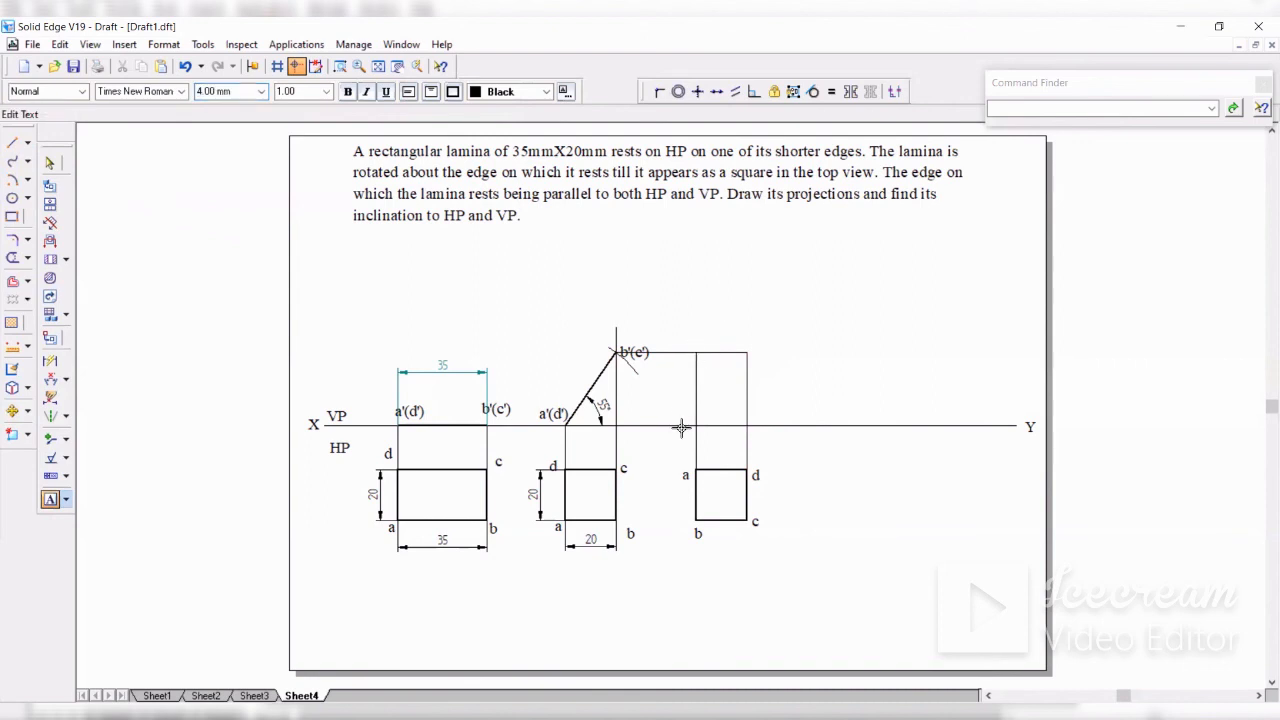
type("a,")
left_click(690, 329)
type("b")
type("'")
Step: Replace the mistyped "a," label at the third front view's lower-left corner with a'
left_click(50, 162)
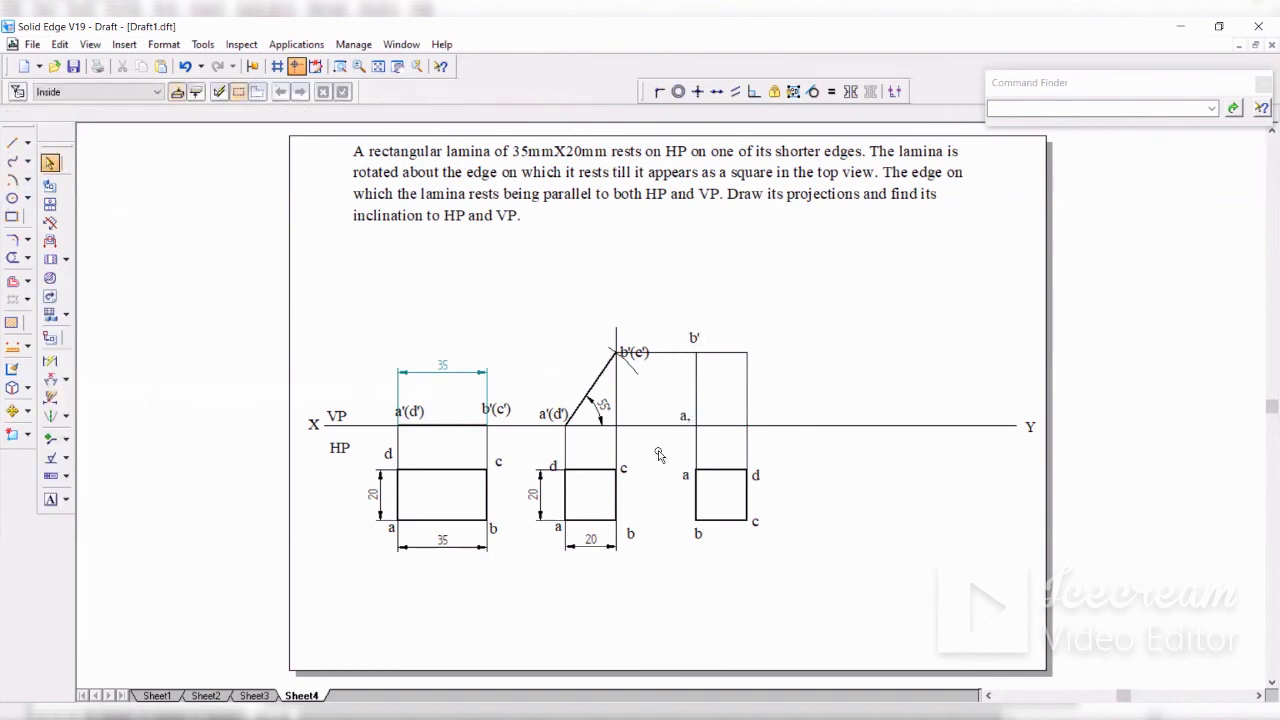
left_click(683, 413)
key("Delete")
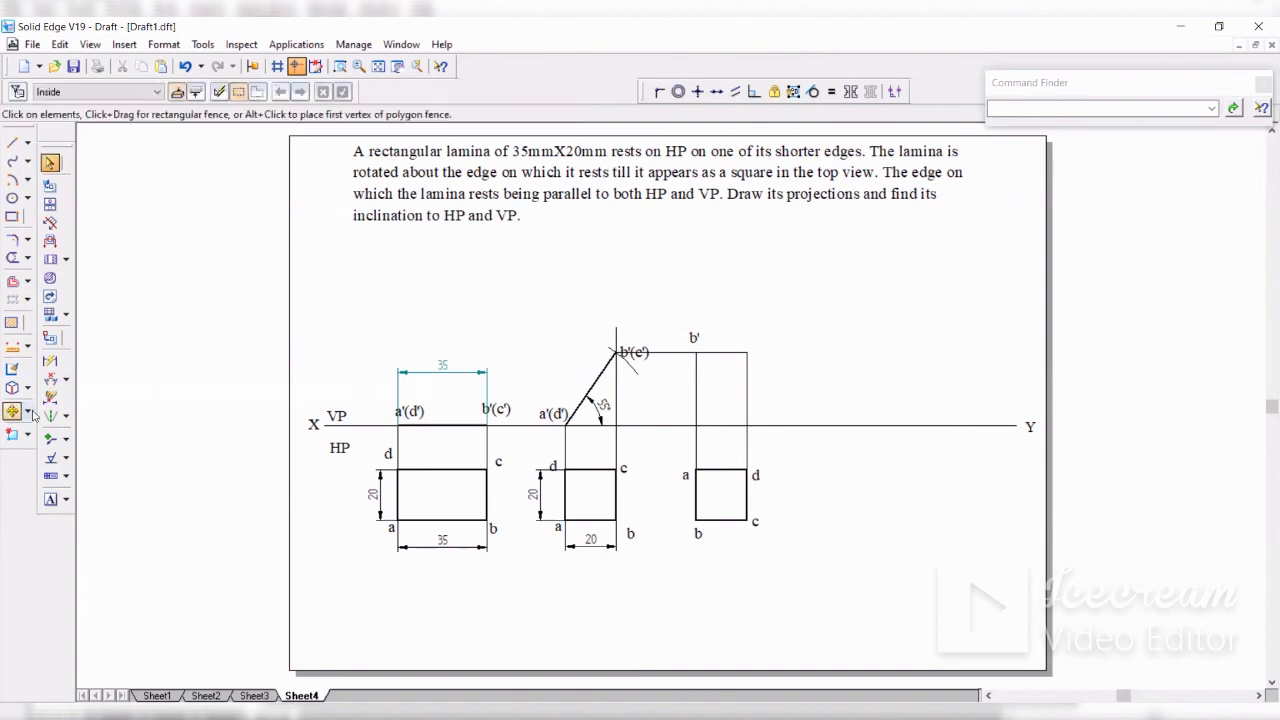
left_click(51, 498)
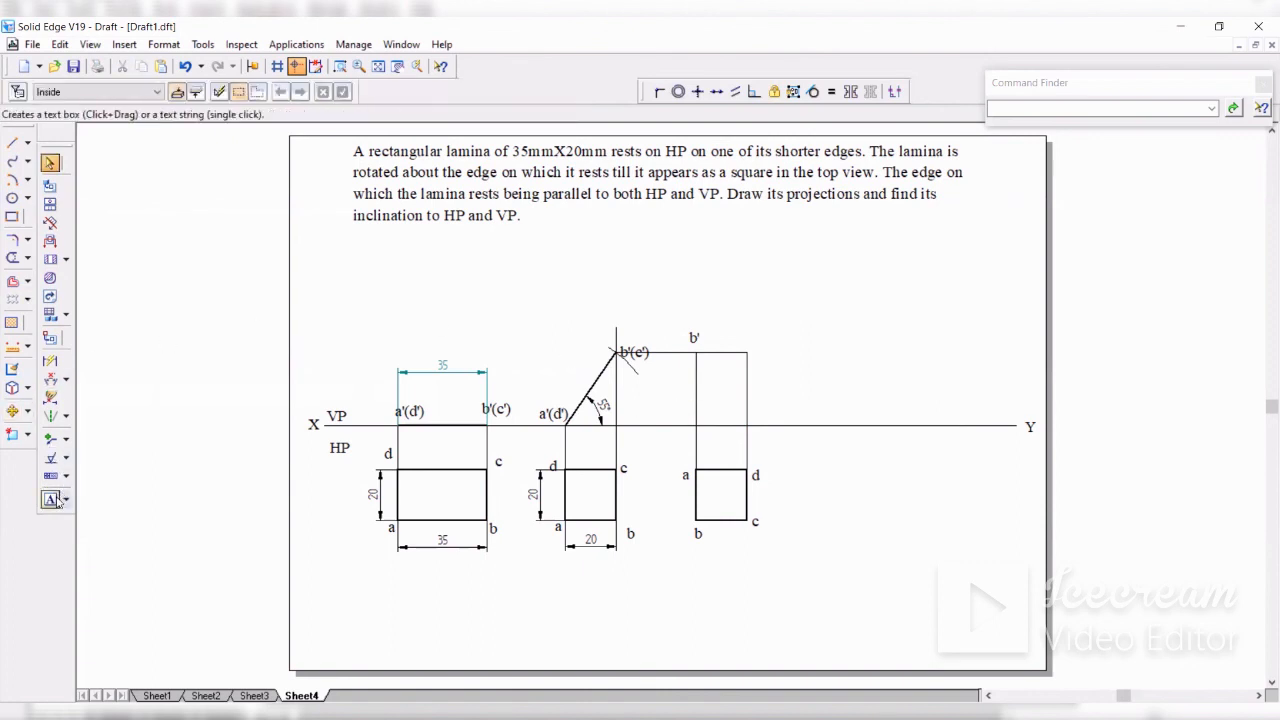
left_click(686, 407)
type("a")
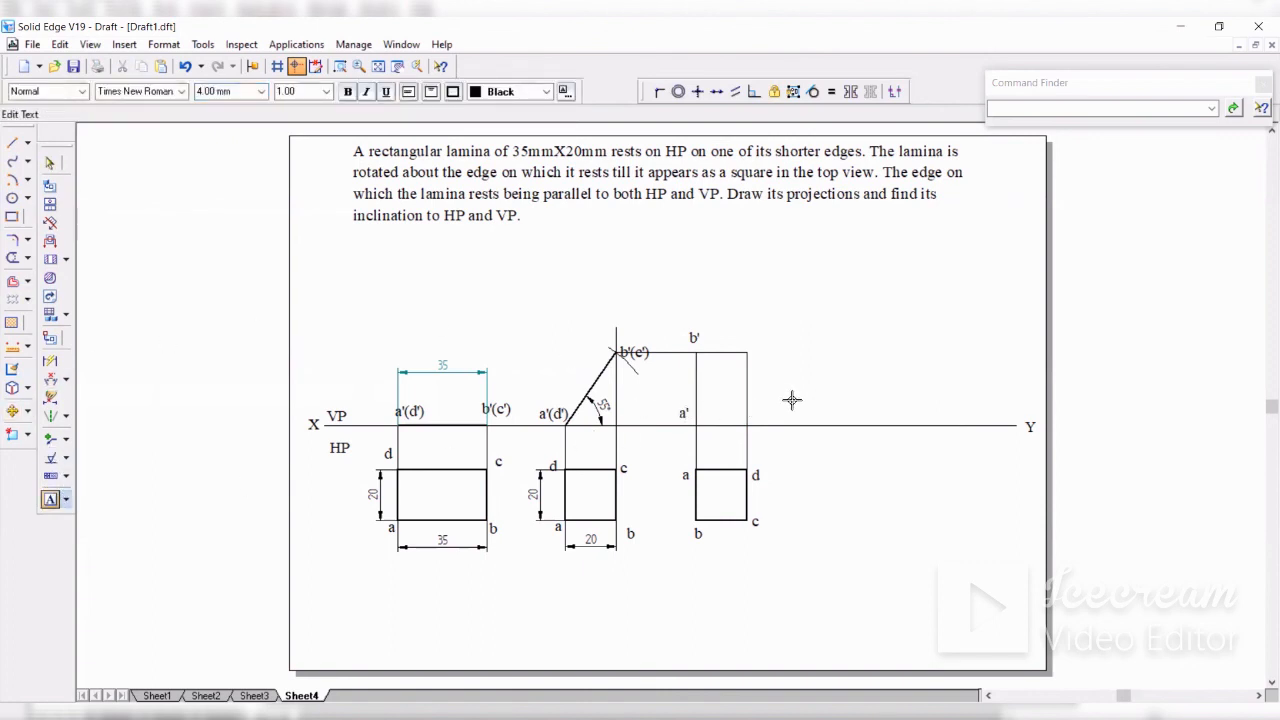
Step: Label the third front view's upper-right corner c' and its lower-right corner d'
left_click(748, 340)
type("c'")
left_click(752, 410)
type("d'")
Step: Outline the third front view's rectangle a'b'c'd' with lines in the Visible line style
left_click(12, 143)
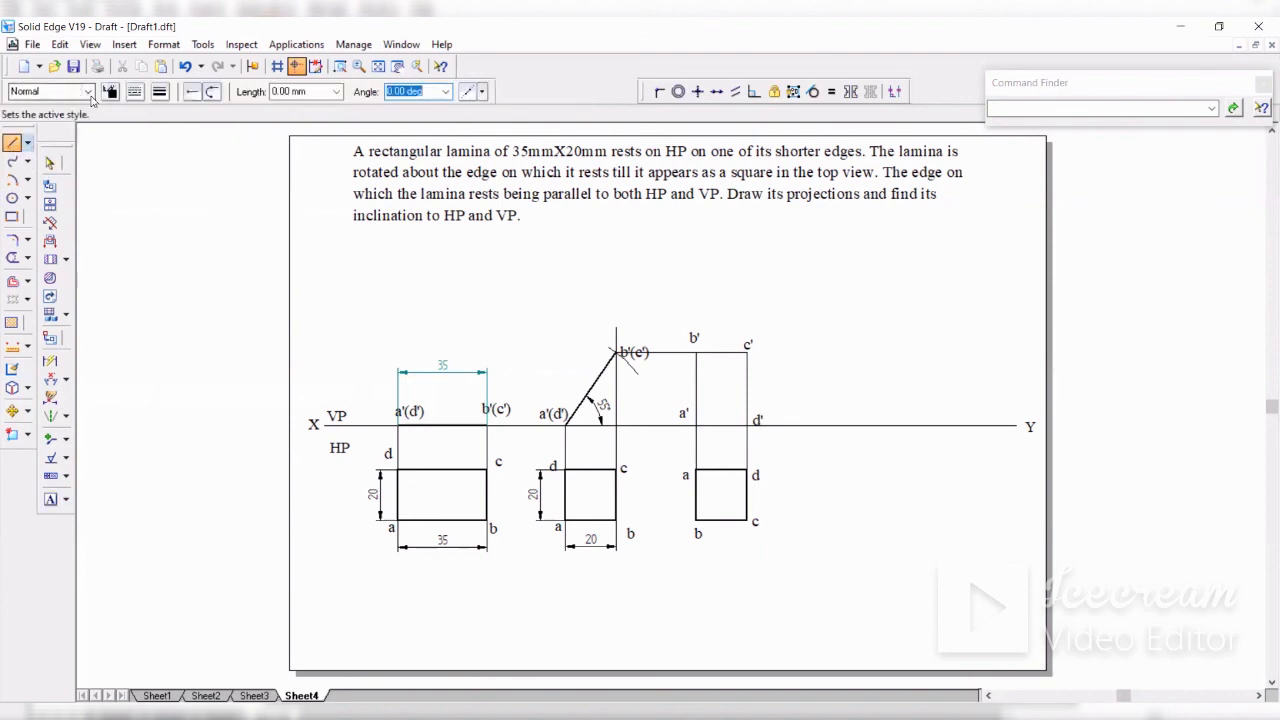
left_click(88, 91)
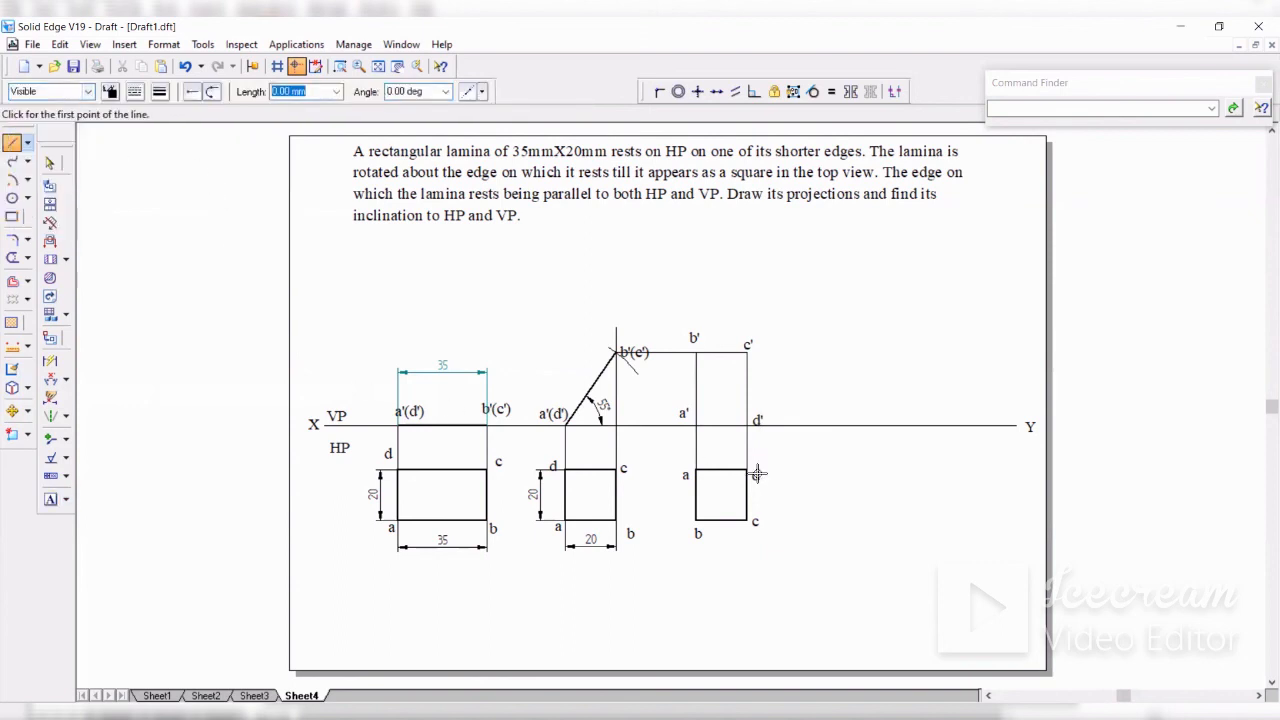
left_click(80, 215)
left_click(340, 66)
left_click(680, 305)
left_click(805, 476)
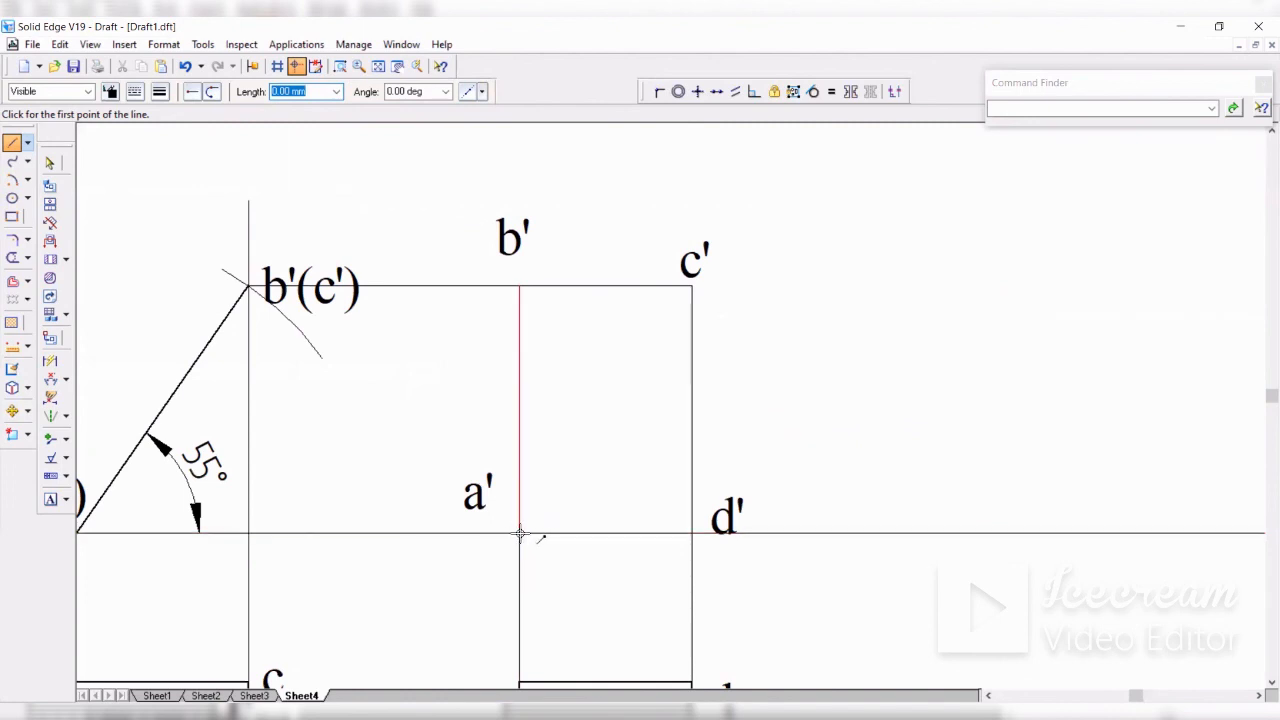
left_click(520, 533)
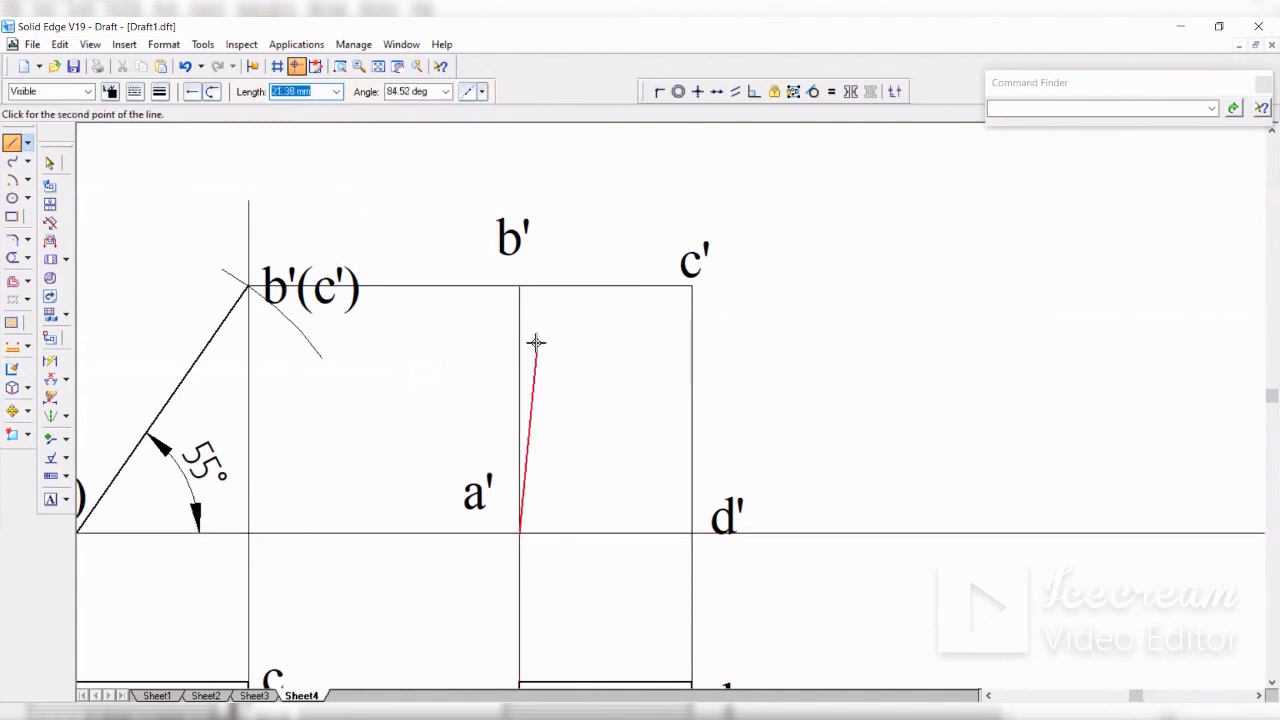
left_click(519, 287)
left_click(691, 286)
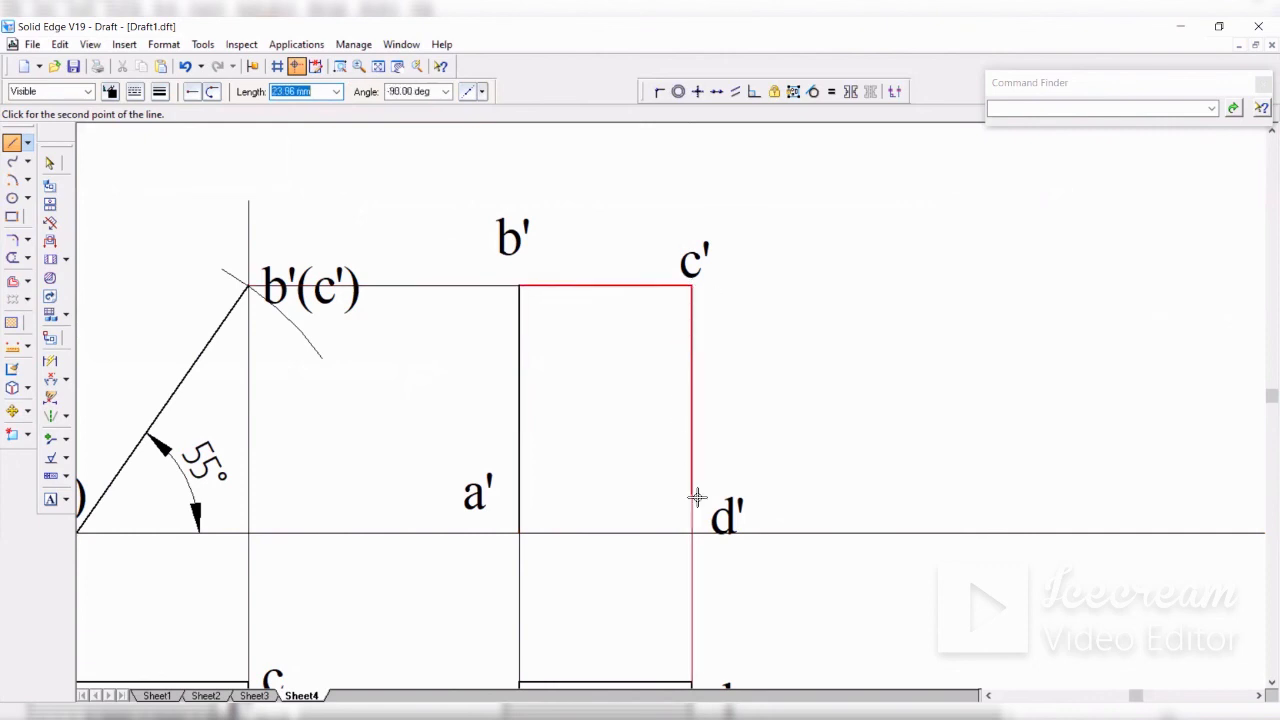
left_click(691, 533)
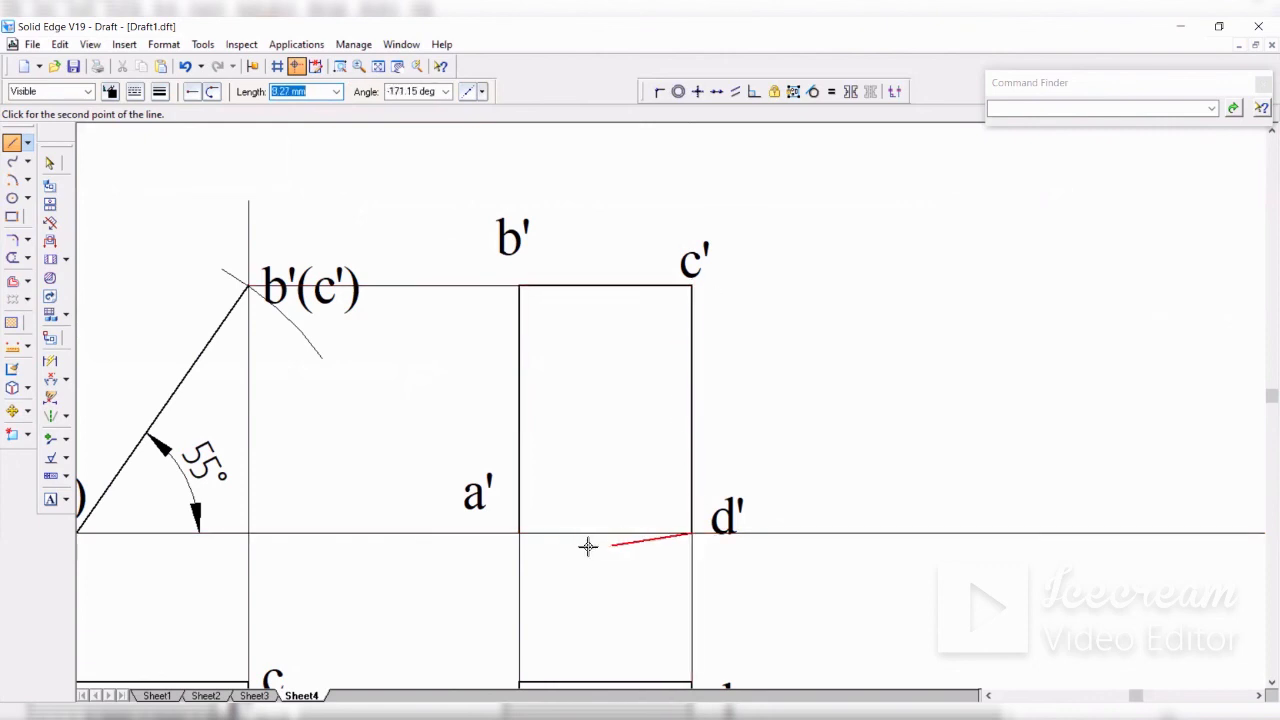
left_click(519, 533)
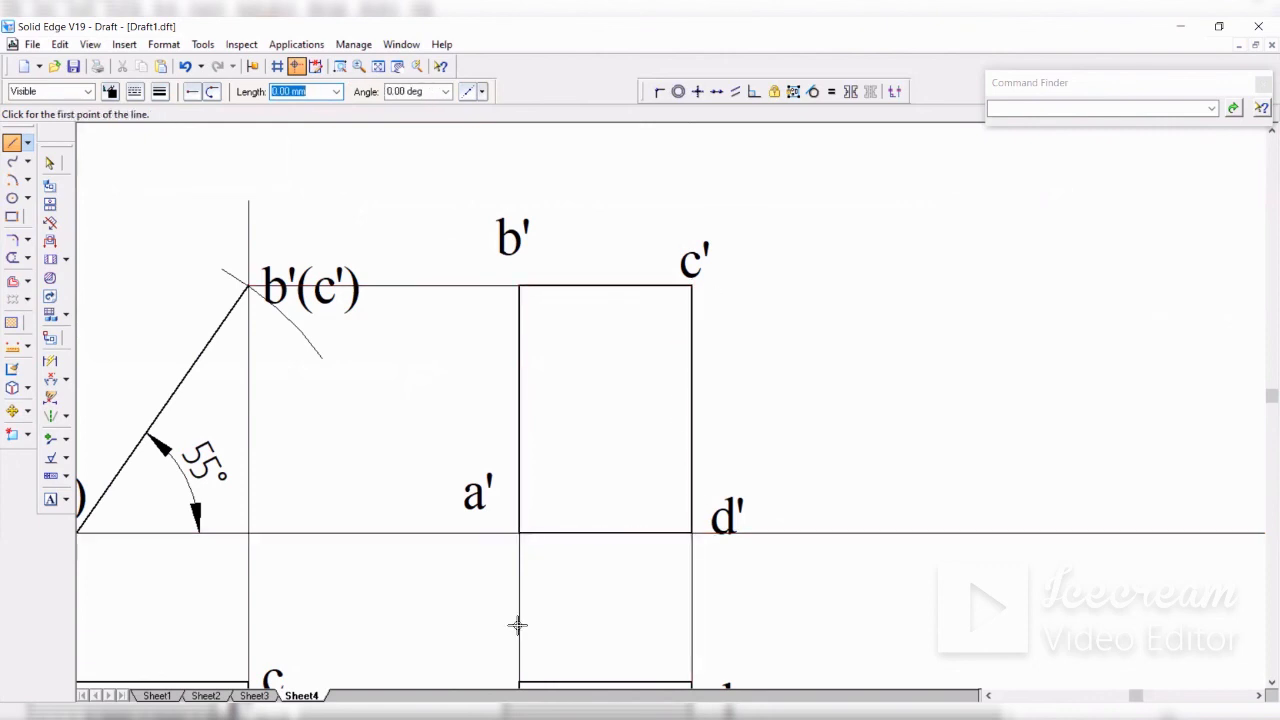
left_click(376, 67)
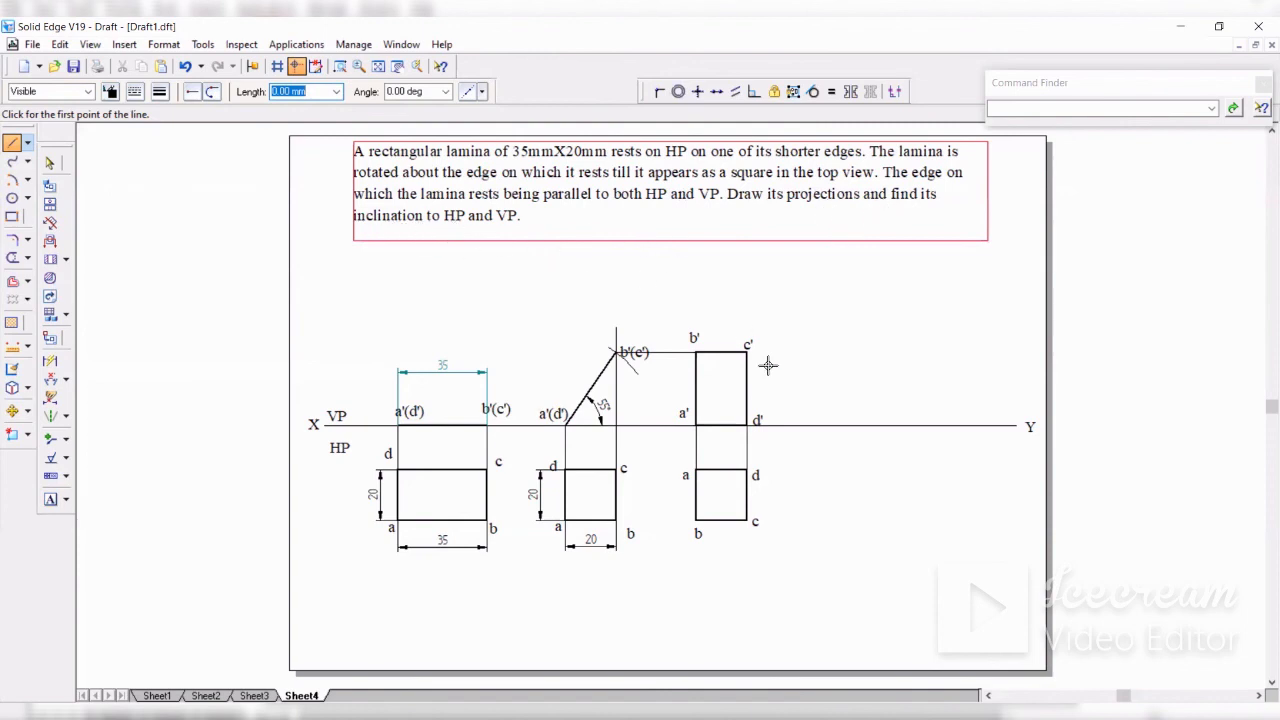
Step: Draw a vertical reference line in the Normal line style, crossing XY to the right of the third views
left_click(11, 146)
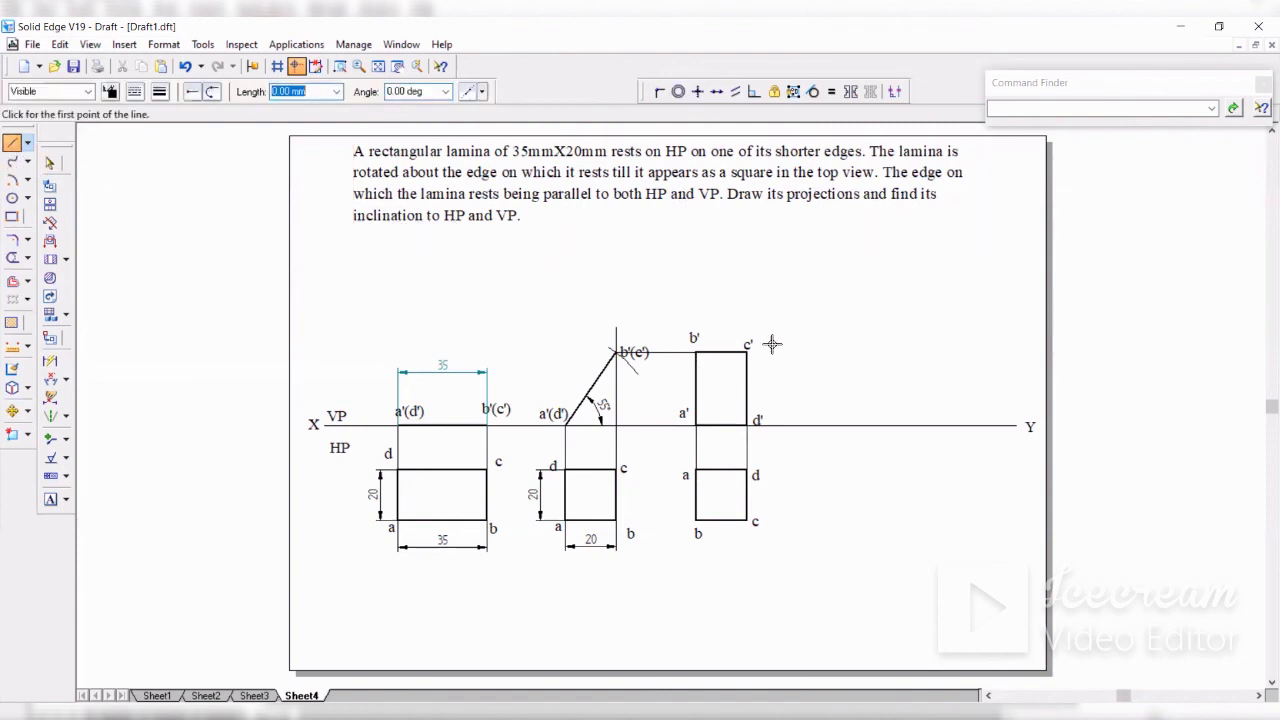
left_click(88, 91)
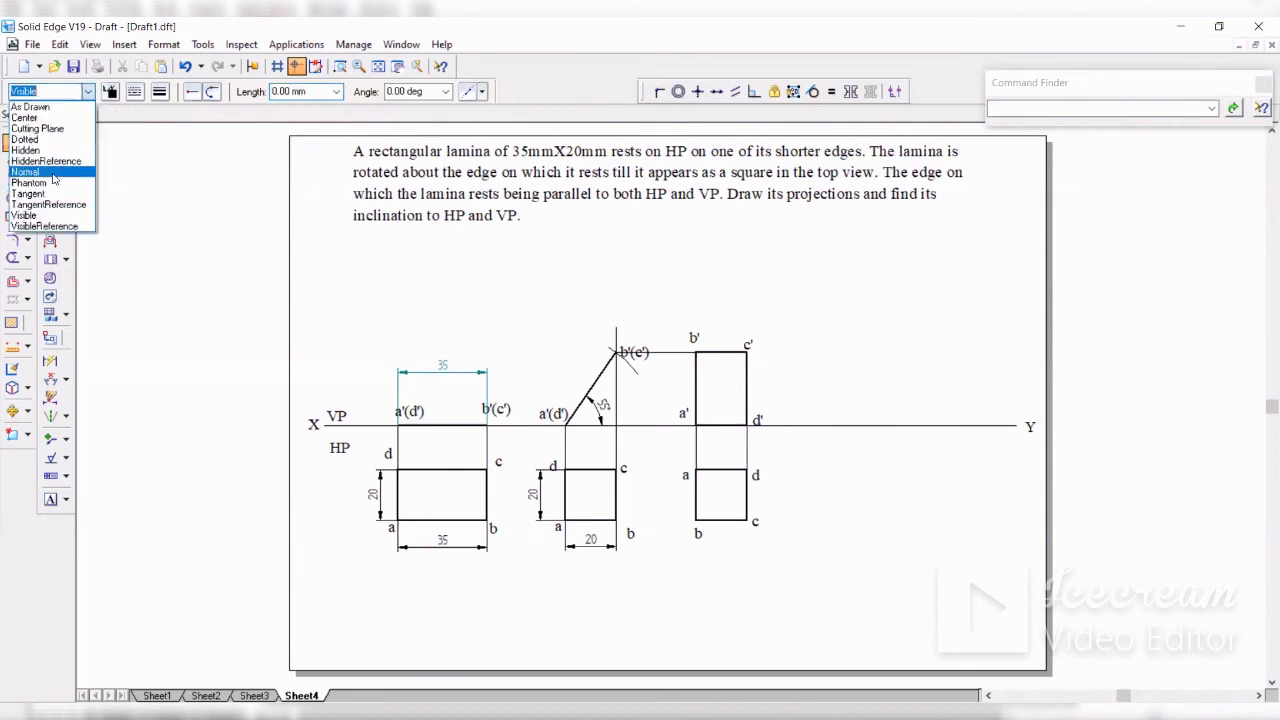
left_click(30, 167)
left_click(808, 260)
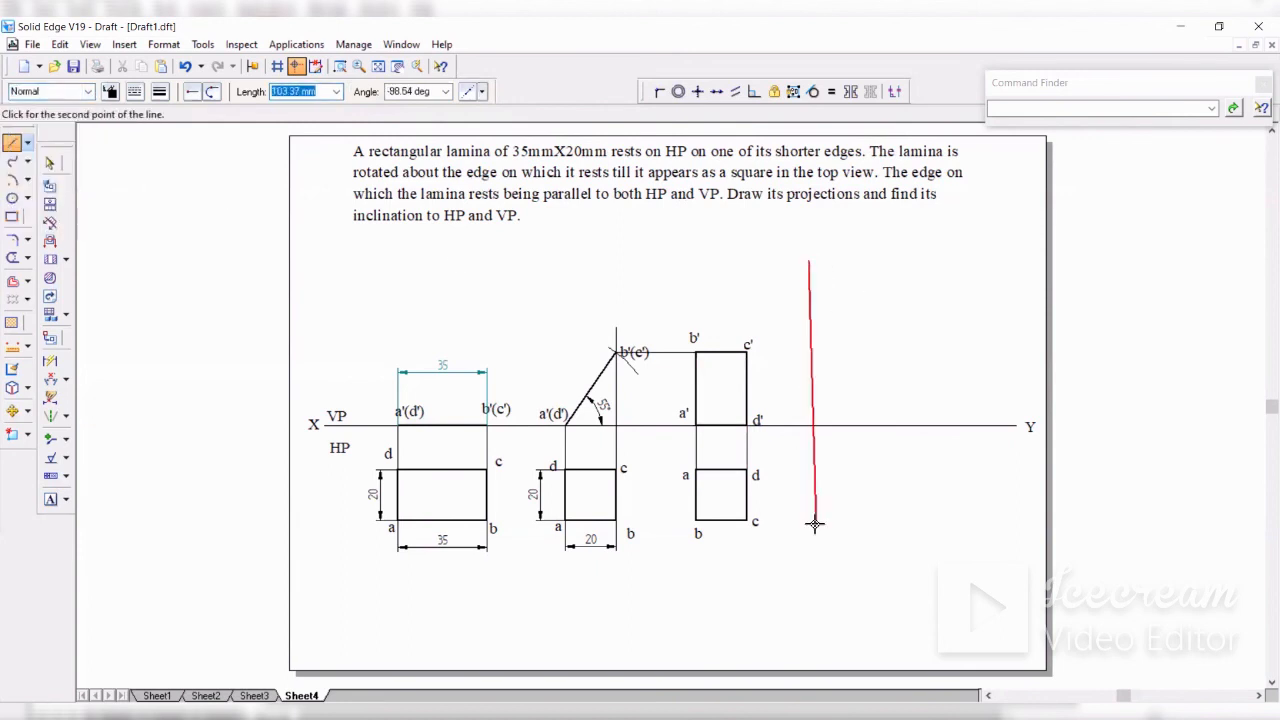
left_click(806, 623)
Step: Label the vertical reference line X1 at its upper end and Y1 at its lower end
left_click(50, 499)
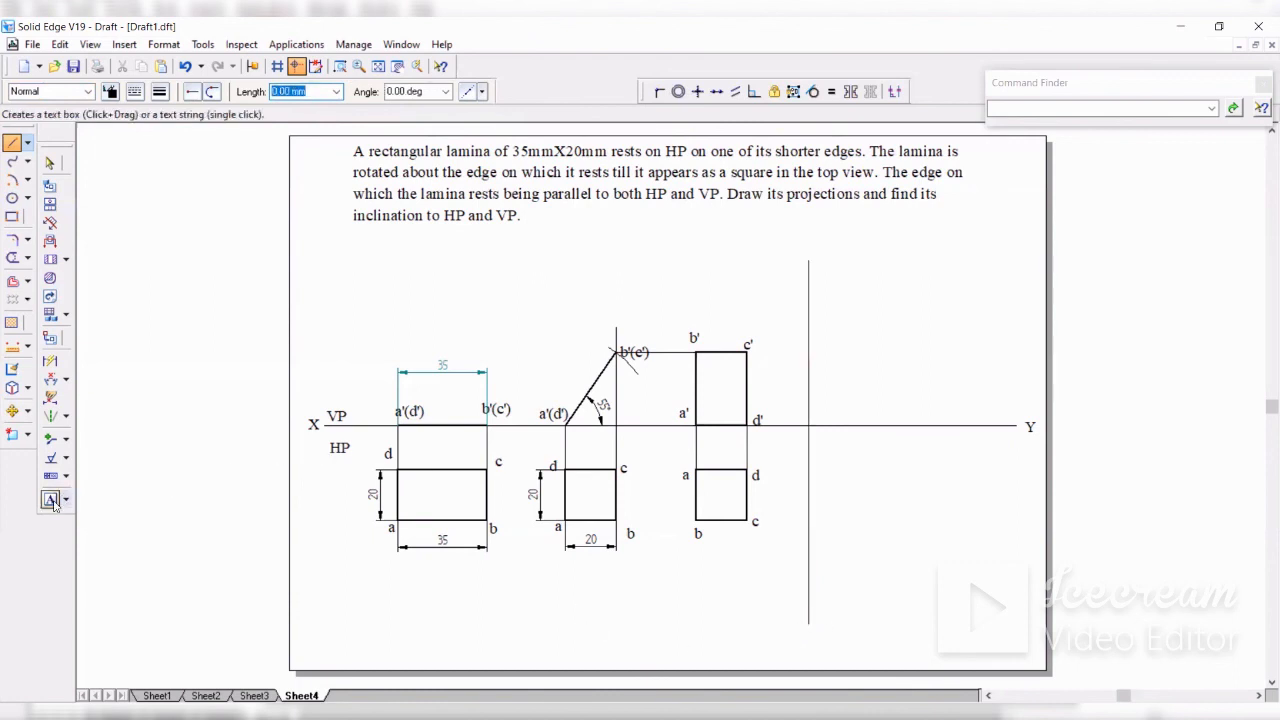
left_click(808, 241)
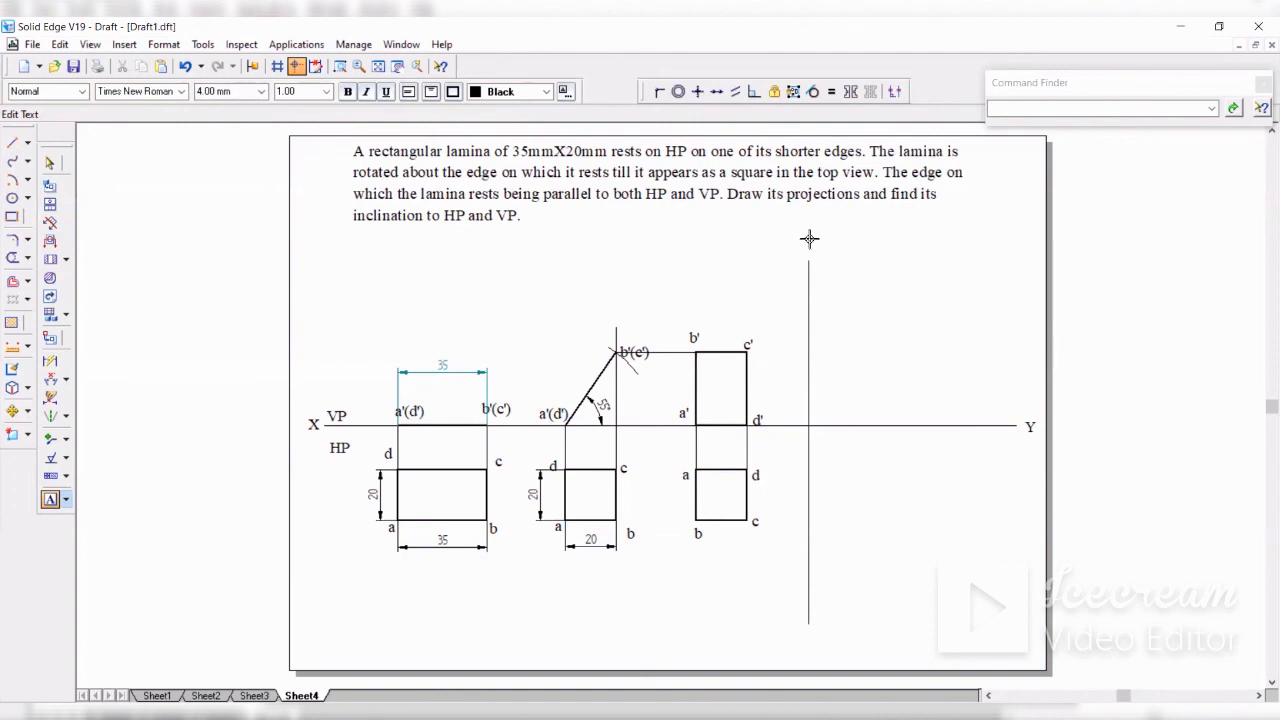
type("X1")
type("Y1")
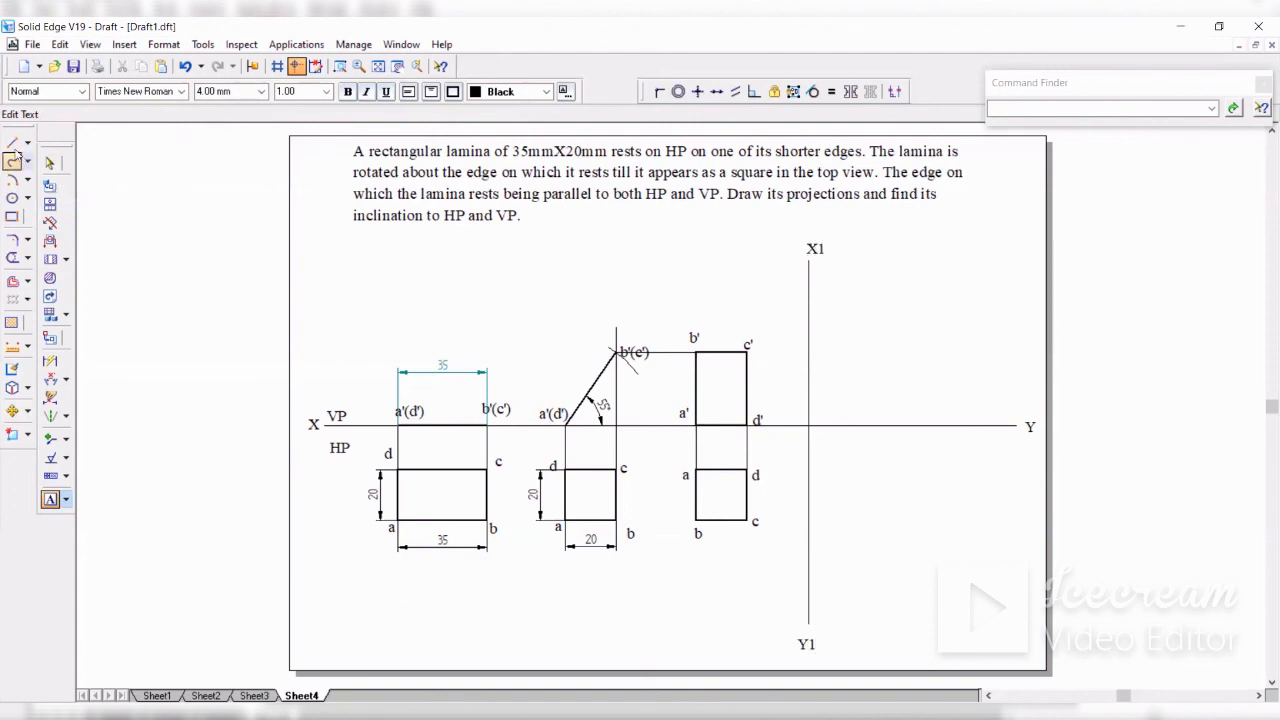
Step: Draw a line at -45° from the intersection of XY and X1Y1 down to the right
left_click(12, 142)
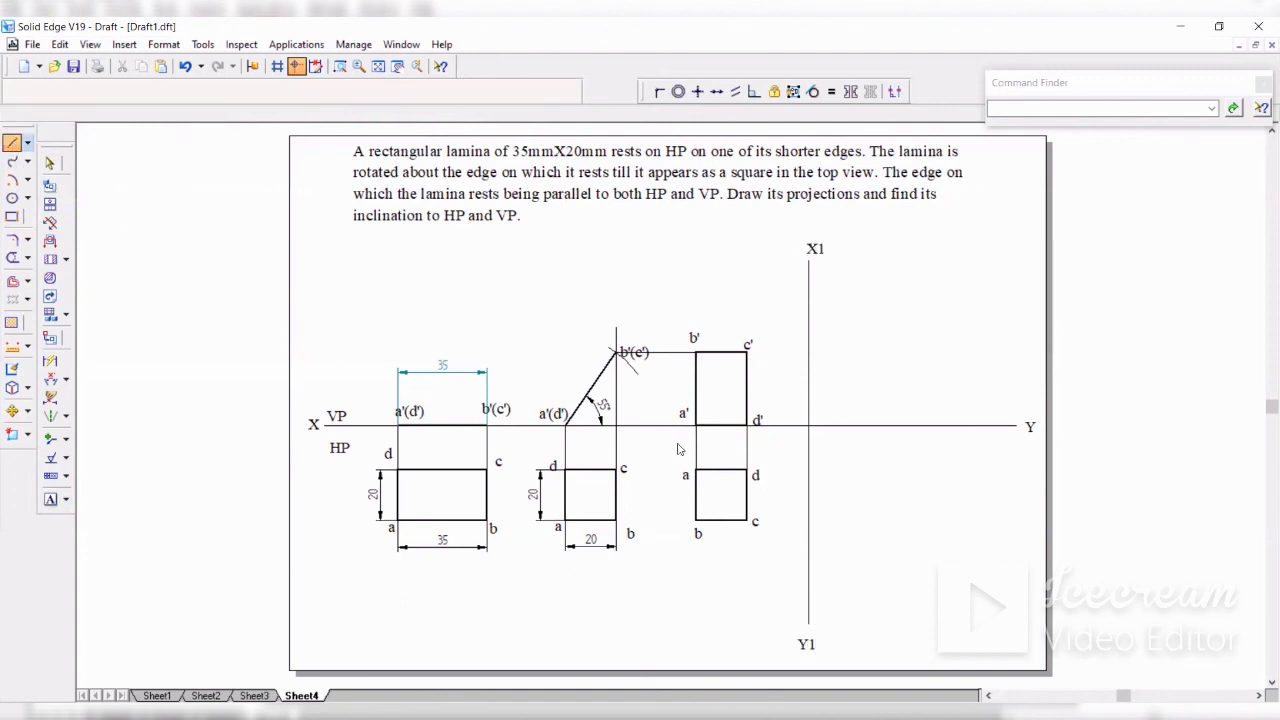
left_click(808, 426)
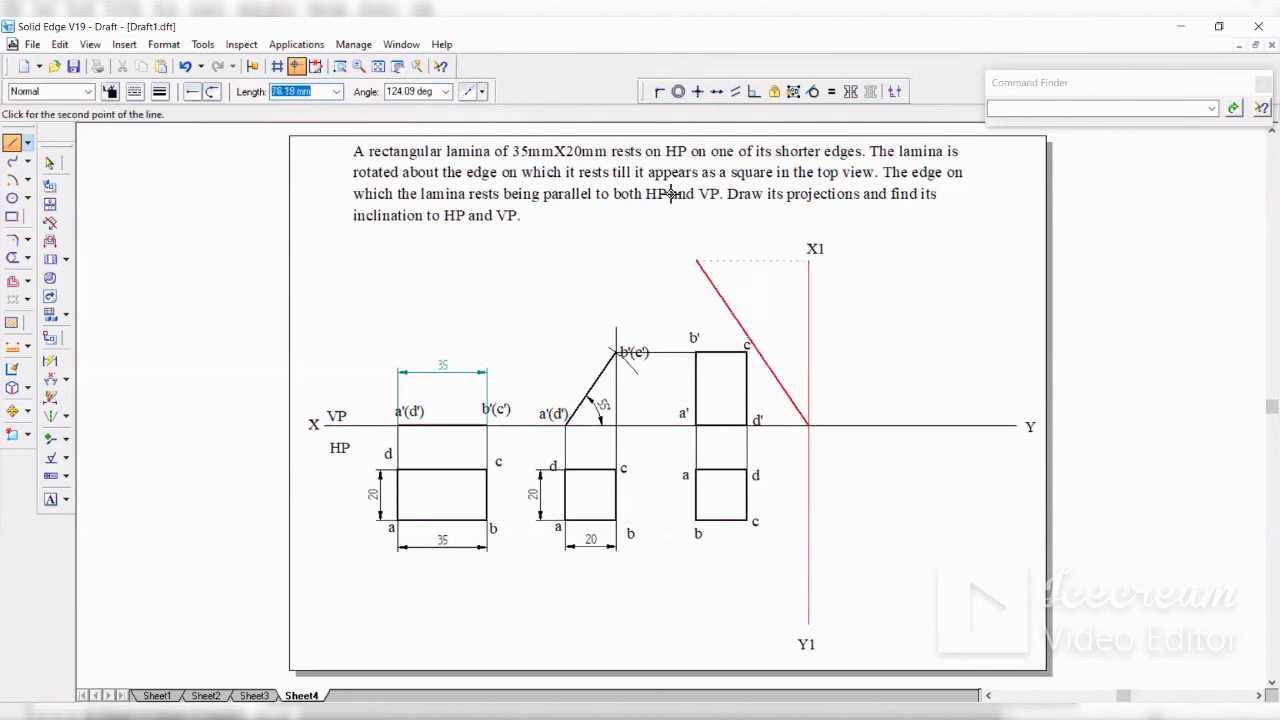
left_click(424, 92)
type("-4")
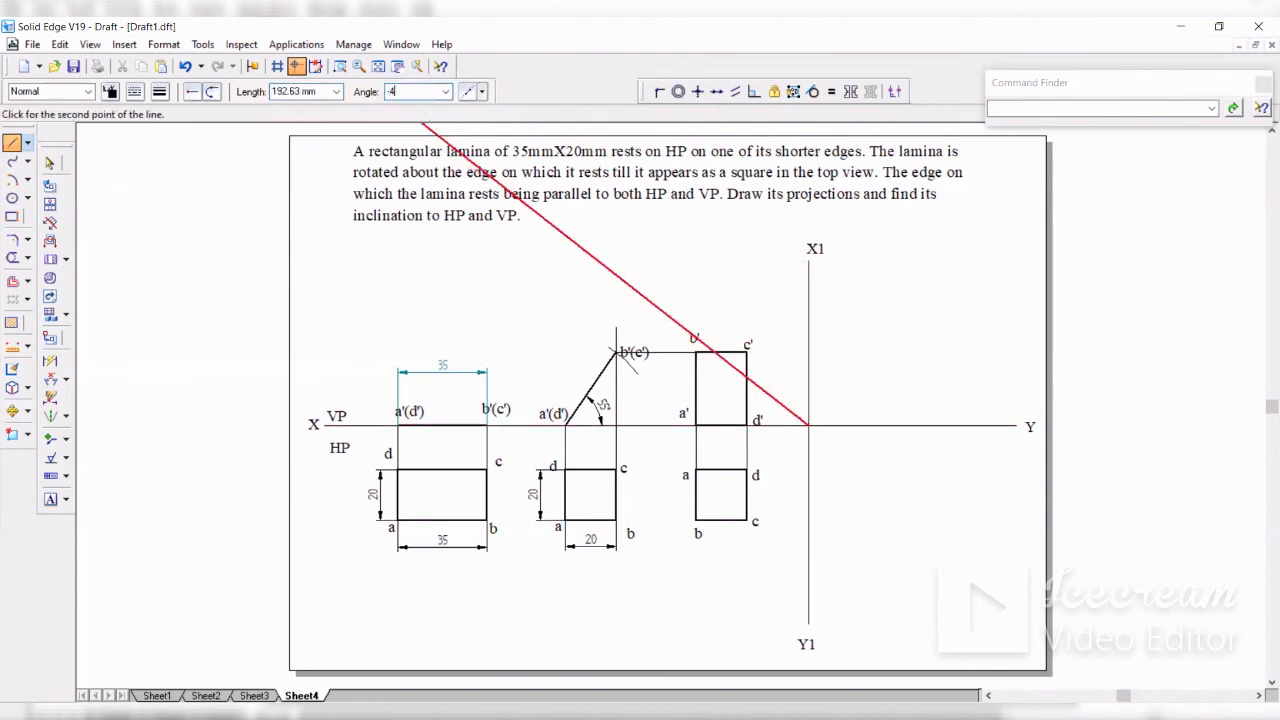
type("5")
key("Tab")
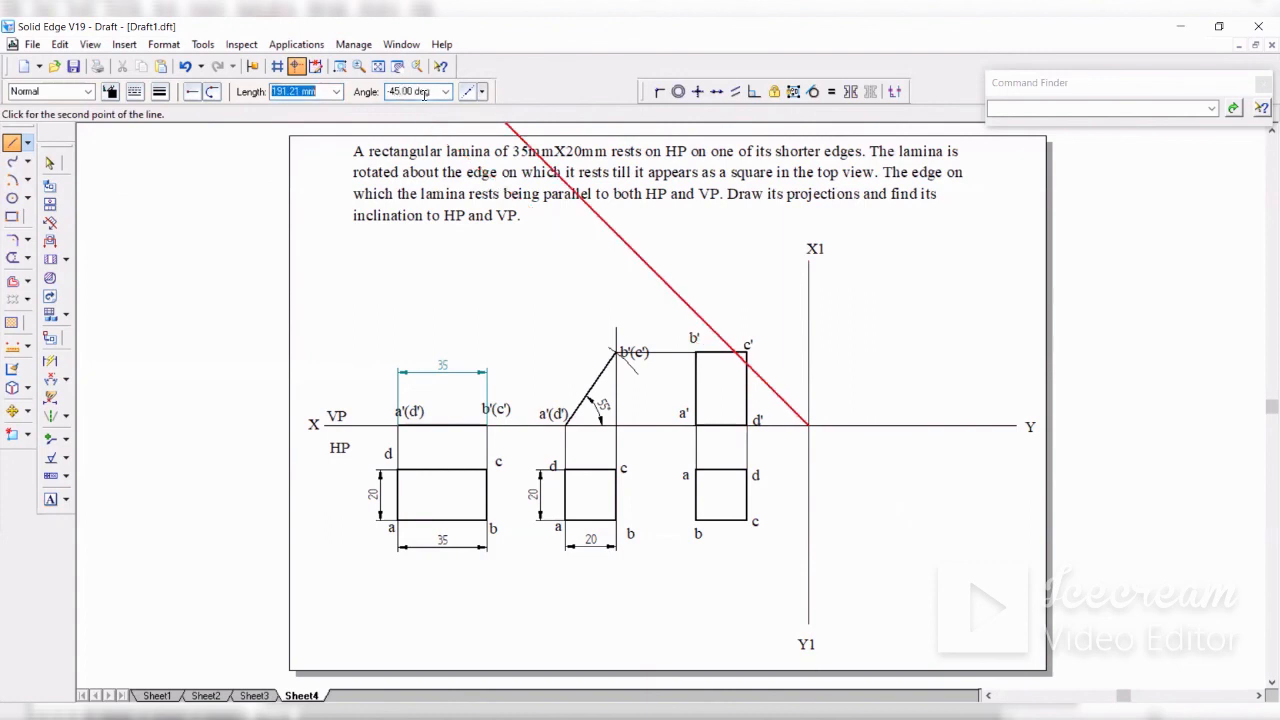
left_click(971, 607)
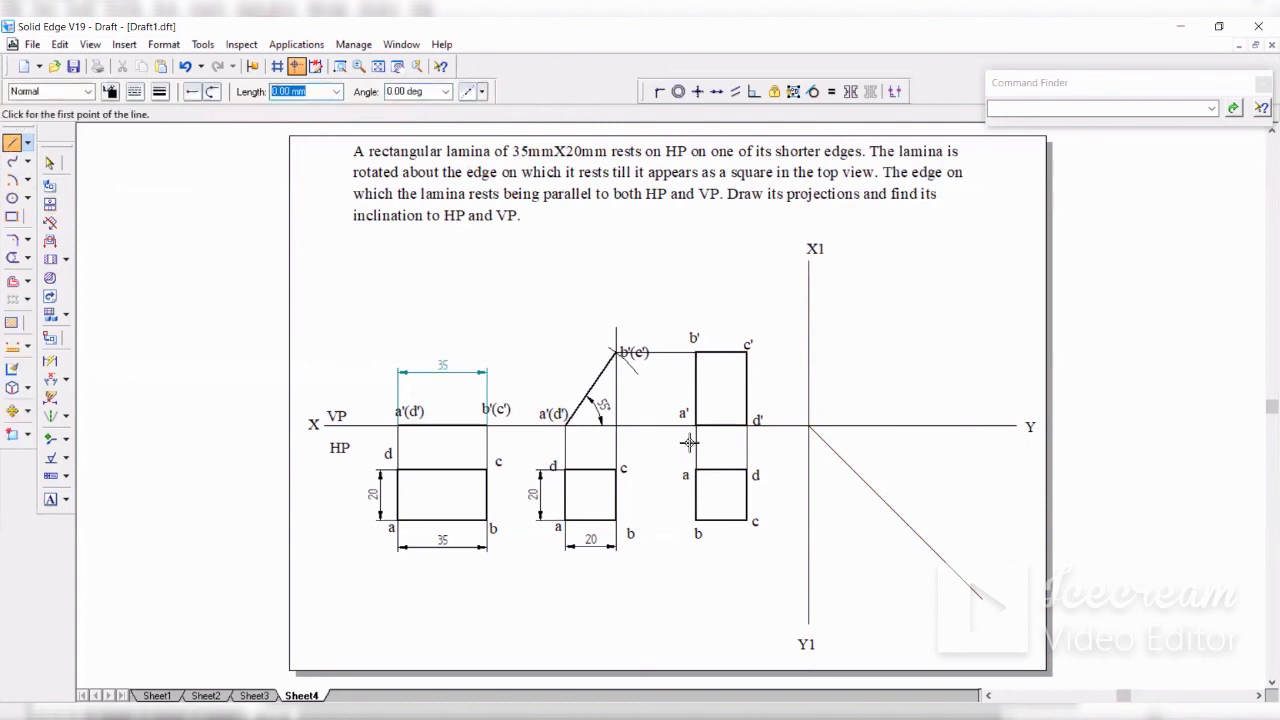
Step: Project d and c horizontally to the 45° line and vertically above XY, and extend a horizontal projector from c' across them
left_click(752, 470)
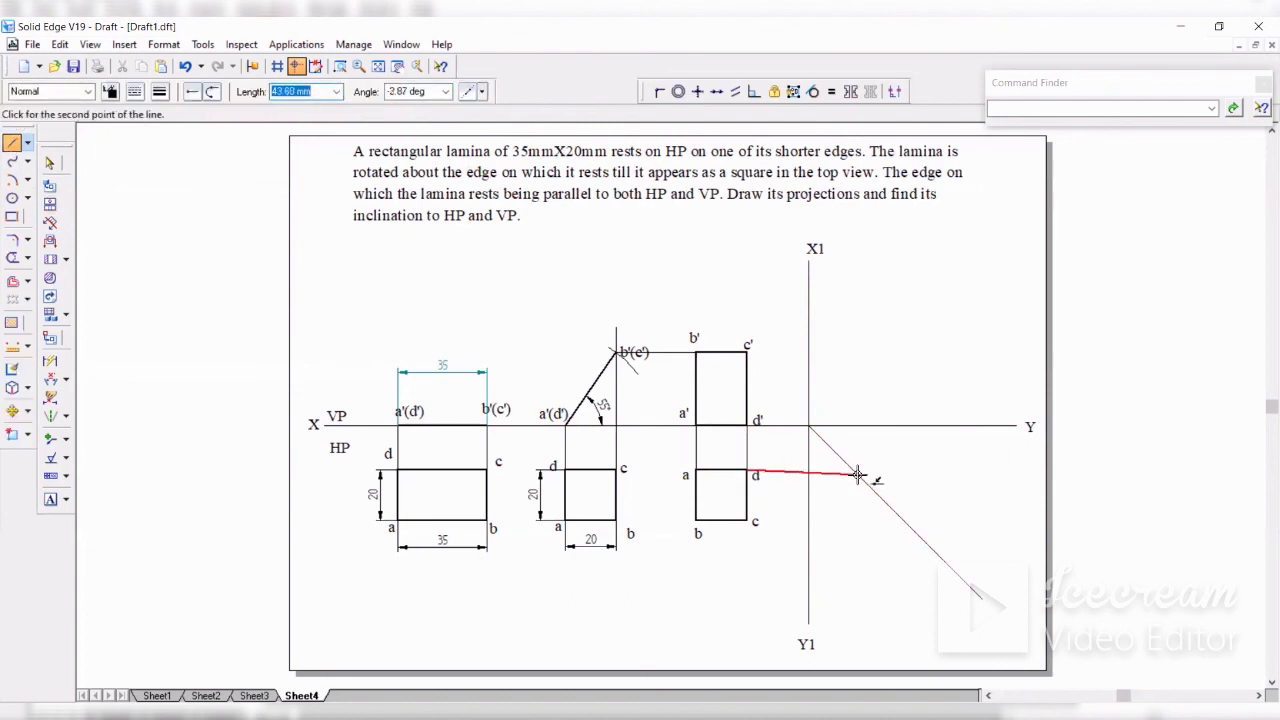
left_click(855, 323)
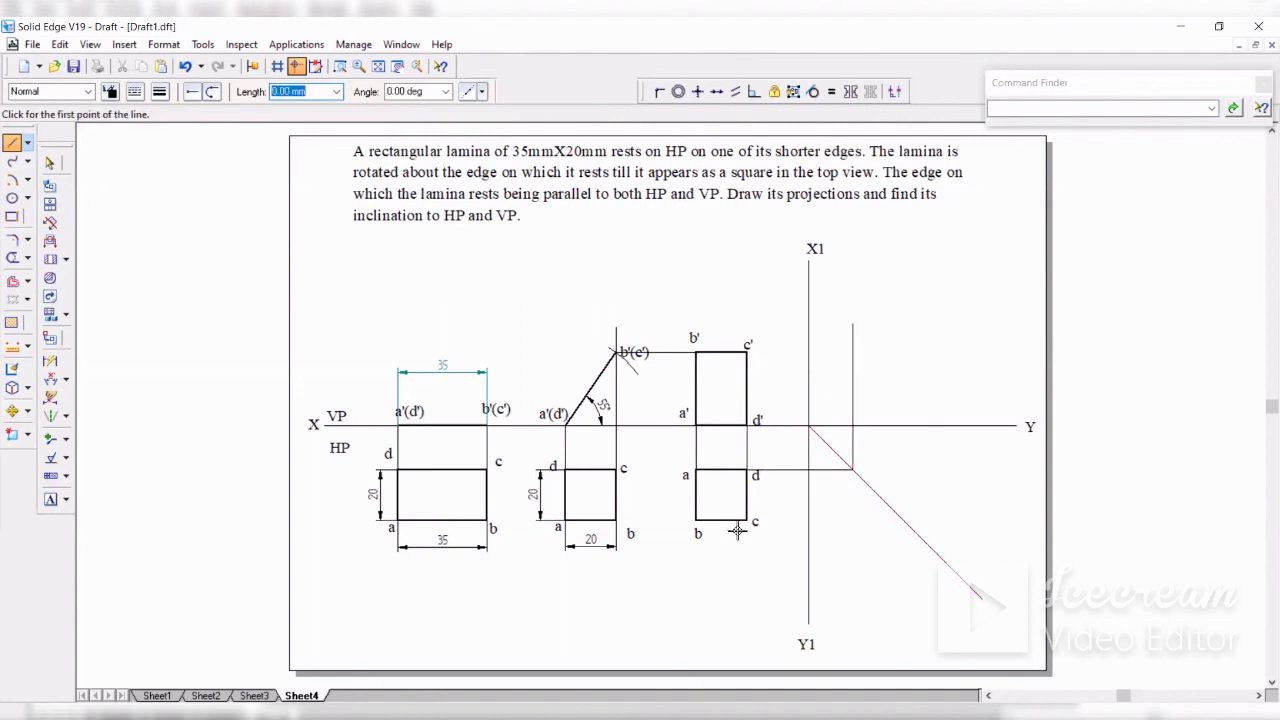
left_click(753, 521)
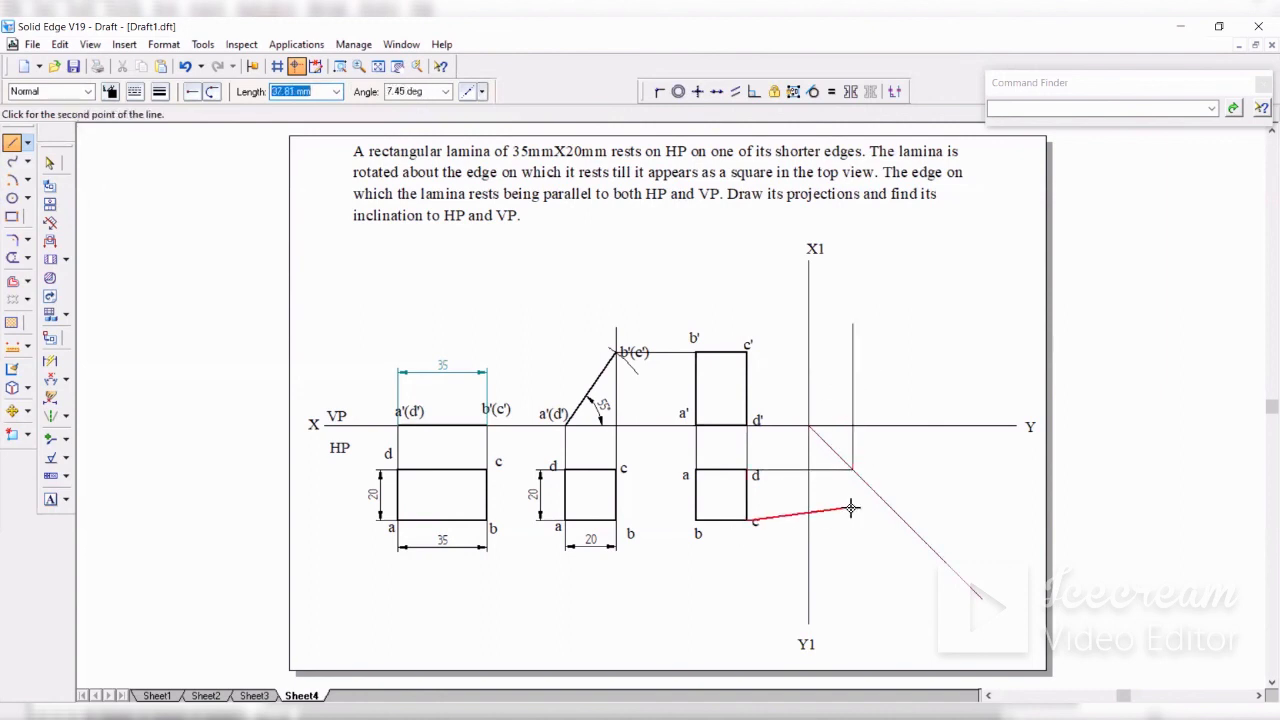
left_click(901, 521)
double_click(904, 320)
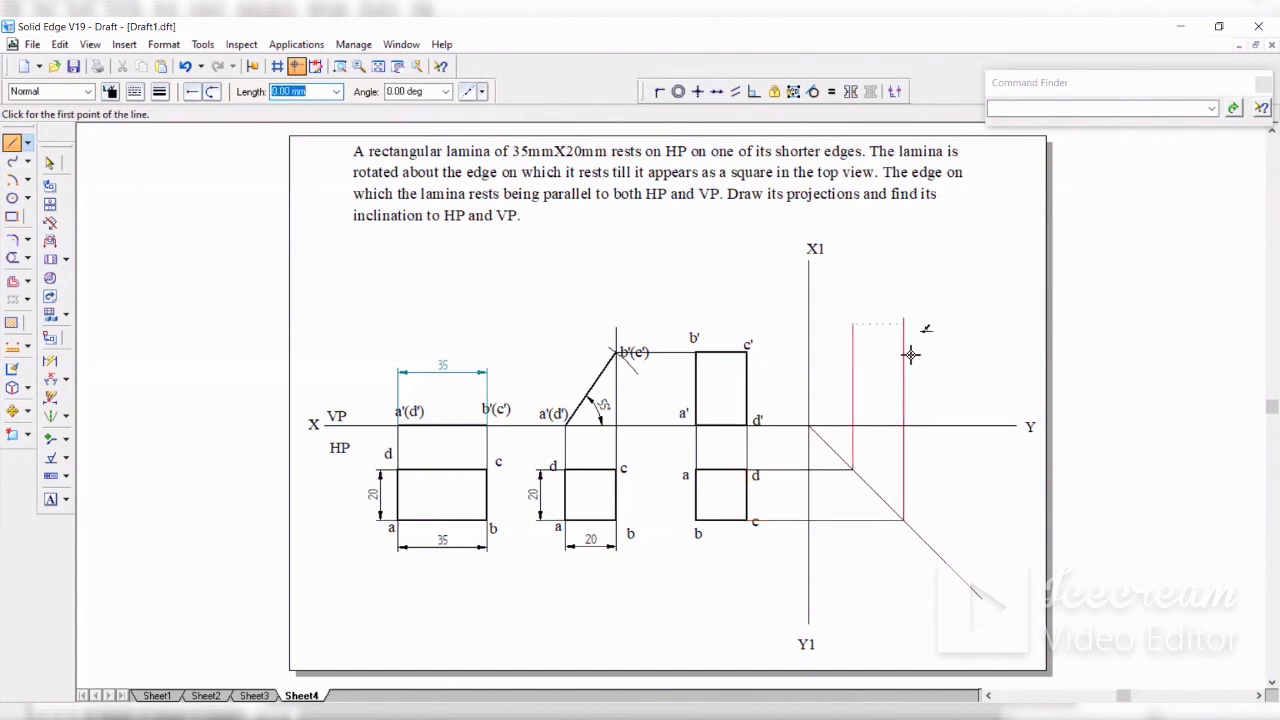
left_click(747, 349)
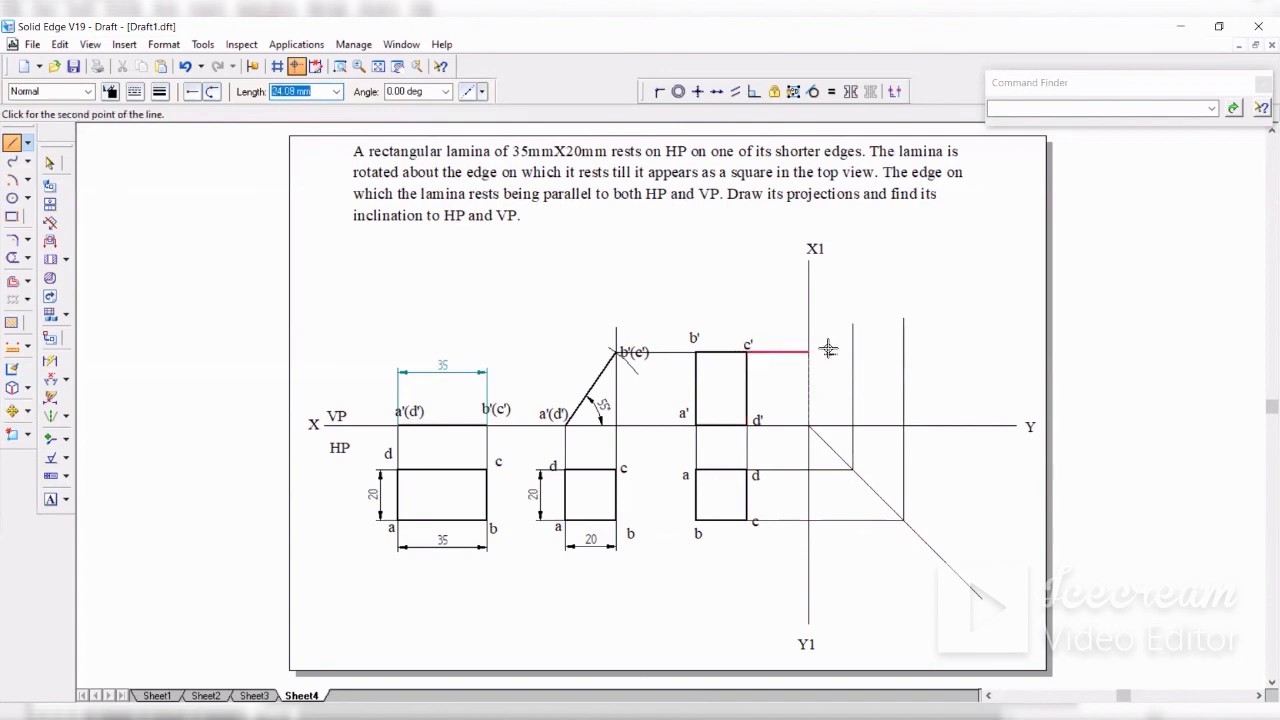
double_click(925, 352)
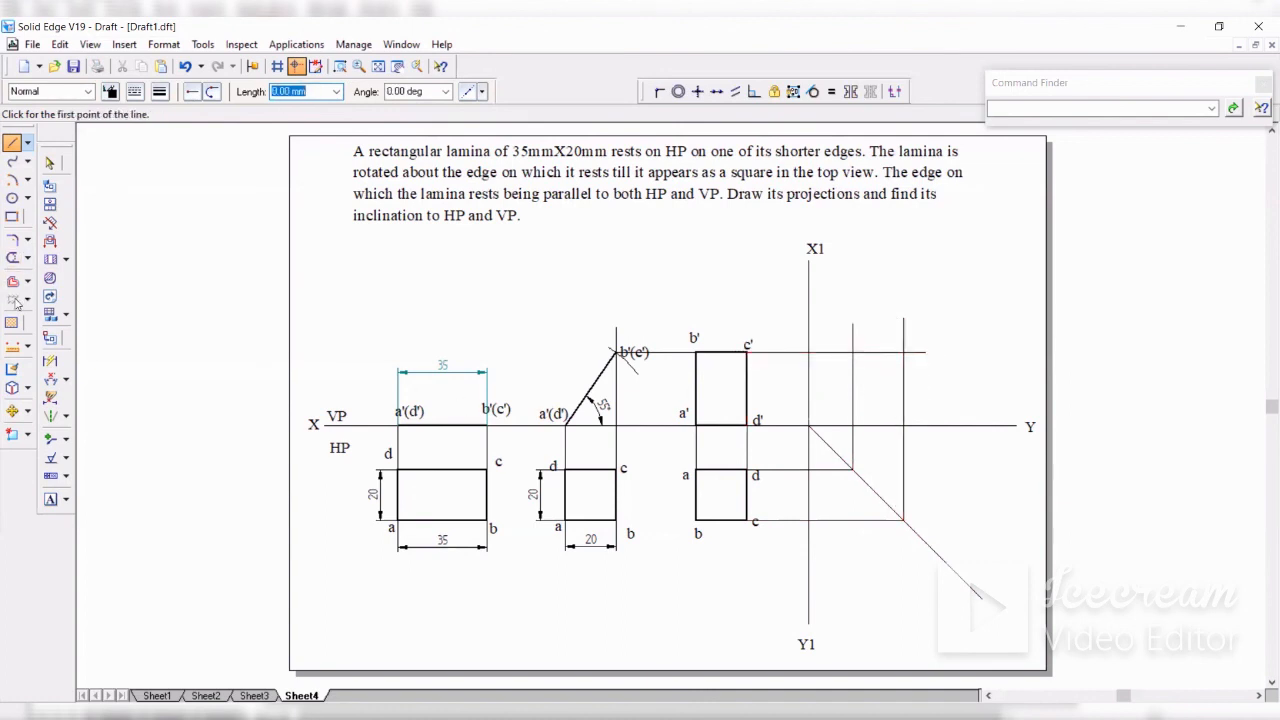
Step: Trim the ends of the two vertical projectors and the horizontal projector that overrun their intersections in the side view
left_click(12, 257)
left_click(855, 328)
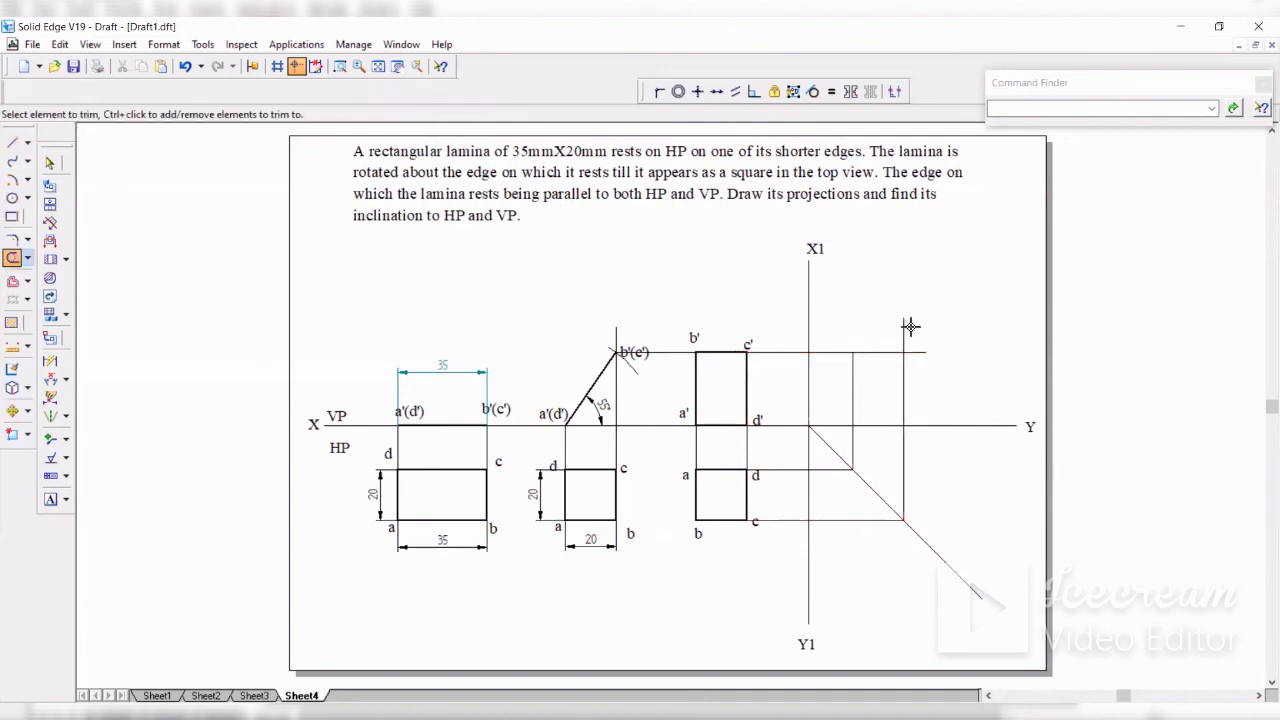
left_click(904, 326)
left_click(920, 352)
Step: Draw the side view's inclined line in the Visible style, from d's projector on XY to the upper corner on c's projector
left_click(12, 142)
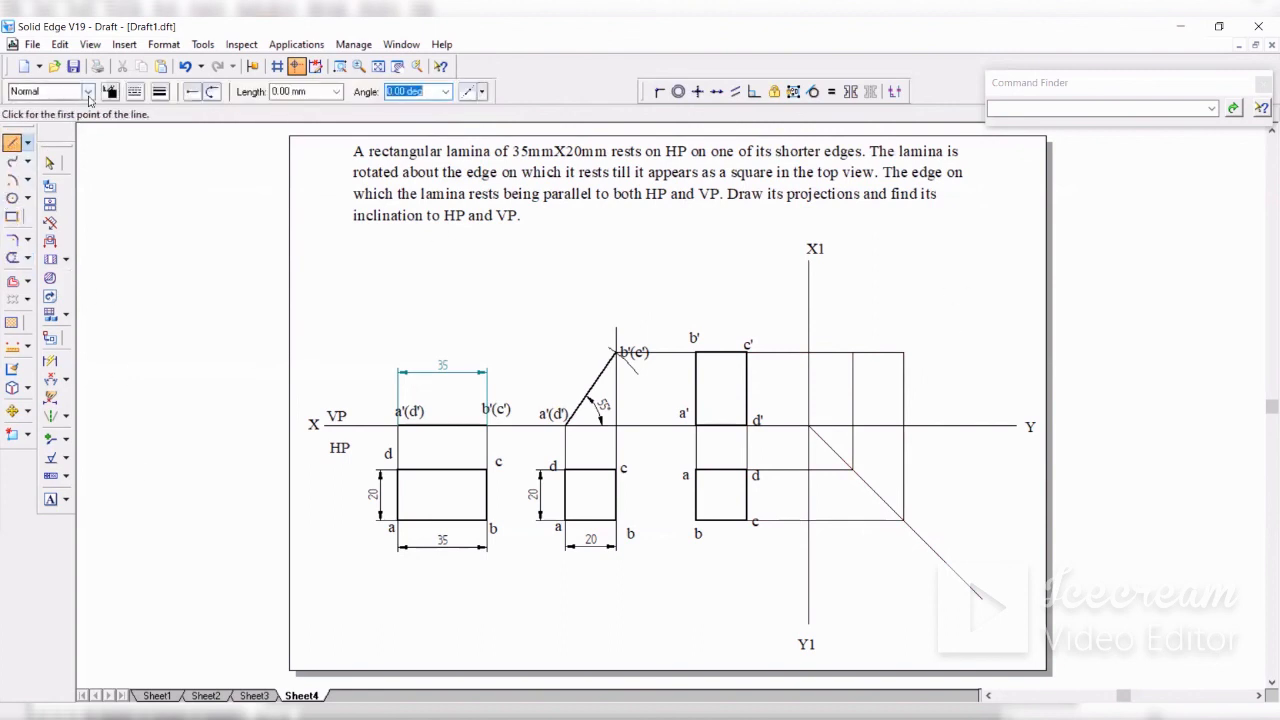
left_click(88, 91)
left_click(40, 222)
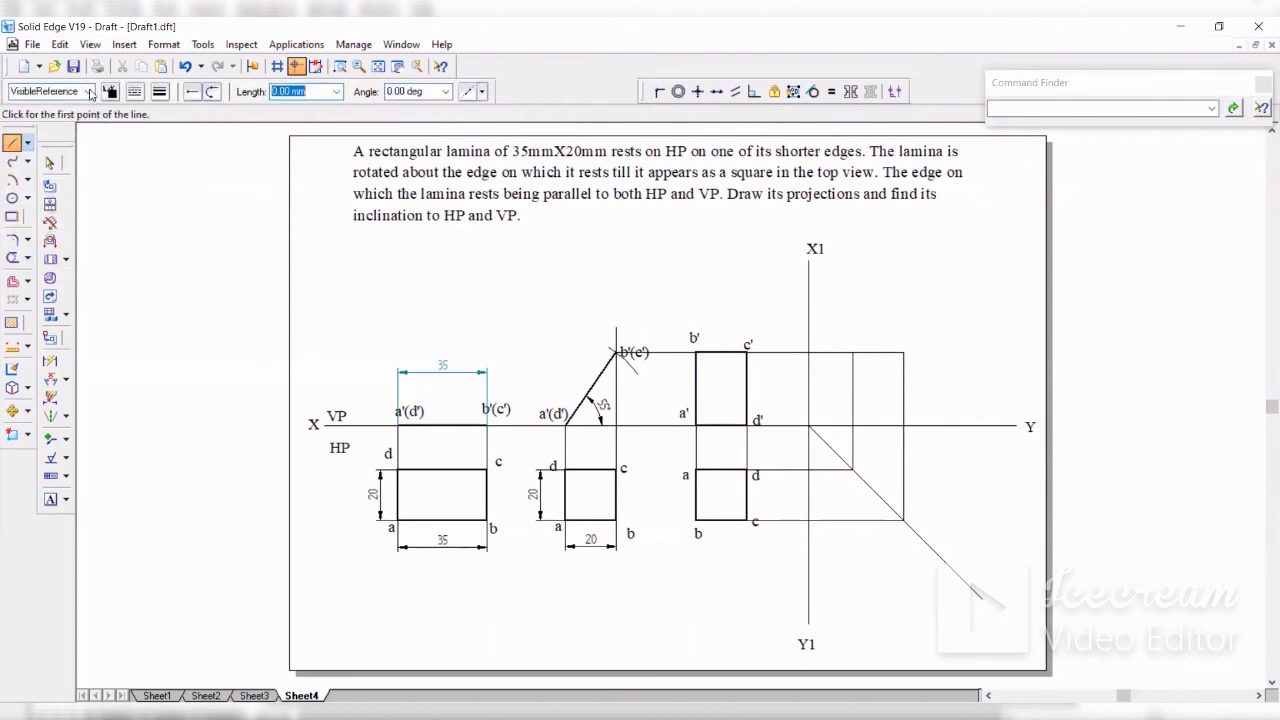
left_click(89, 91)
left_click(40, 211)
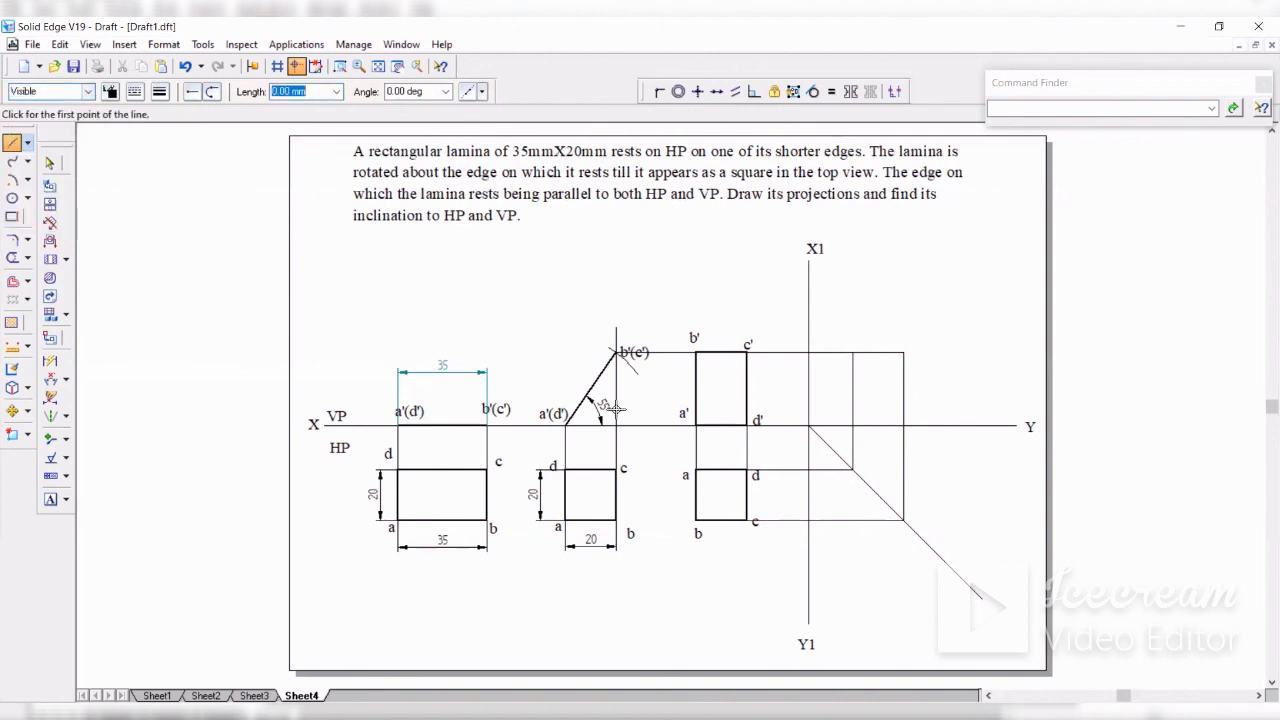
left_click(852, 426)
left_click(905, 354)
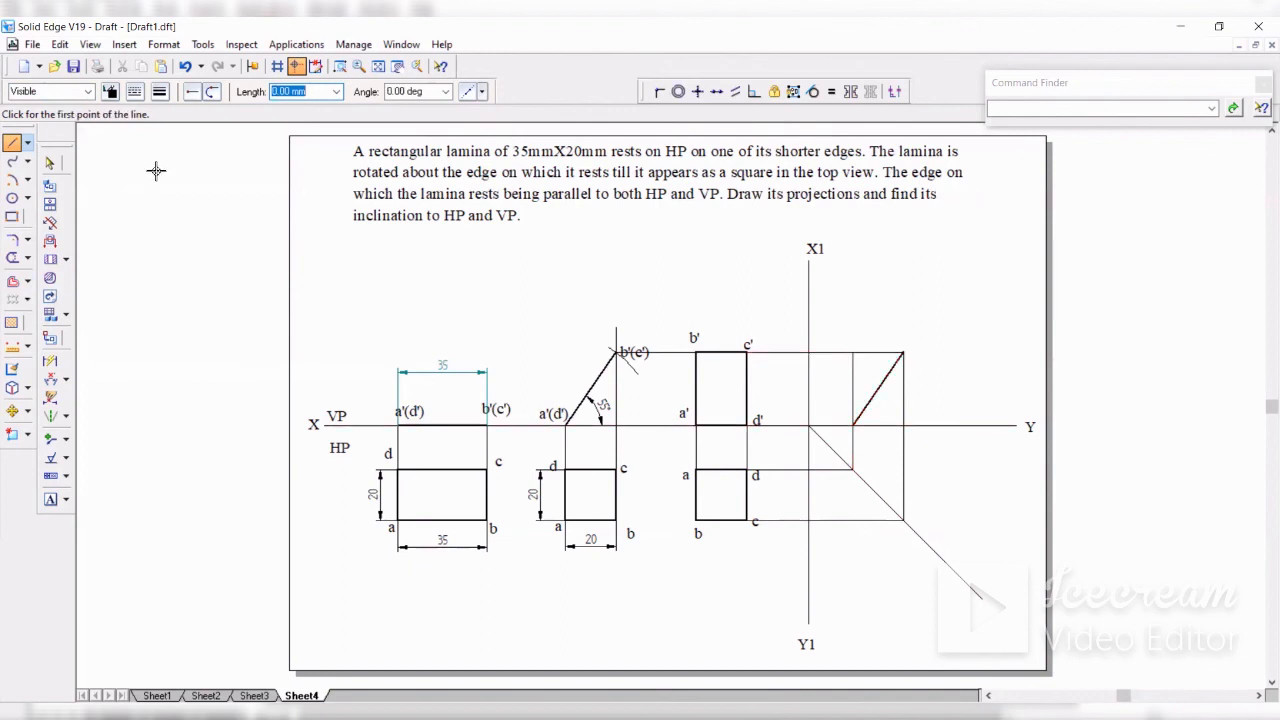
Step: Dimension the angle between the side view's inclined line and XY, placing the dimension inside the angle
left_click(51, 164)
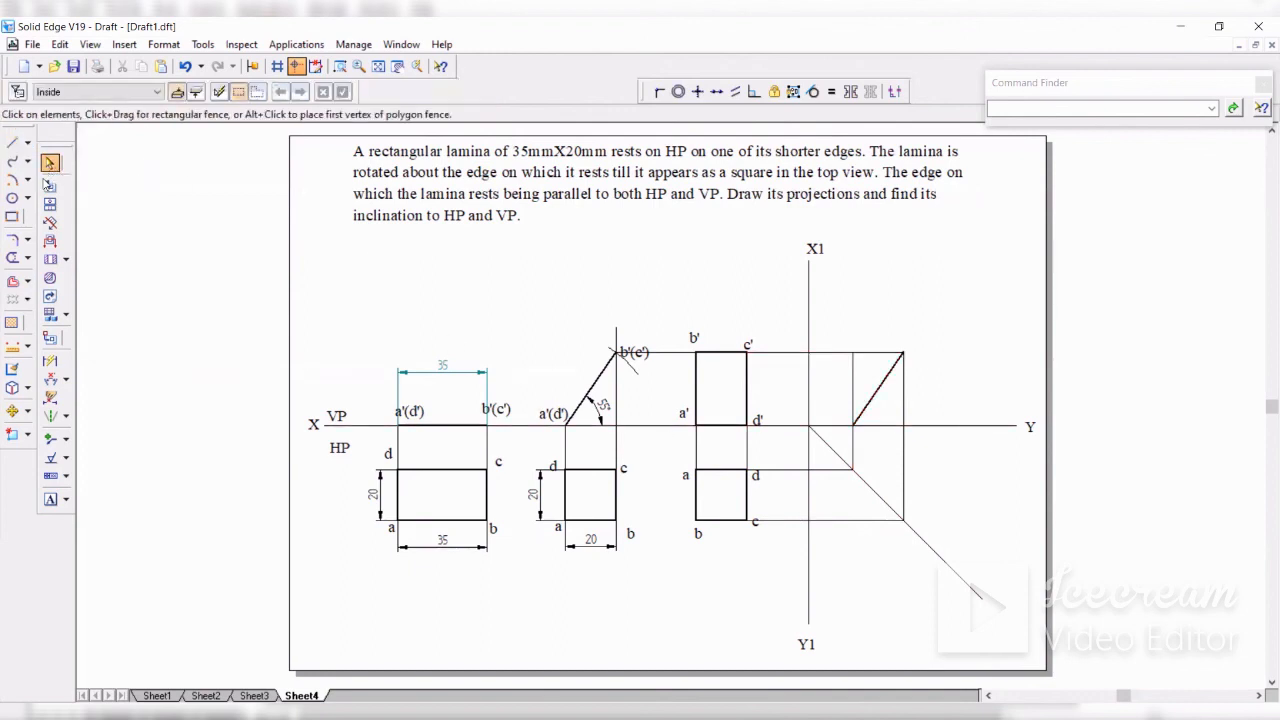
left_click(66, 380)
left_click(160, 409)
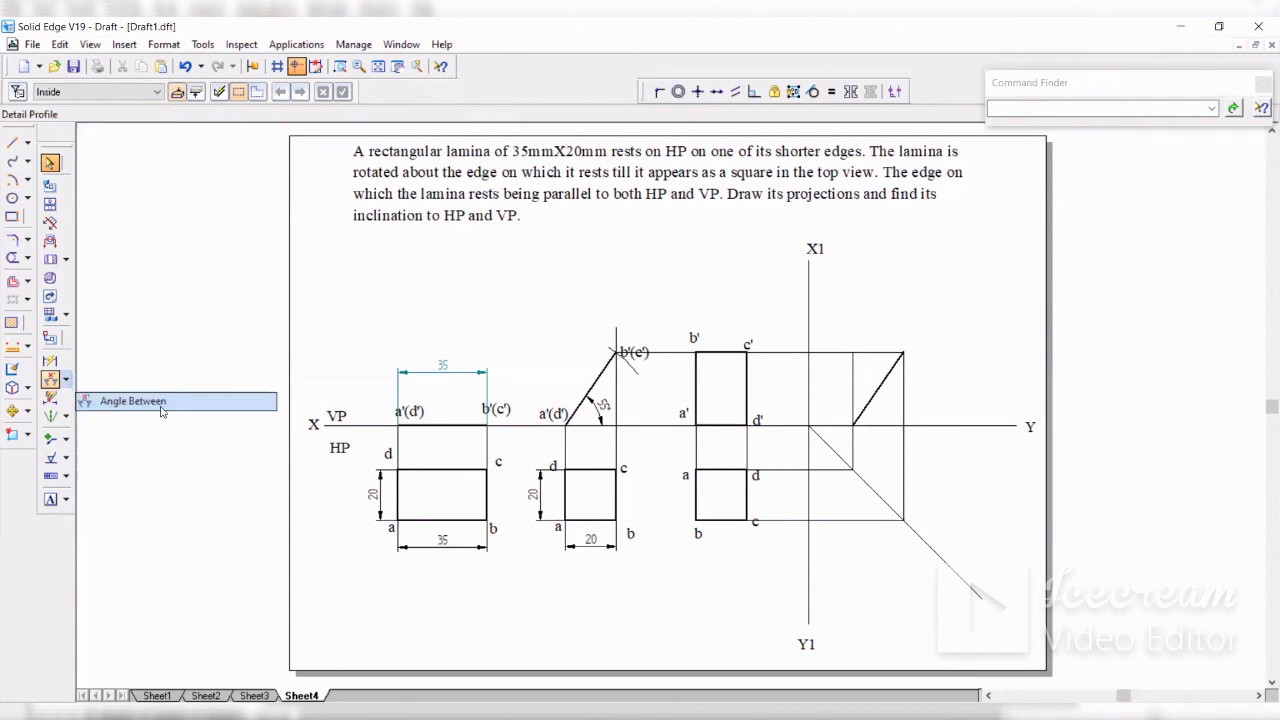
left_click(875, 392)
left_click(893, 425)
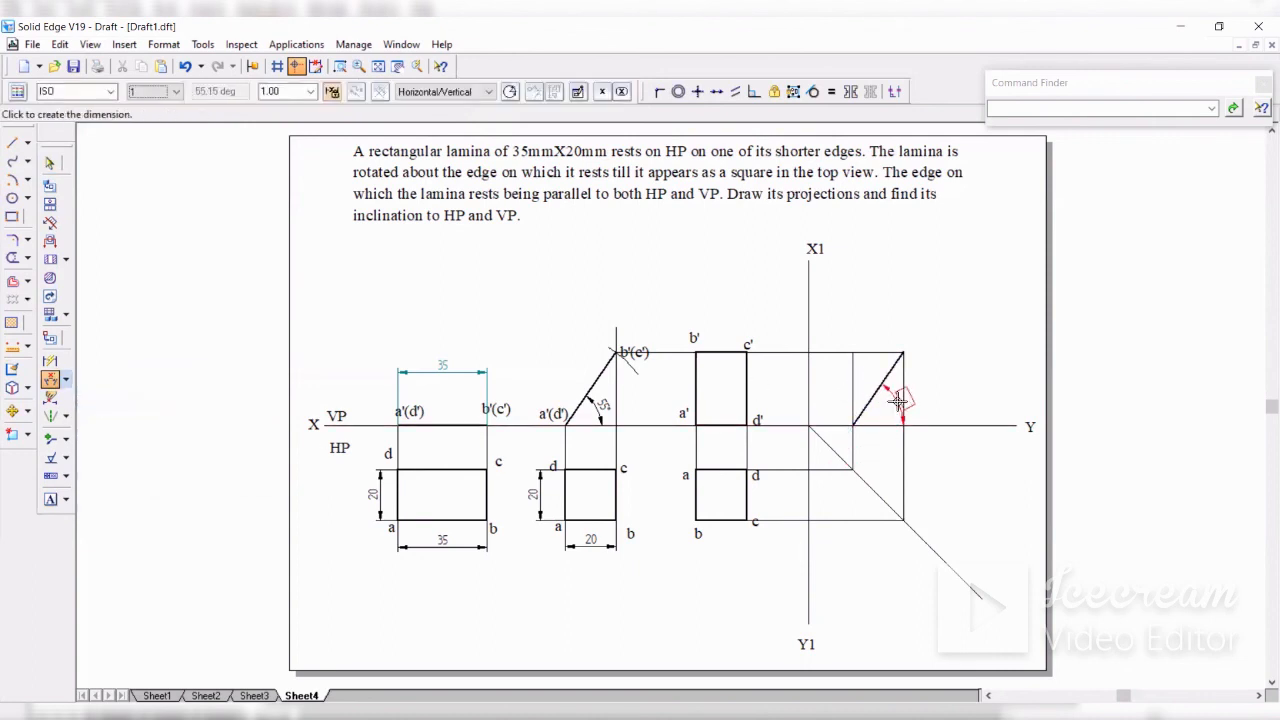
left_click(891, 404)
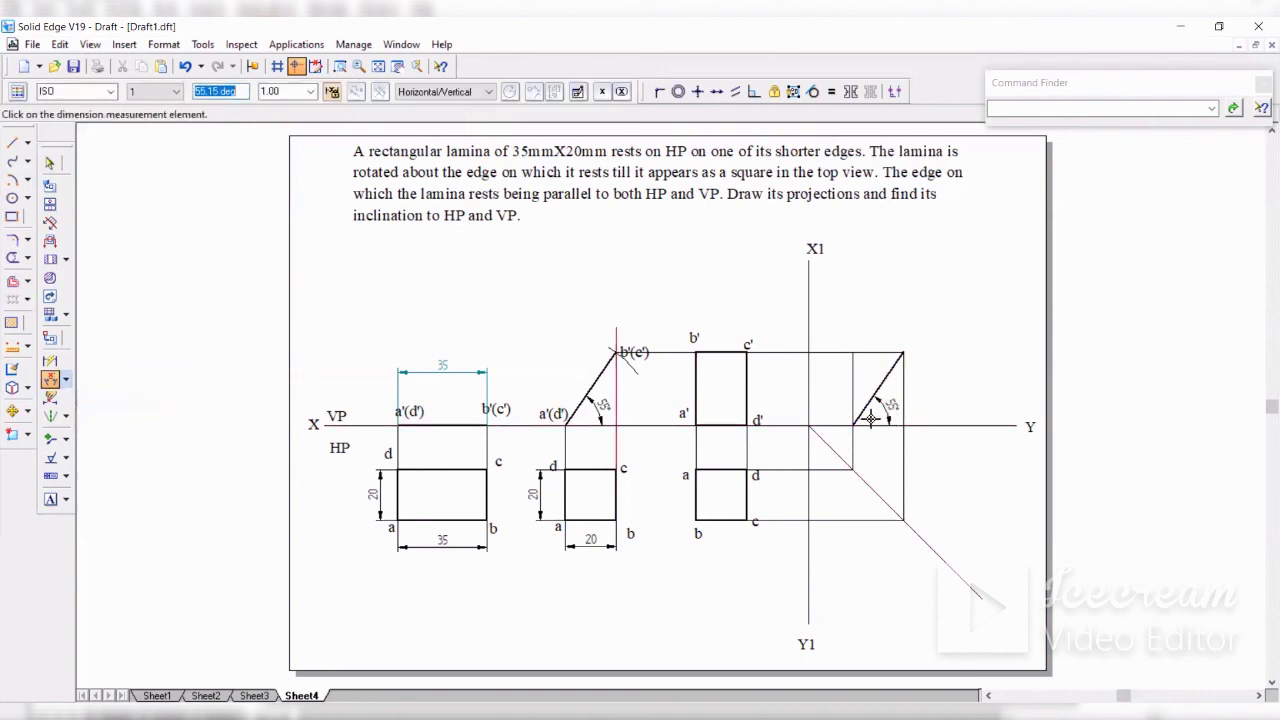
Step: Dimension the angle between the side view's inclined line and the vertical projector rising from its lower end
left_click(50, 380)
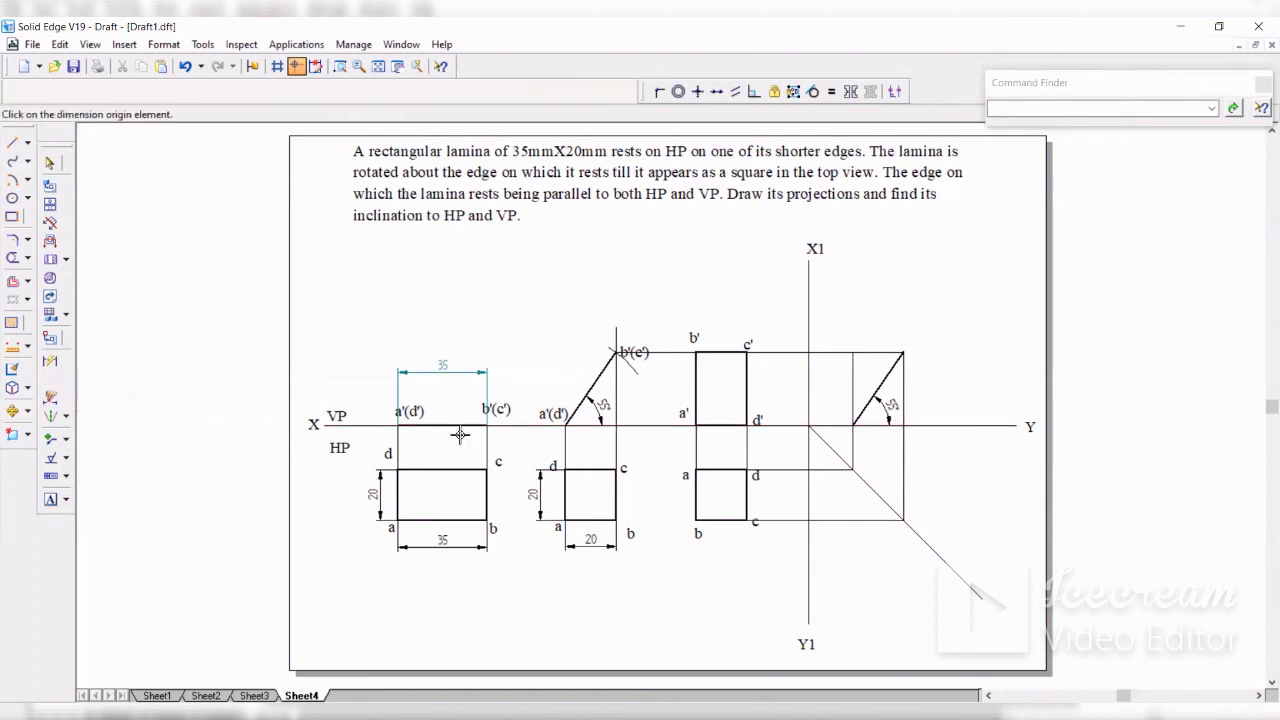
left_click(853, 376)
left_click(878, 384)
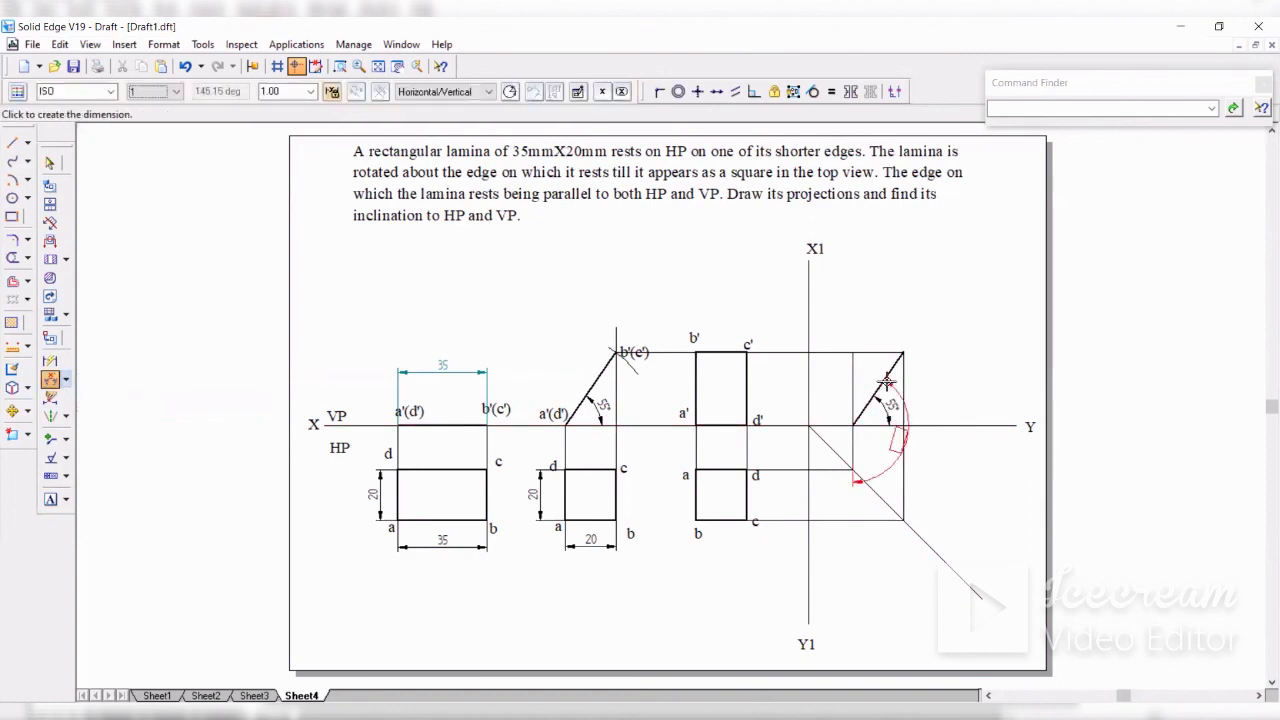
left_click(864, 376)
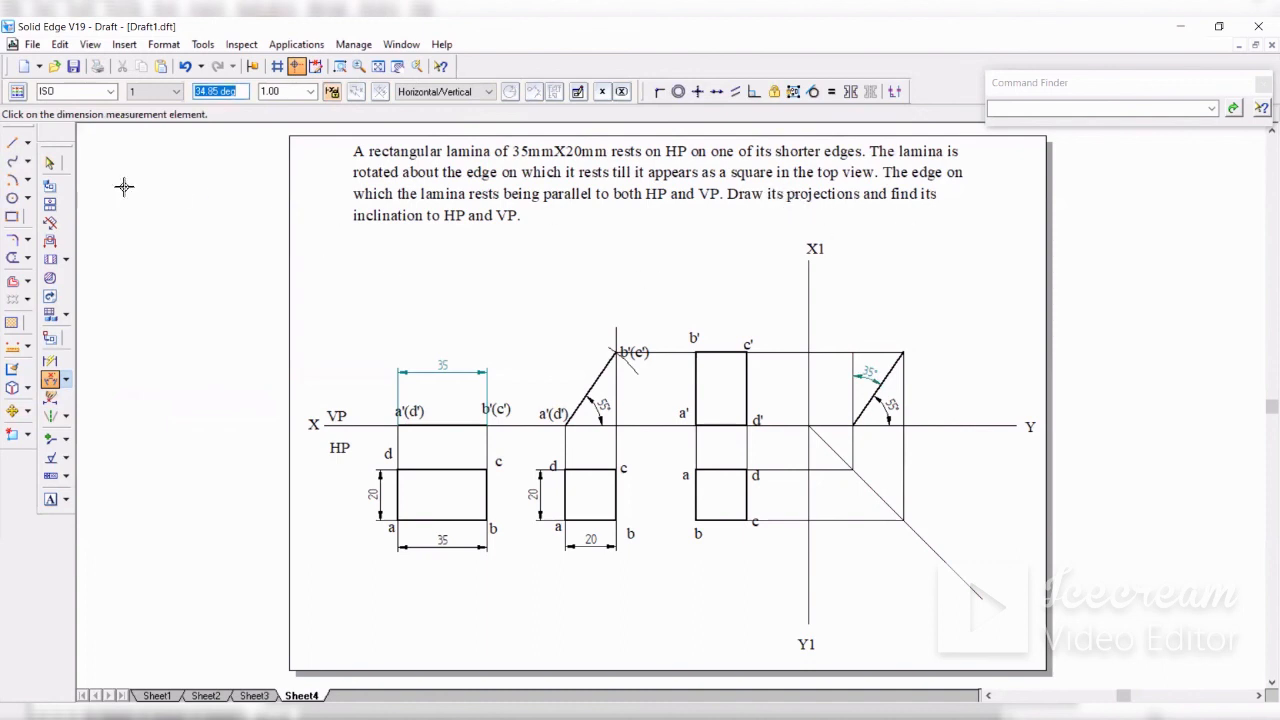
Step: Label the side view's inclined line a''(d'') at its lower end and b''(c'') at its upper end
left_click(50, 499)
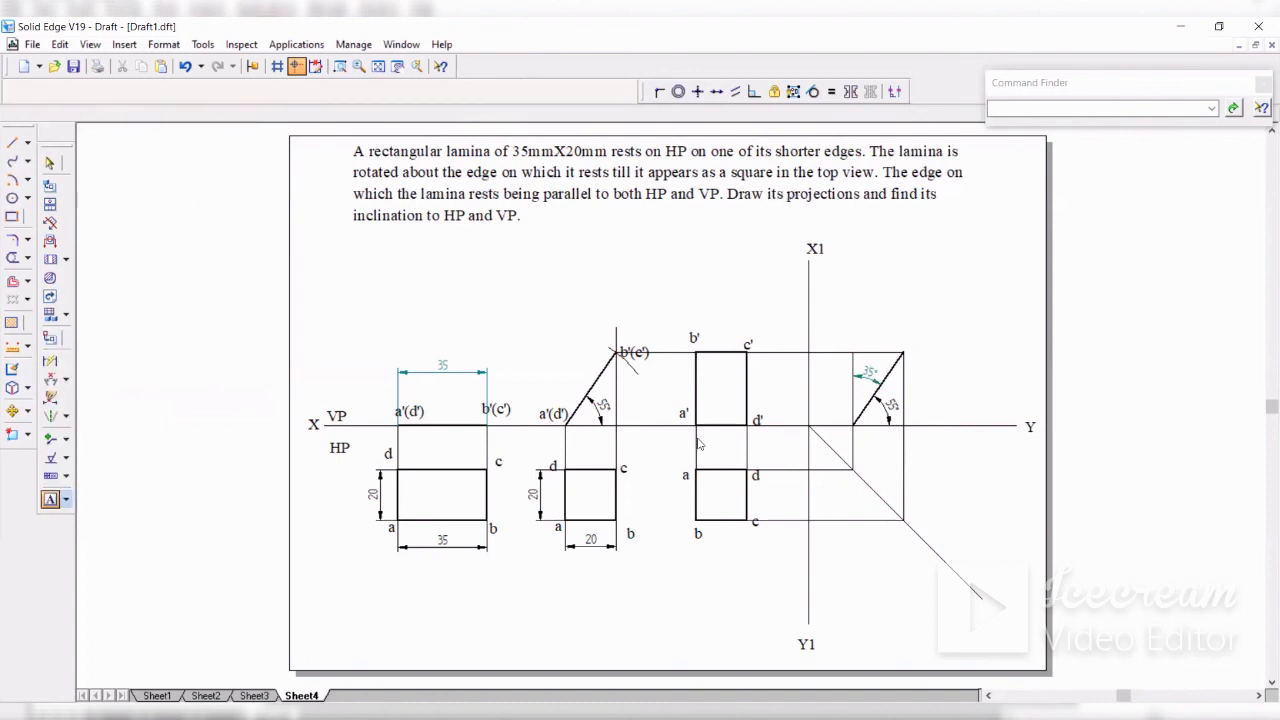
left_click(888, 381)
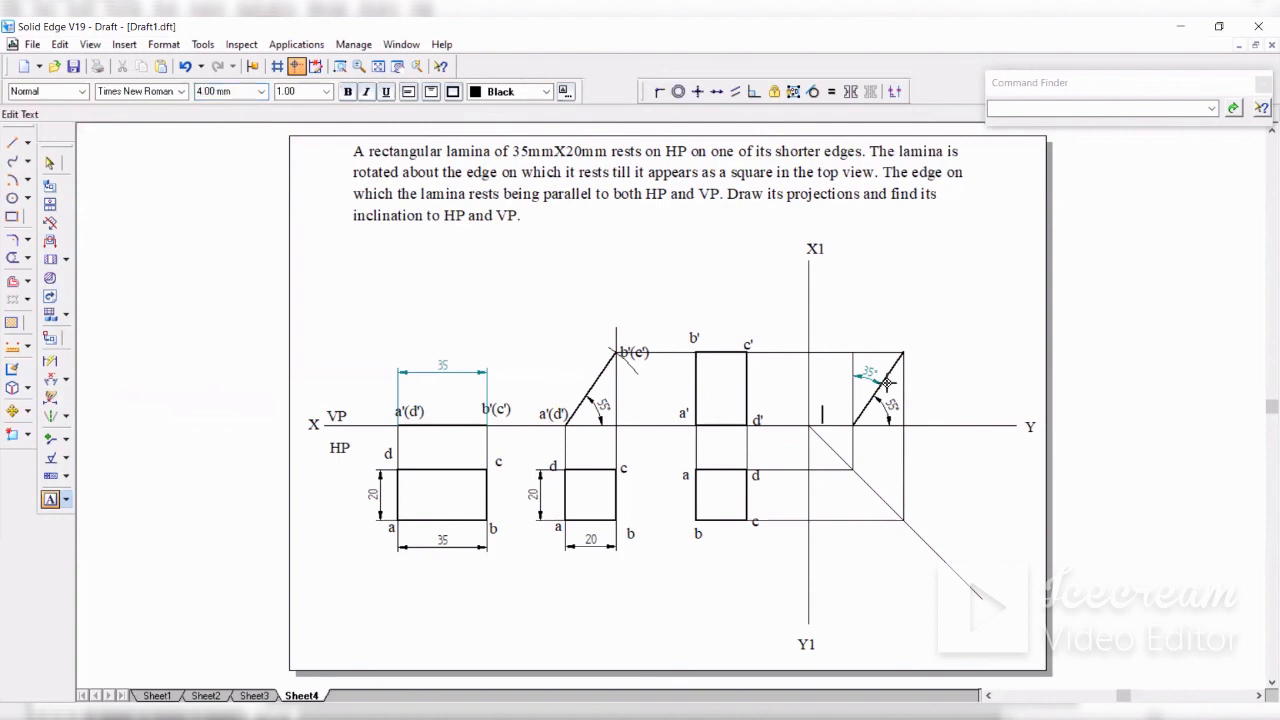
type("a\"(d")
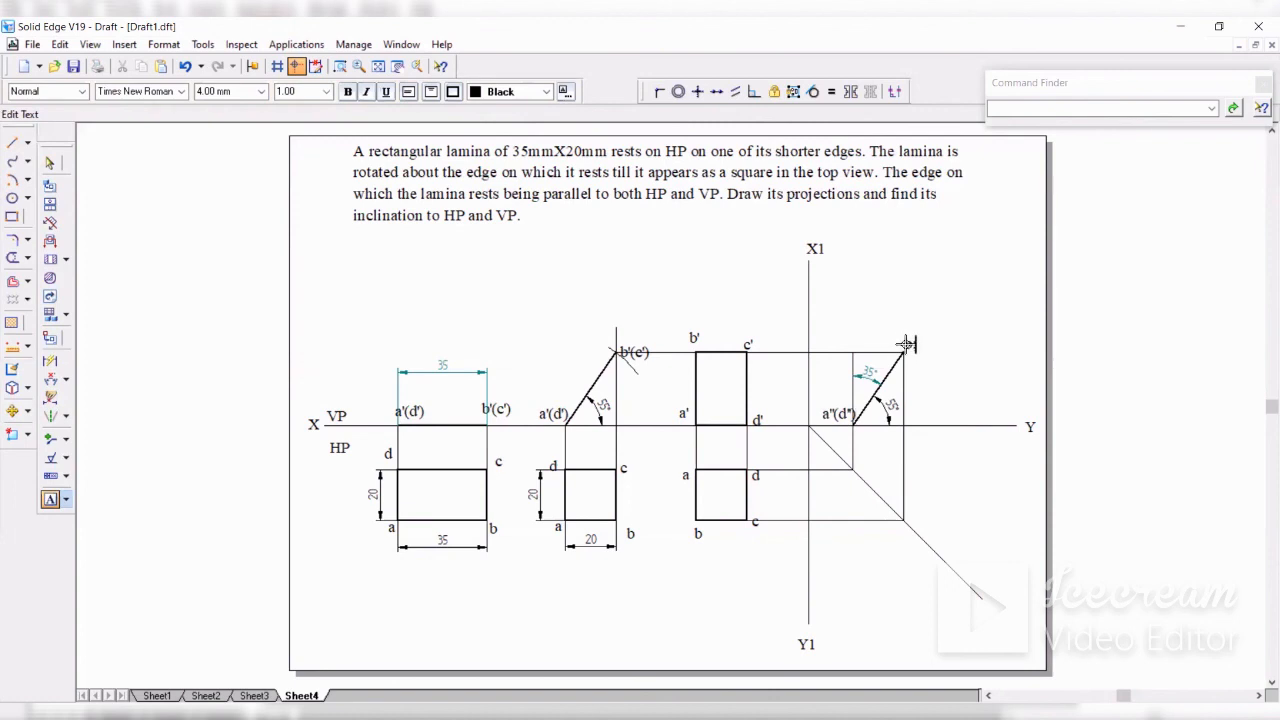
type("b")
type("''(c\"")
Step: Dimension the angle between XY and the diagonal projection line below it, placing the arc to the right of the projectors
left_click(51, 379)
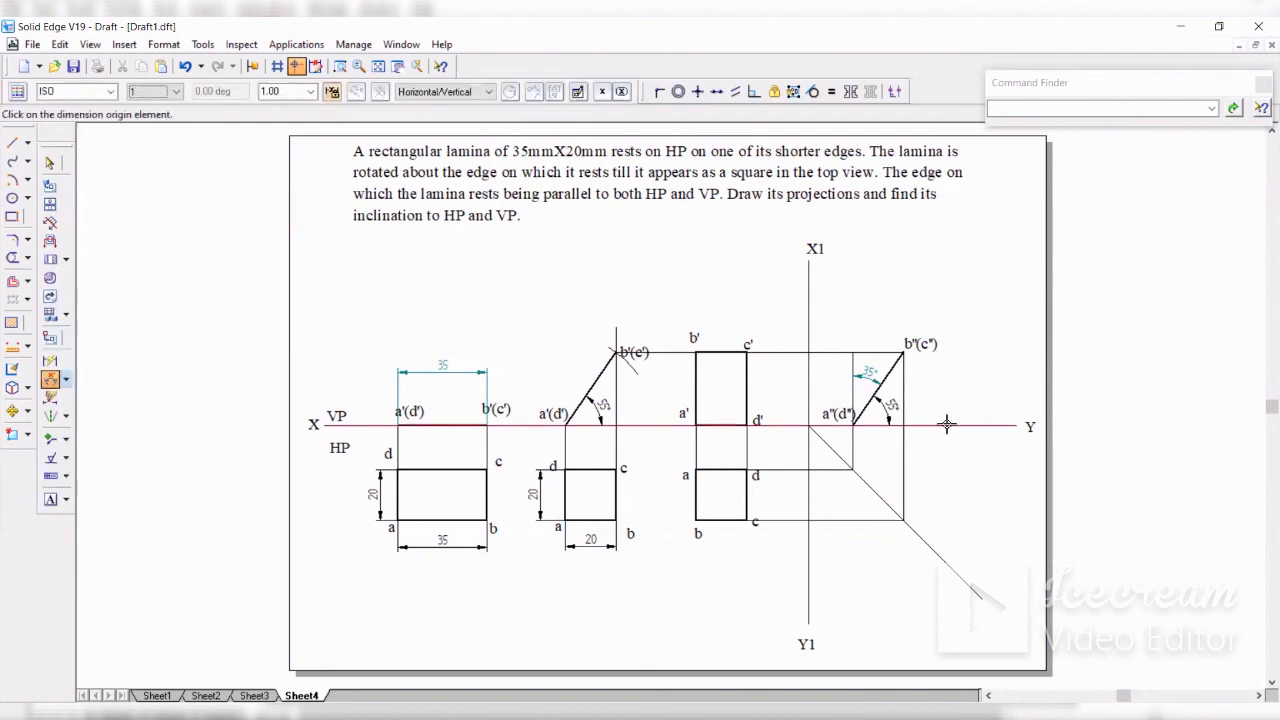
left_click(947, 424)
left_click(871, 488)
left_click(948, 480)
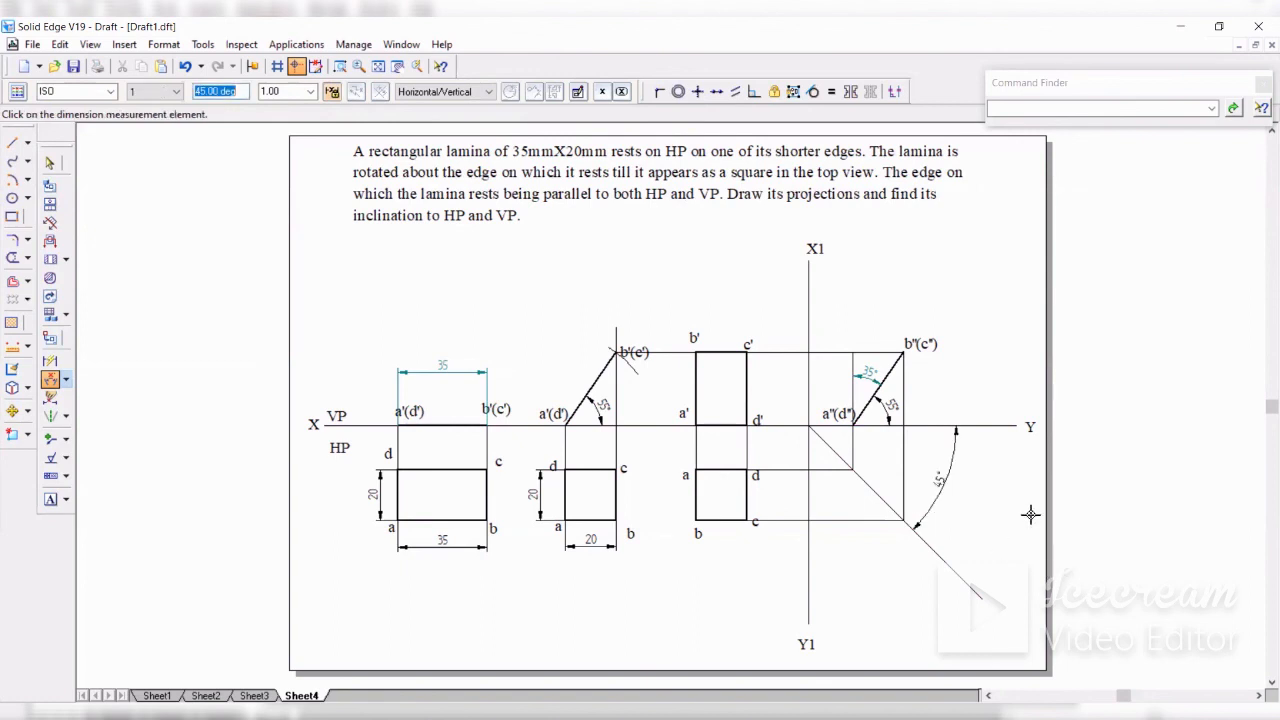